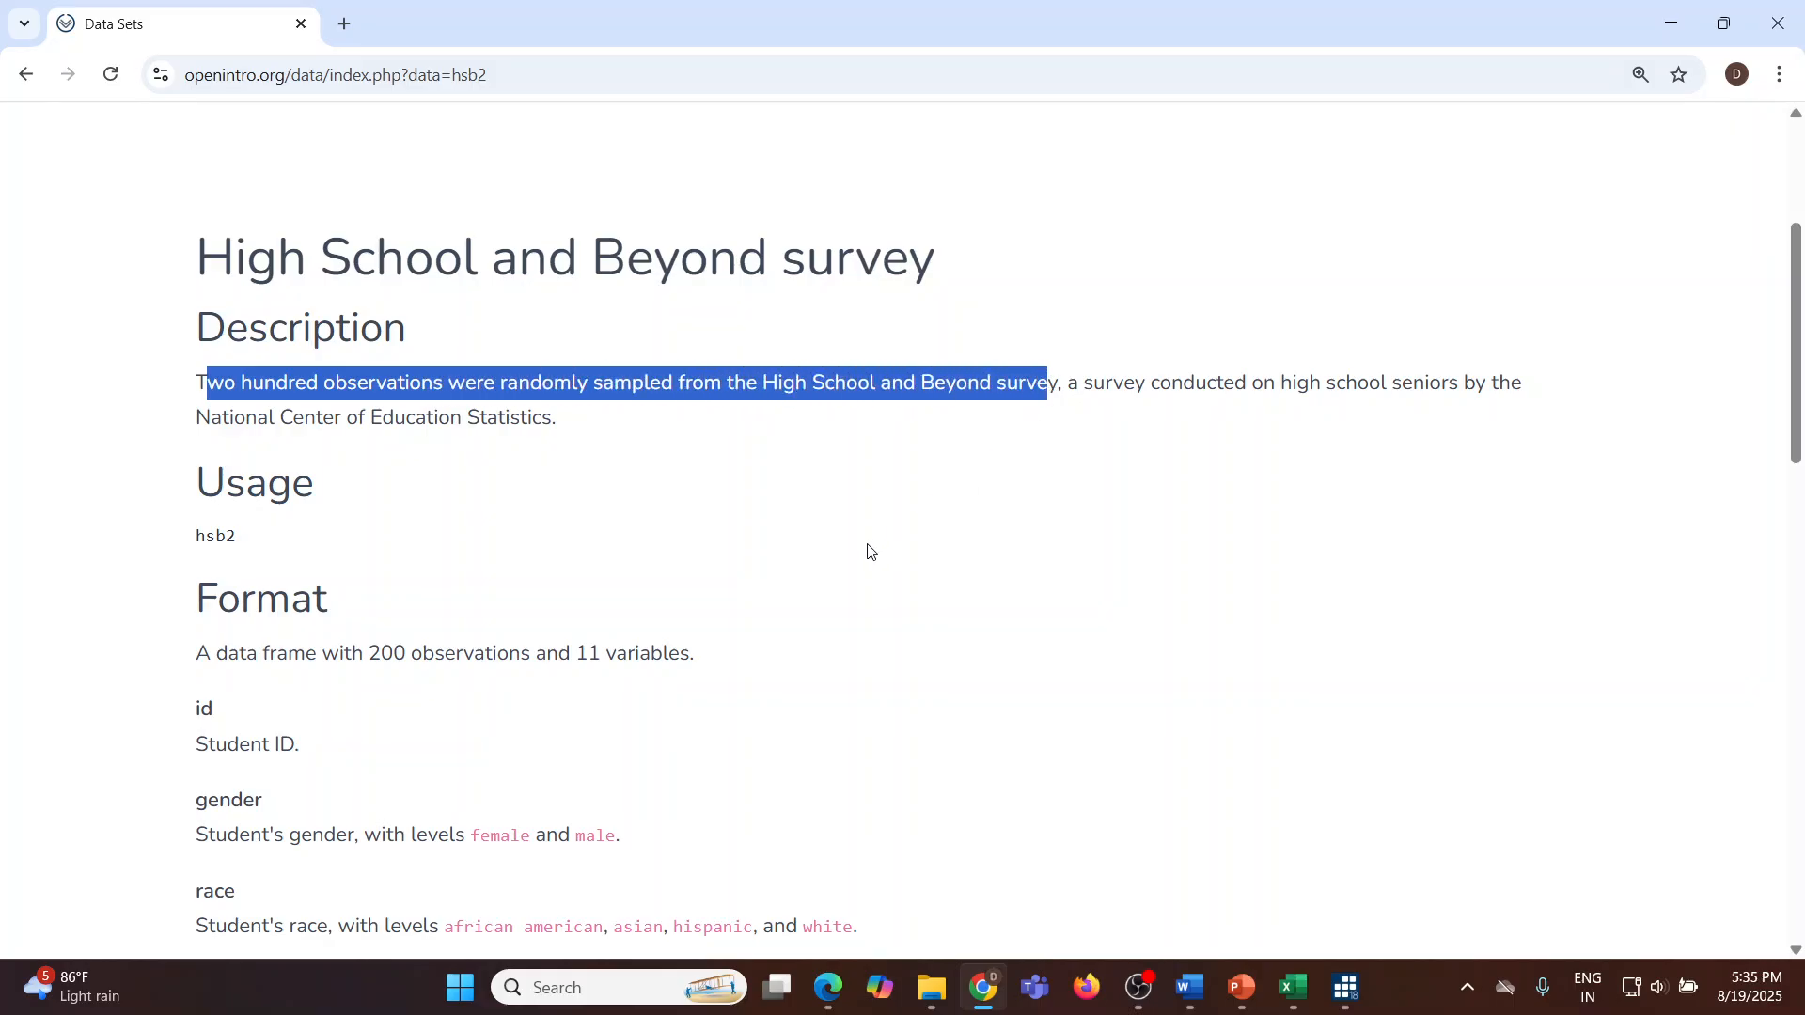
Step: Read the High School and Beyond survey description and variable format on the dataset page
scroll(793, 536, down, 1)
scroll(422, 512, down, 2)
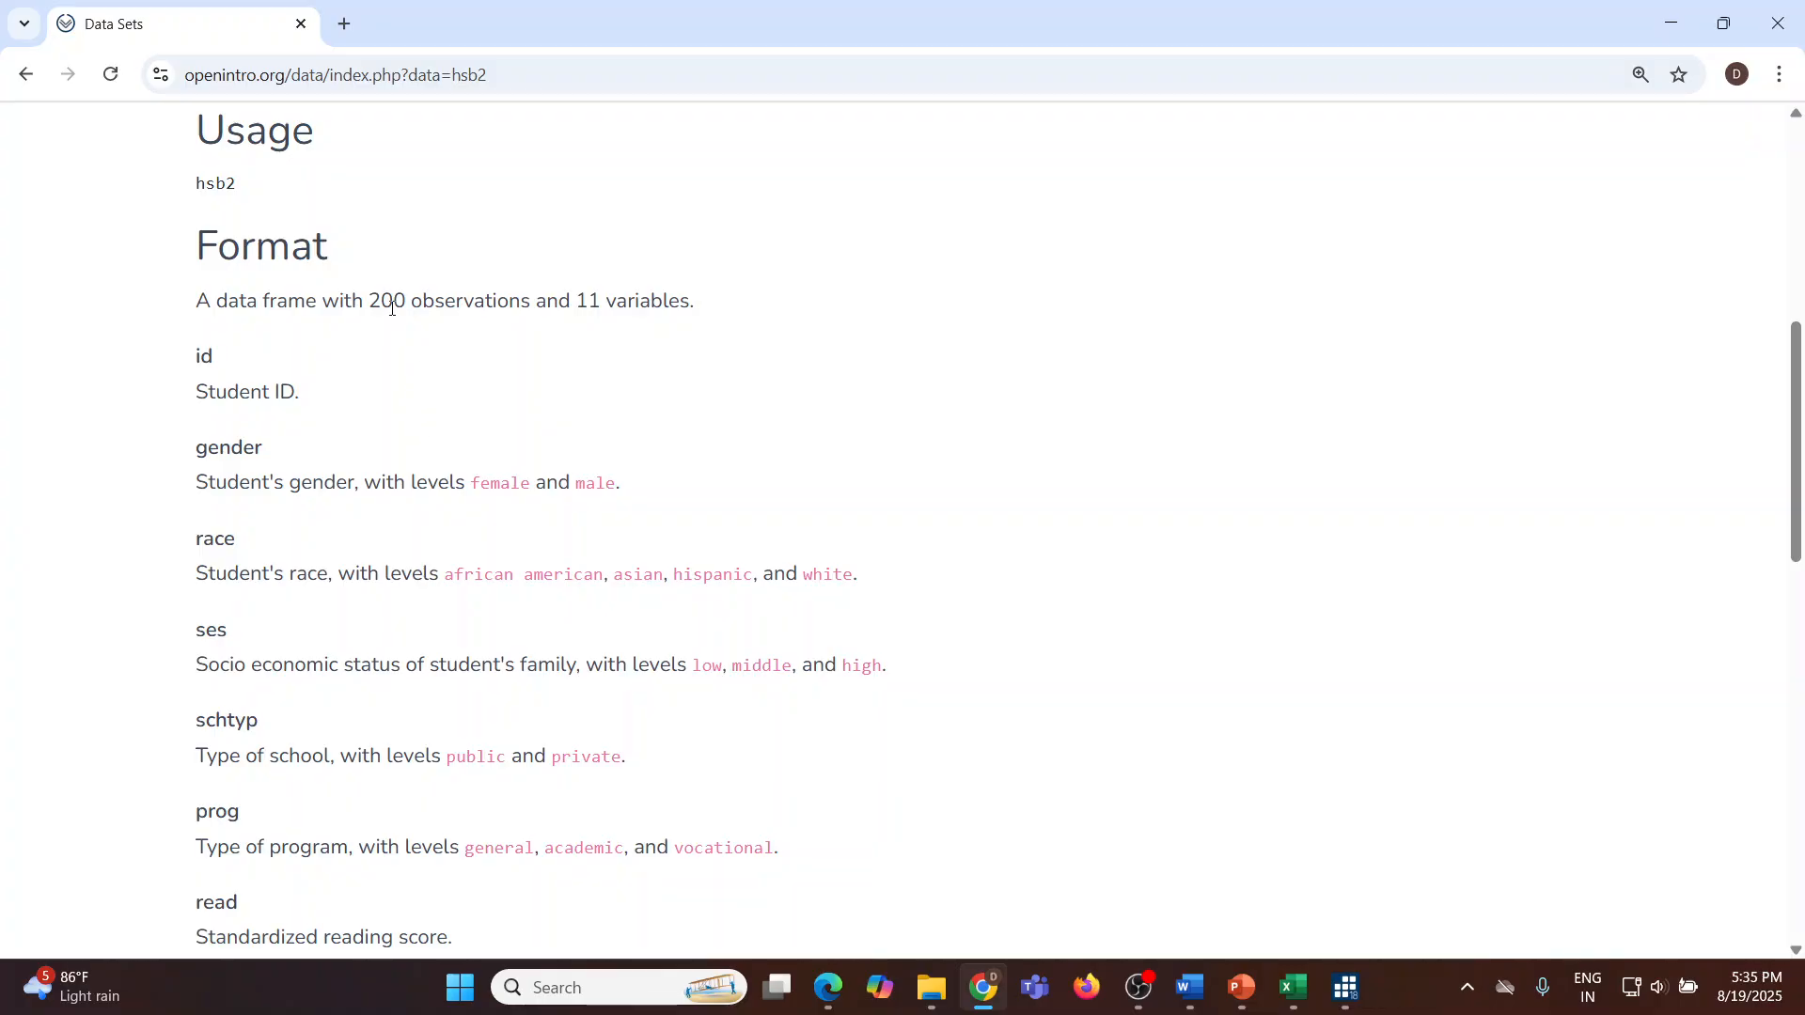
drag(383, 303, 720, 310)
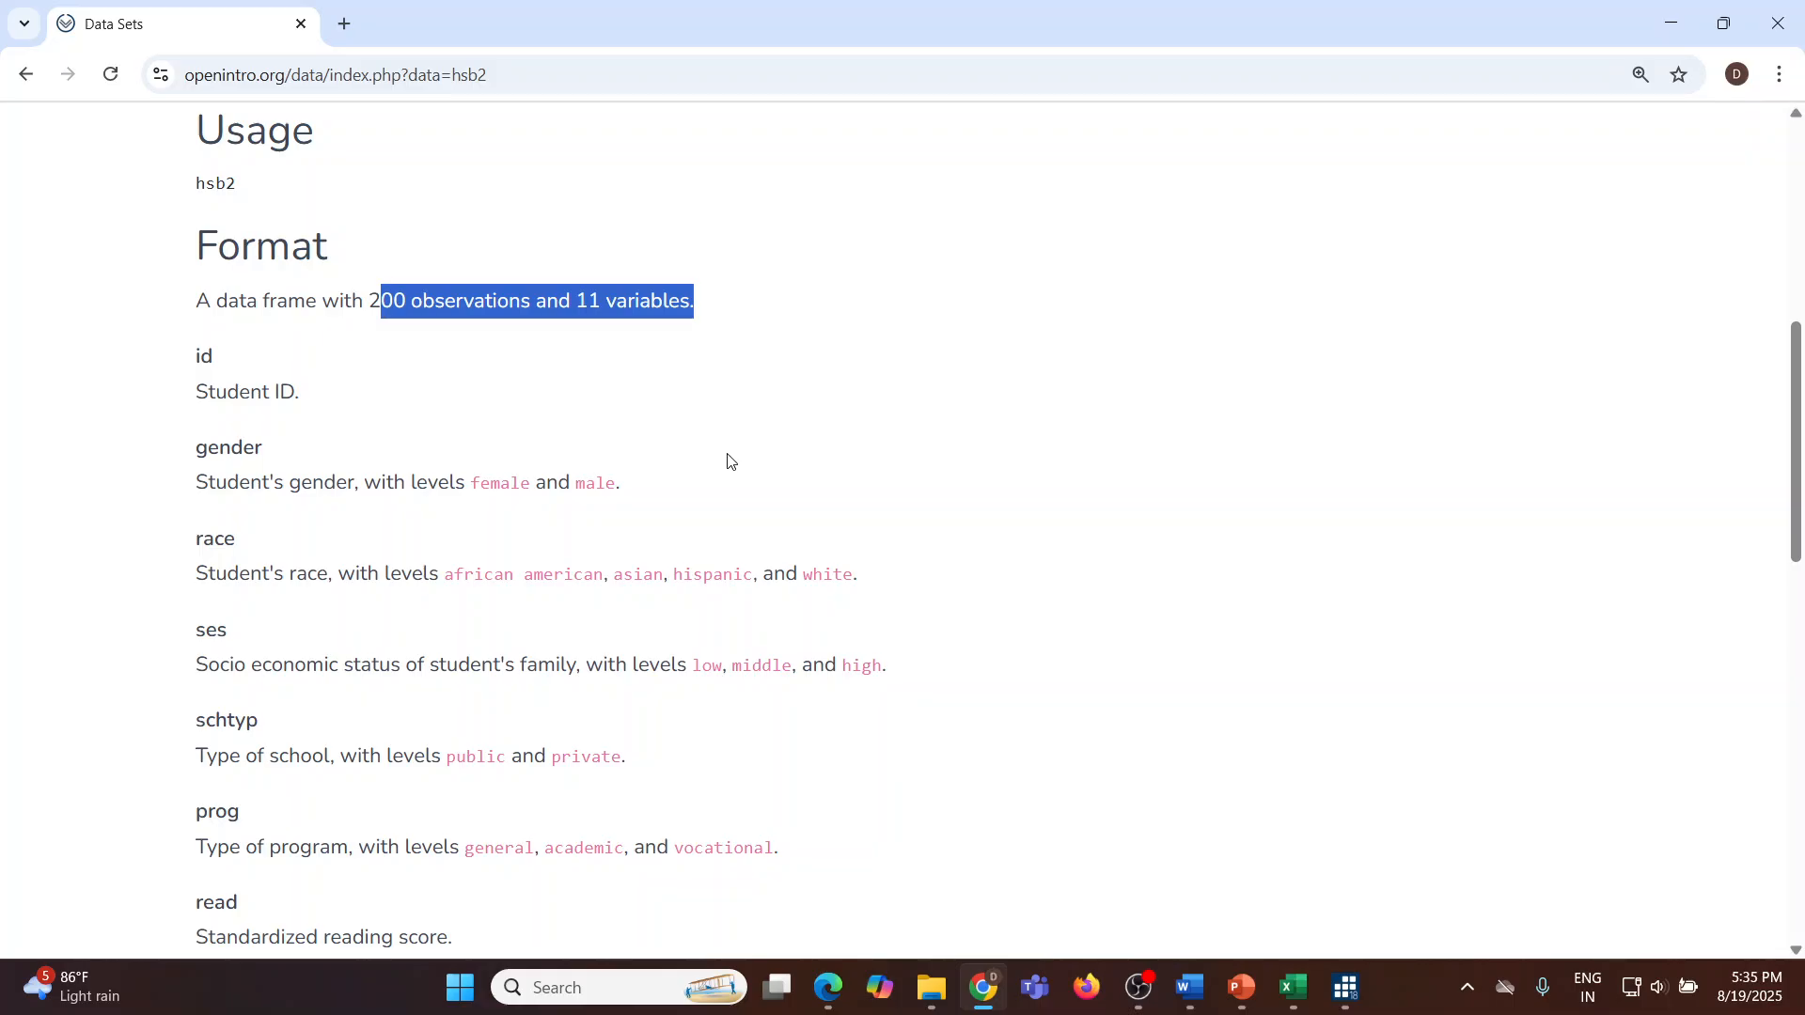
scroll(730, 460, up, 1)
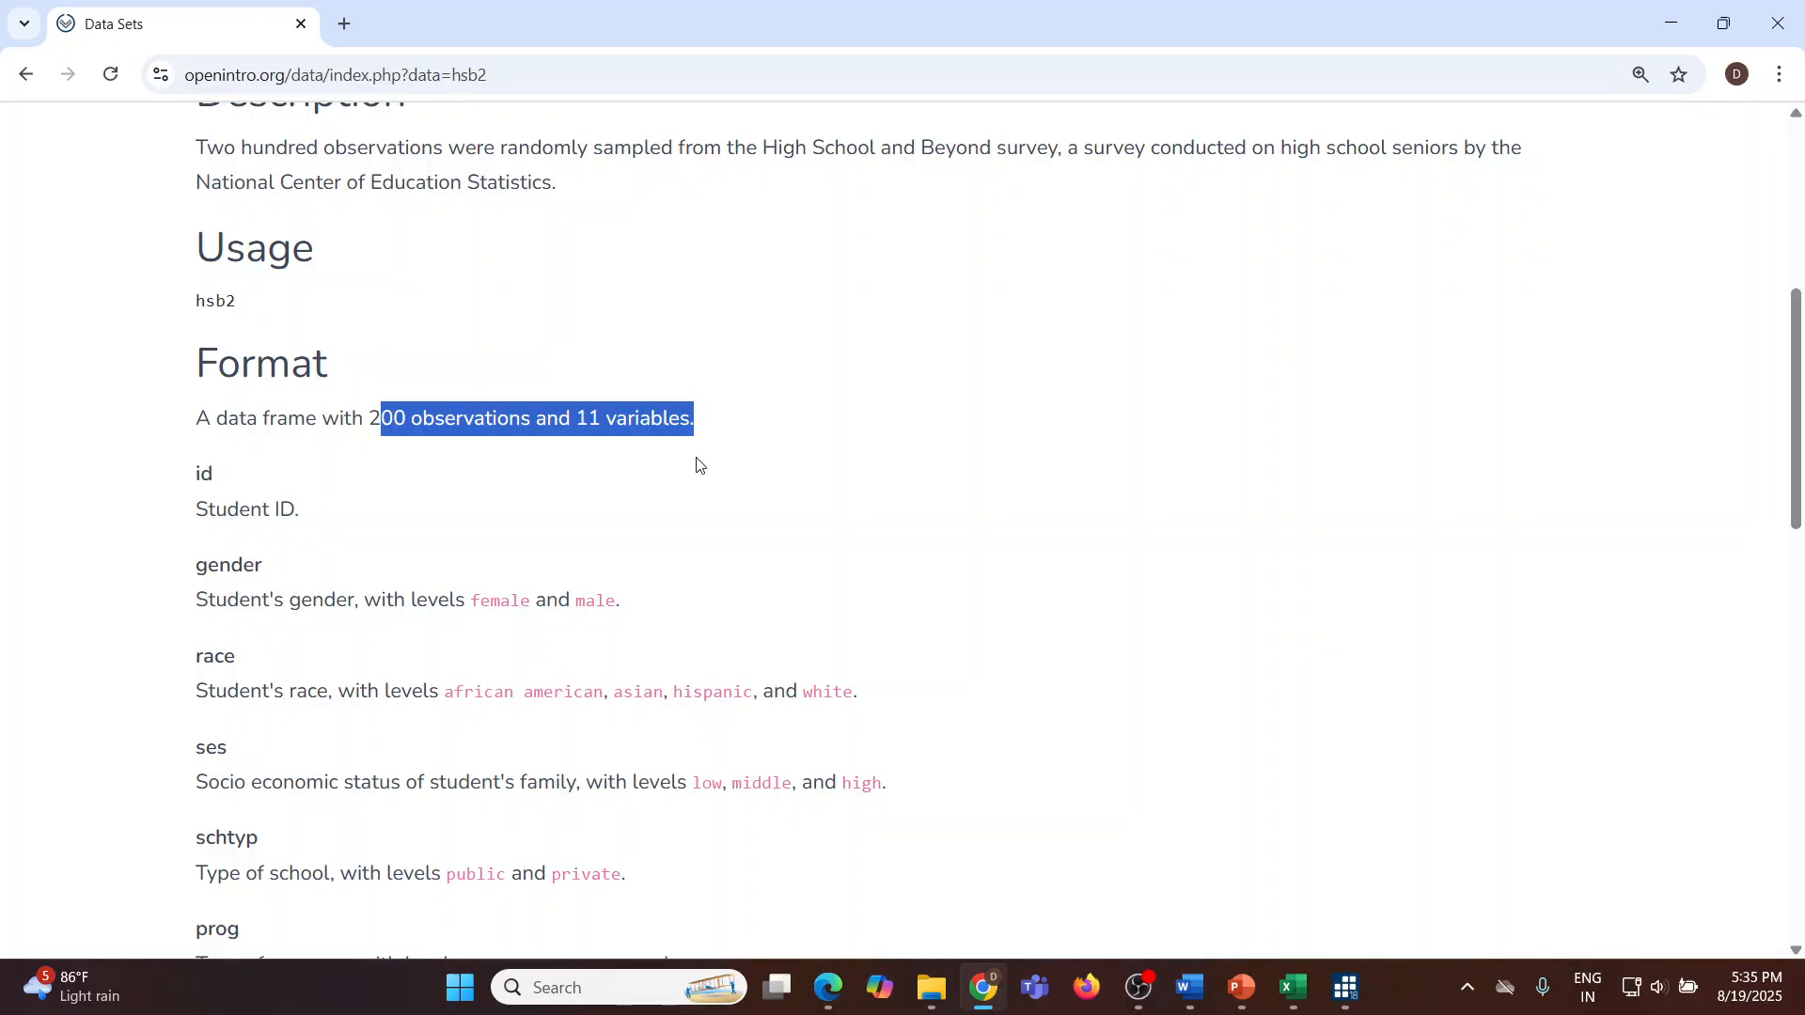
click(494, 607)
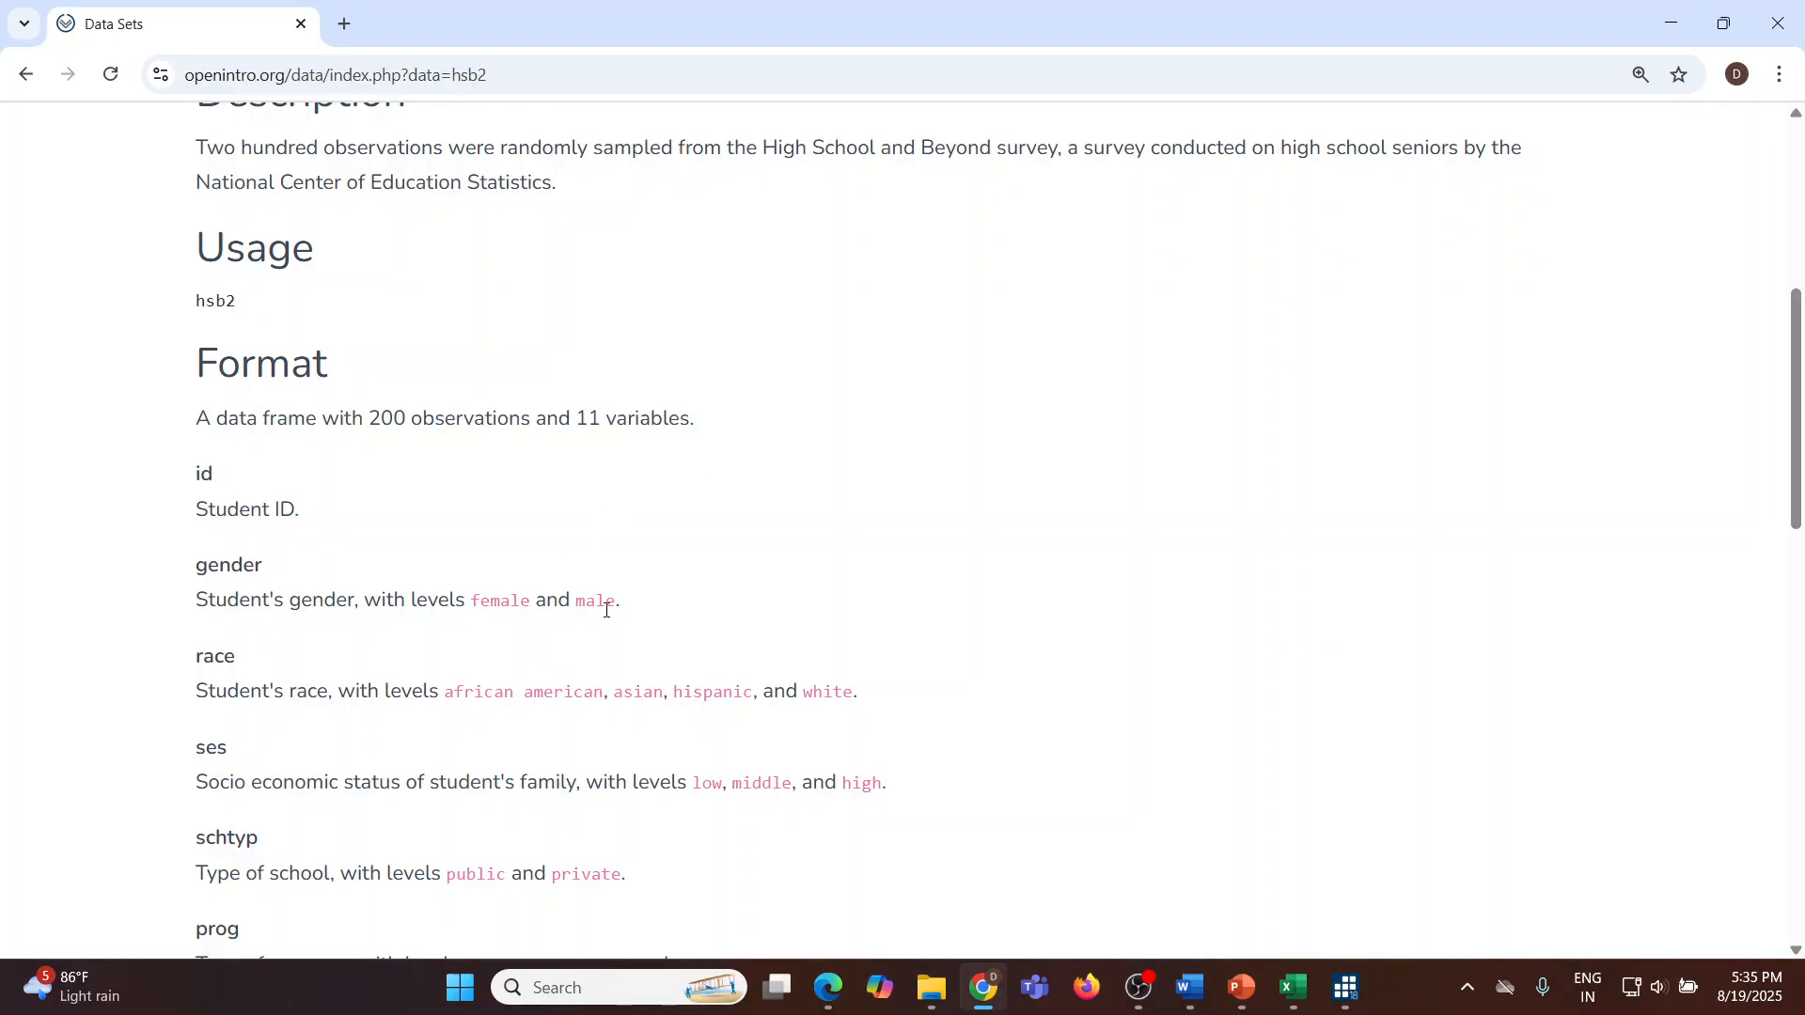
scroll(607, 611, down, 3)
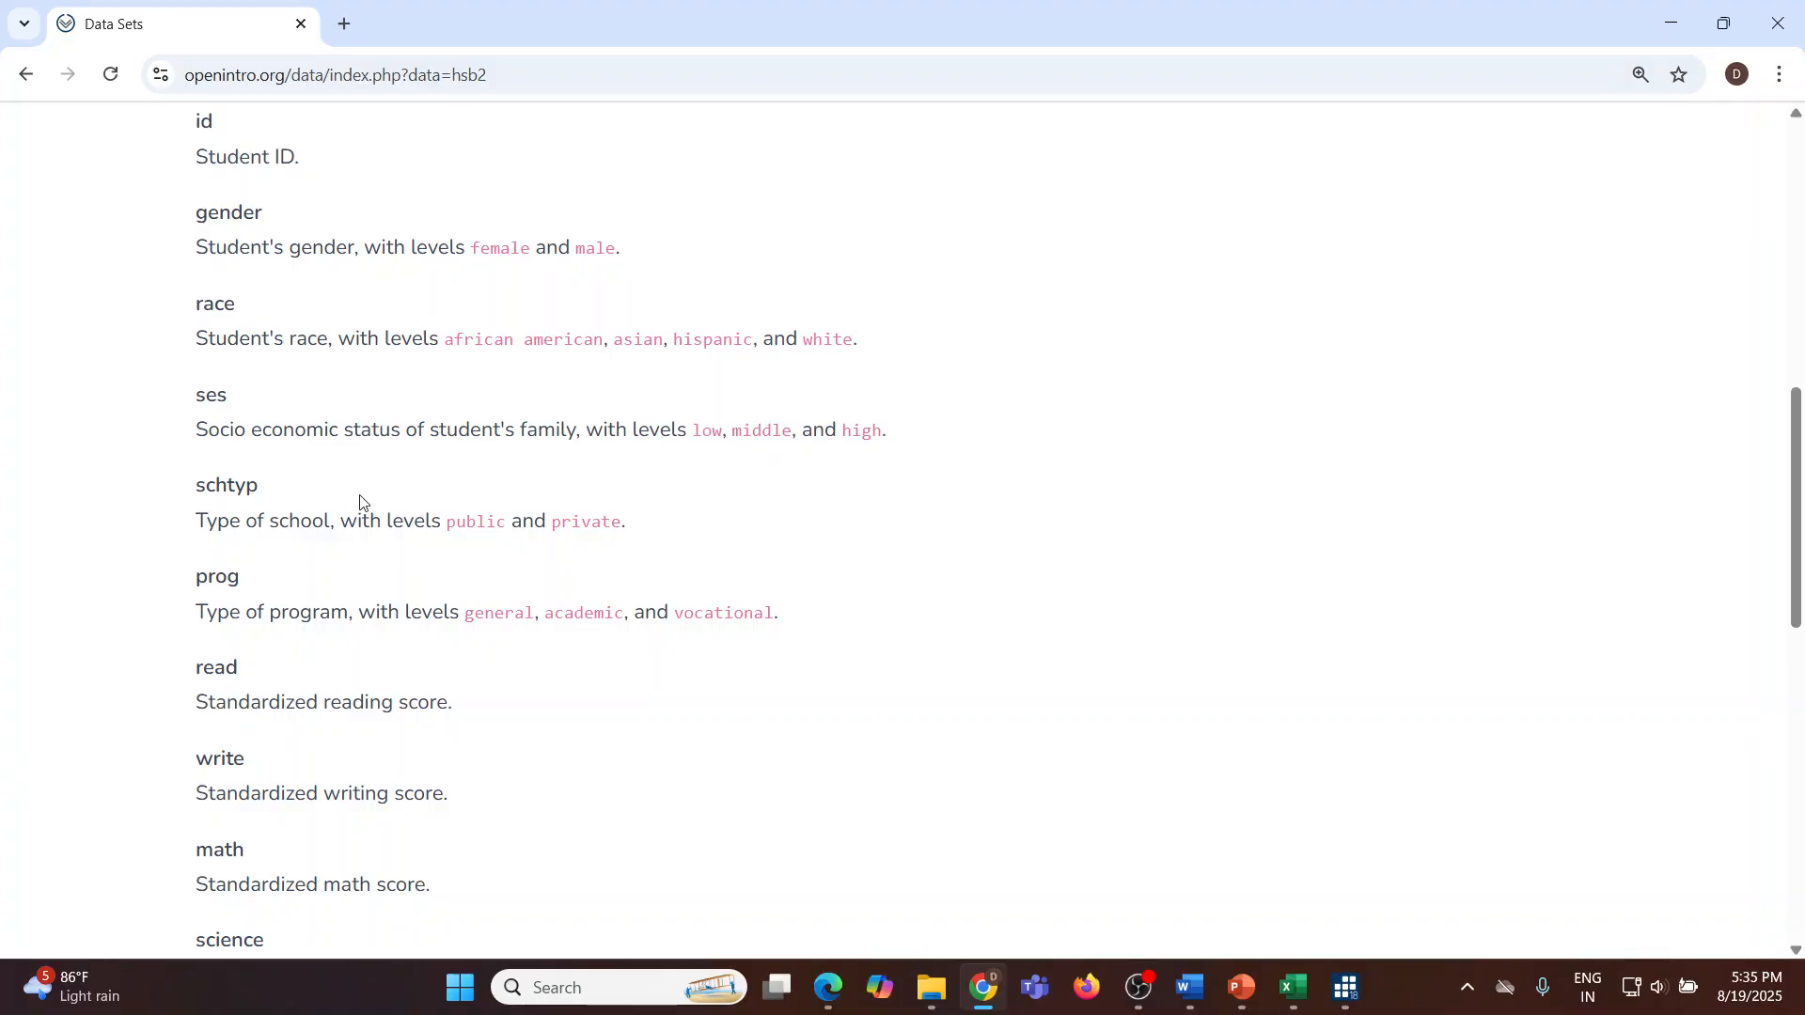
scroll(363, 511, down, 5)
scroll(532, 419, up, 1)
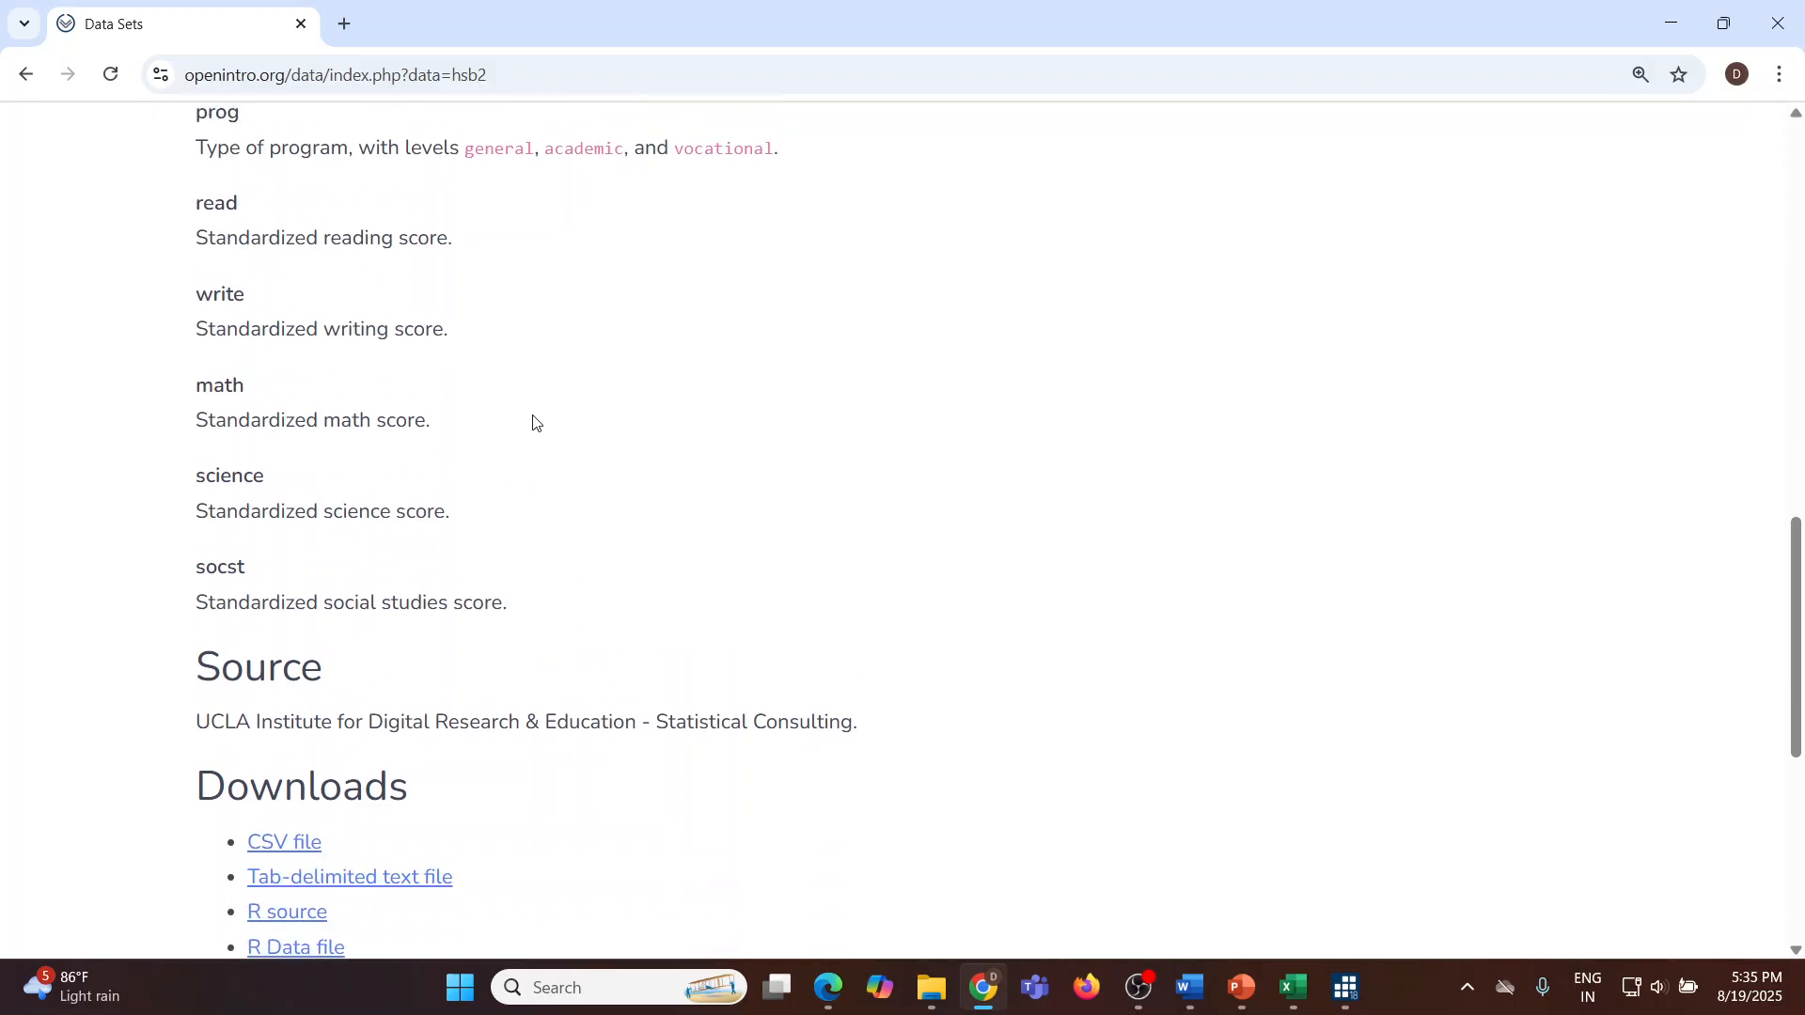
scroll(564, 416, down, 1)
scroll(602, 422, up, 5)
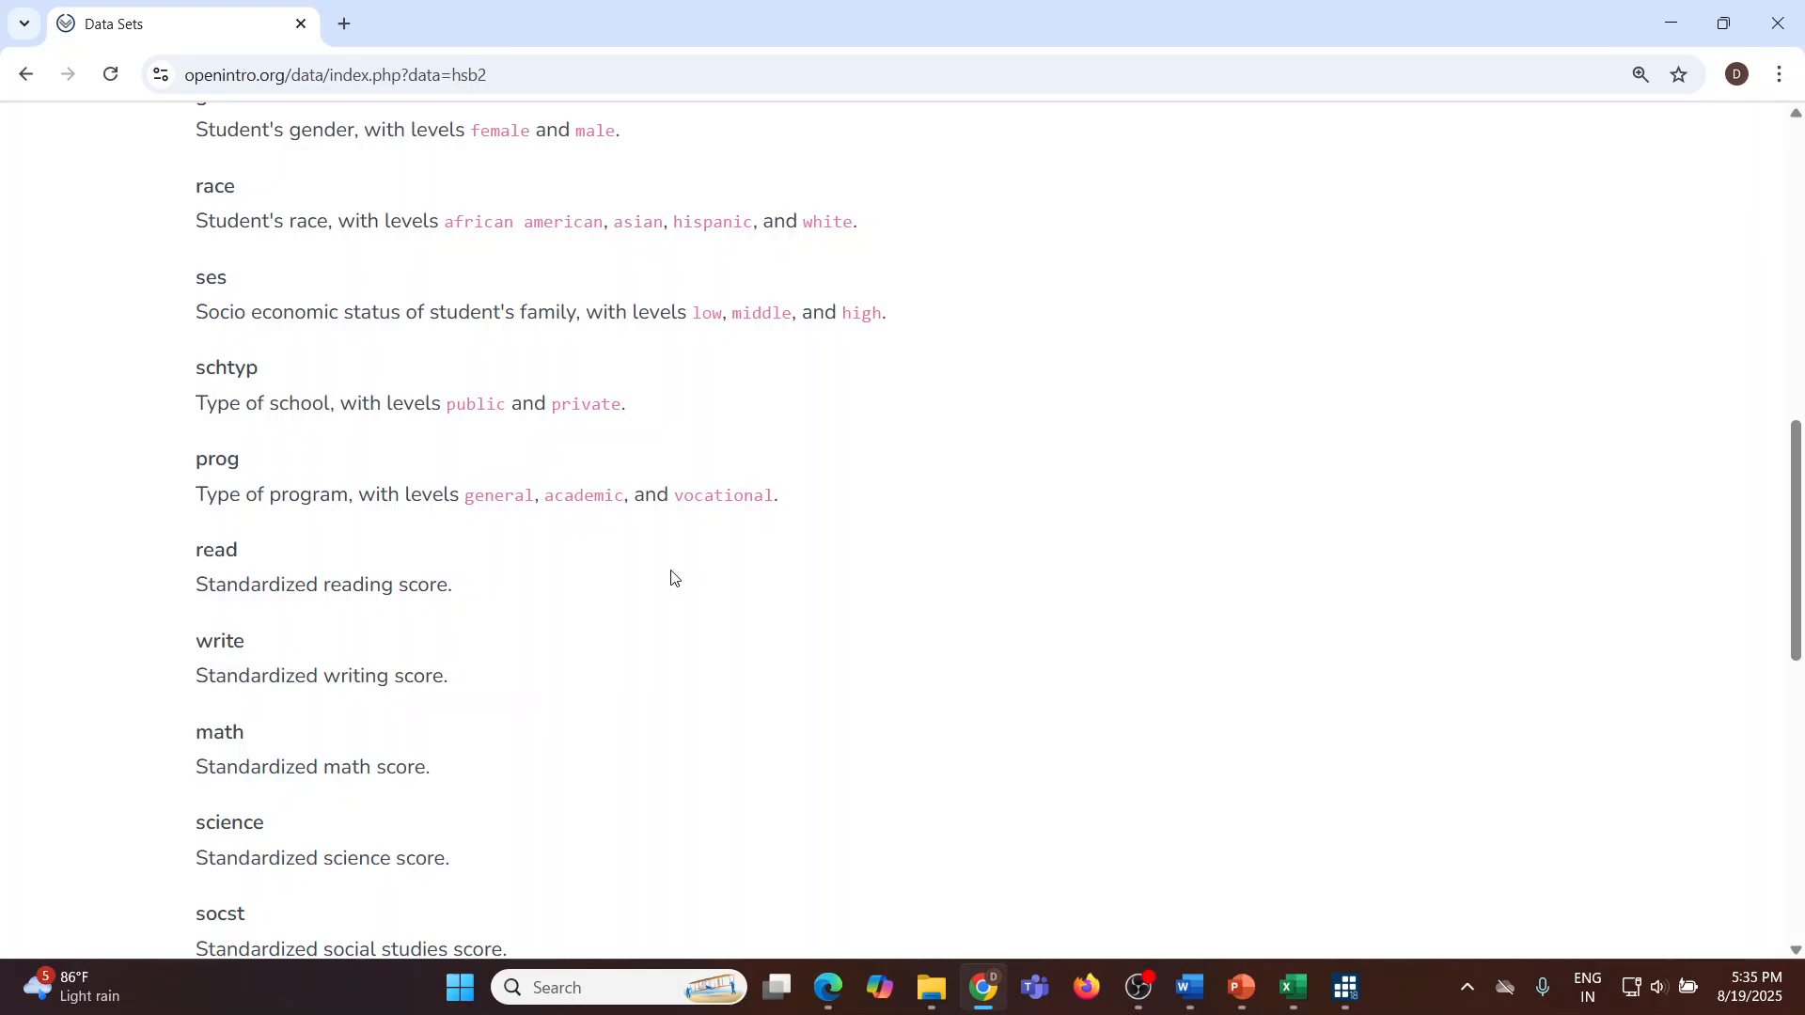
scroll(663, 569, down, 1)
scroll(658, 559, down, 2)
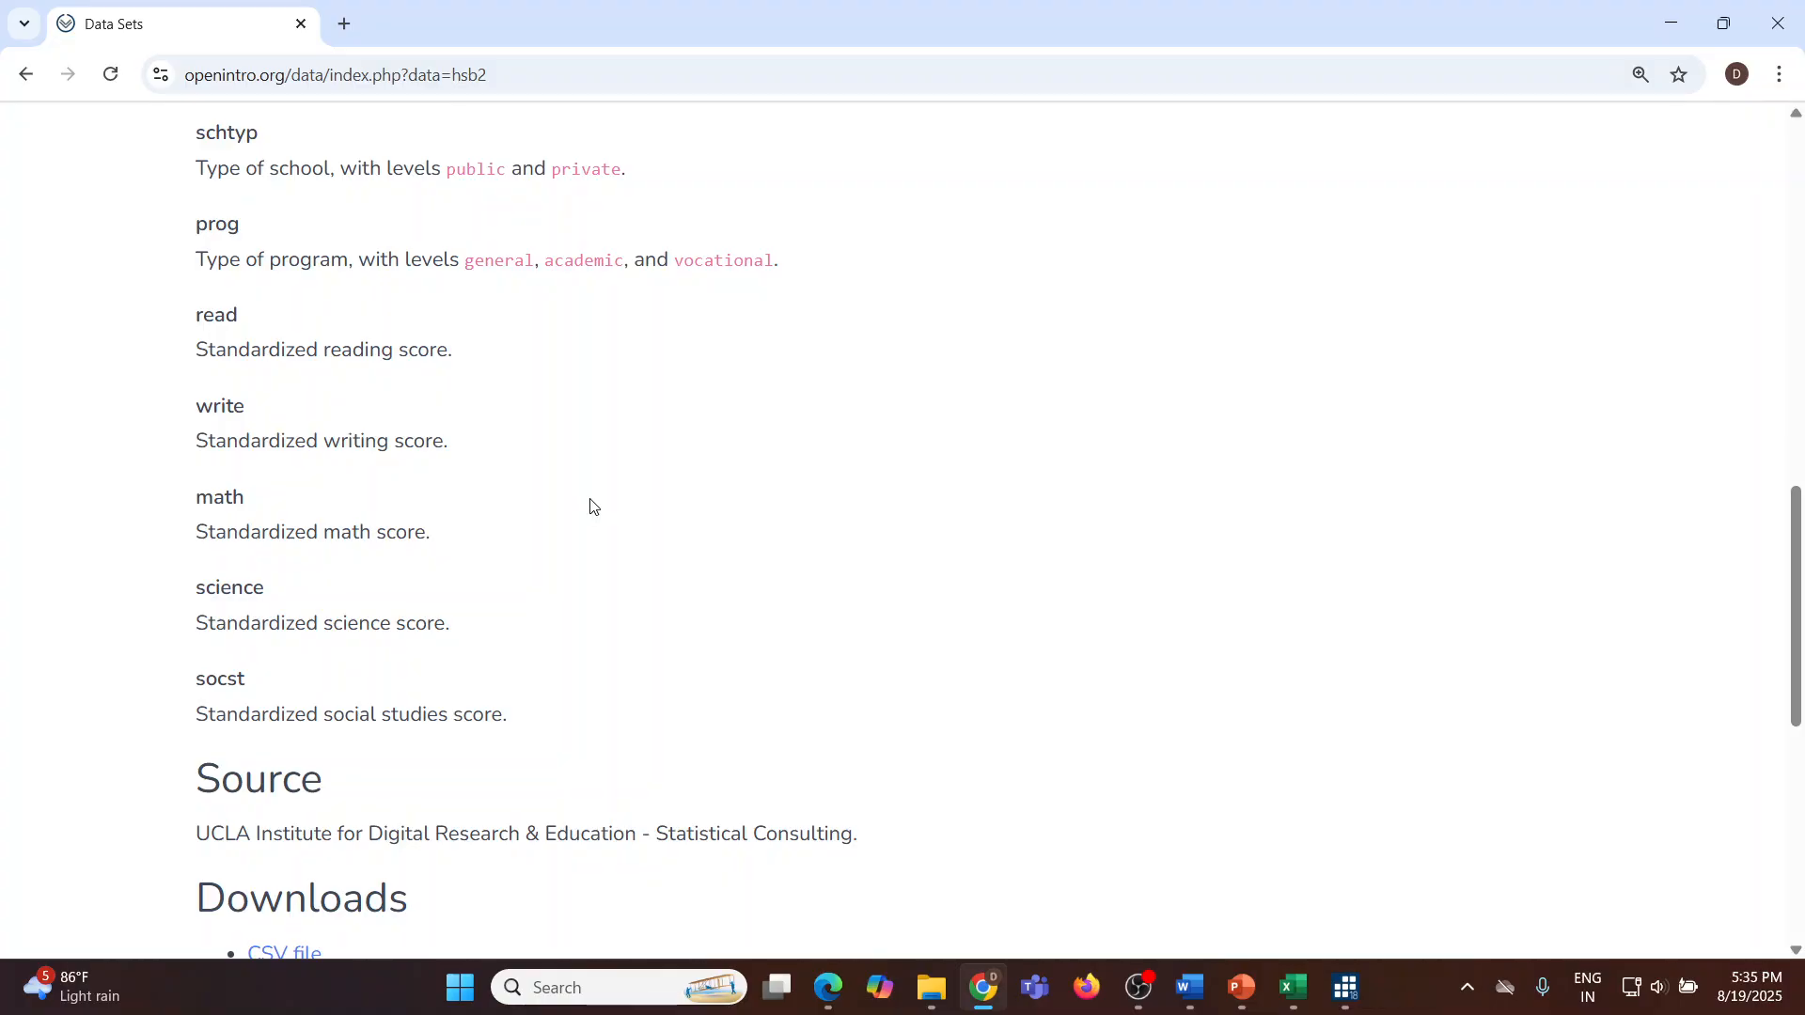
Step: Highlight the descriptions of the read, write, math, science and socst score variables
drag(201, 345, 463, 351)
click(201, 439)
drag(202, 439, 489, 442)
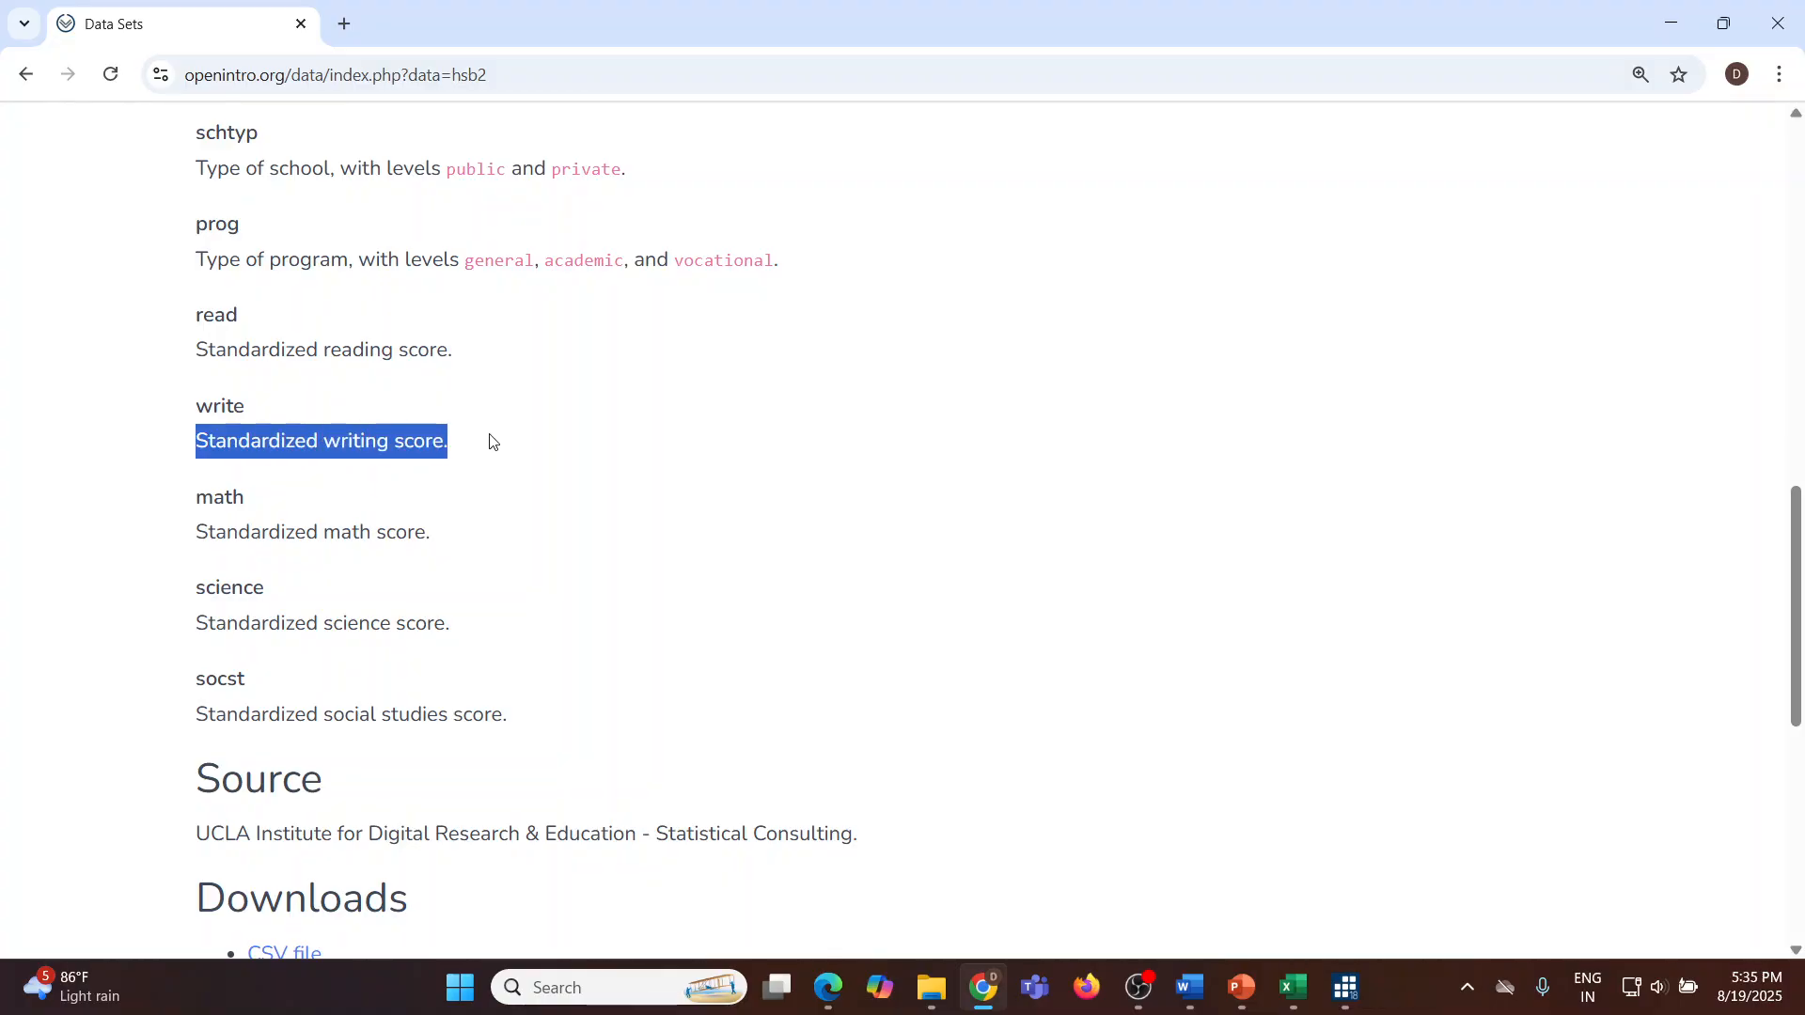
drag(204, 531, 443, 539)
drag(204, 625, 450, 635)
drag(203, 716, 557, 730)
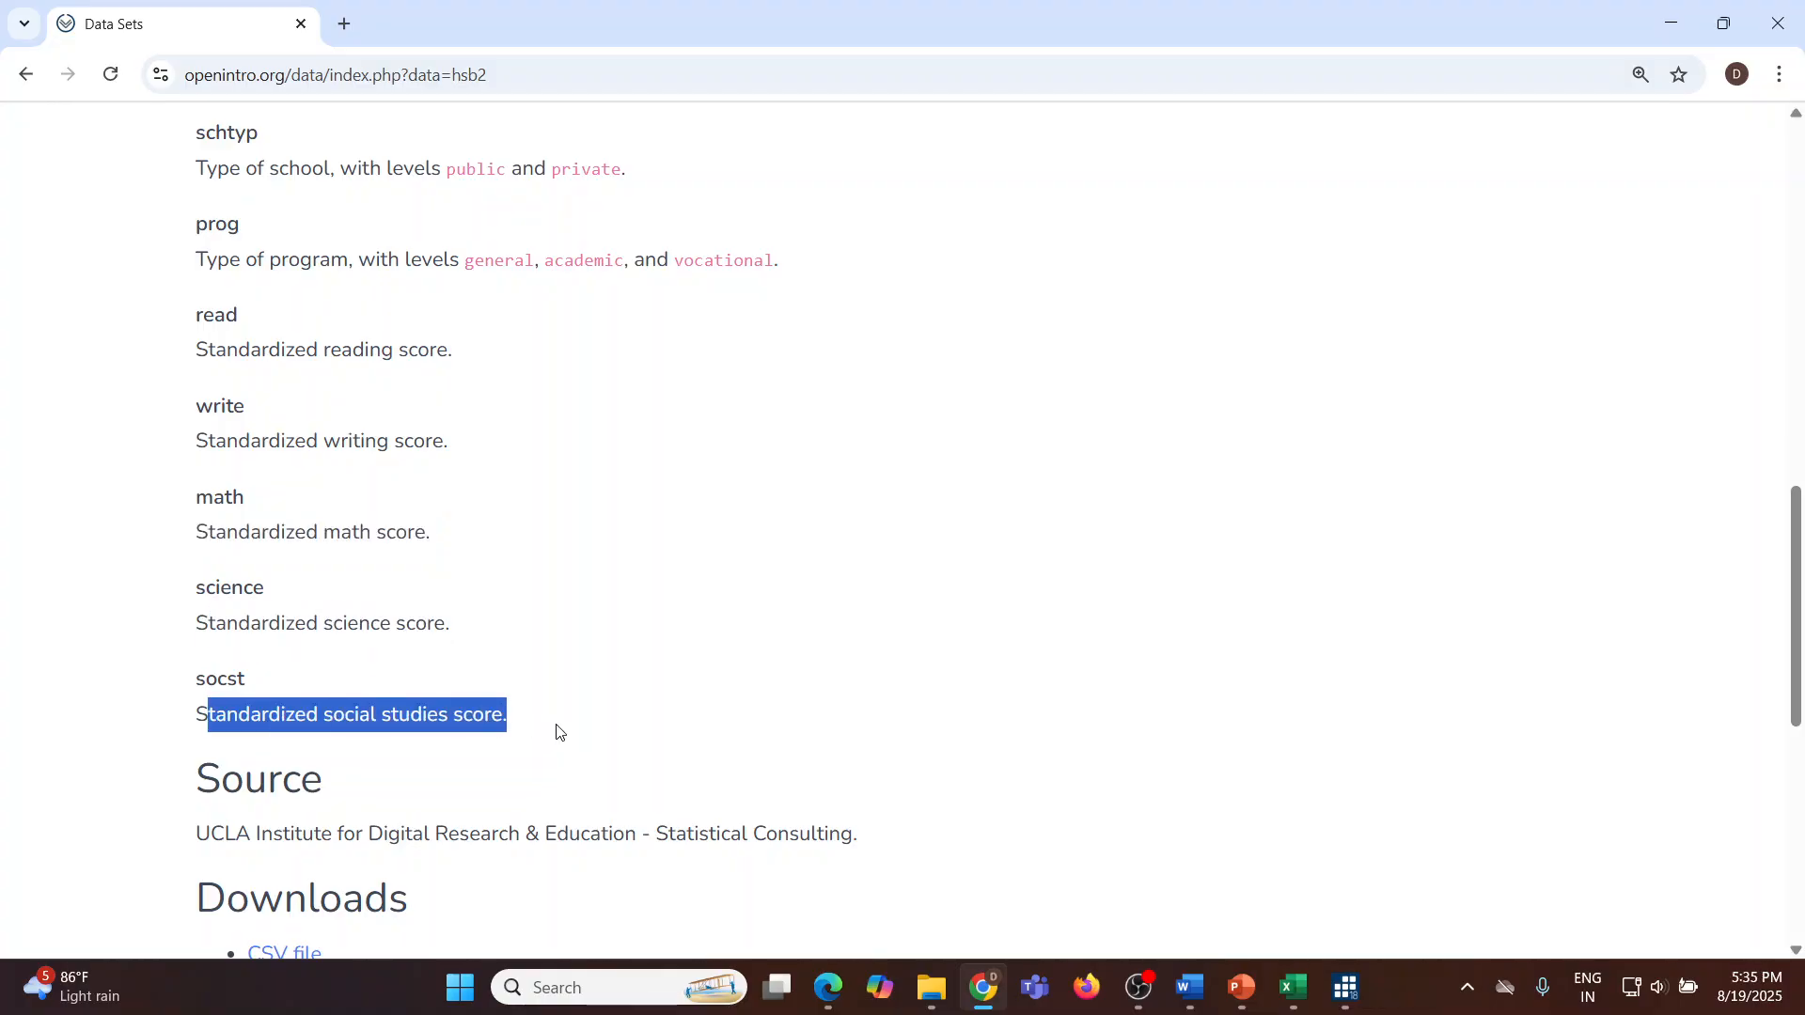
scroll(669, 596, down, 2)
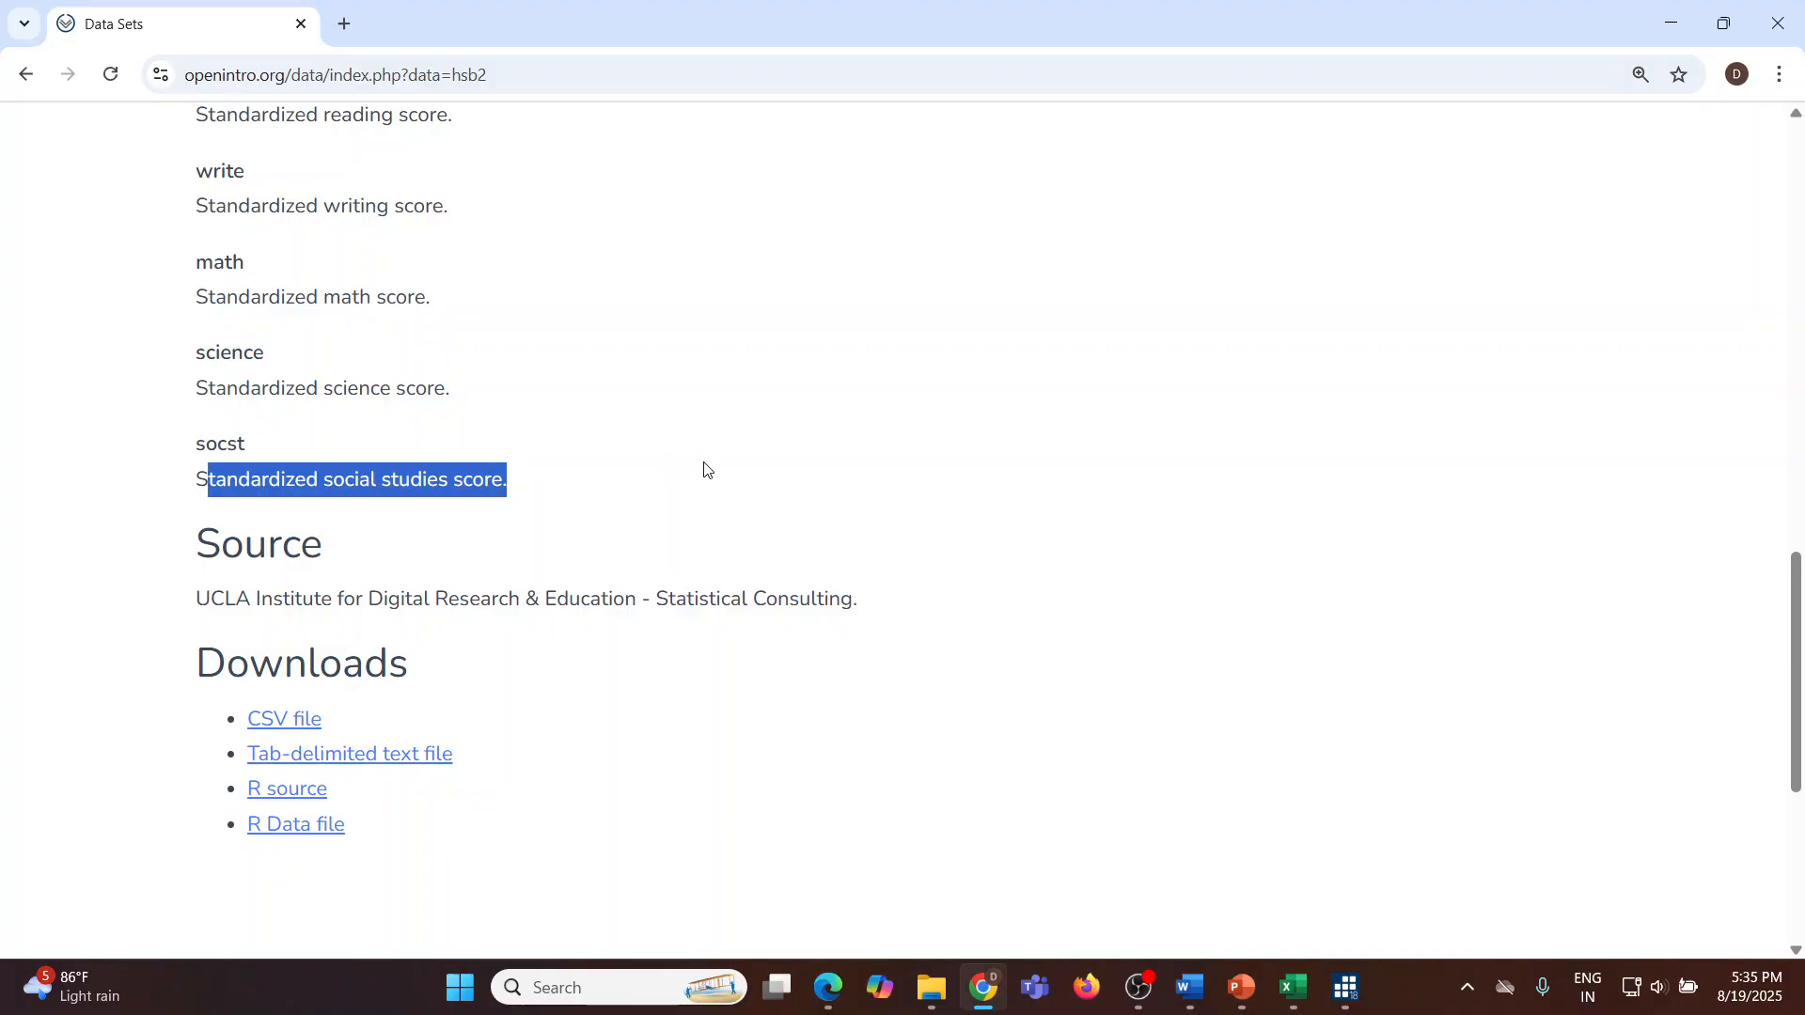
click(707, 423)
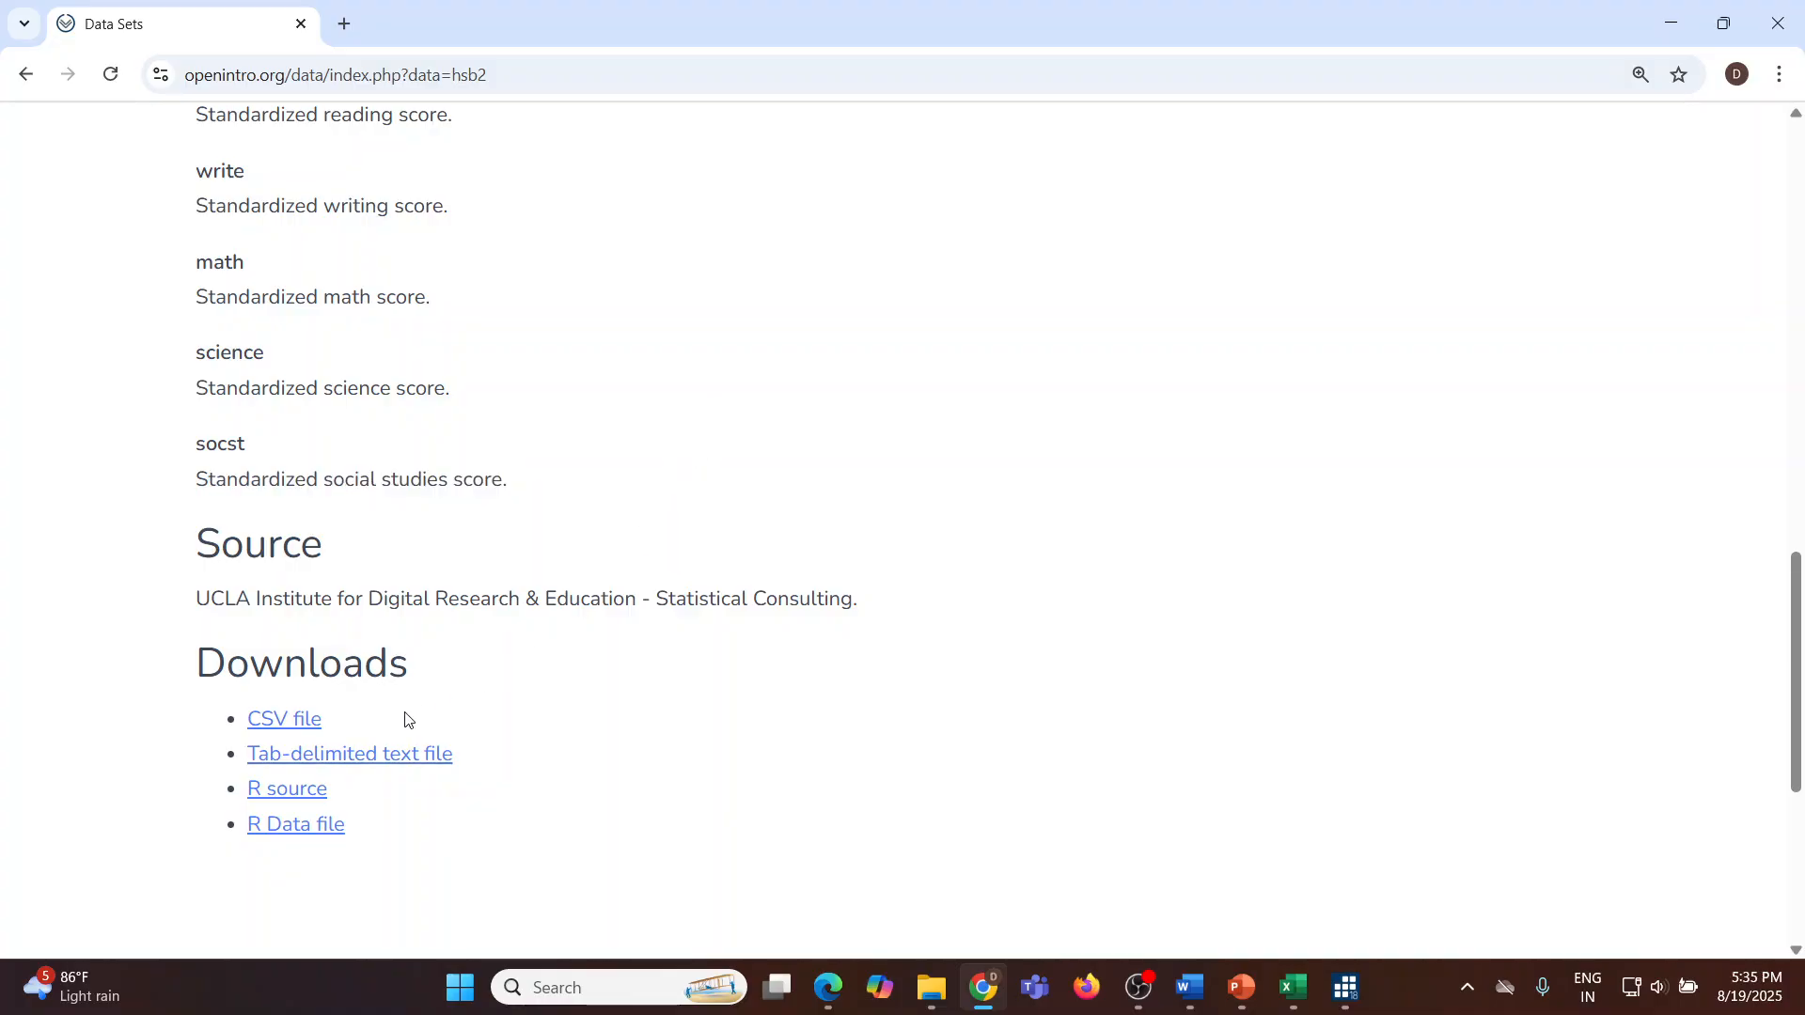
Step: Download the dataset as a CSV file and switch to Stata
click(291, 730)
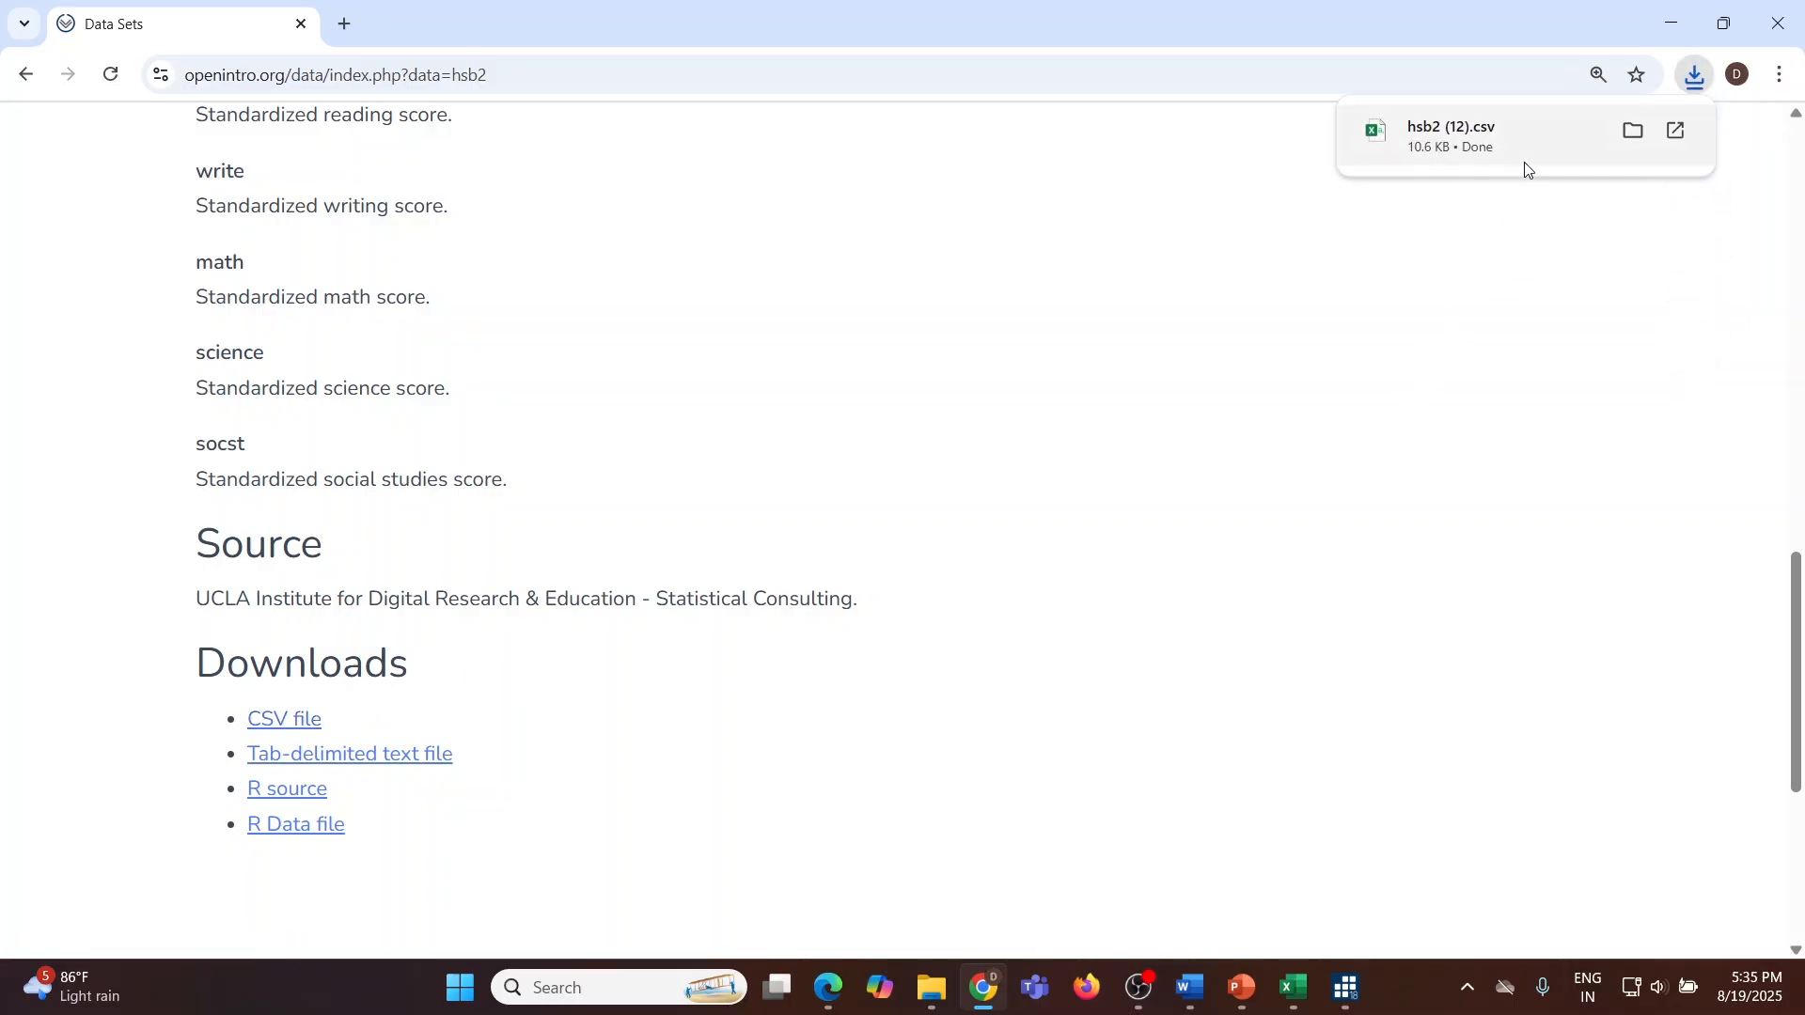
click(1346, 987)
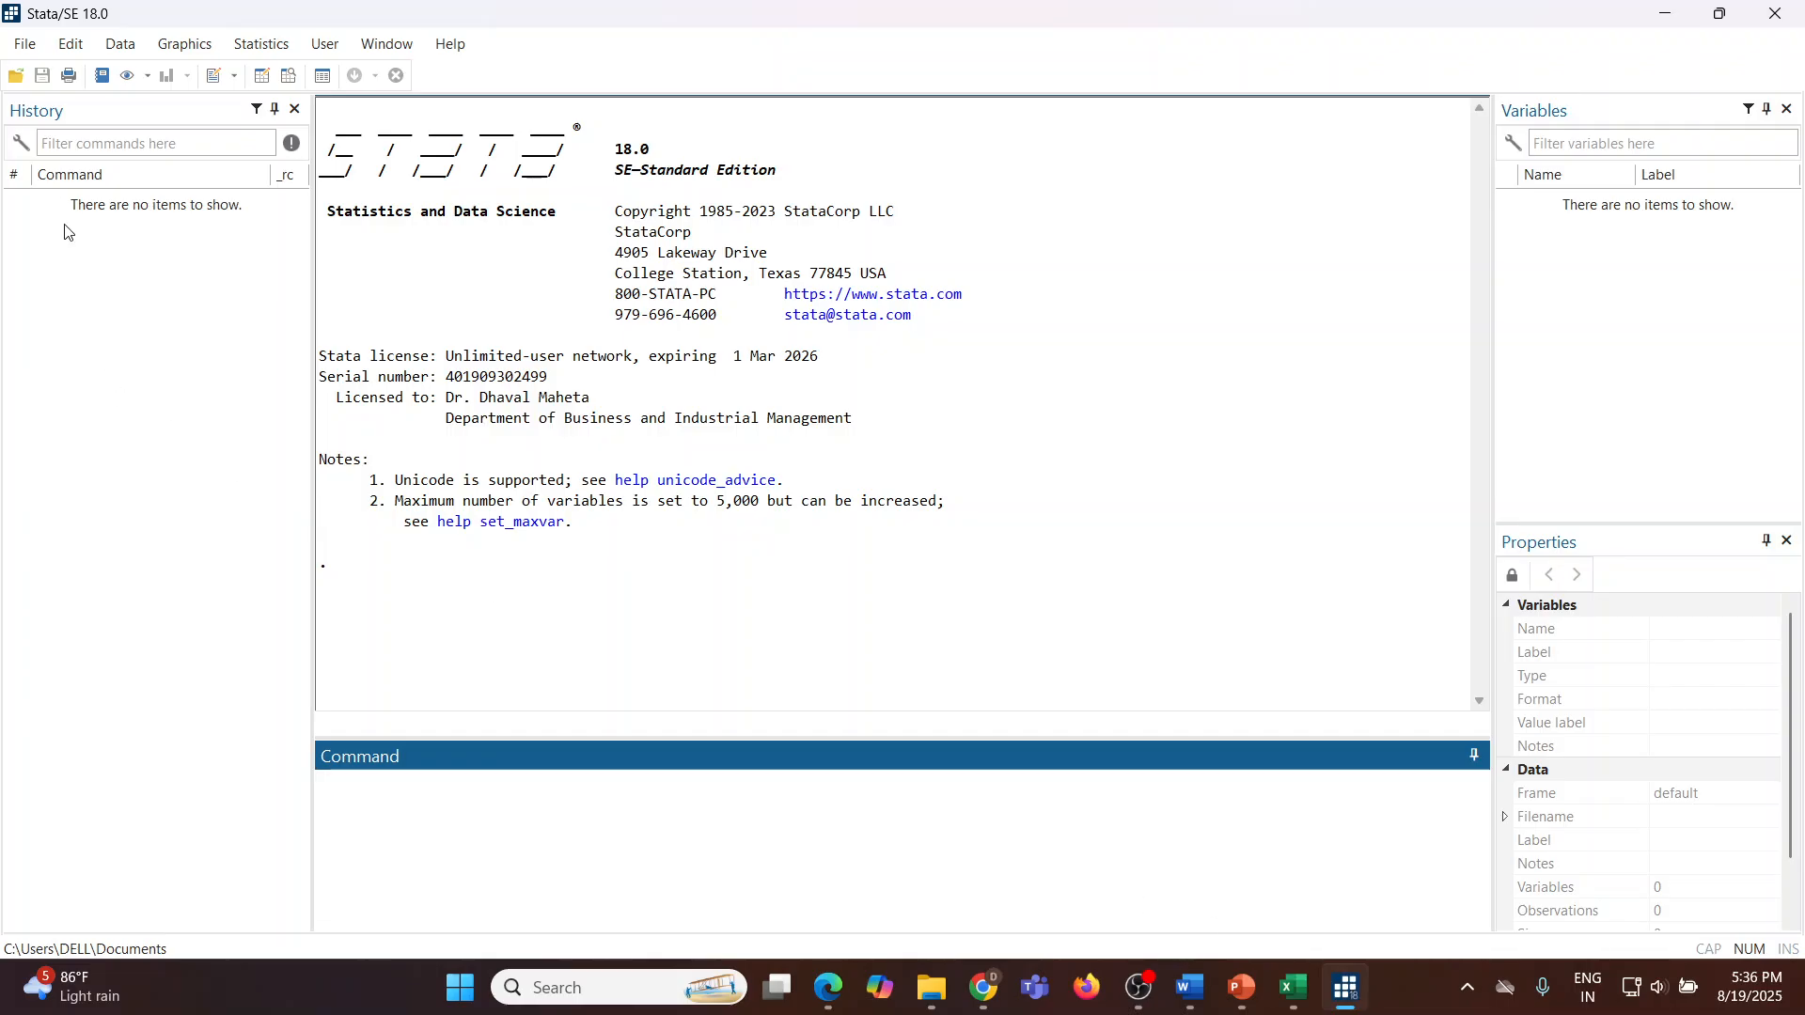
Step: Import the downloaded hsb2 (12).csv file as delimited text data
click(25, 44)
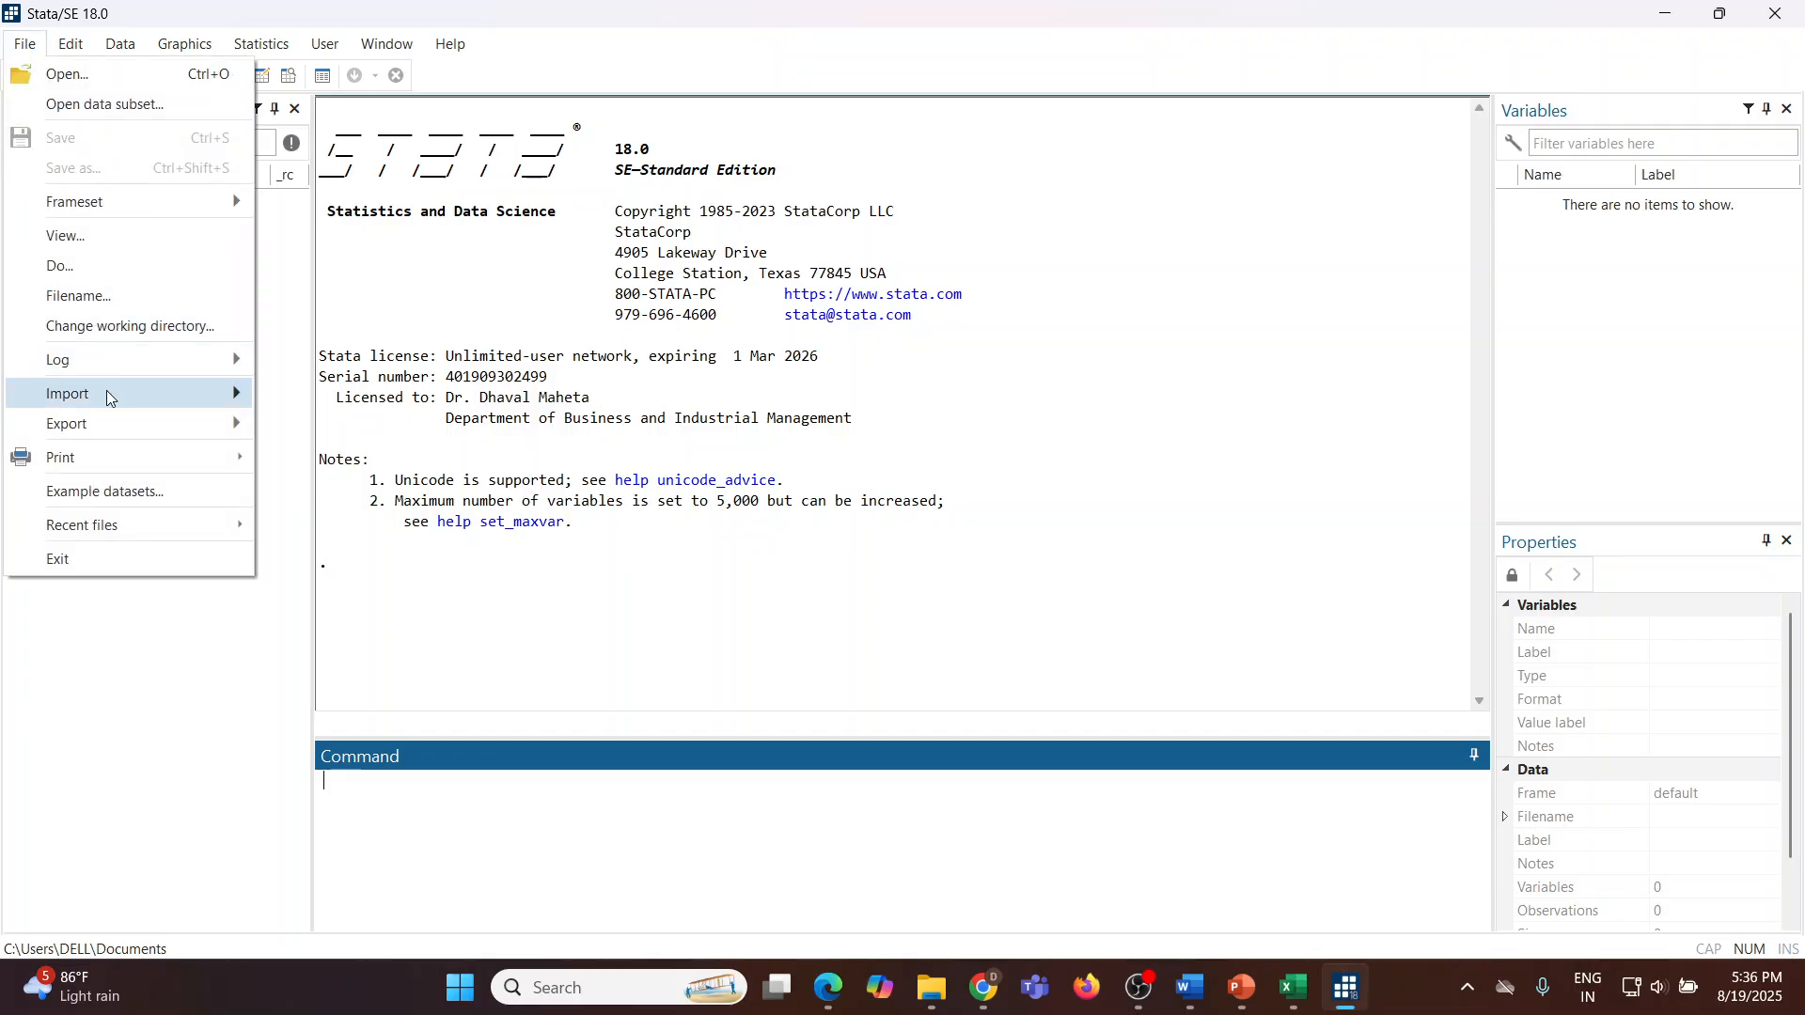
mouse_move(109, 393)
click(331, 431)
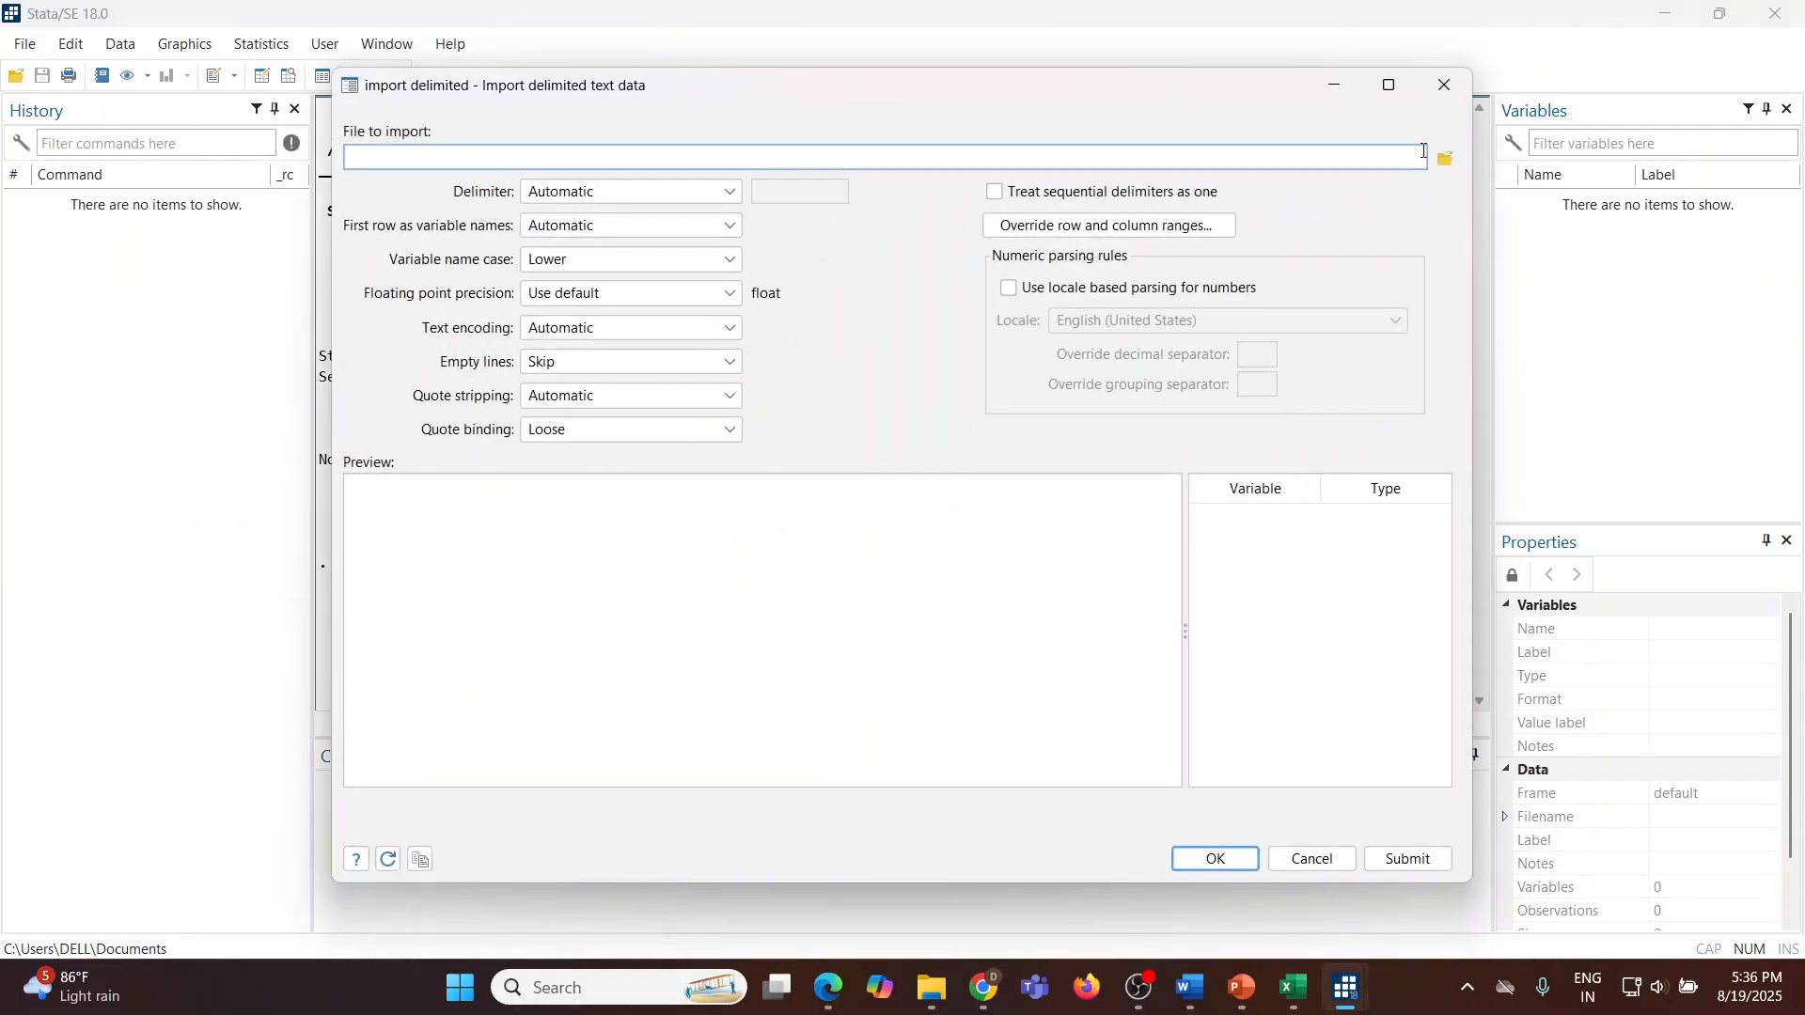
click(1446, 162)
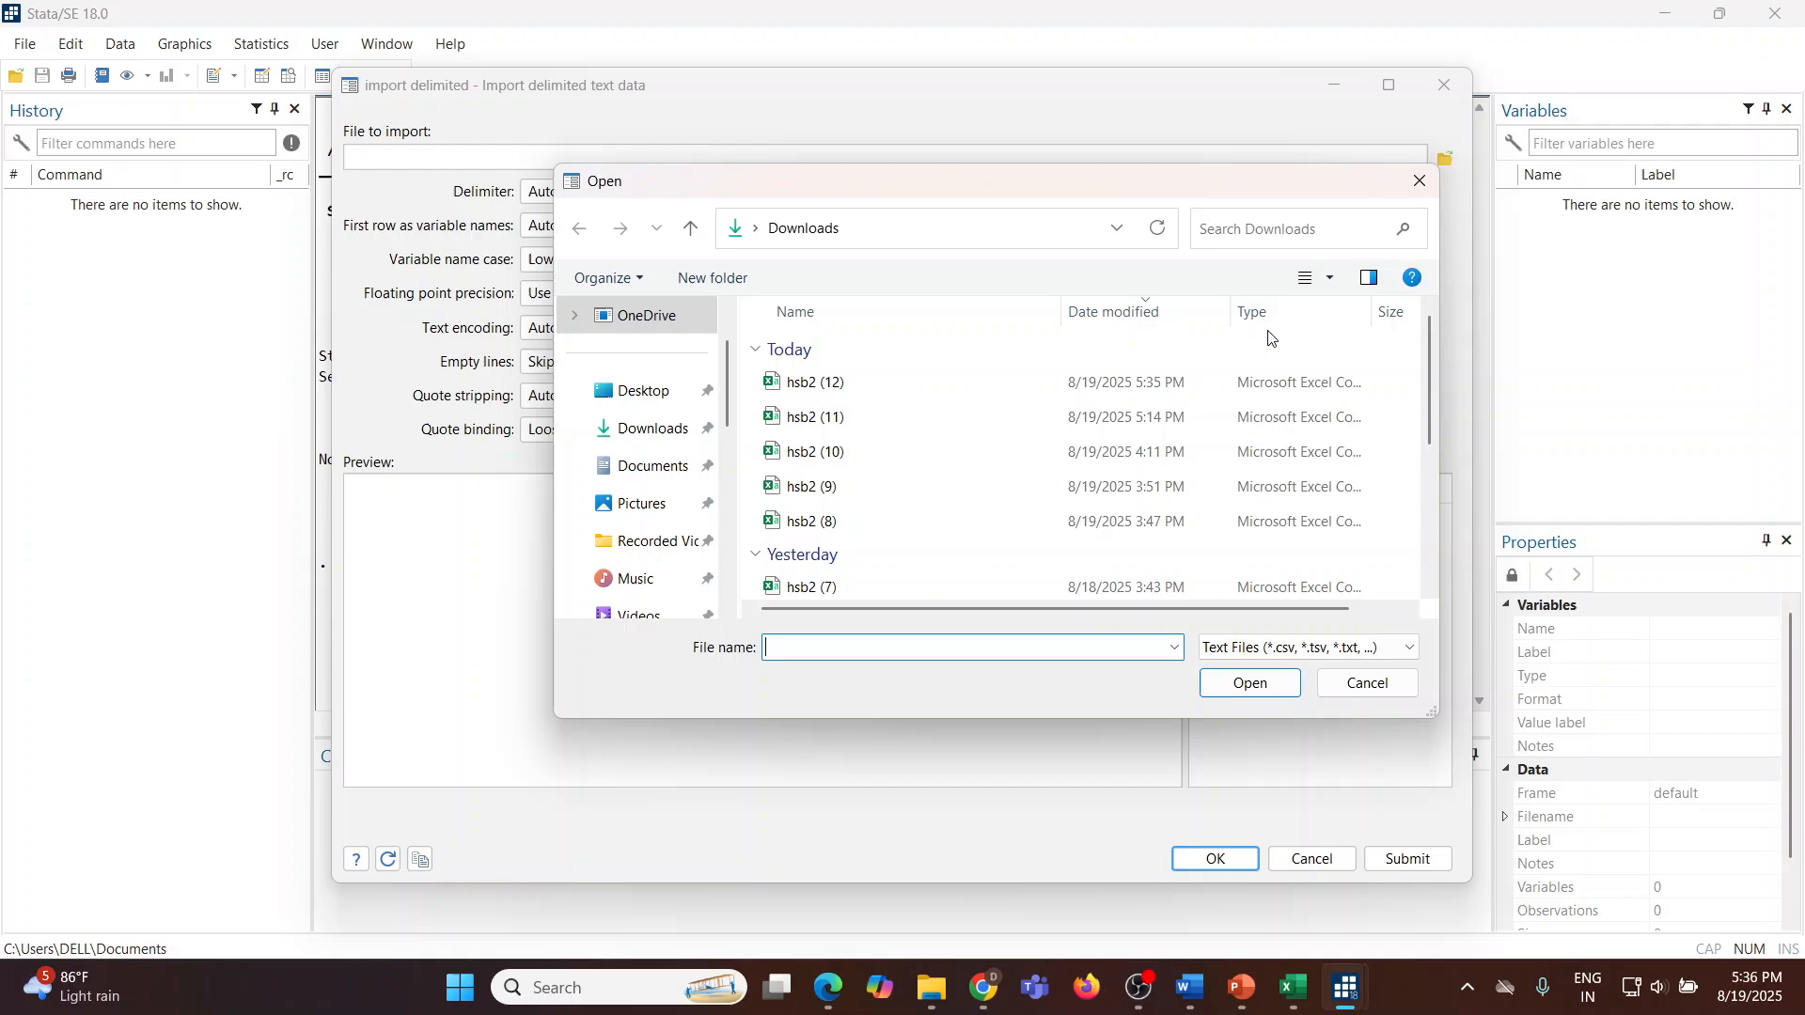
click(826, 388)
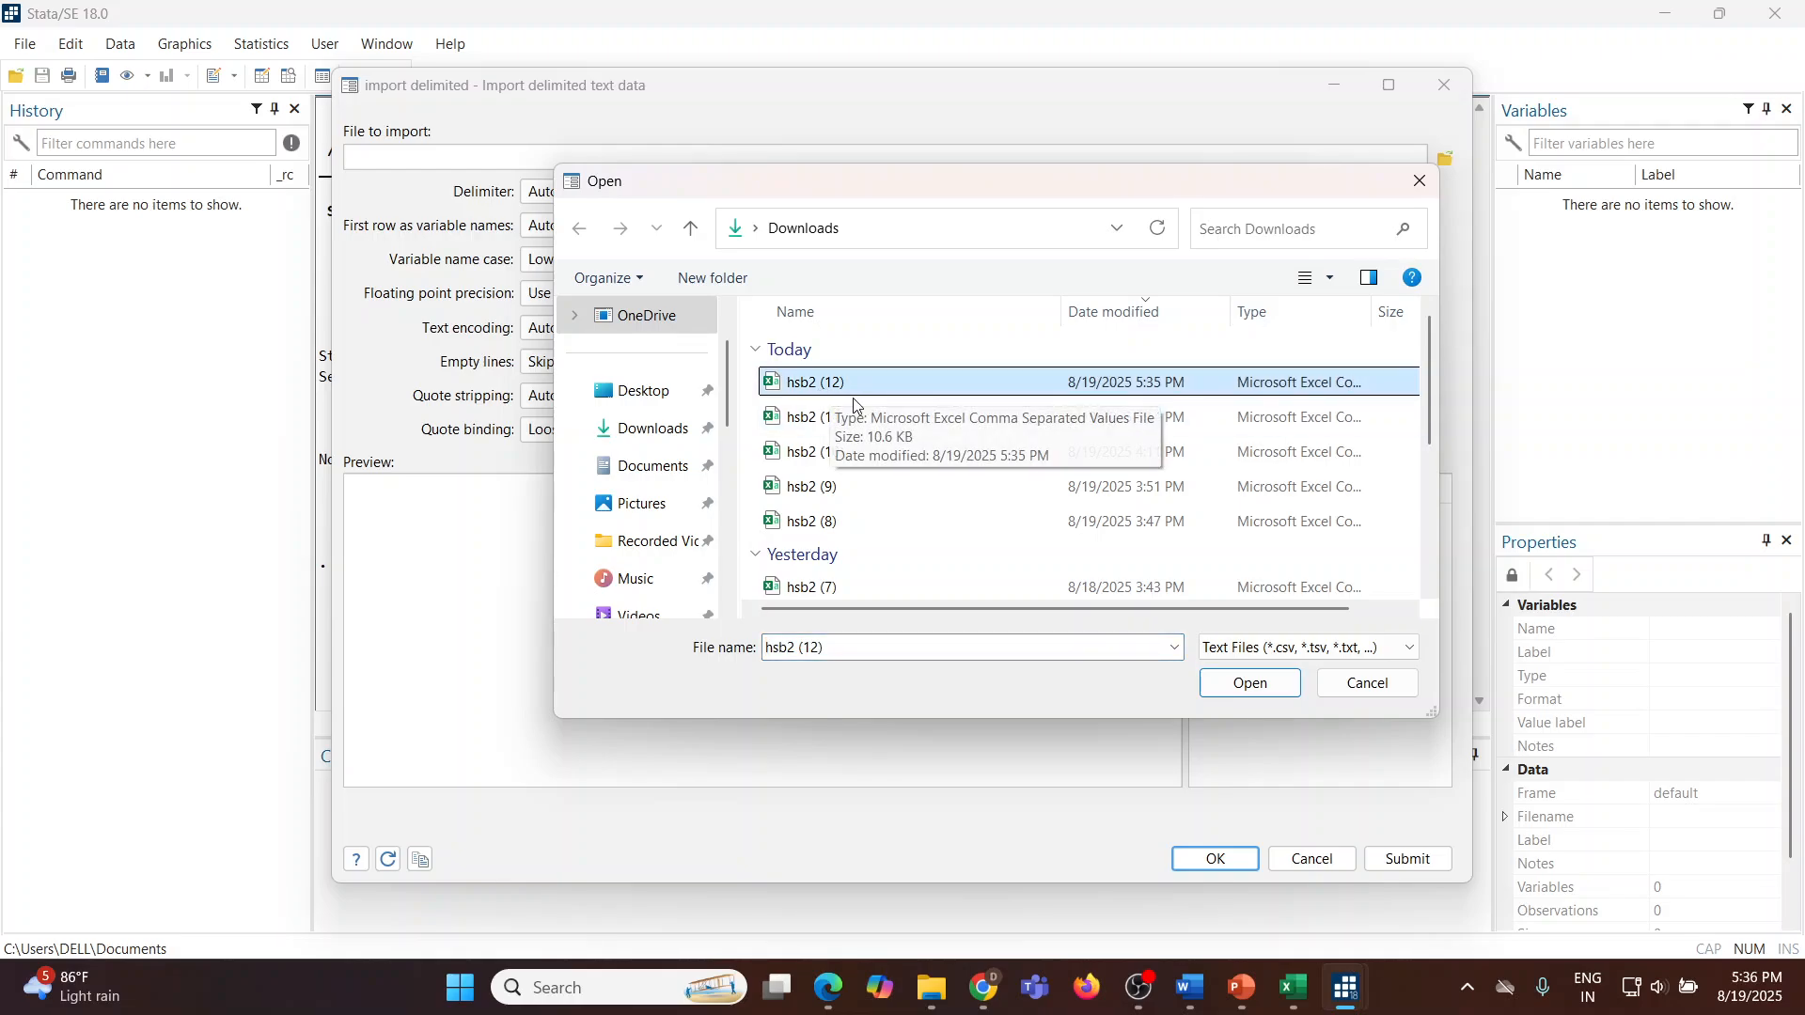
click(1250, 684)
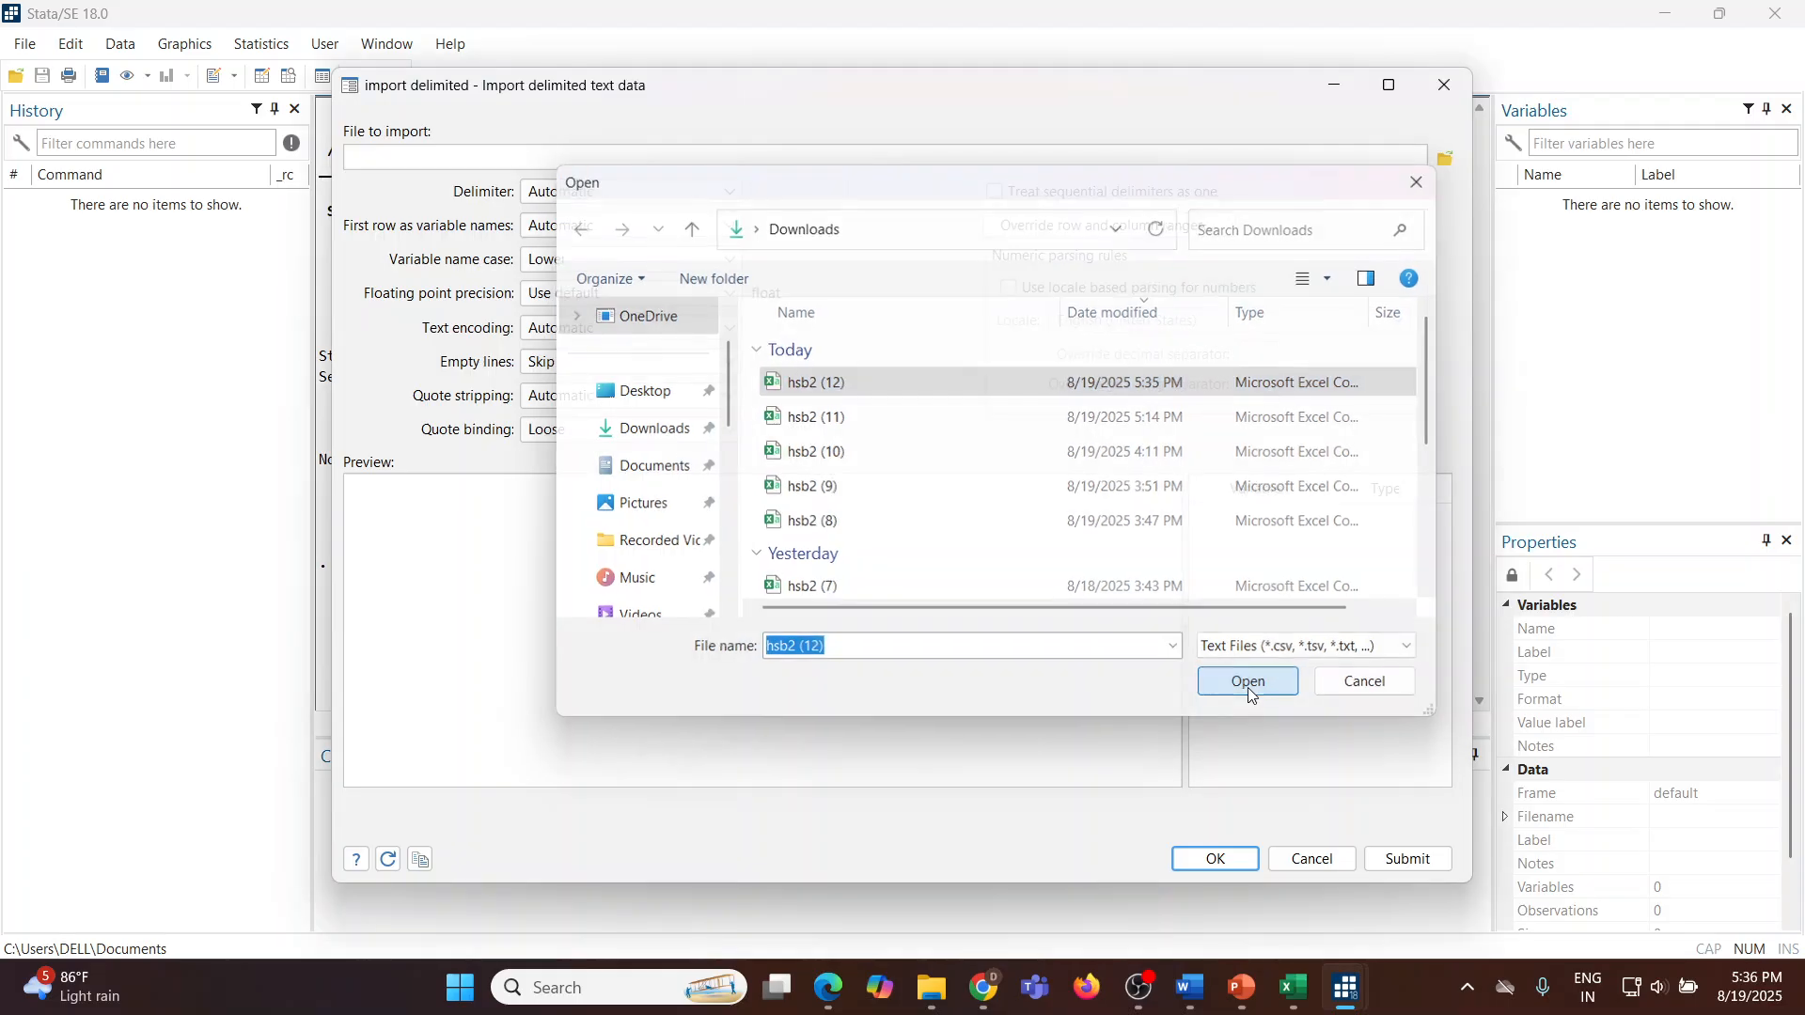
click(1212, 859)
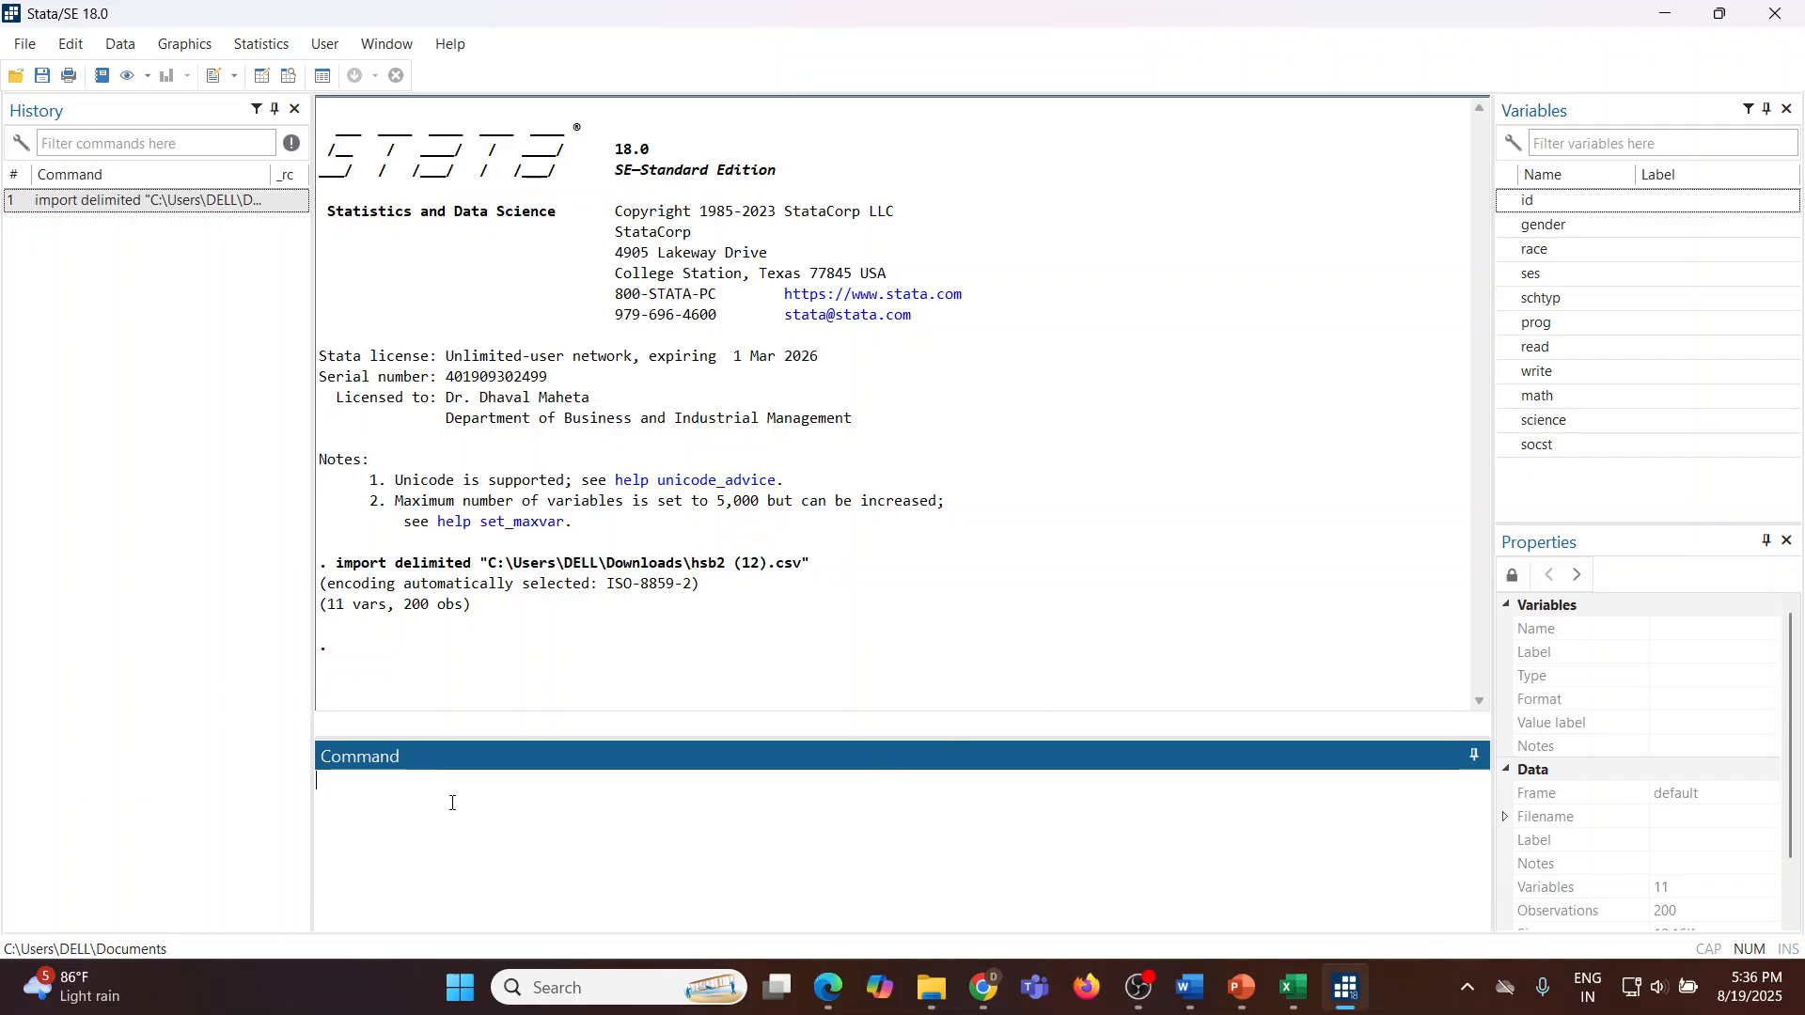
Step: Browse the imported data, inspecting the gender and math columns, and close the data editor
text(browse)
key(Return)
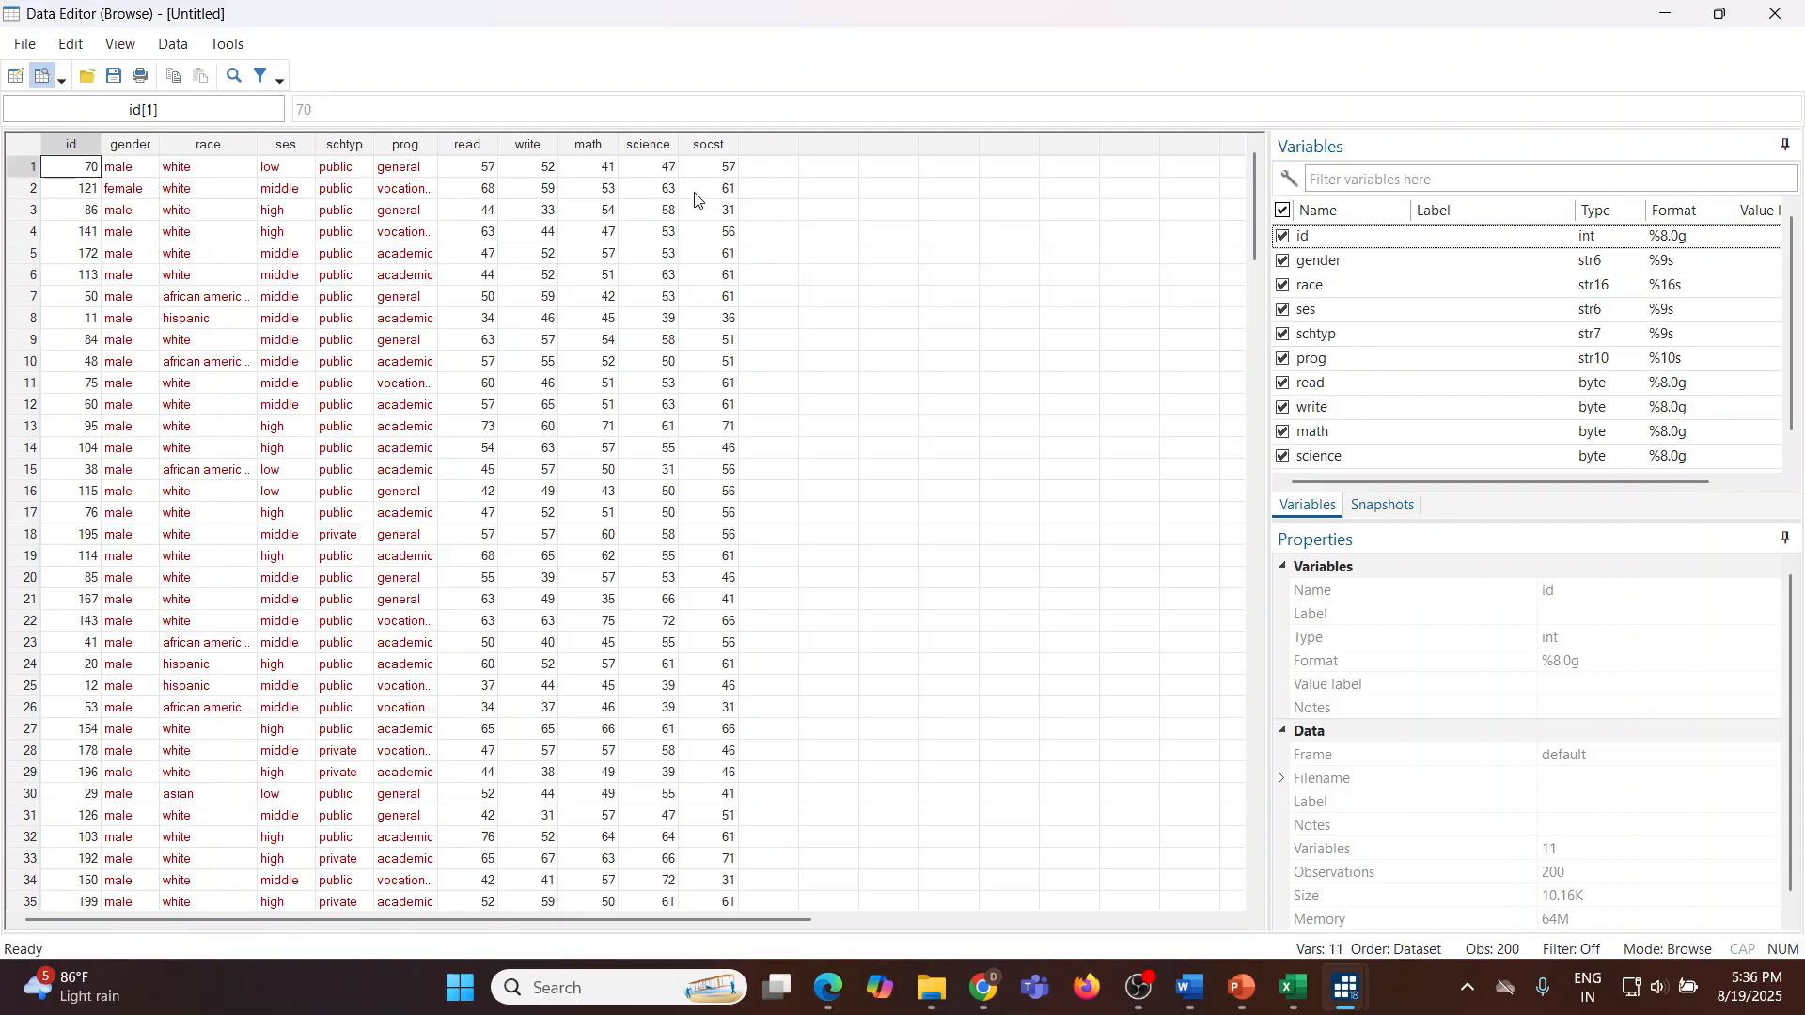
click(601, 152)
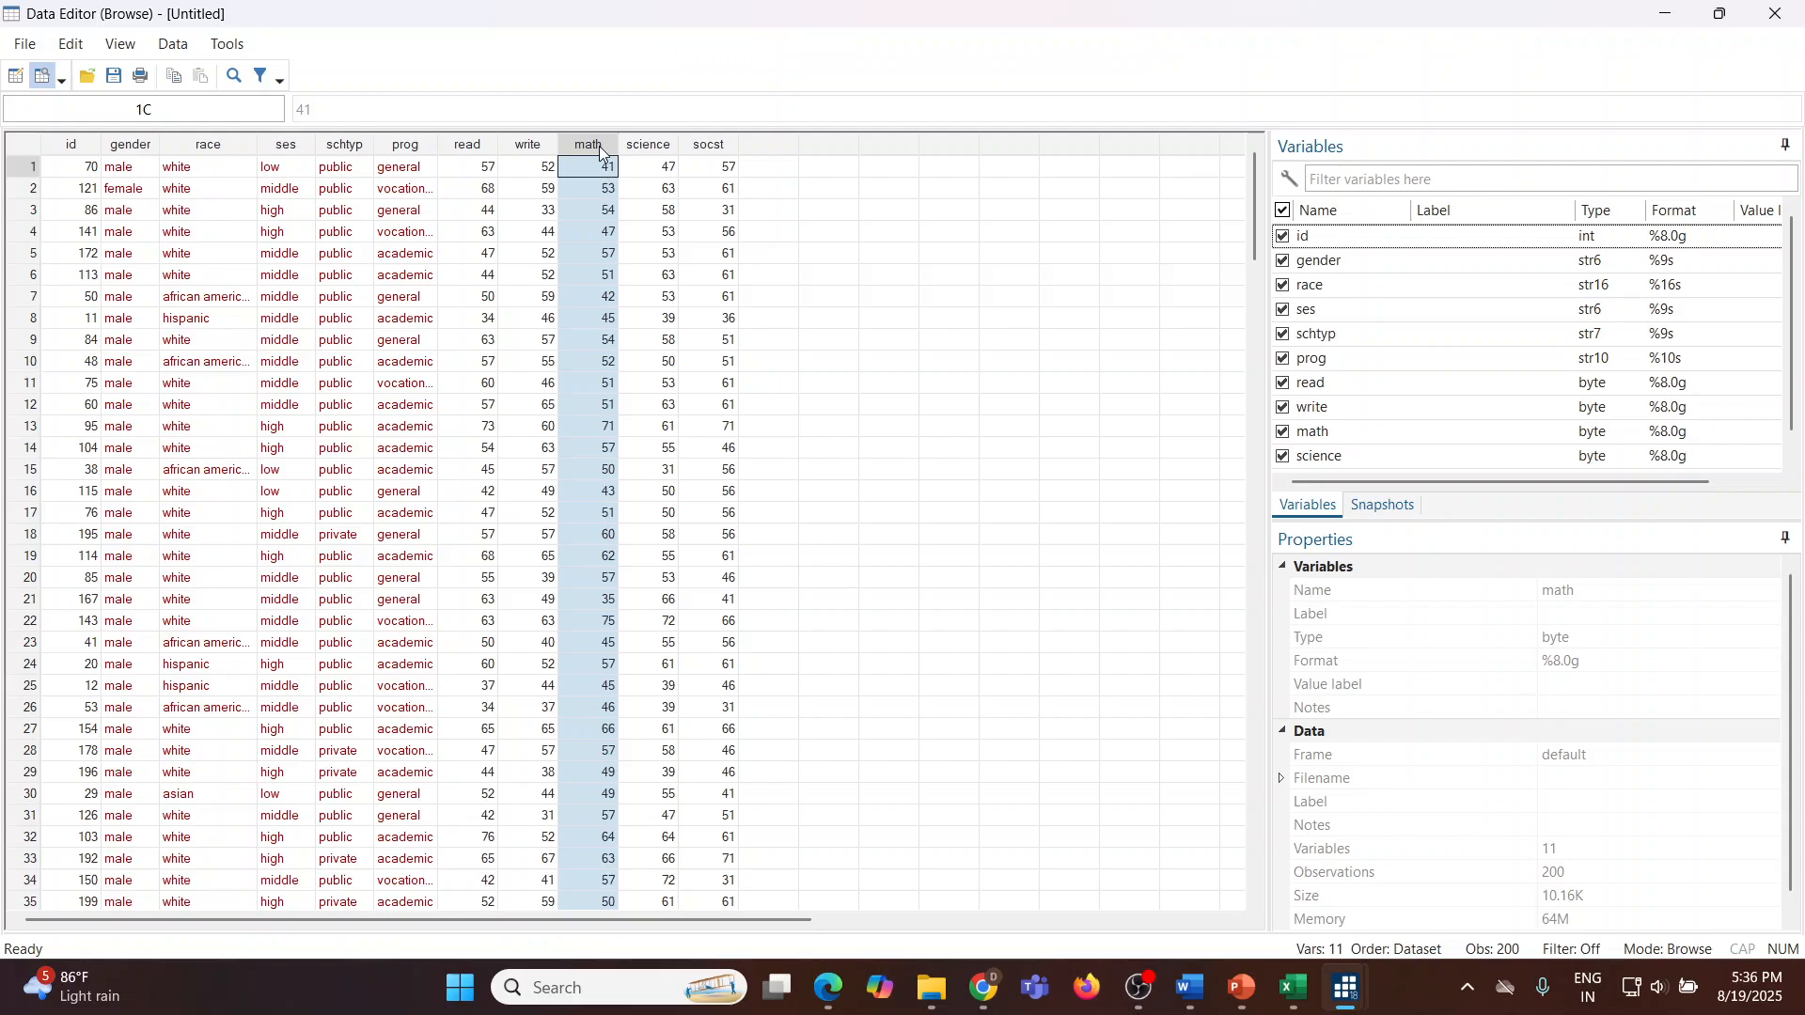
click(146, 153)
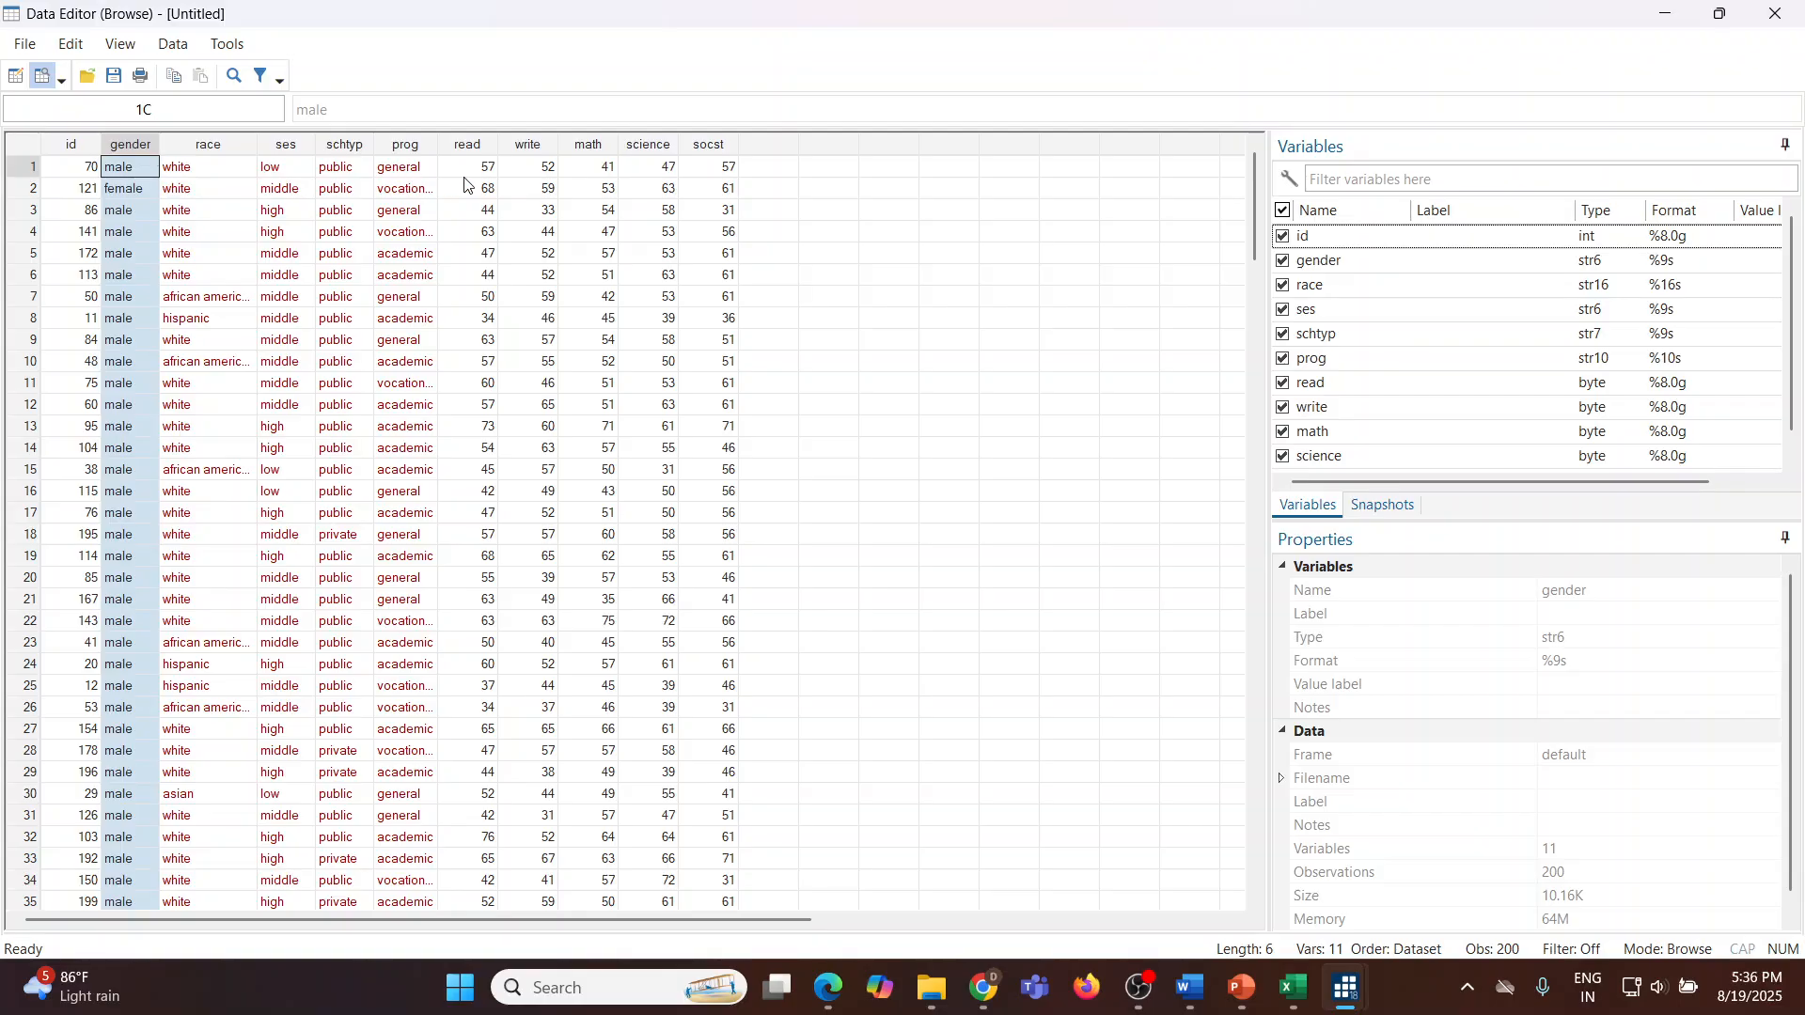
click(592, 147)
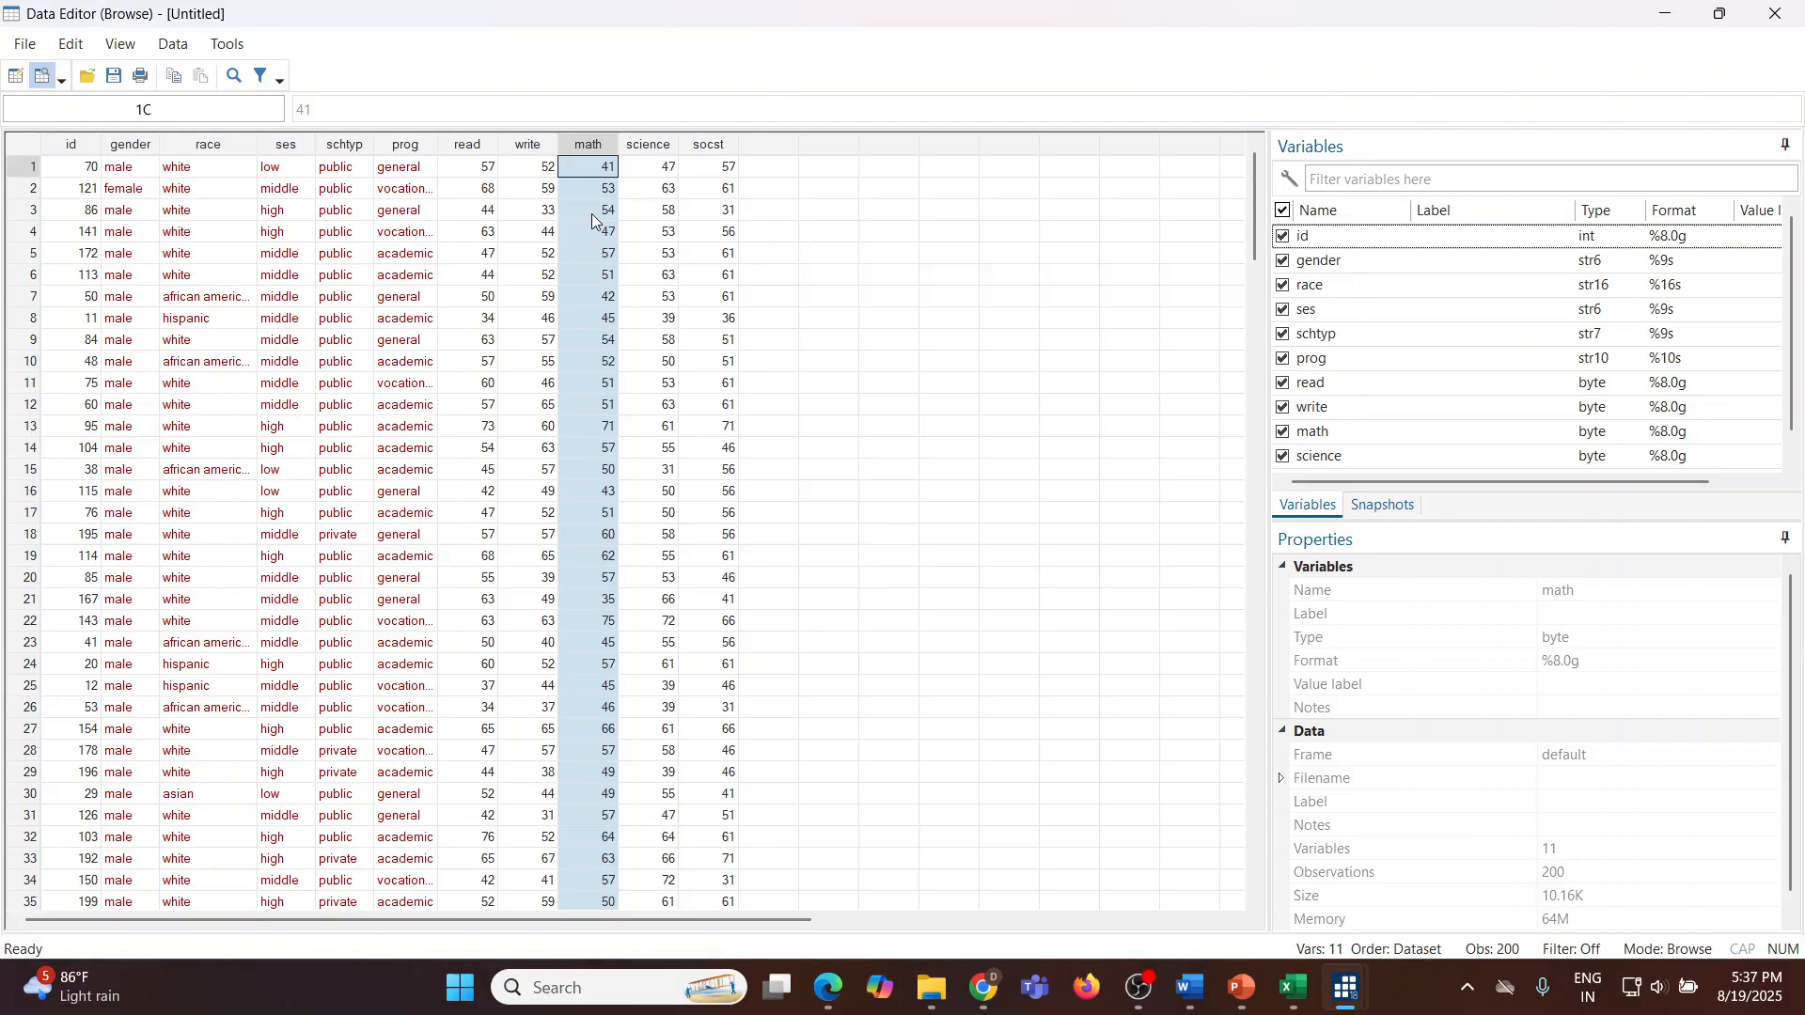
click(1777, 14)
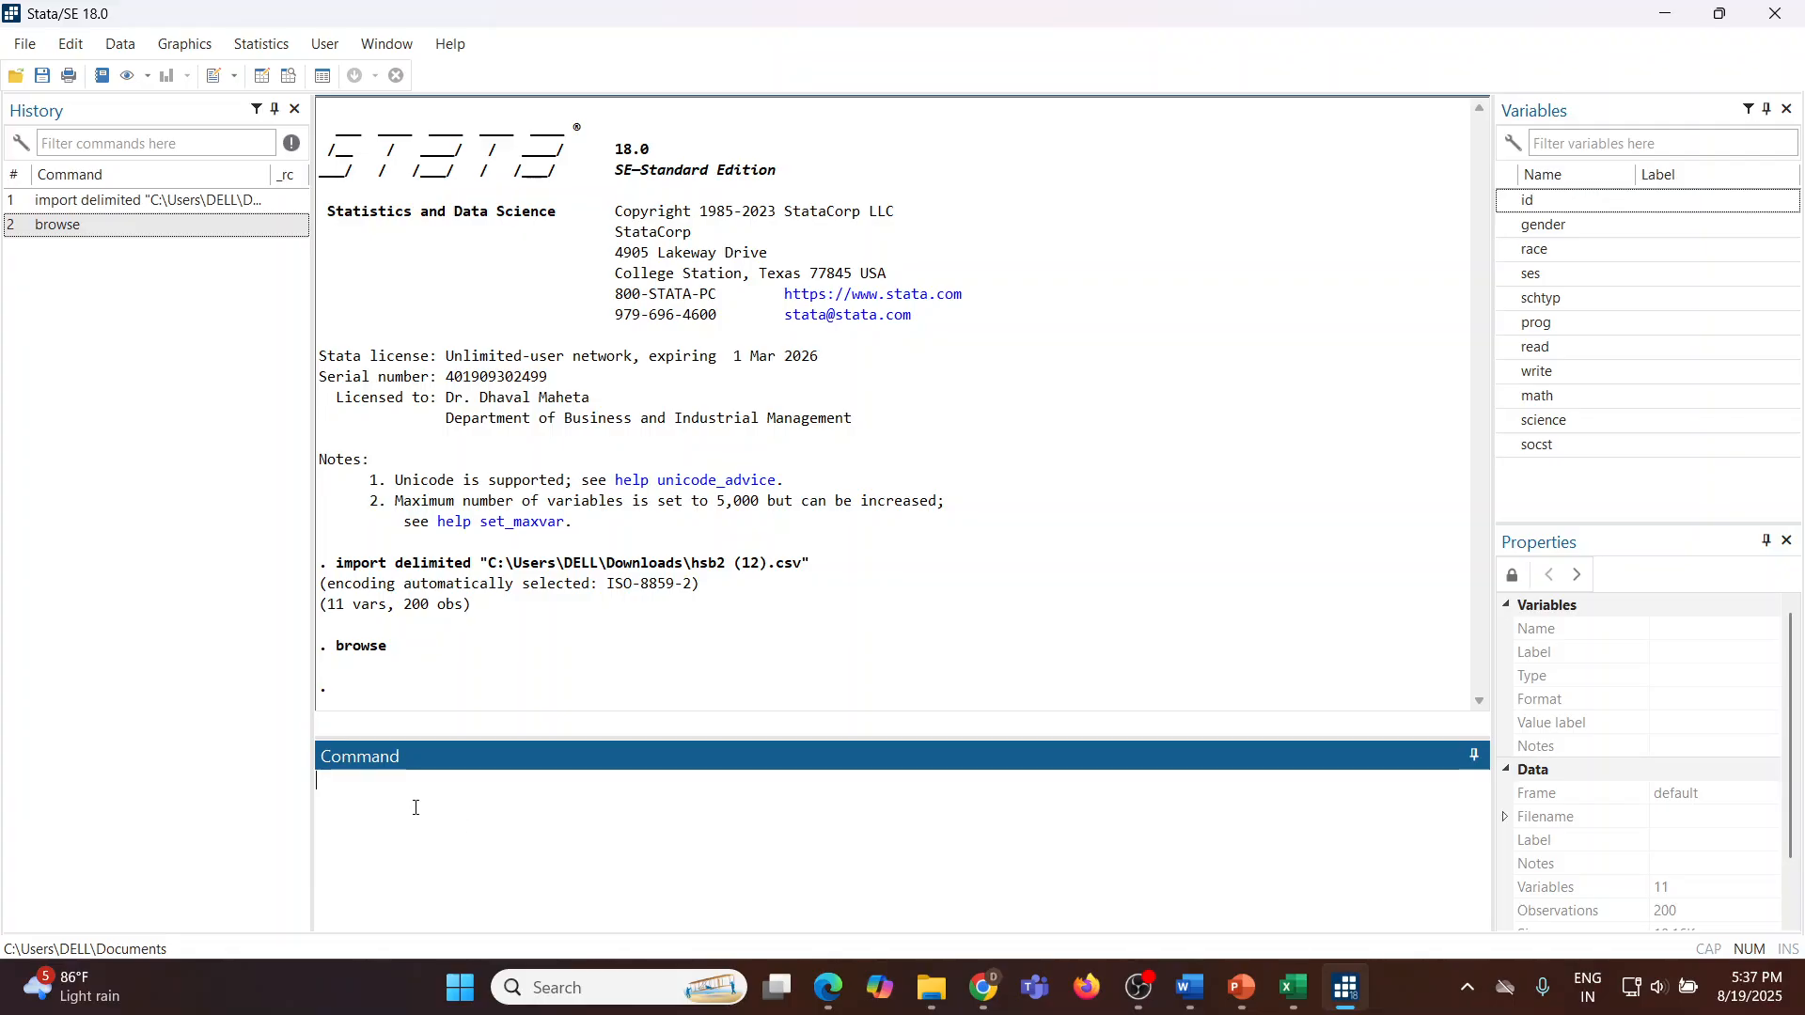
Step: Run the rank-sum test ranksum math, by(gender) and highlight its p-value in the output
text(ranksum math, by(gender))
key(Return)
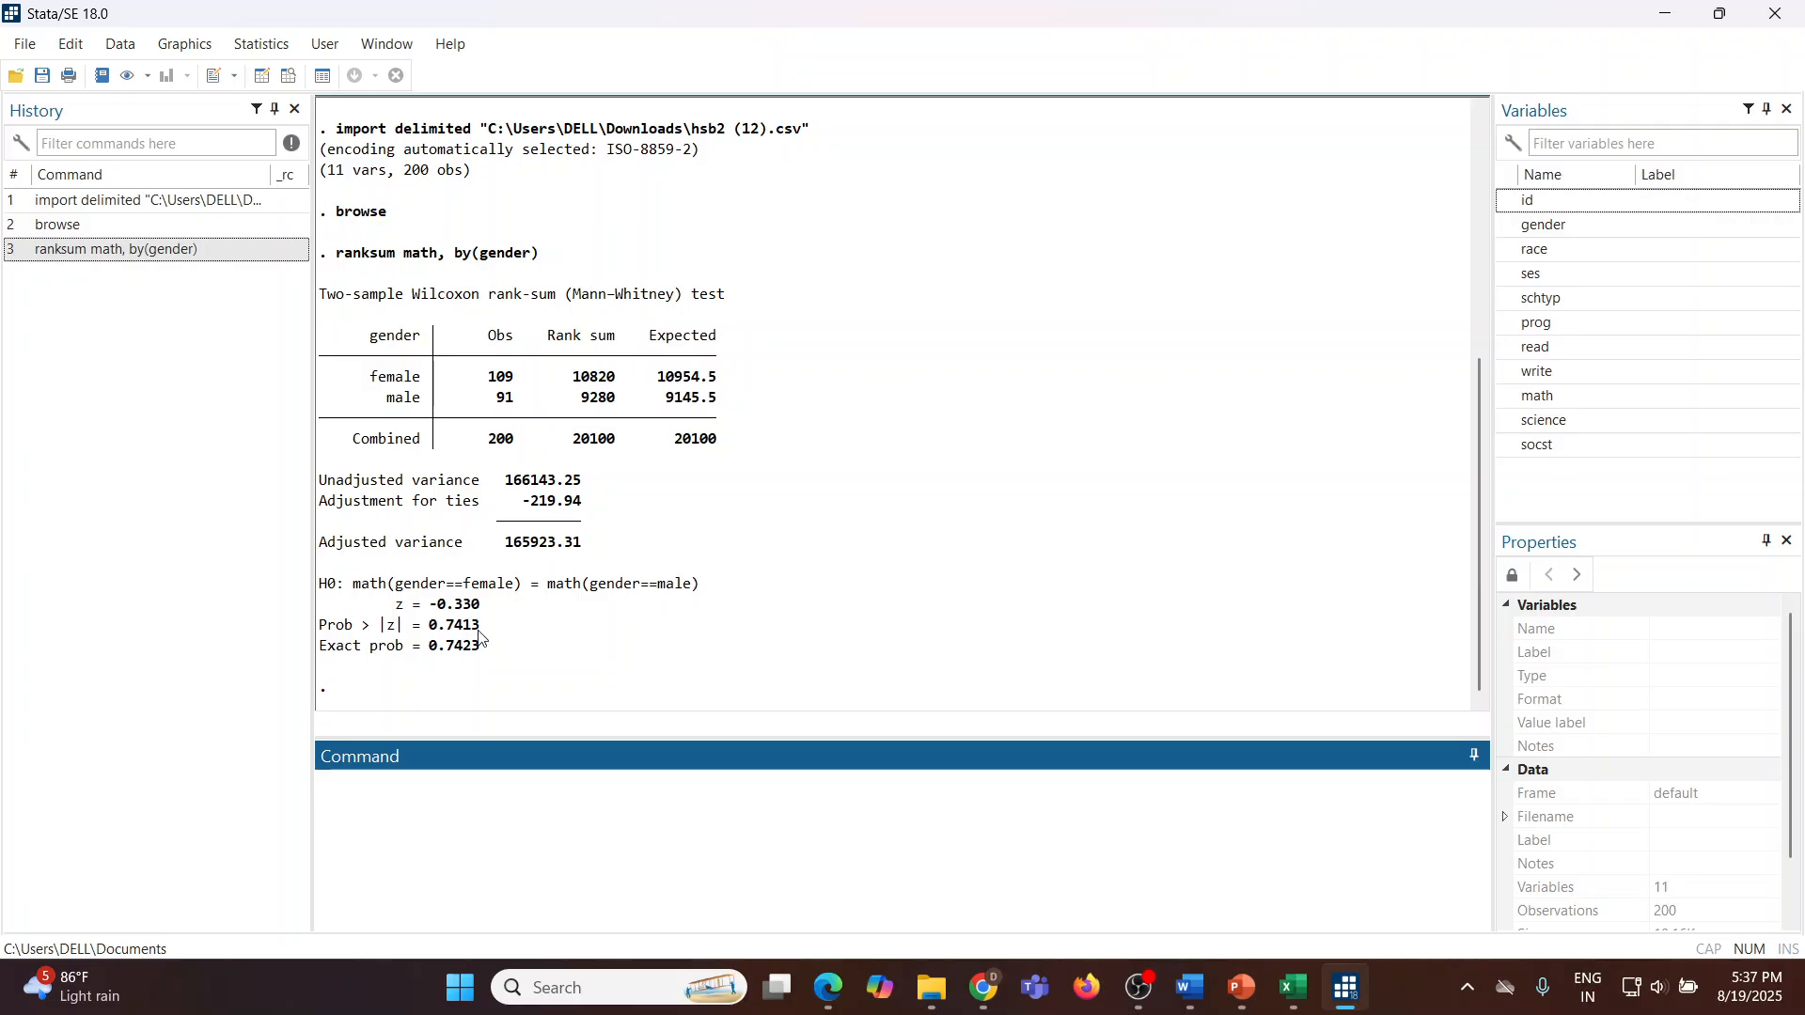
drag(430, 627, 489, 627)
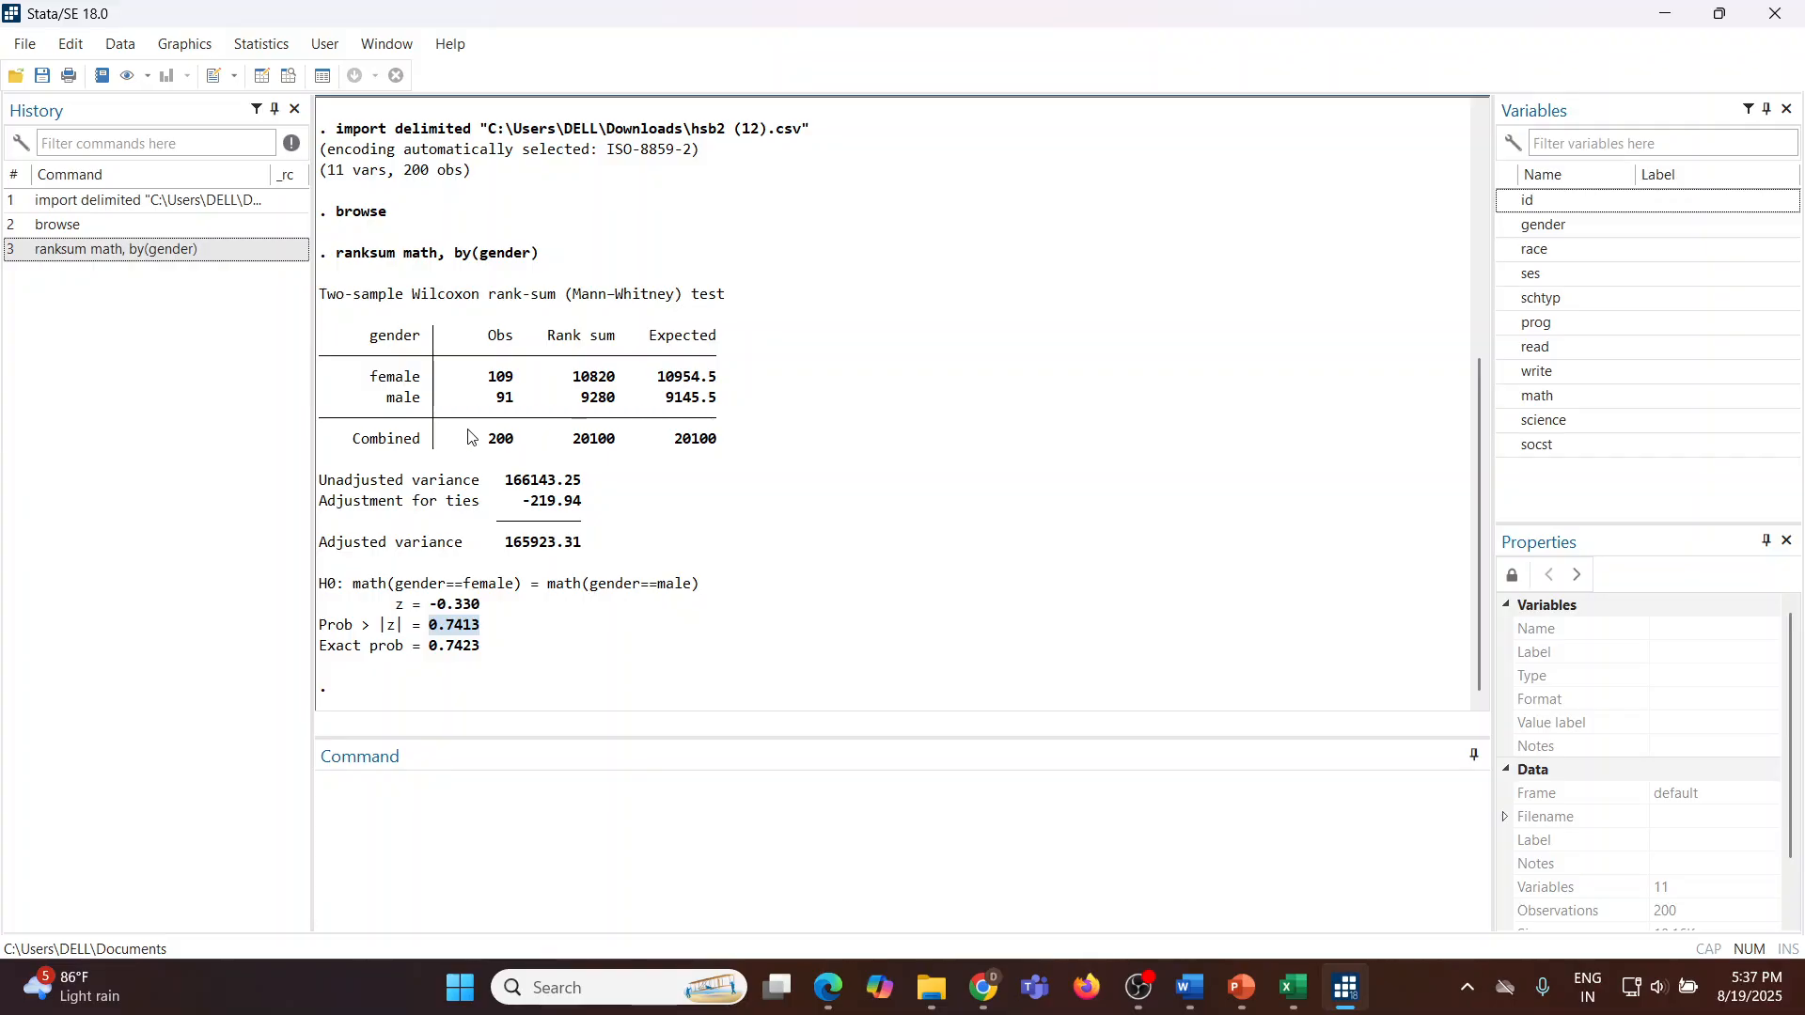
mouse_move(483, 398)
mouse_down()
mouse_move(515, 398)
mouse_move(495, 376)
mouse_move(516, 385)
mouse_up()
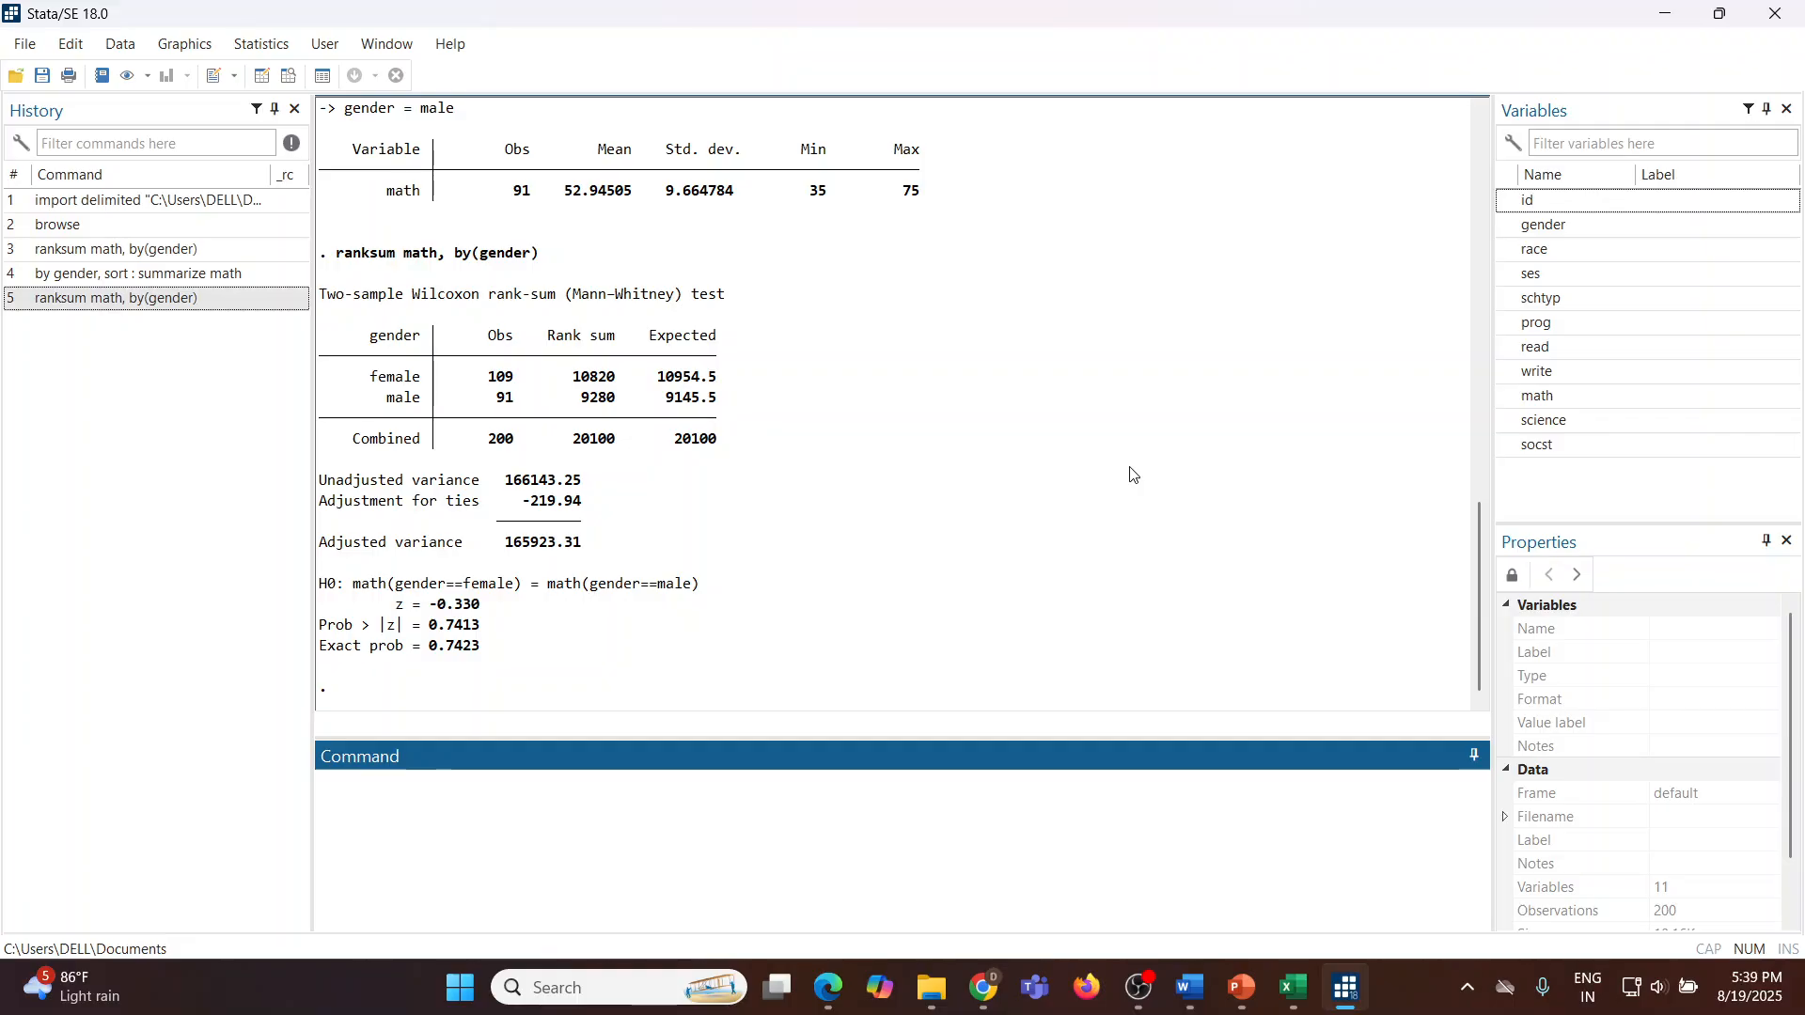
Step: Summarize math separately for each gender through the Summary statistics dialog, repeating the command by gender groups
click(273, 55)
mouse_move(503, 77)
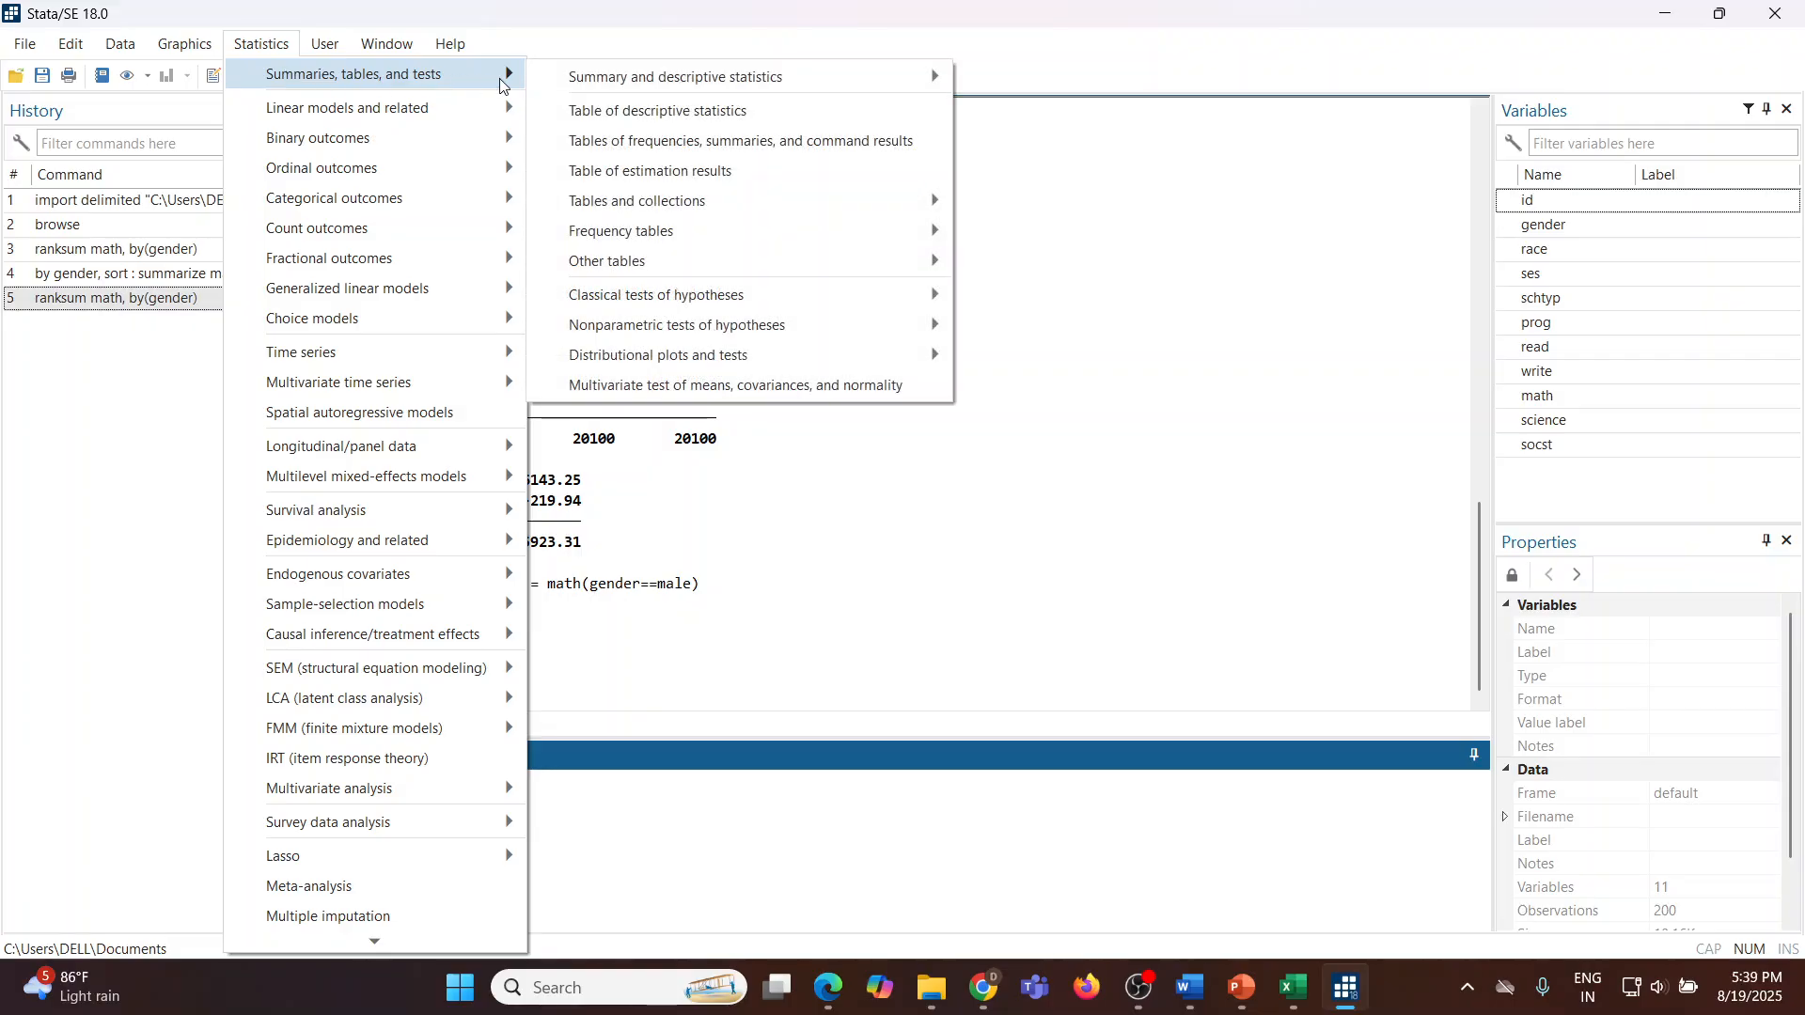
mouse_move(673, 97)
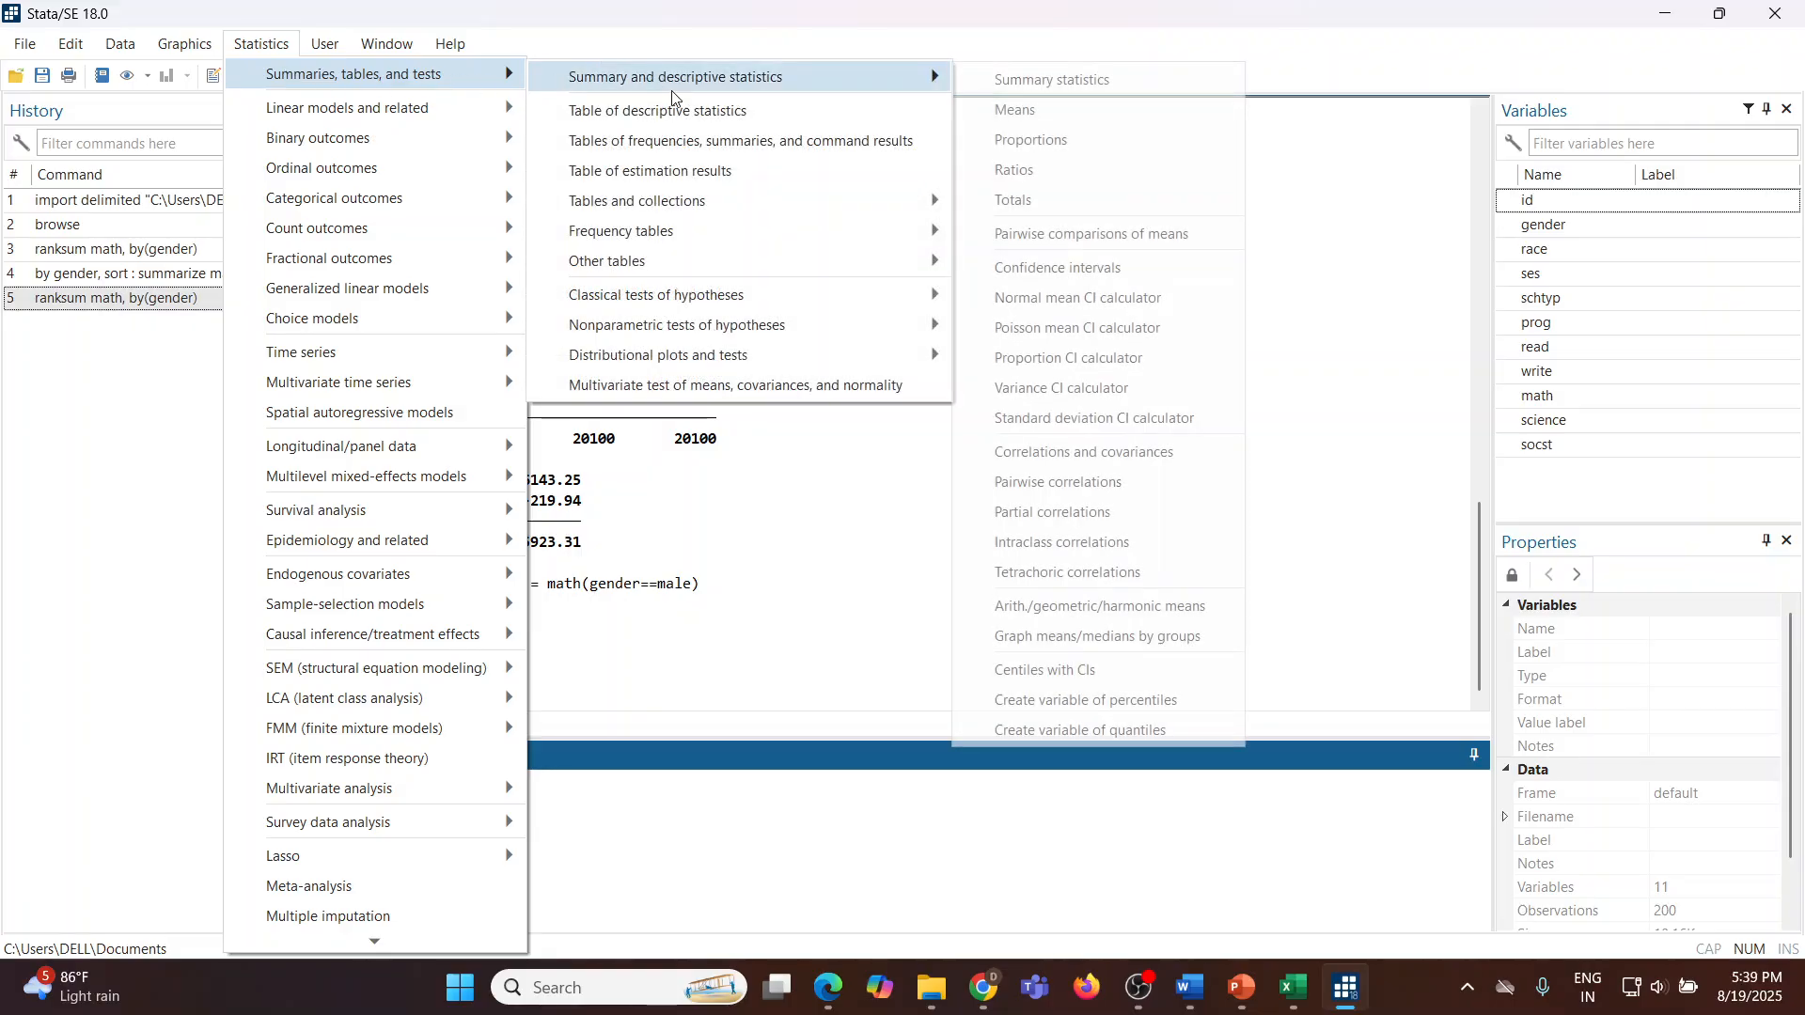
click(1042, 83)
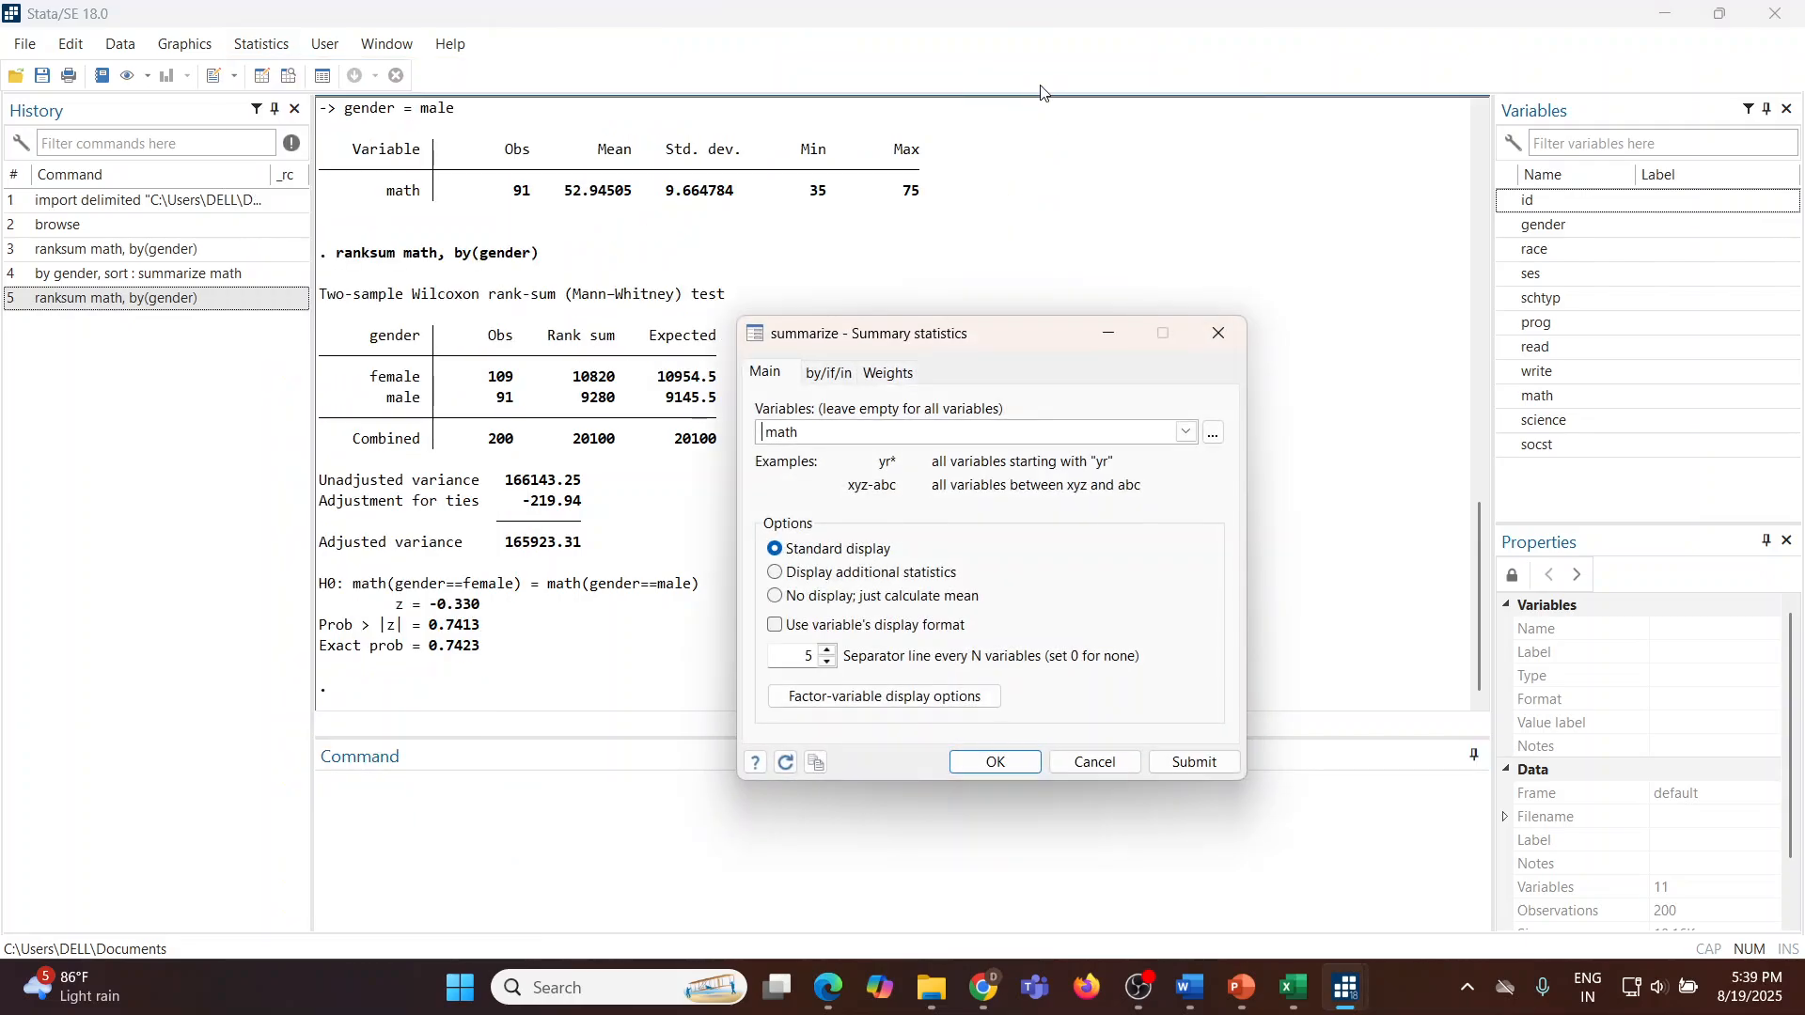
click(814, 437)
key(BackSpace)
key(BackSpace)
key(BackSpace)
key(BackSpace)
click(1187, 432)
click(866, 513)
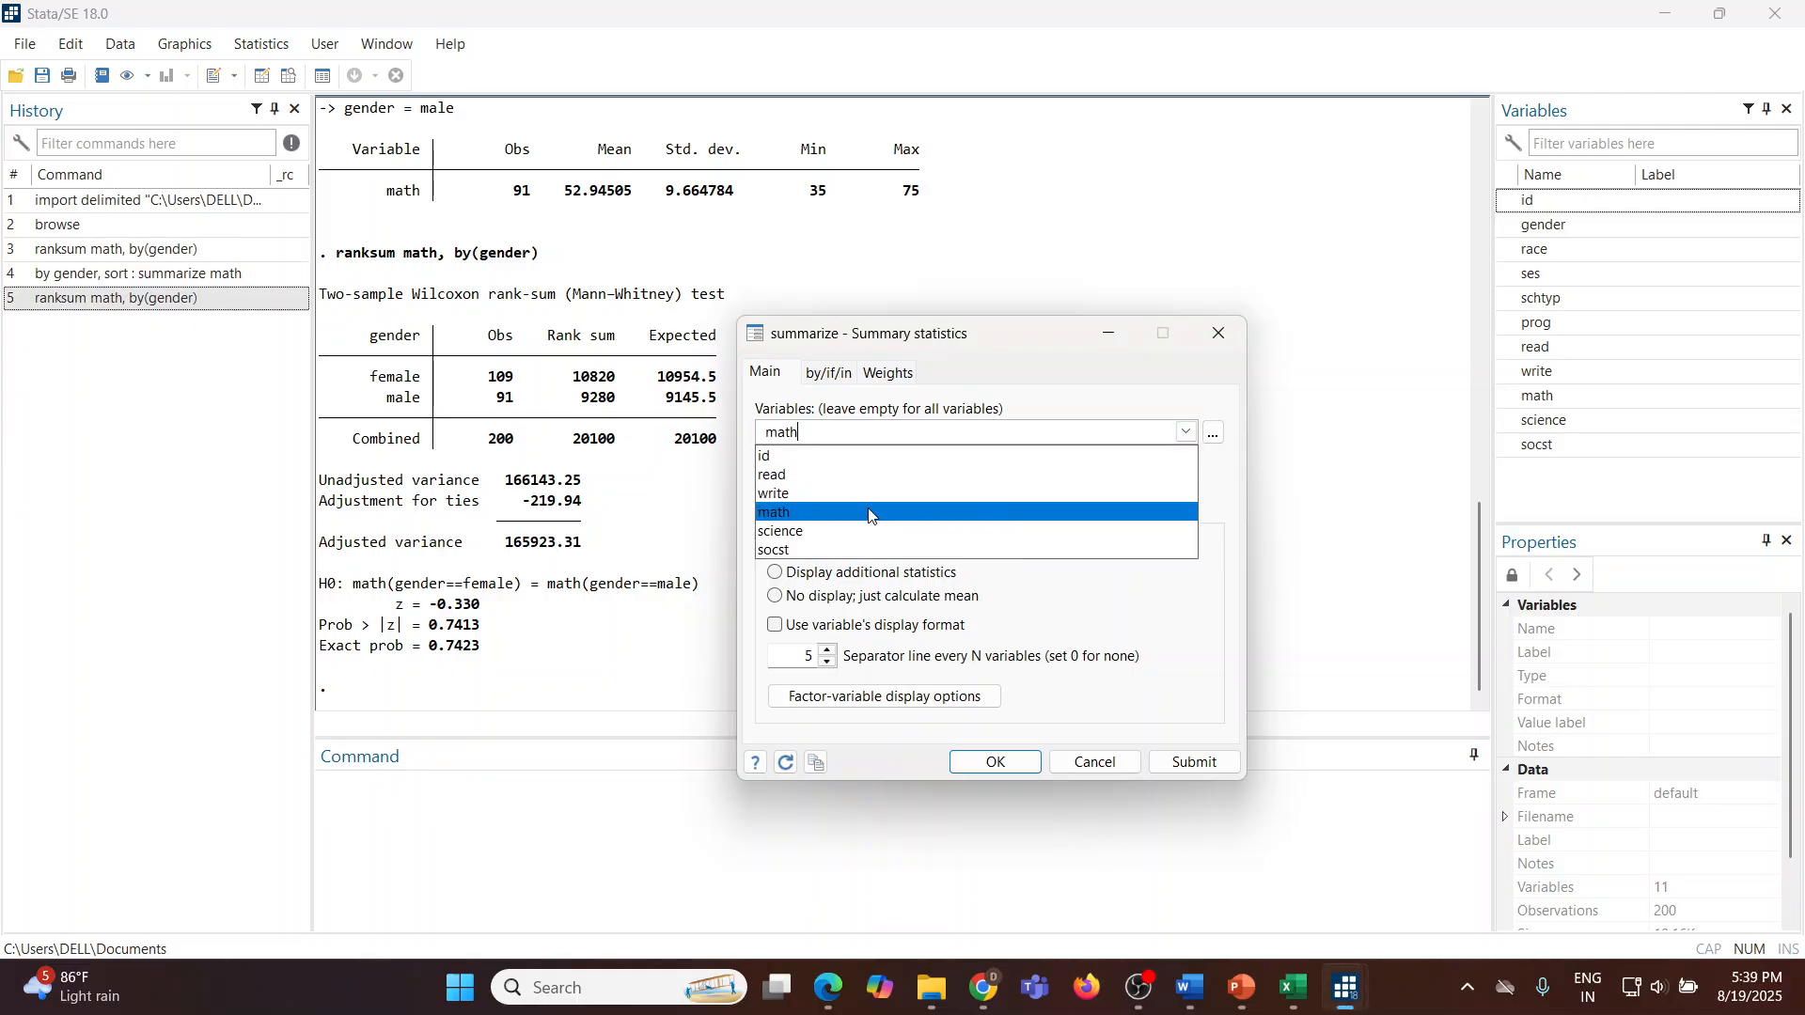
click(831, 375)
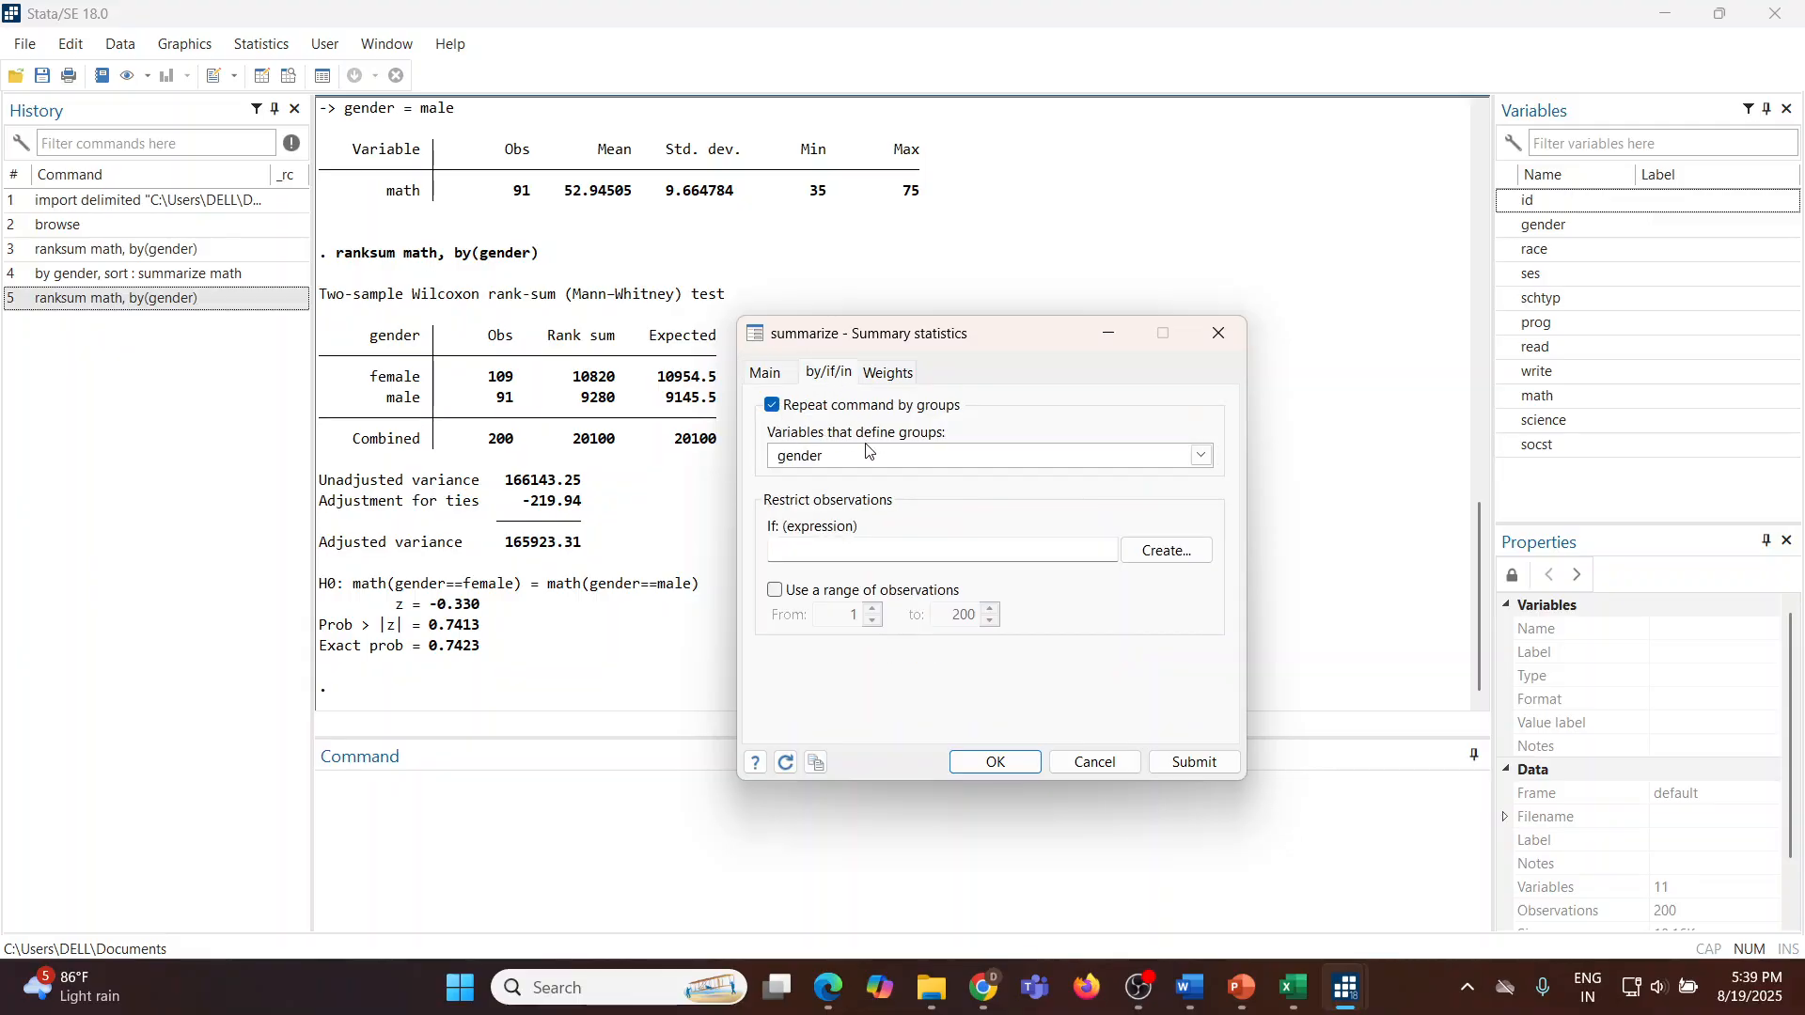
click(1201, 456)
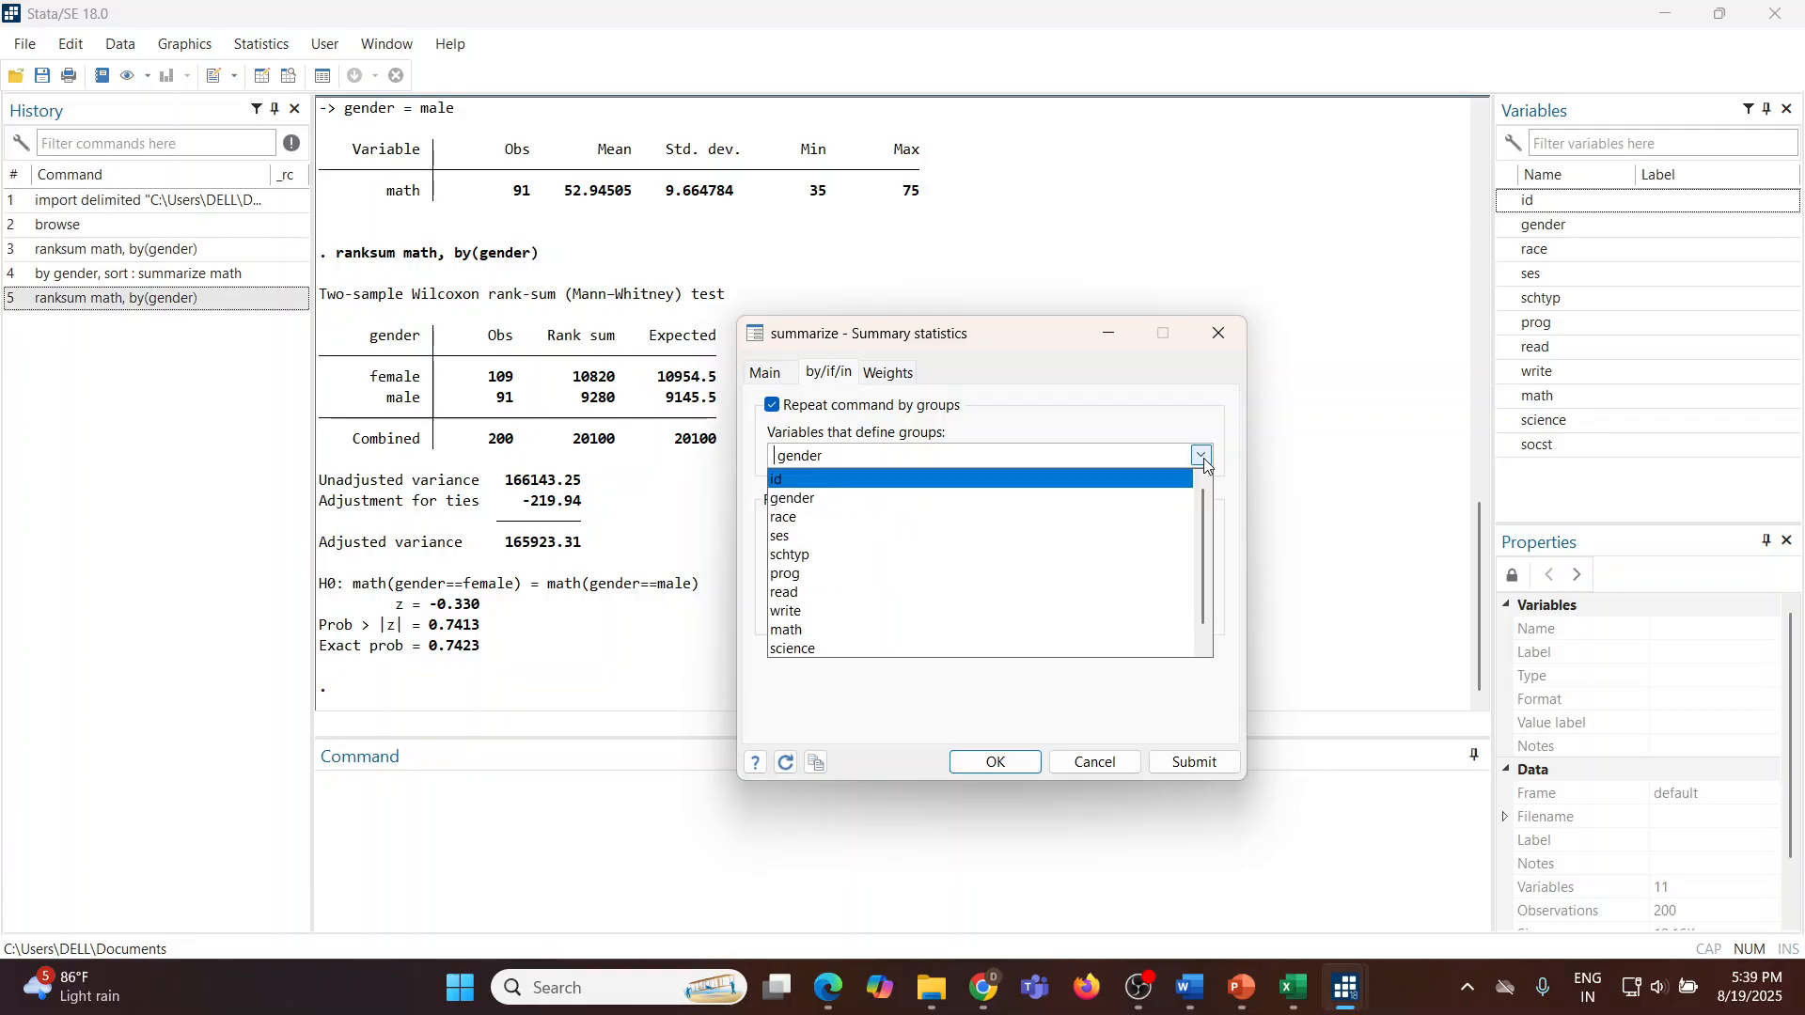
click(960, 460)
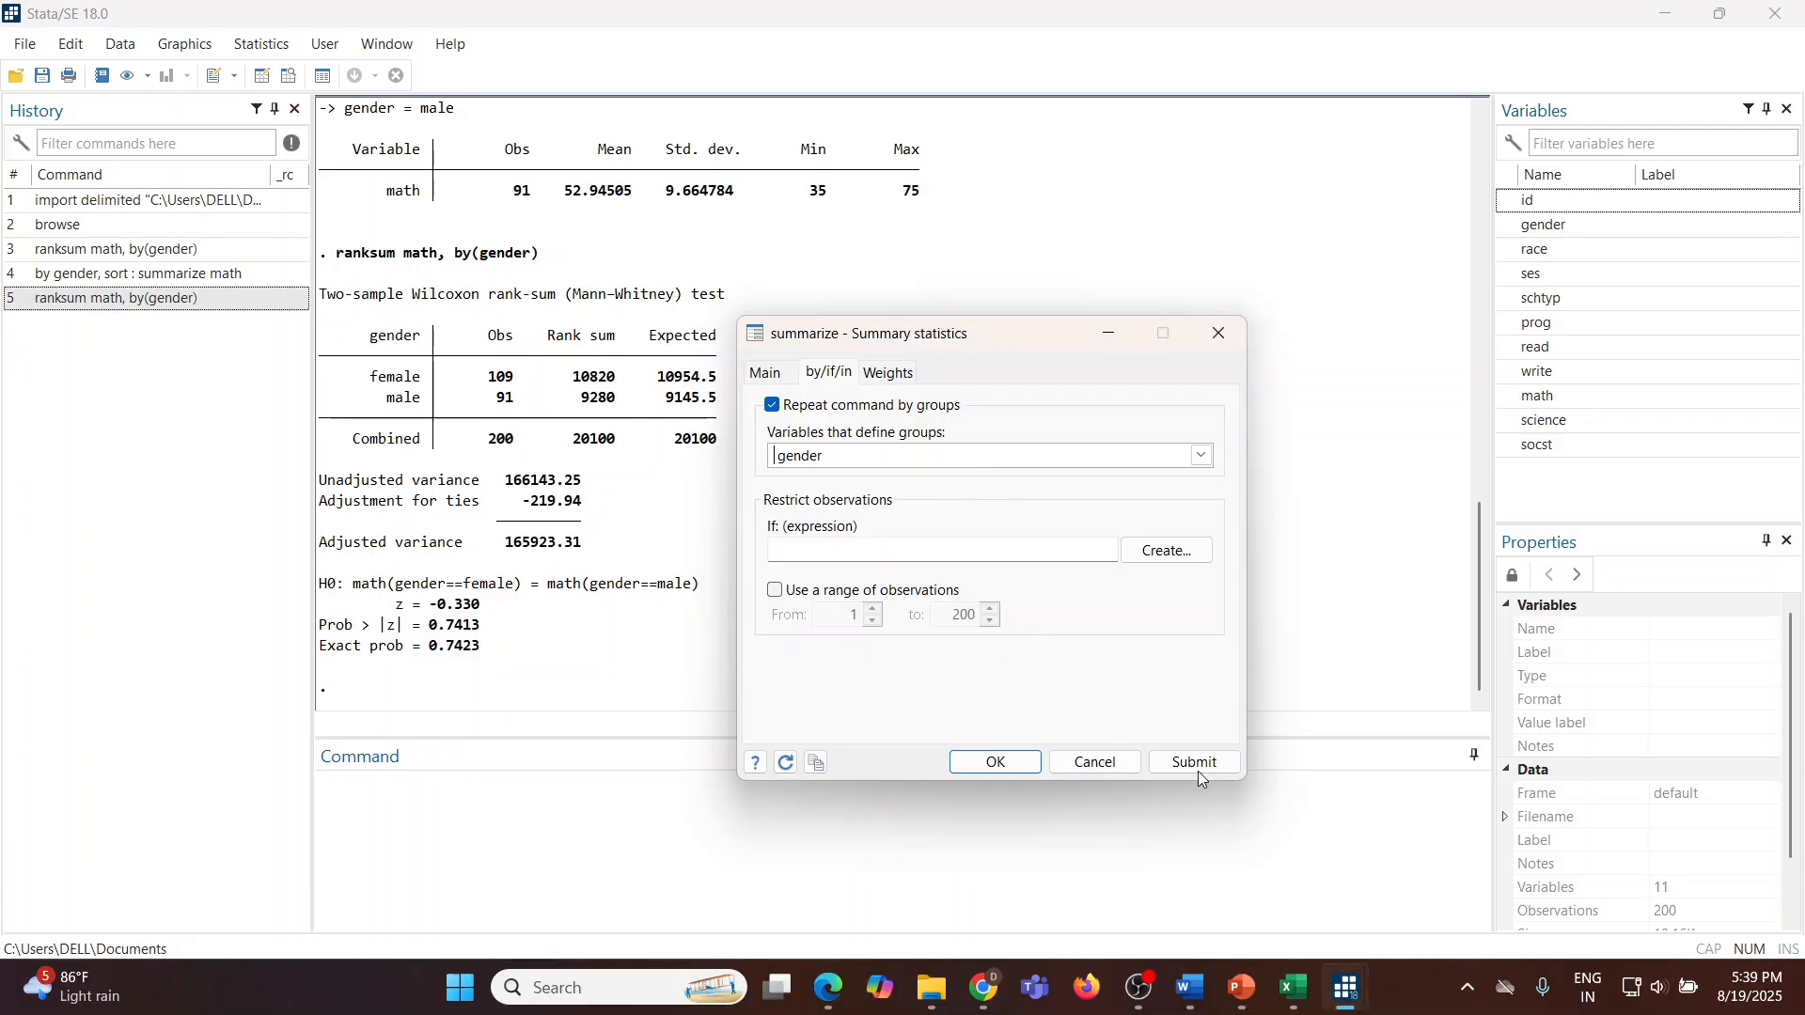
click(1009, 764)
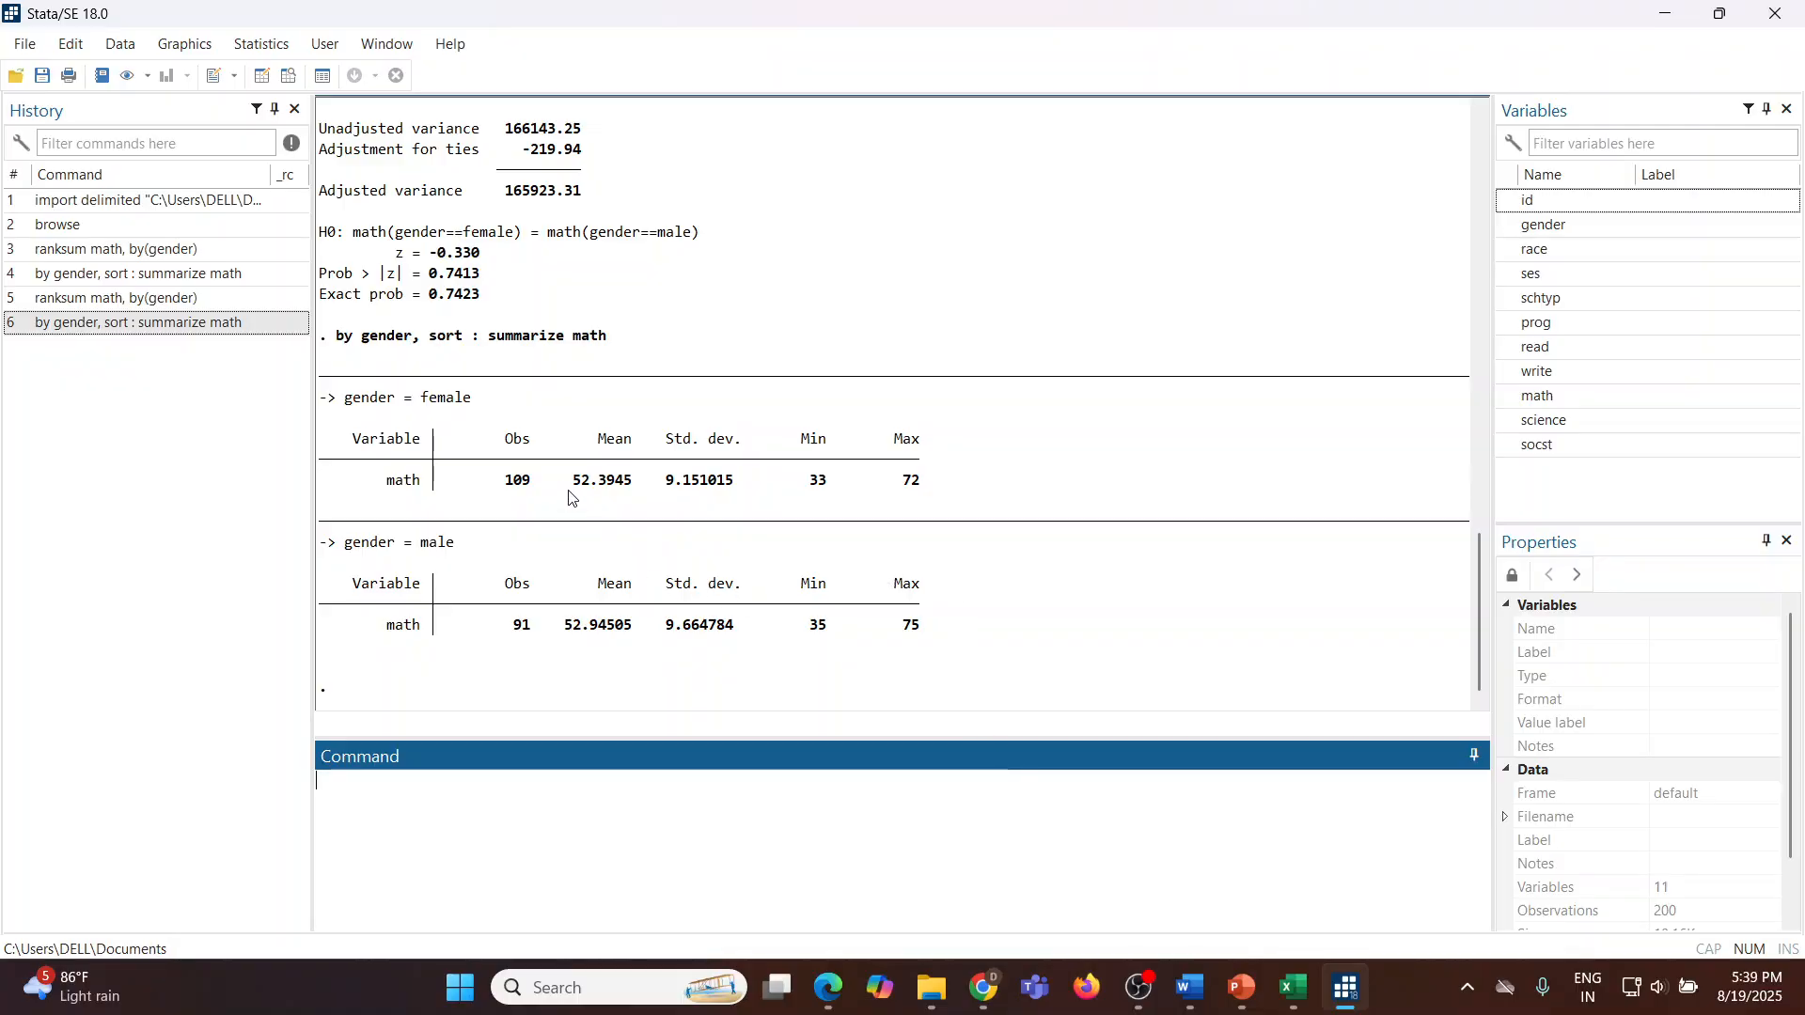
Step: Highlight the female and male math means and their gender labels in the summary output
drag(567, 481, 624, 484)
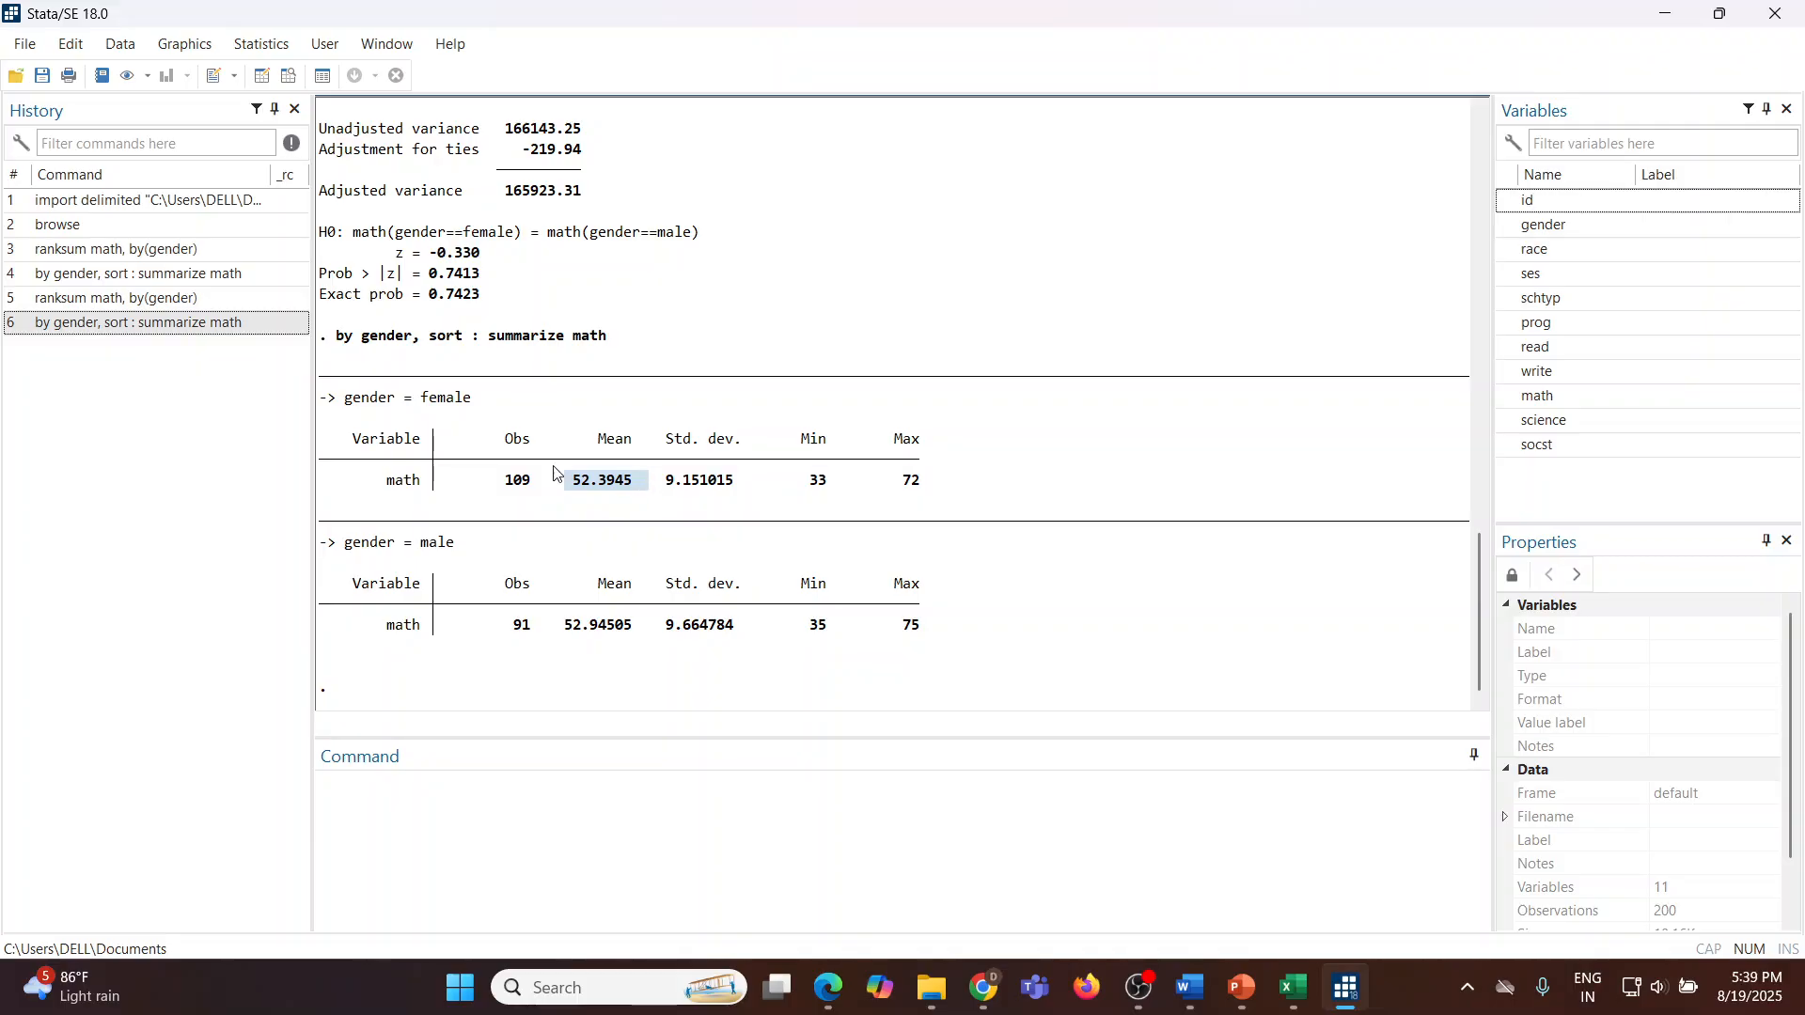
drag(422, 399, 450, 403)
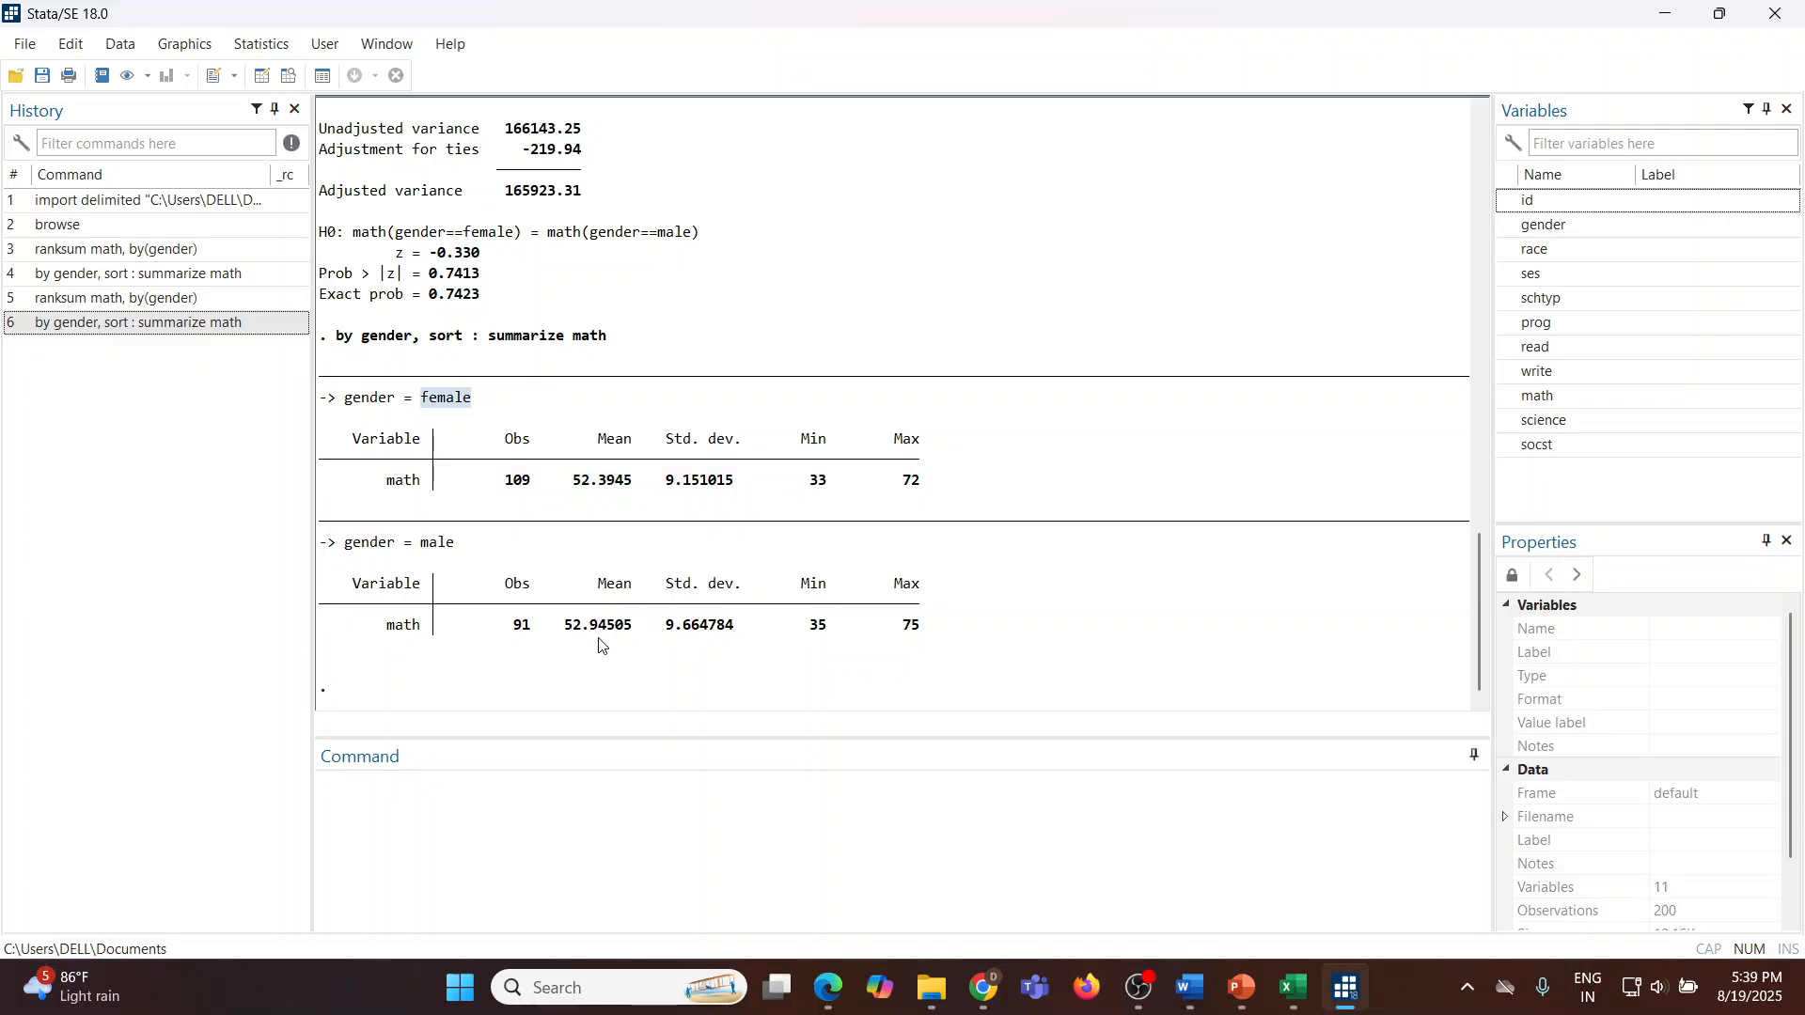
drag(561, 626, 639, 632)
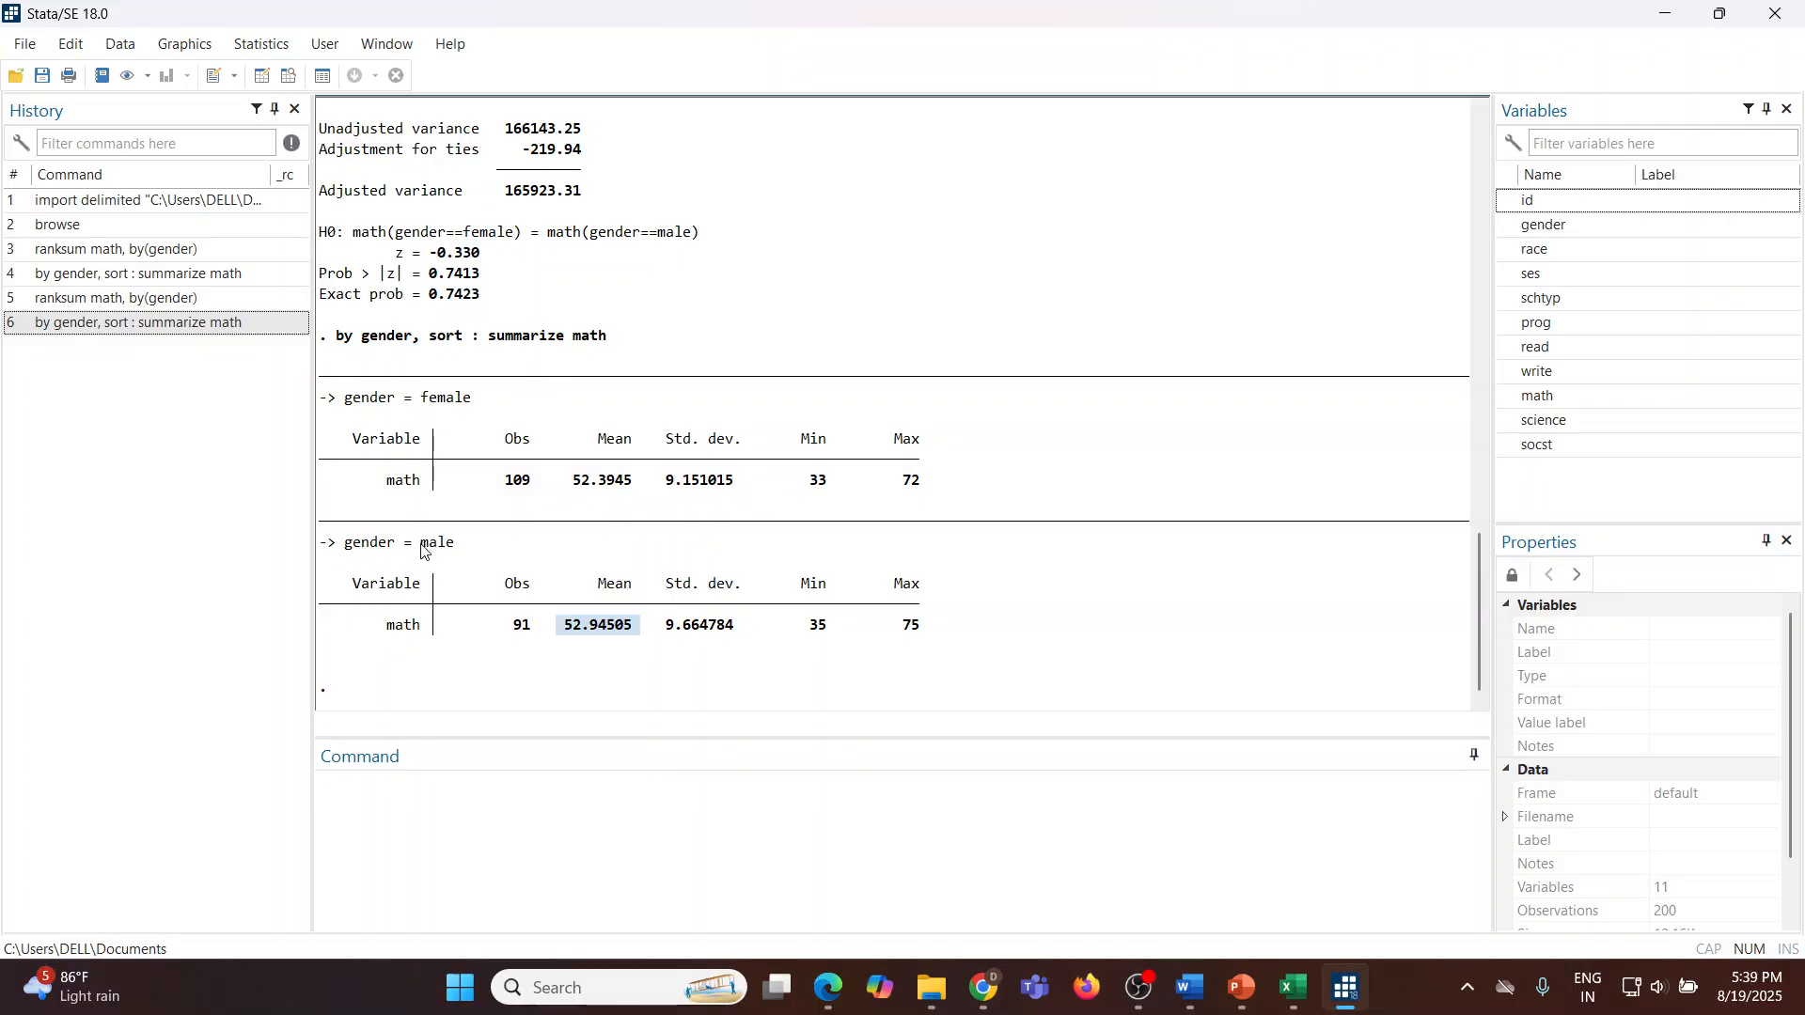
drag(421, 545, 463, 547)
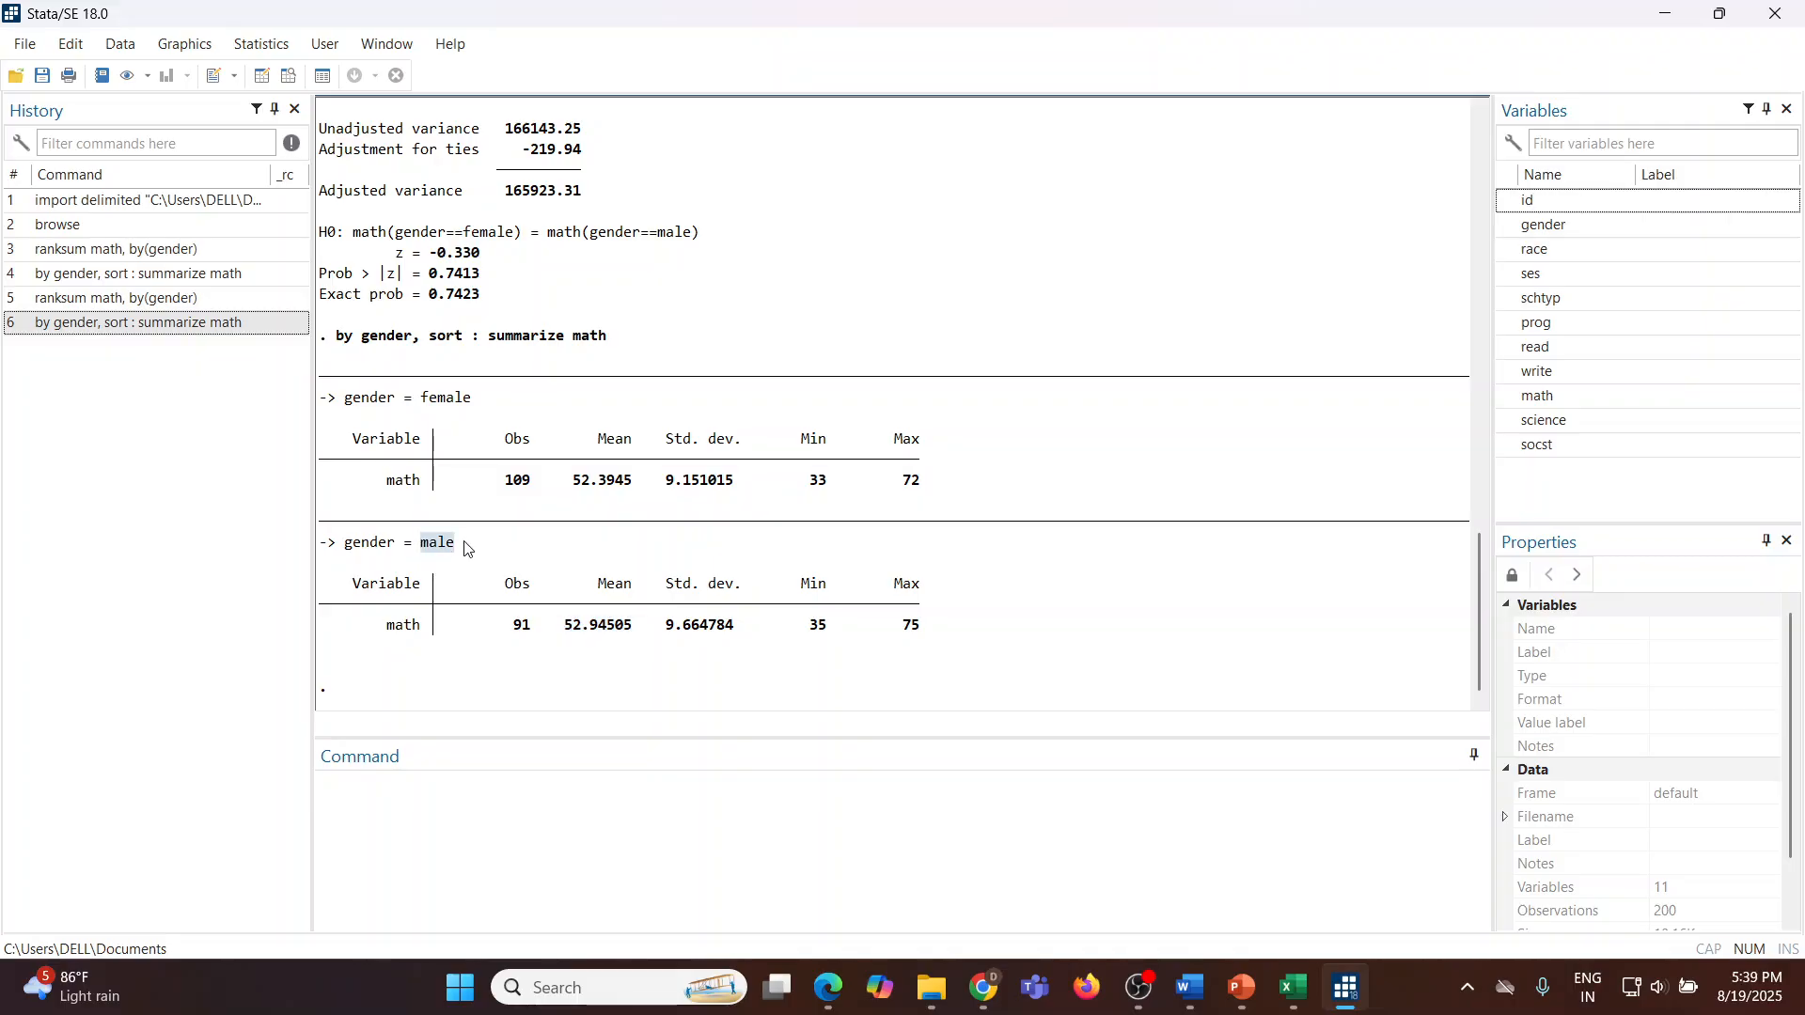
click(585, 490)
Step: Run the Wilcoxon rank-sum test of math by gender with the exact randomization p-value option, then close the dialog
click(264, 47)
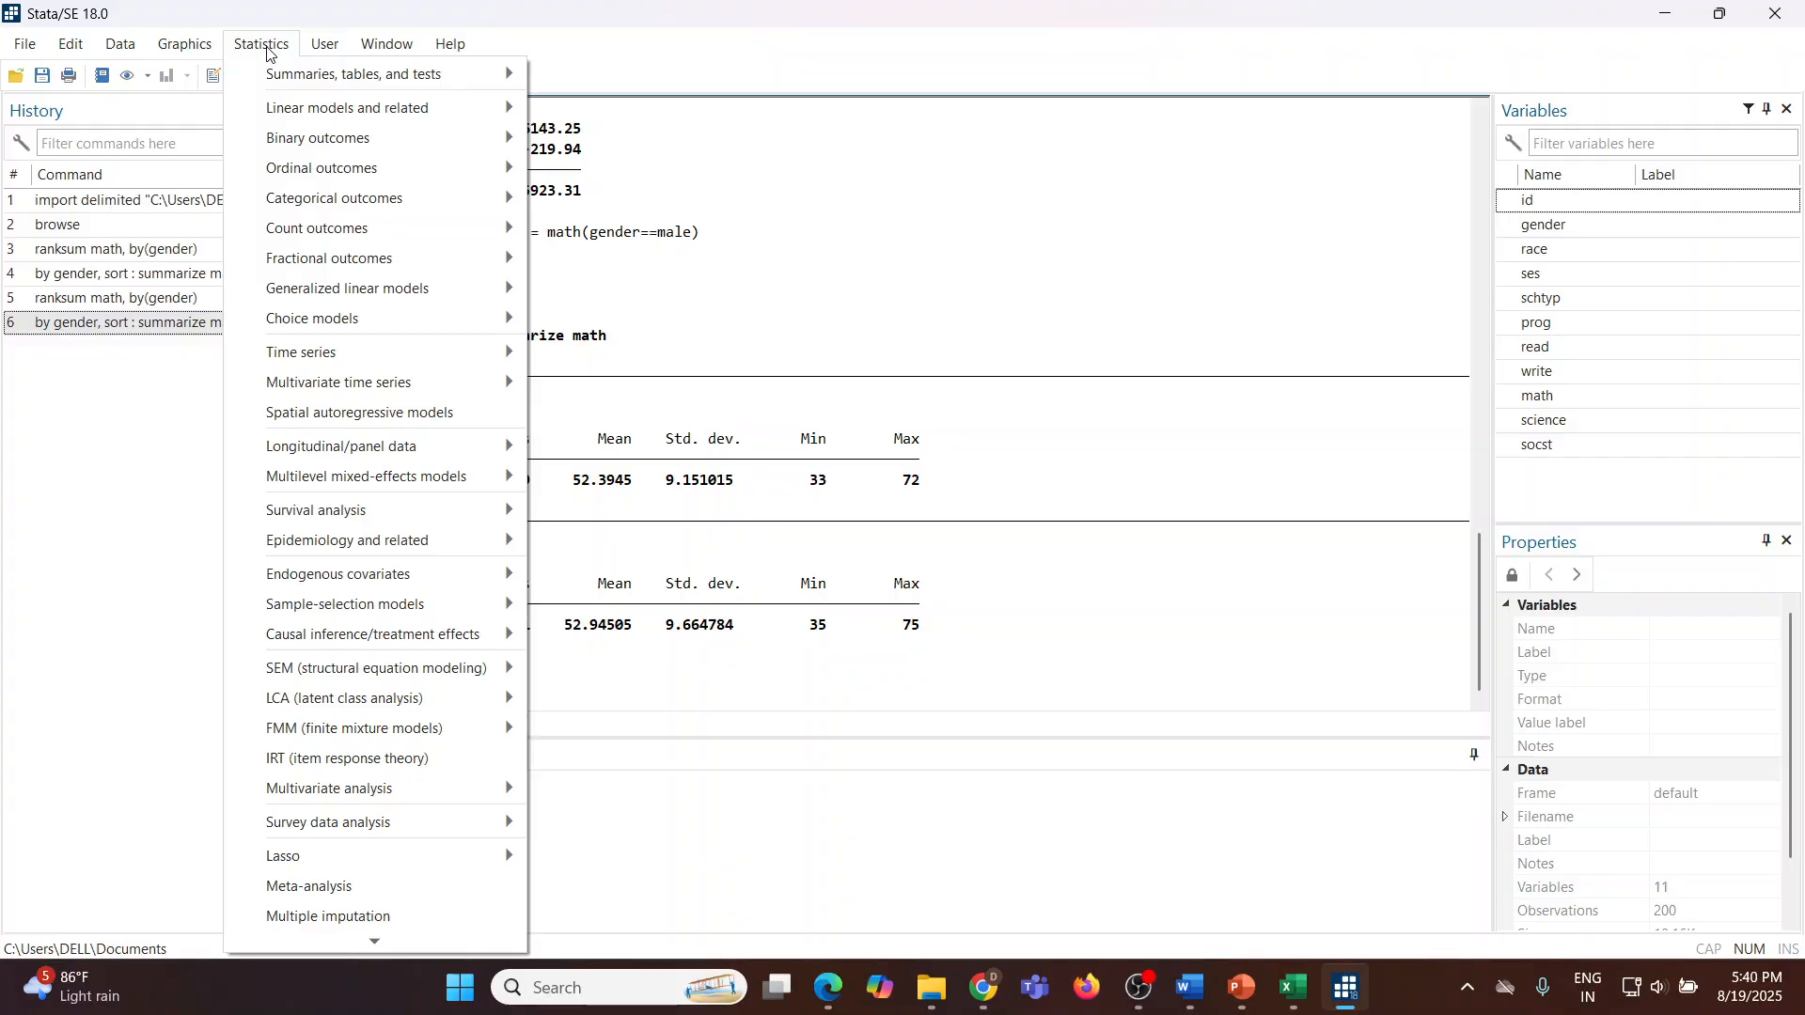
mouse_move(493, 87)
mouse_move(558, 92)
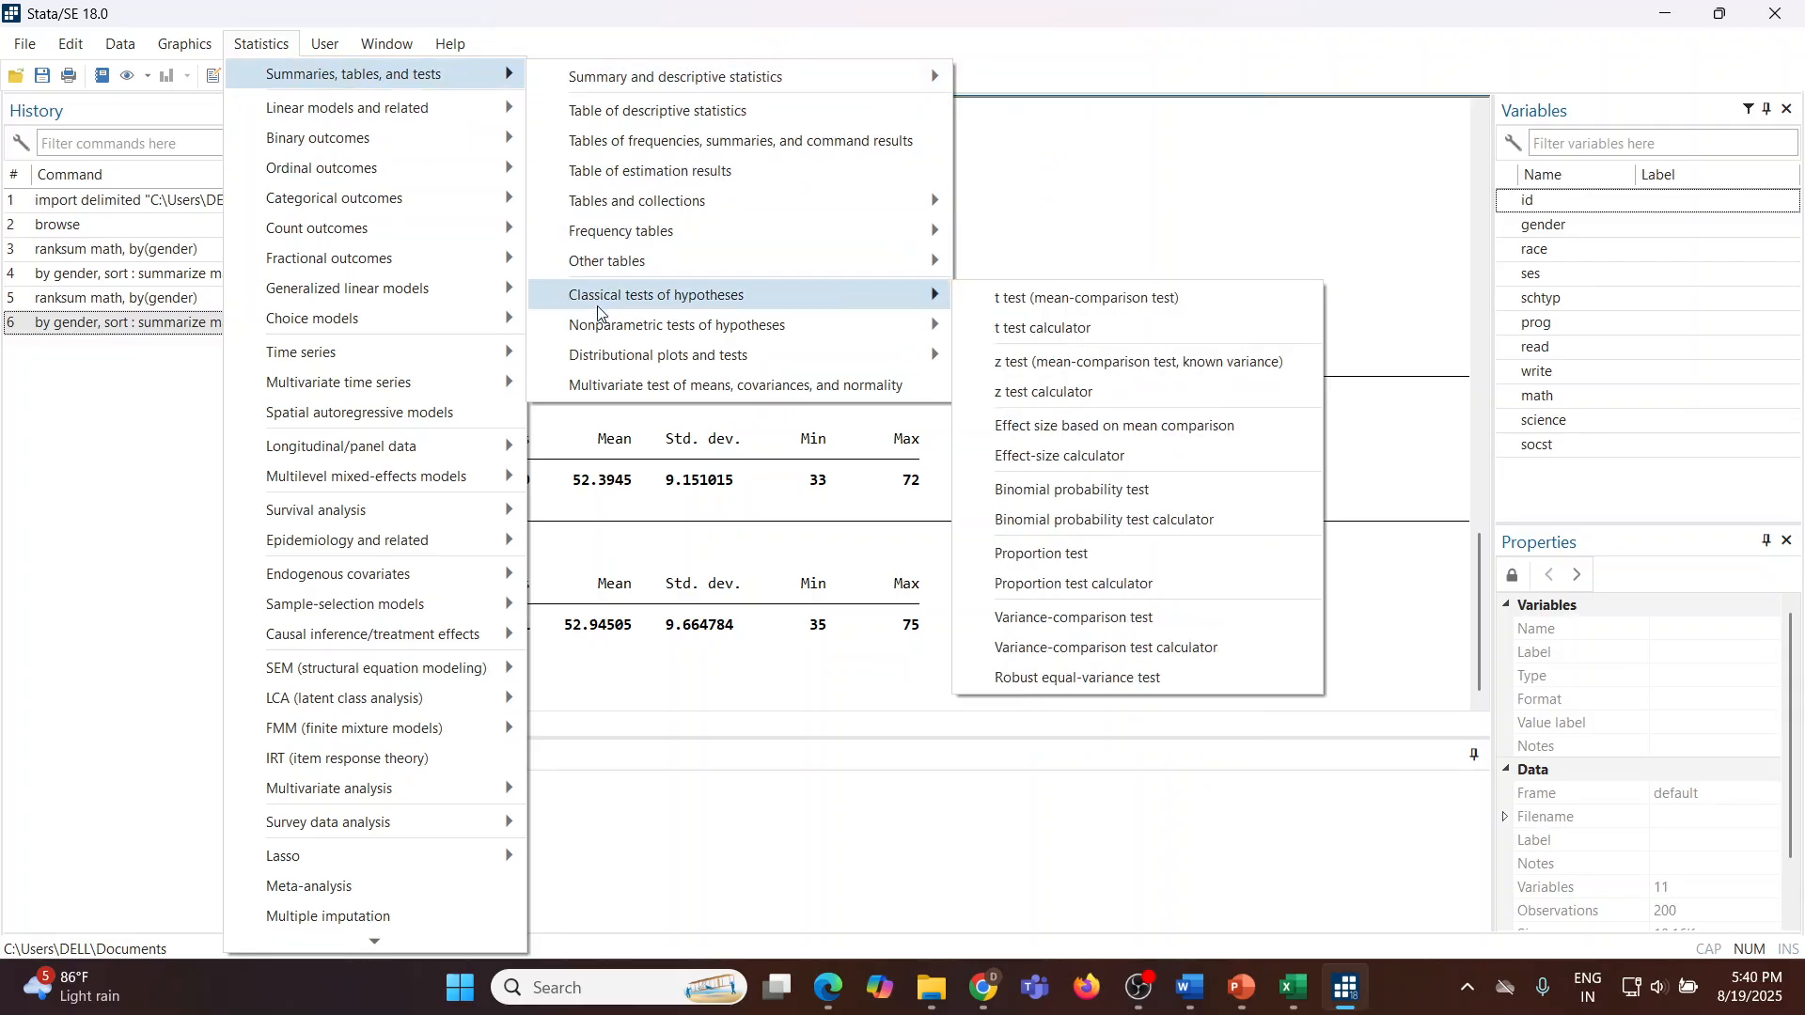
mouse_move(613, 338)
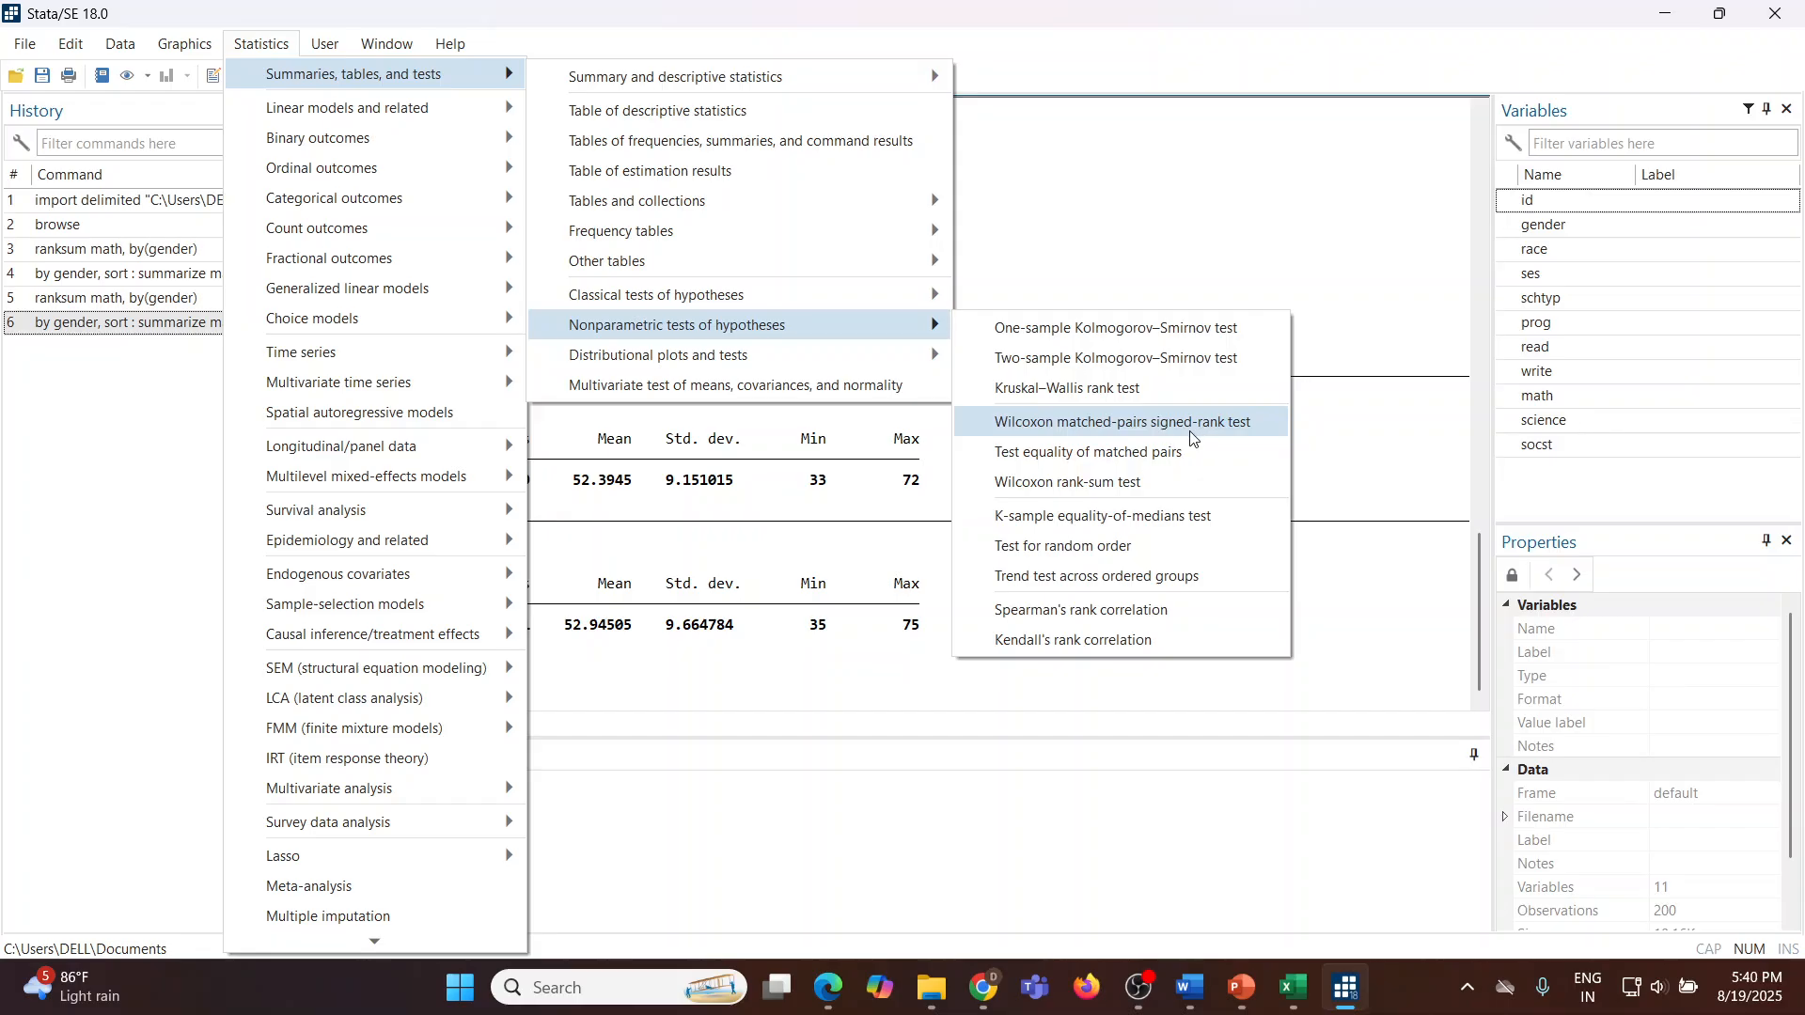
click(1158, 490)
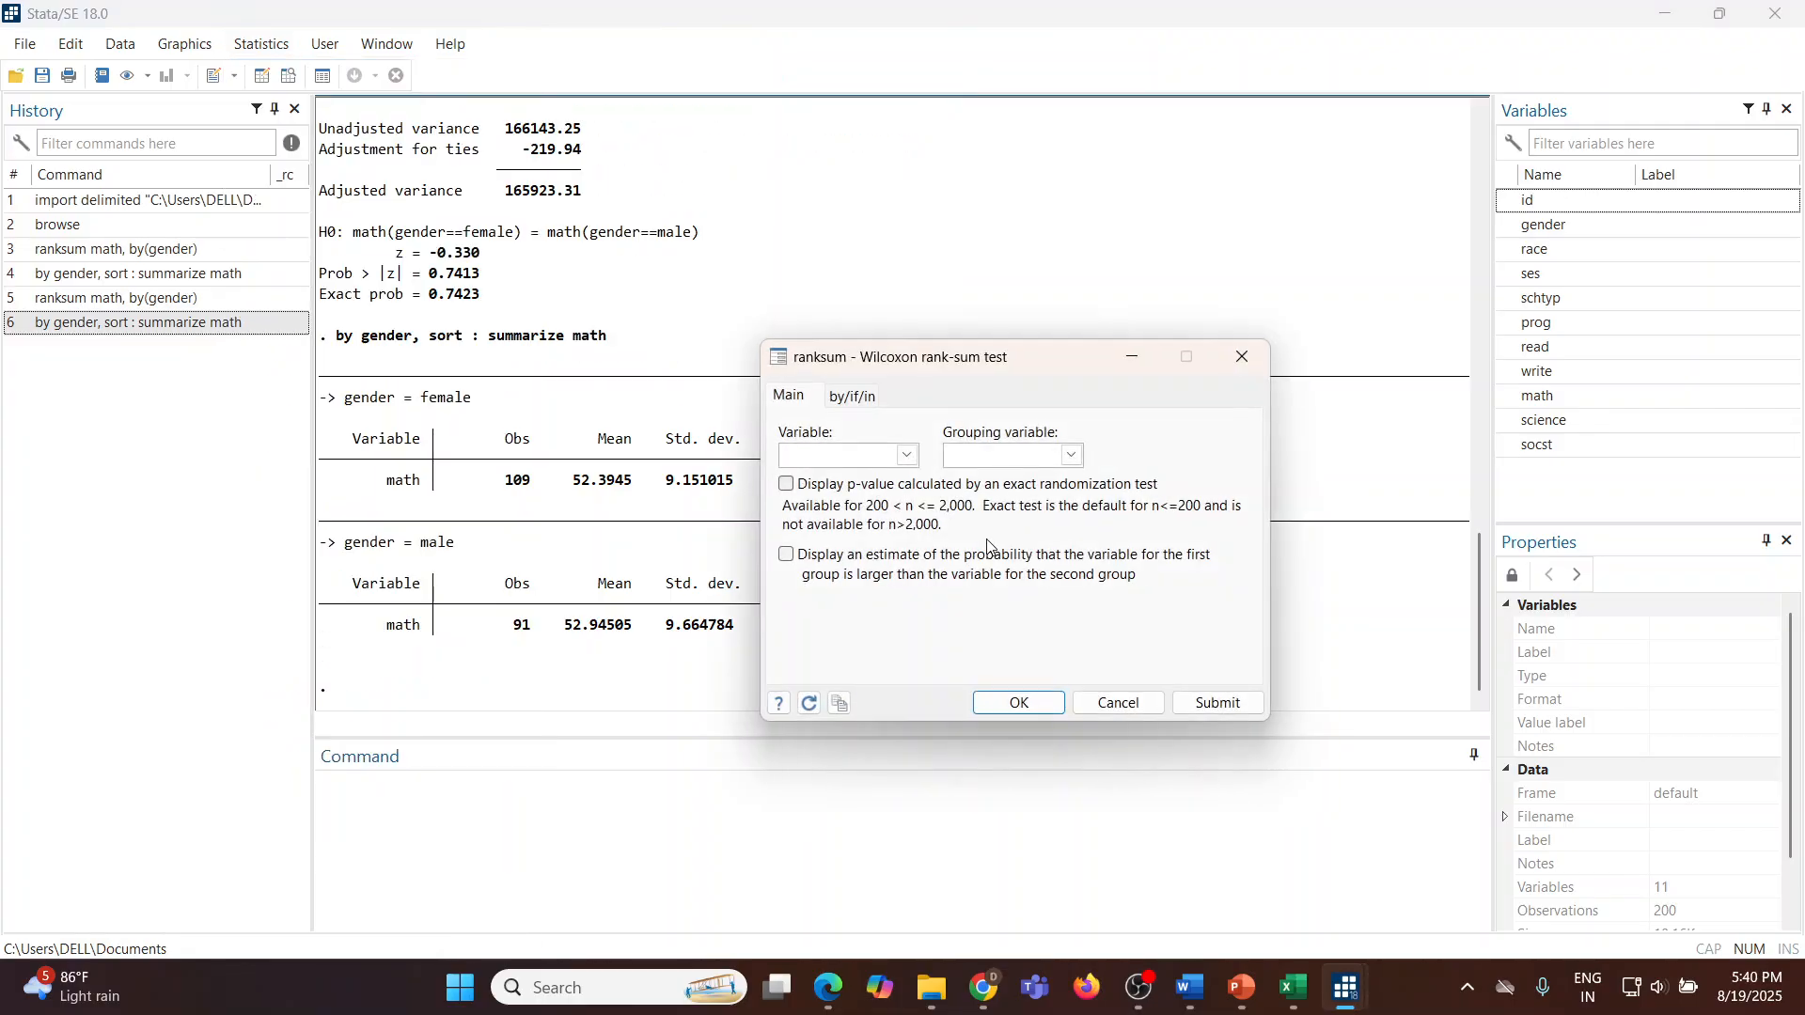
click(908, 461)
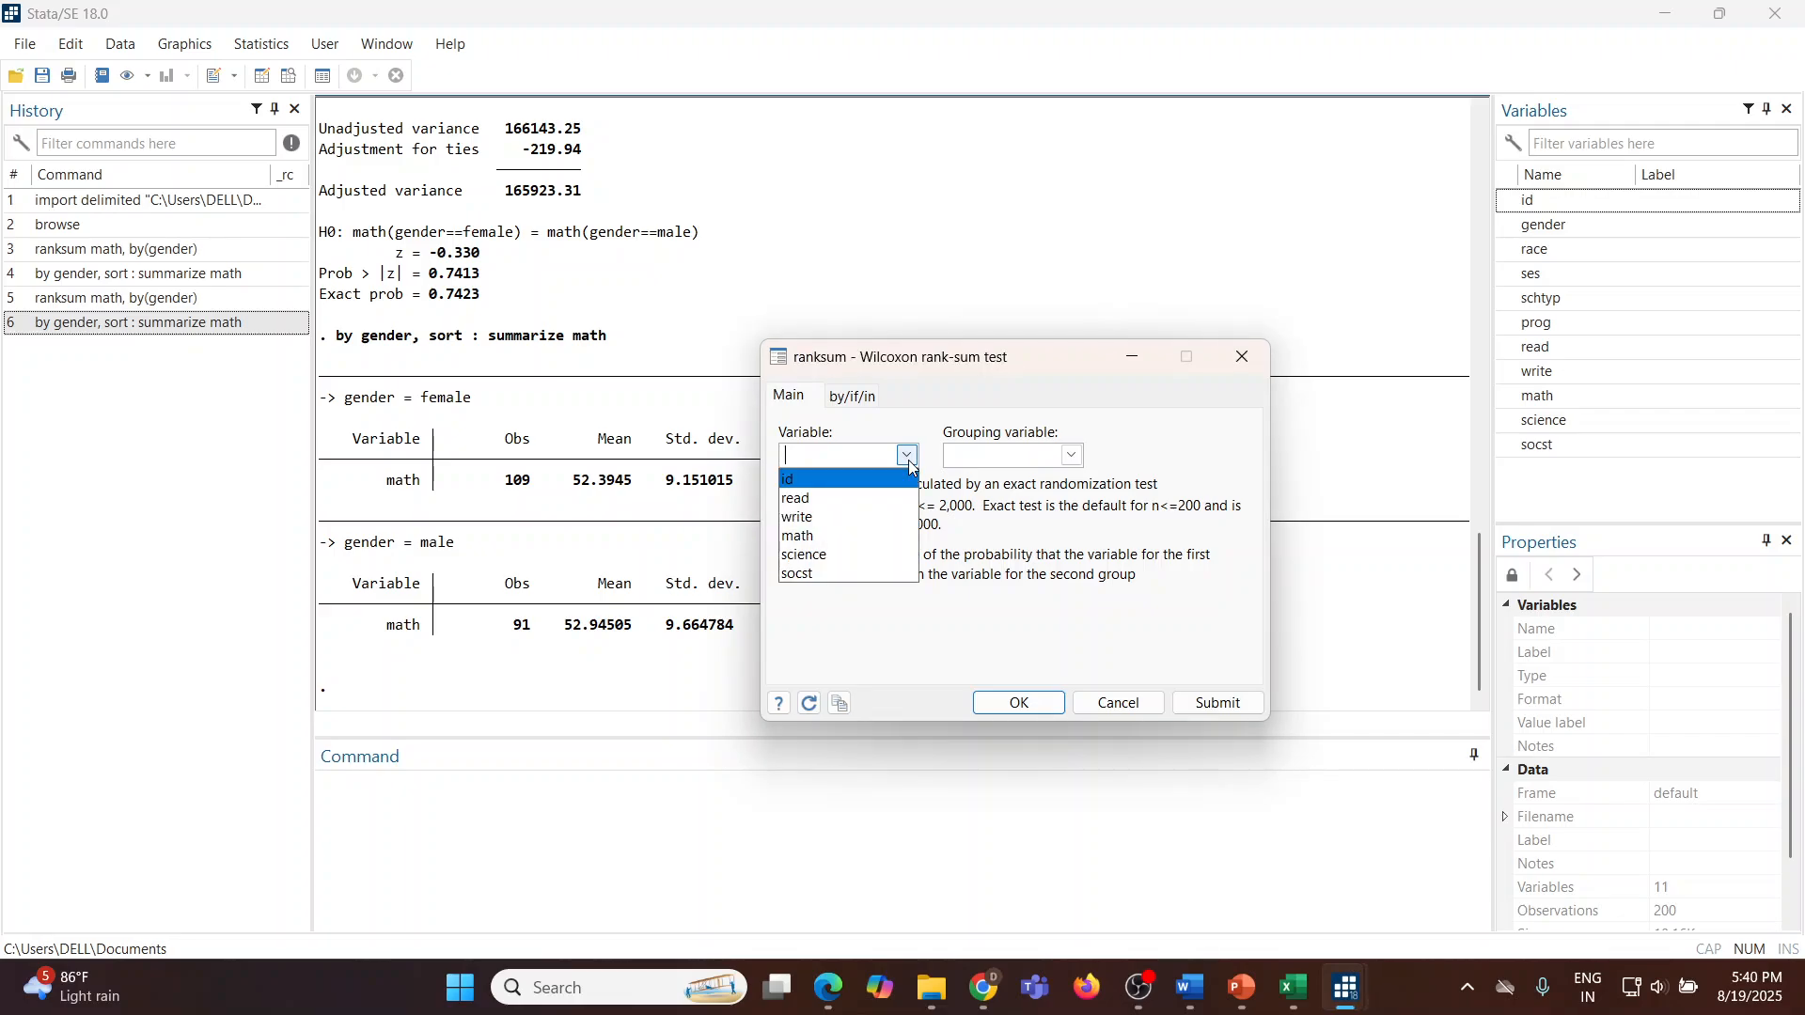
click(799, 536)
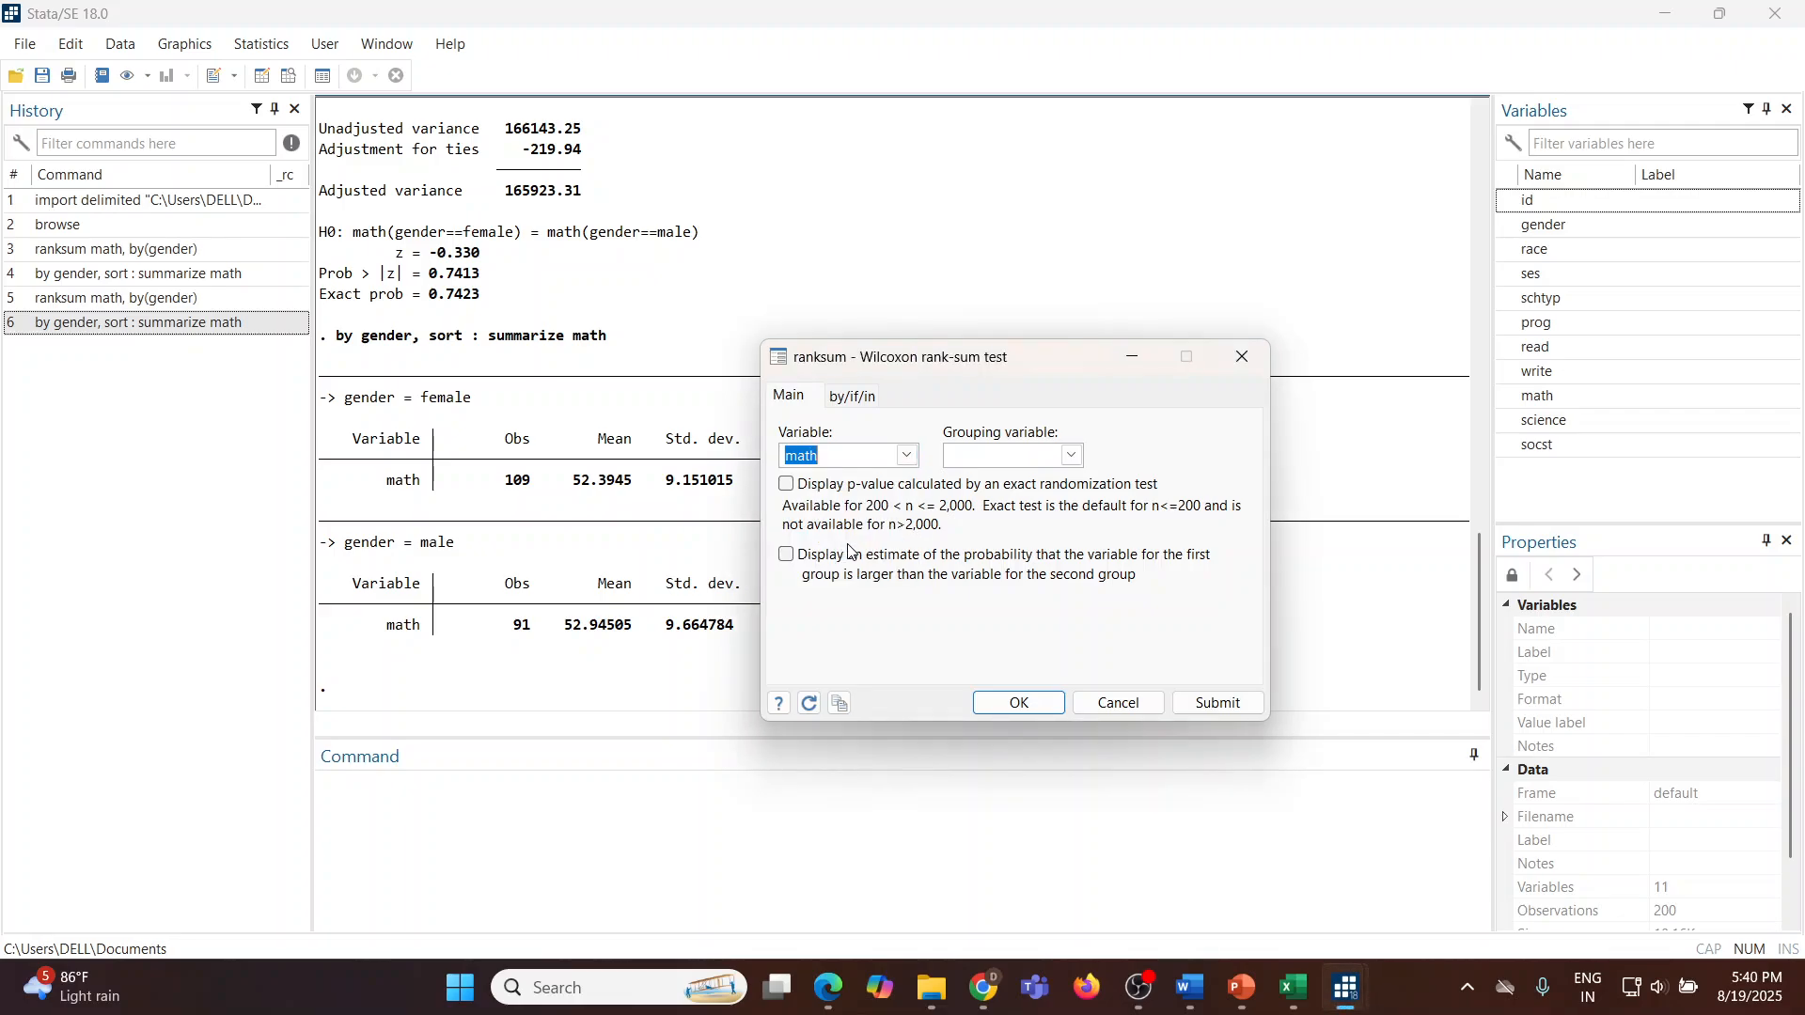
click(1072, 457)
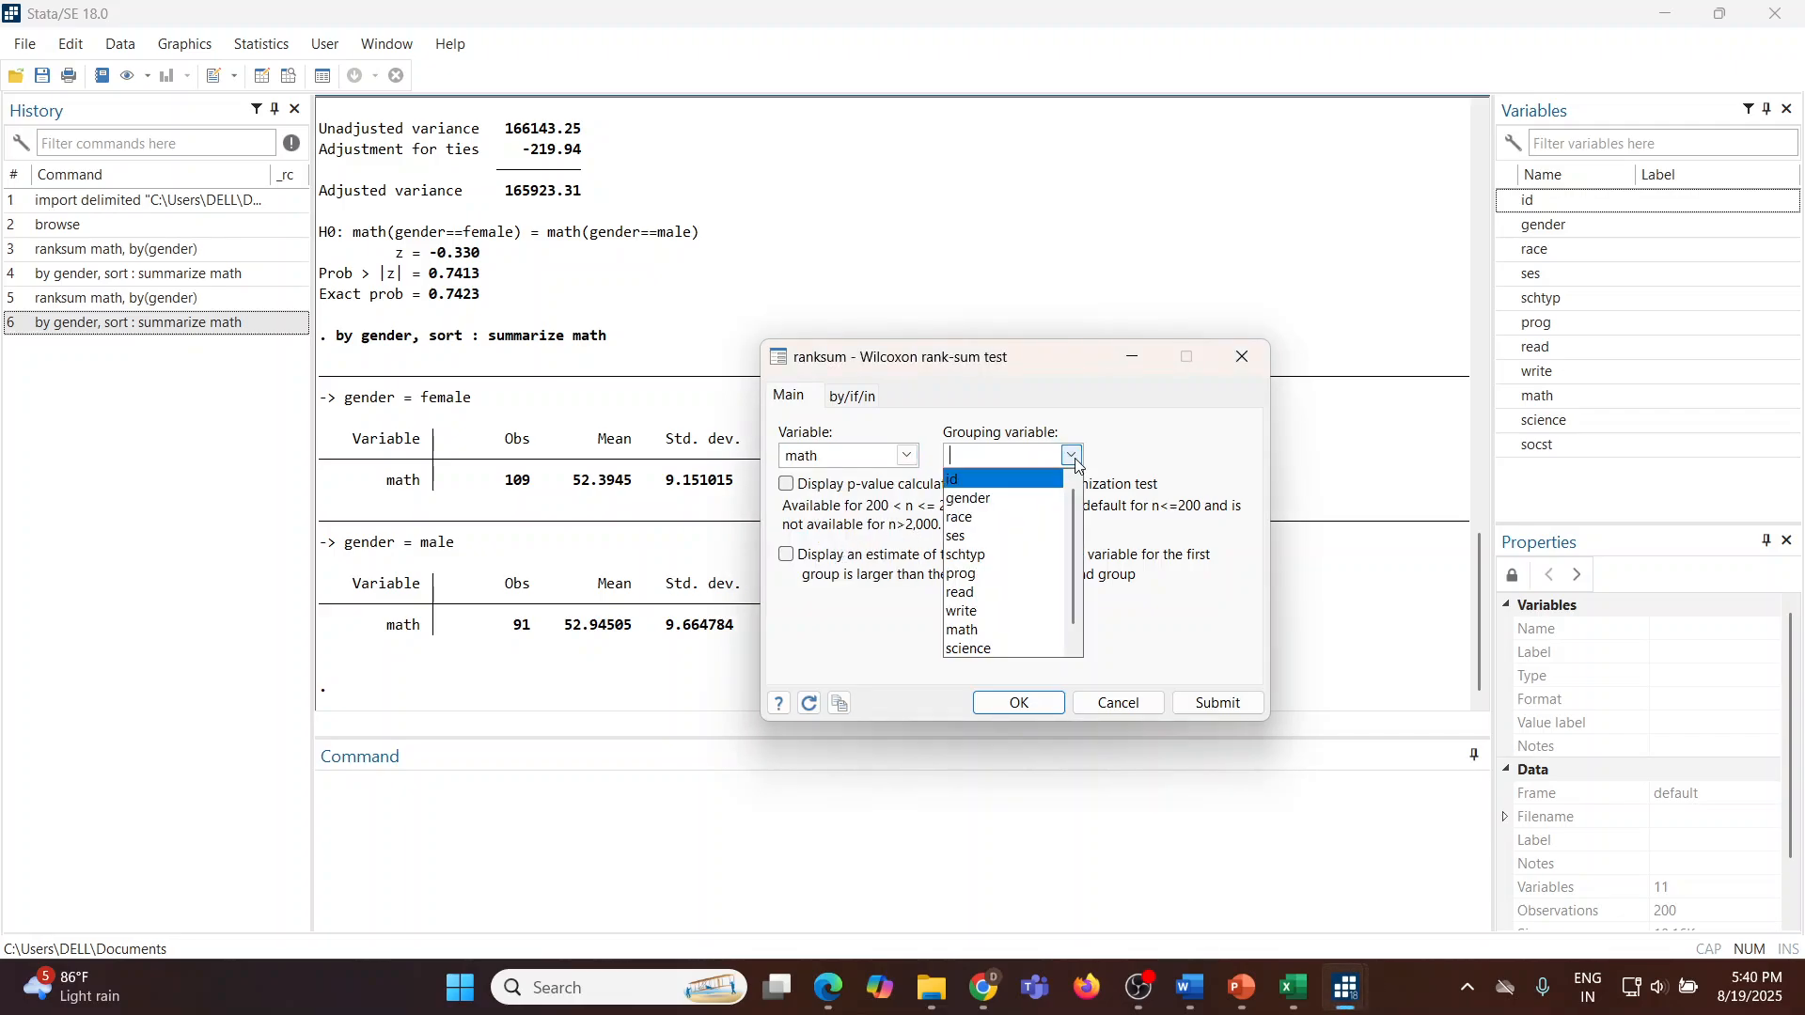
click(1025, 494)
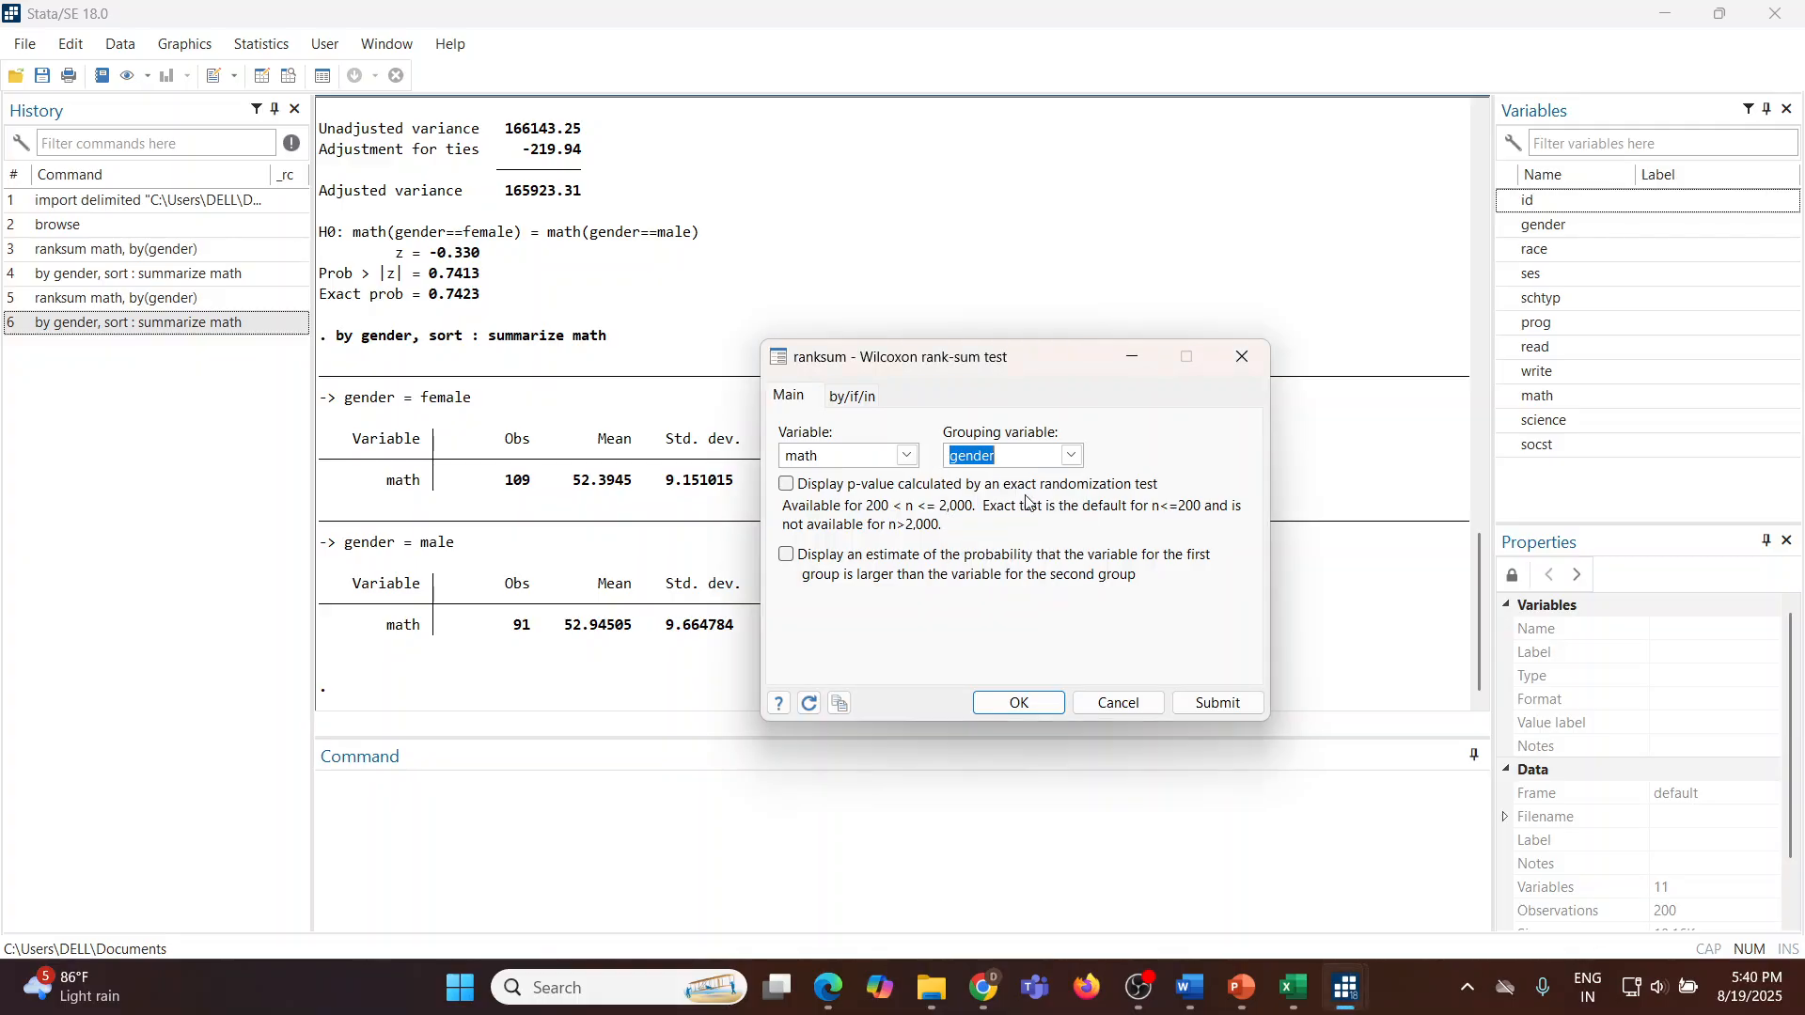
click(792, 485)
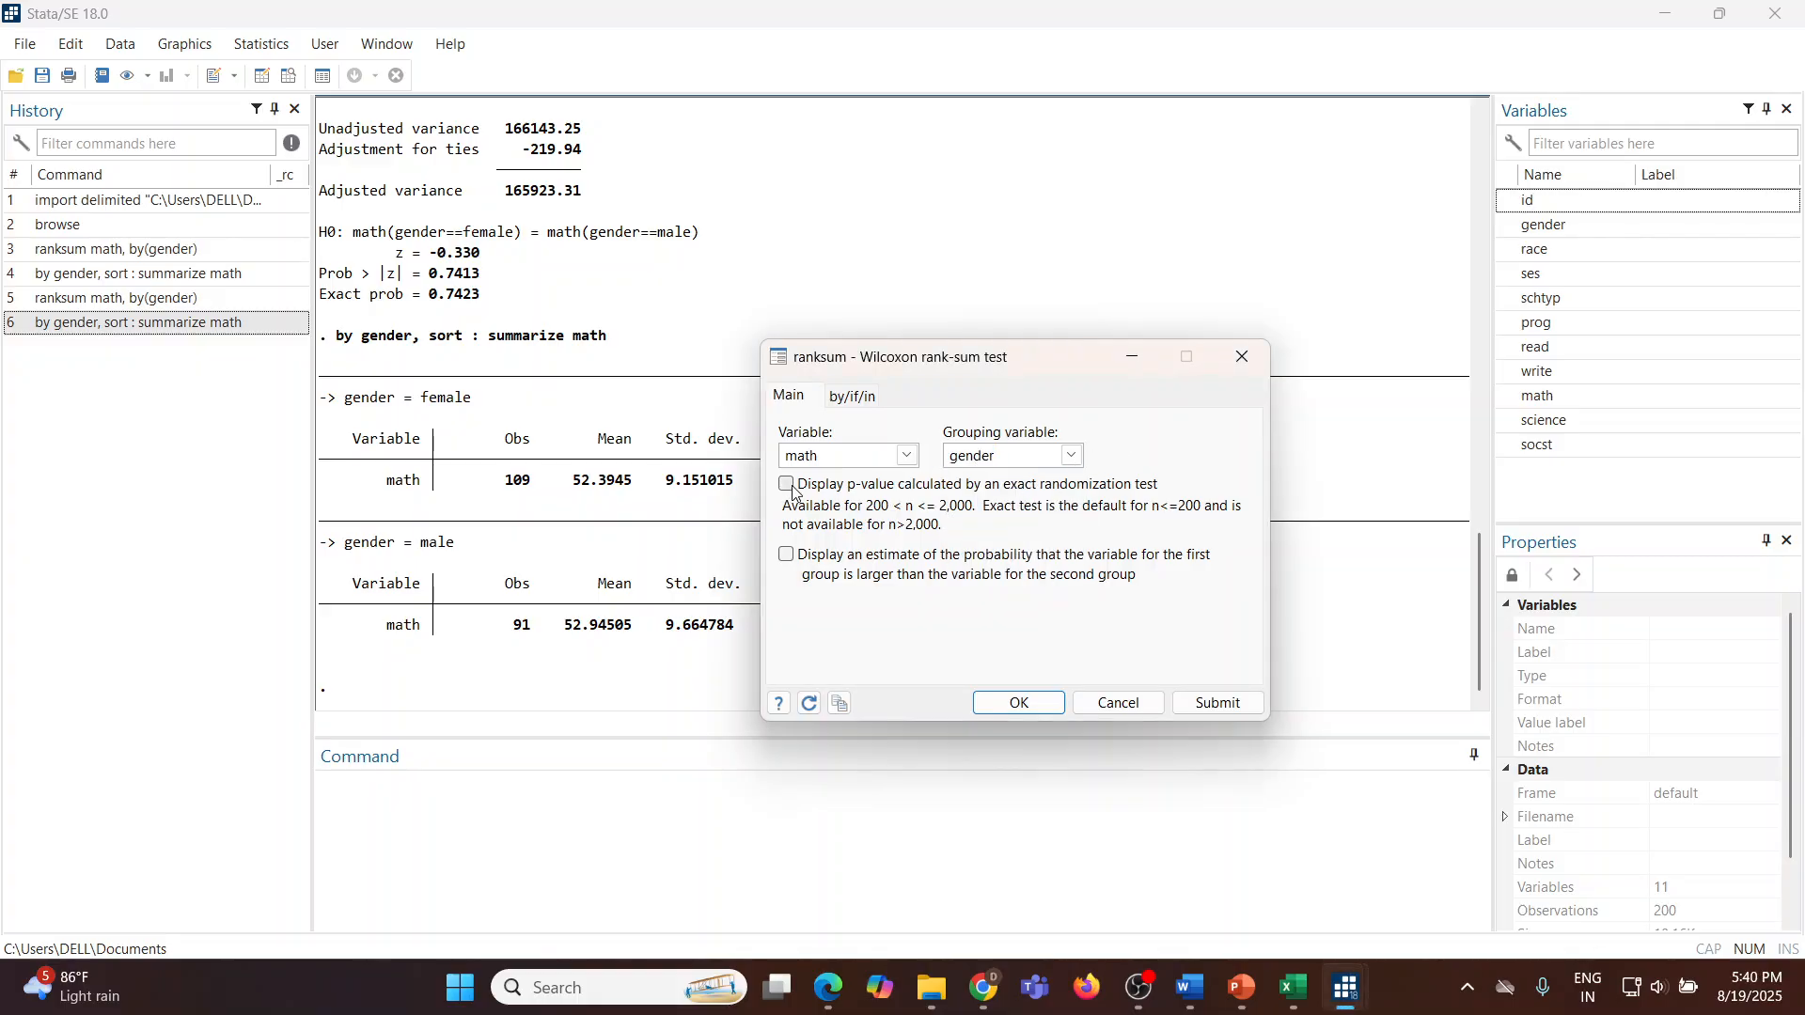
click(1204, 710)
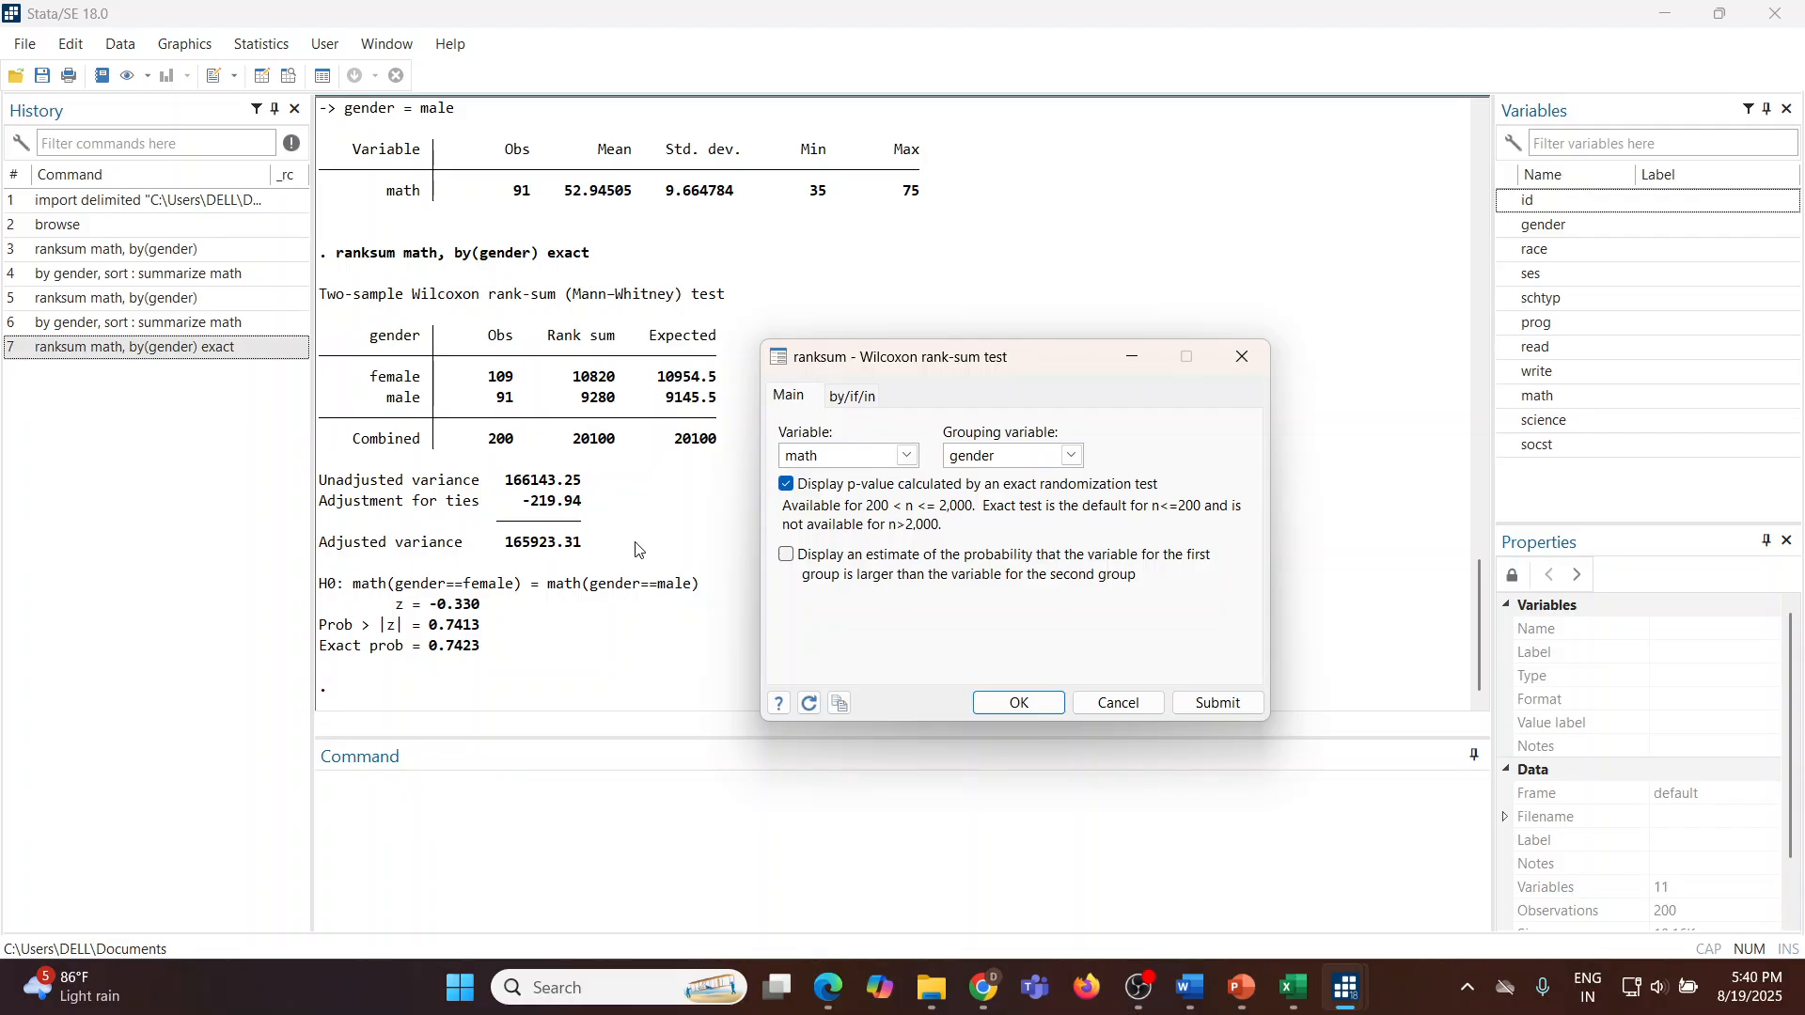
click(1132, 705)
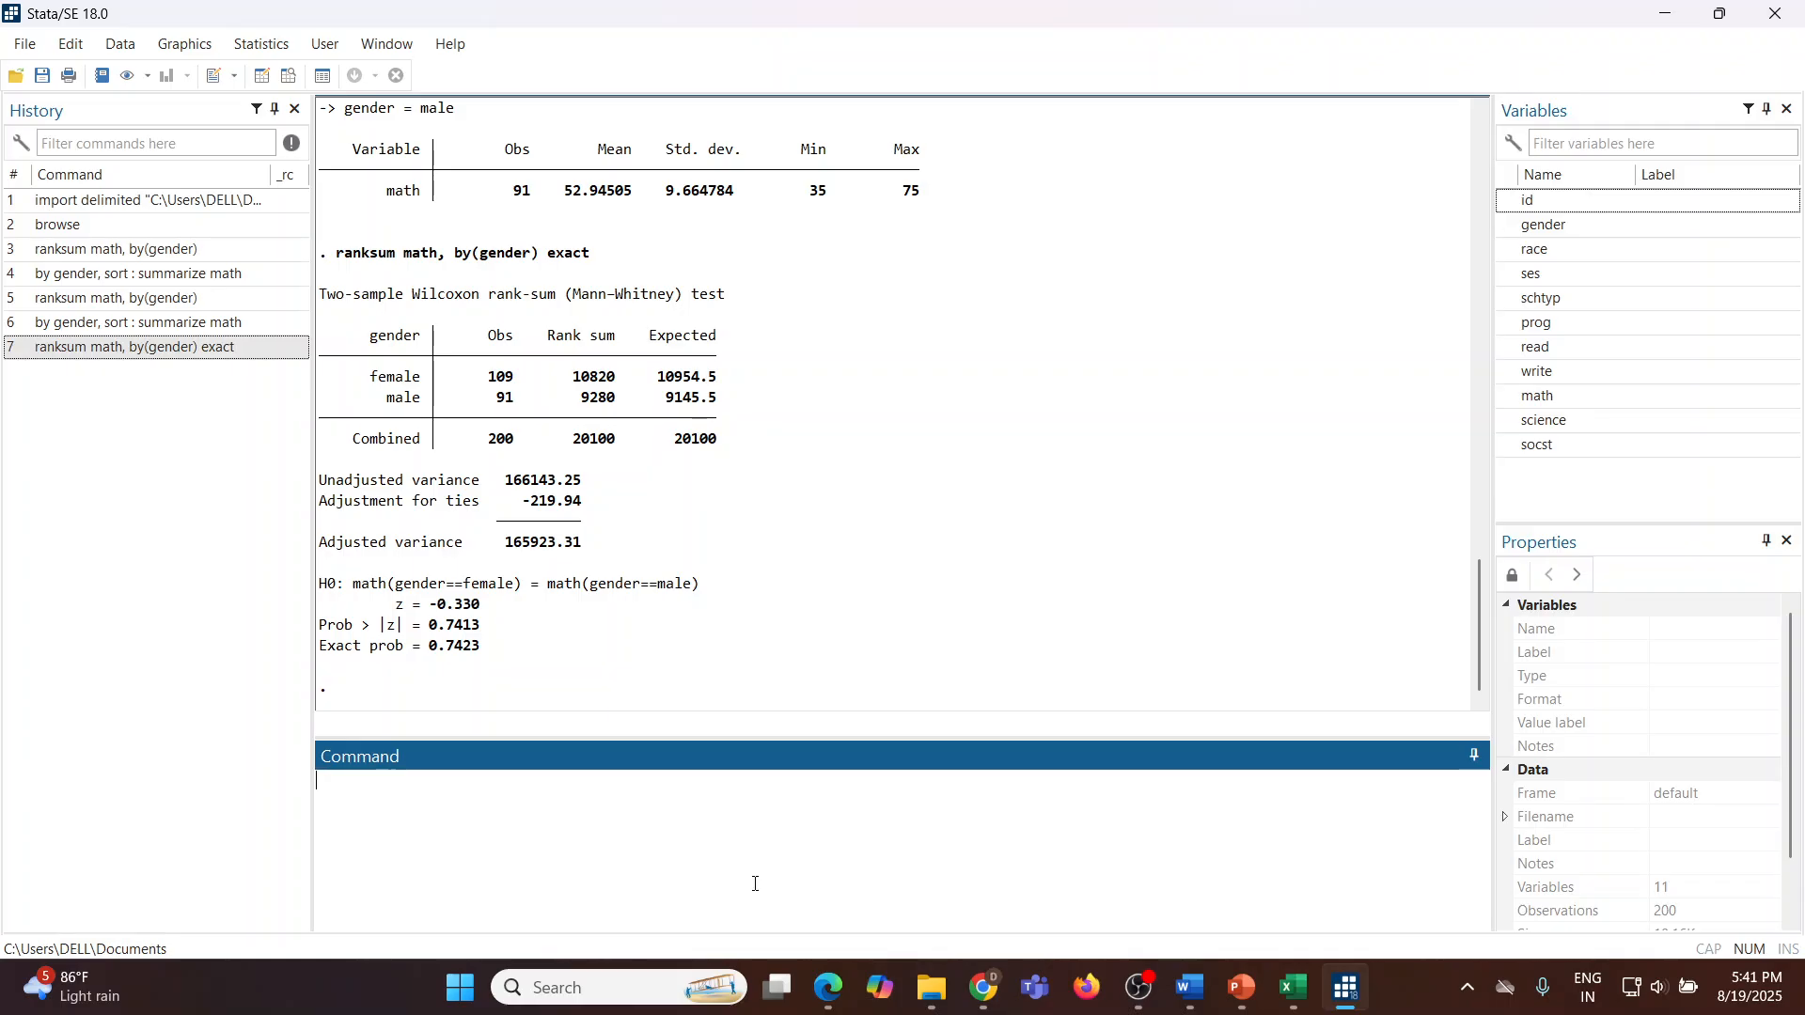
Step: Rename the variable read to before with the command rename read before
text(rename read before)
key(Return)
Step: Rename the variable write to after, recalling and correcting the mistyped rename command before rerunning it
text(renamde r)
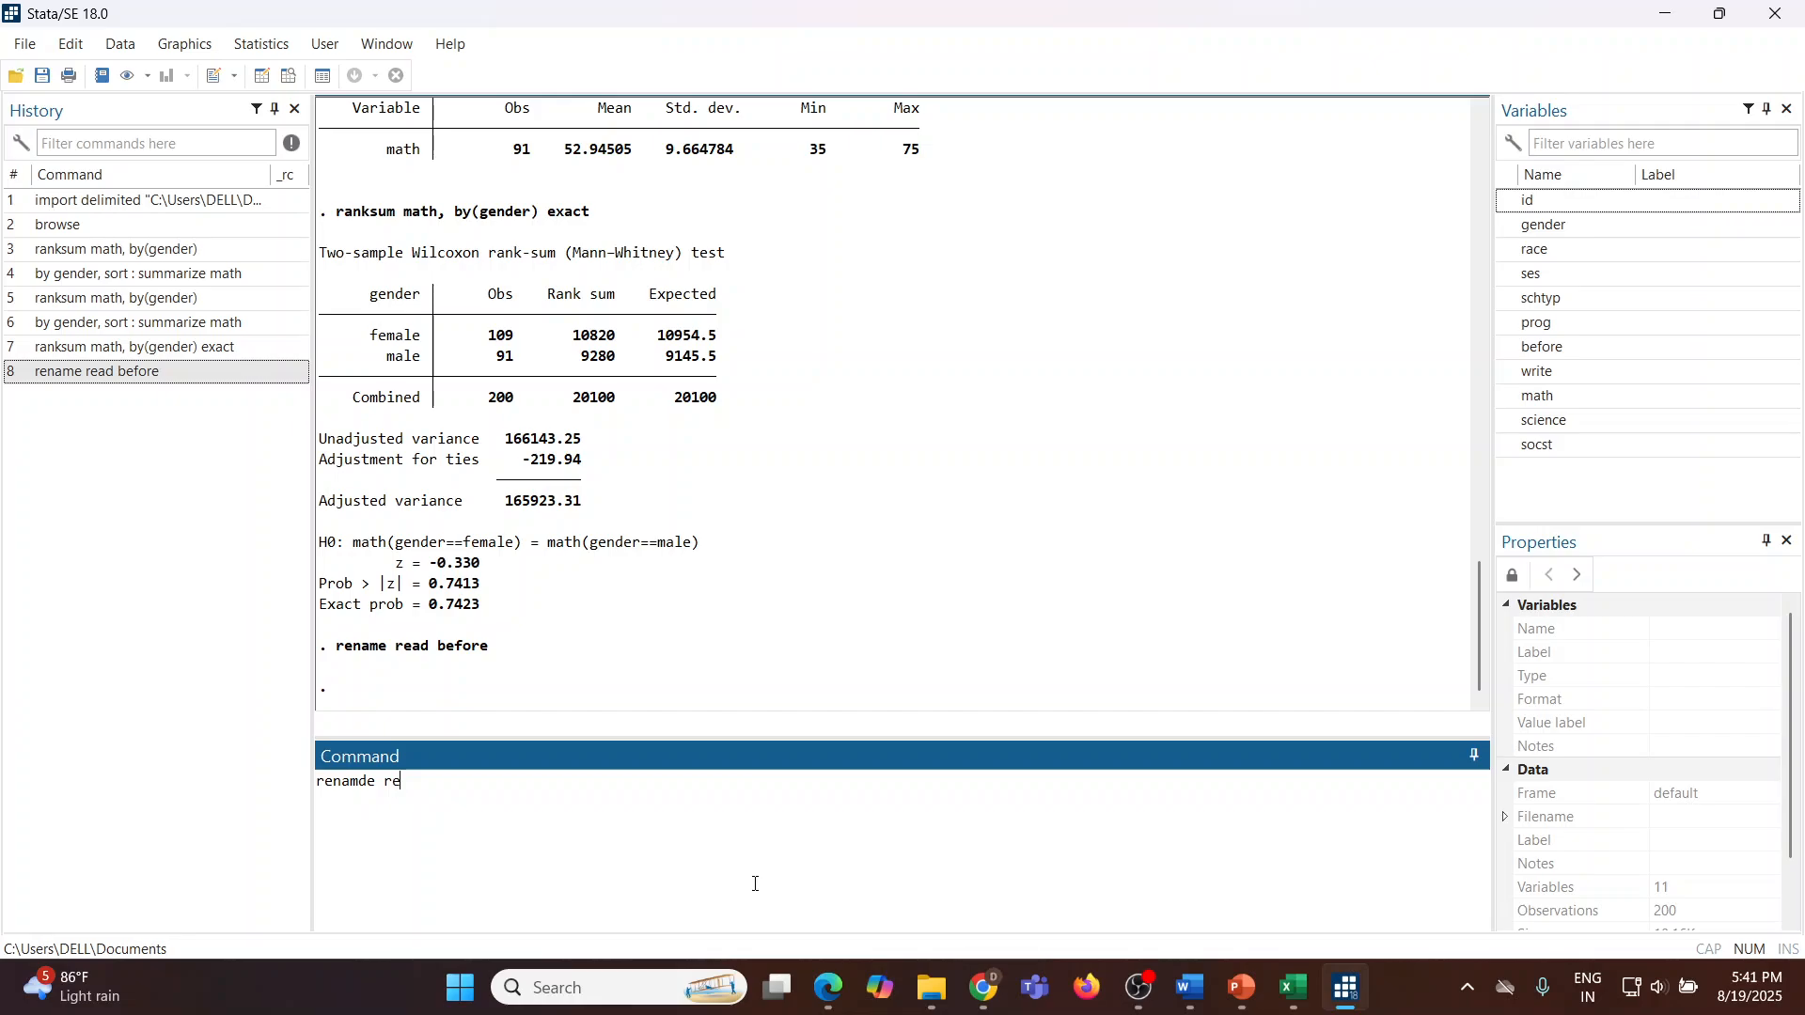
key(BackSpace)
text(write after)
key(Return)
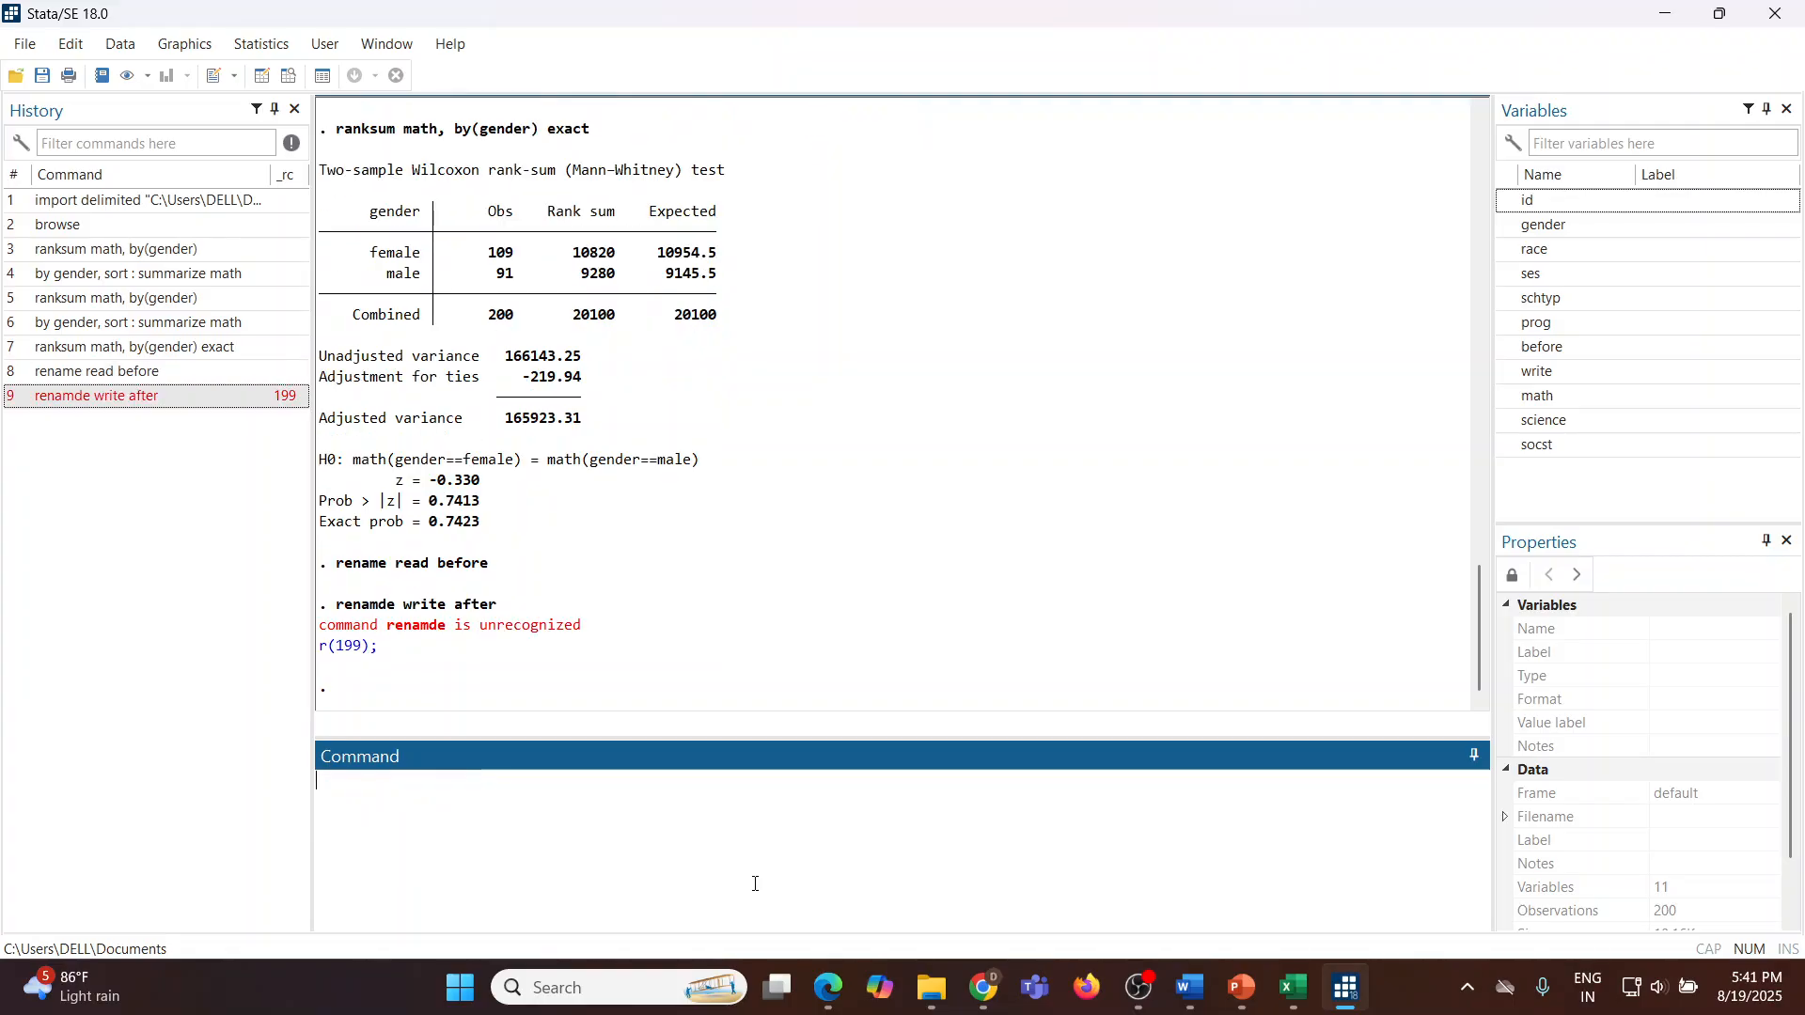
key(Page_Up)
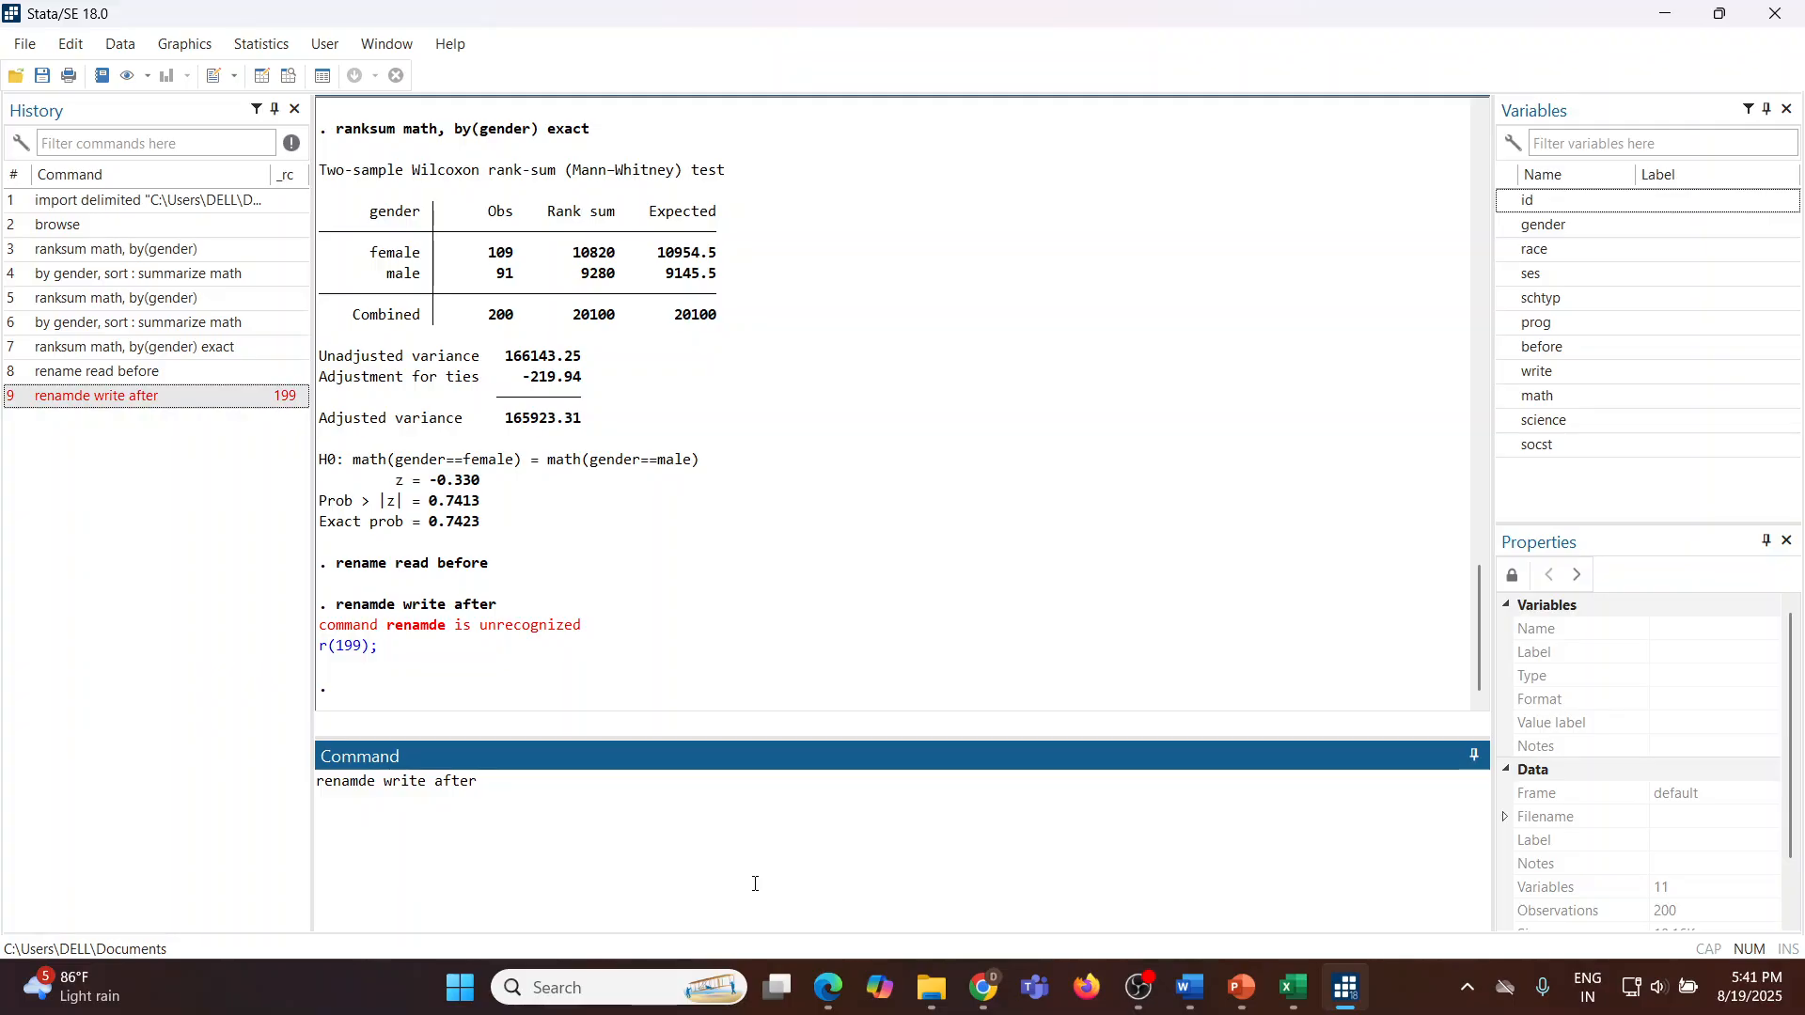
click(370, 781)
key(BackSpace)
key(Return)
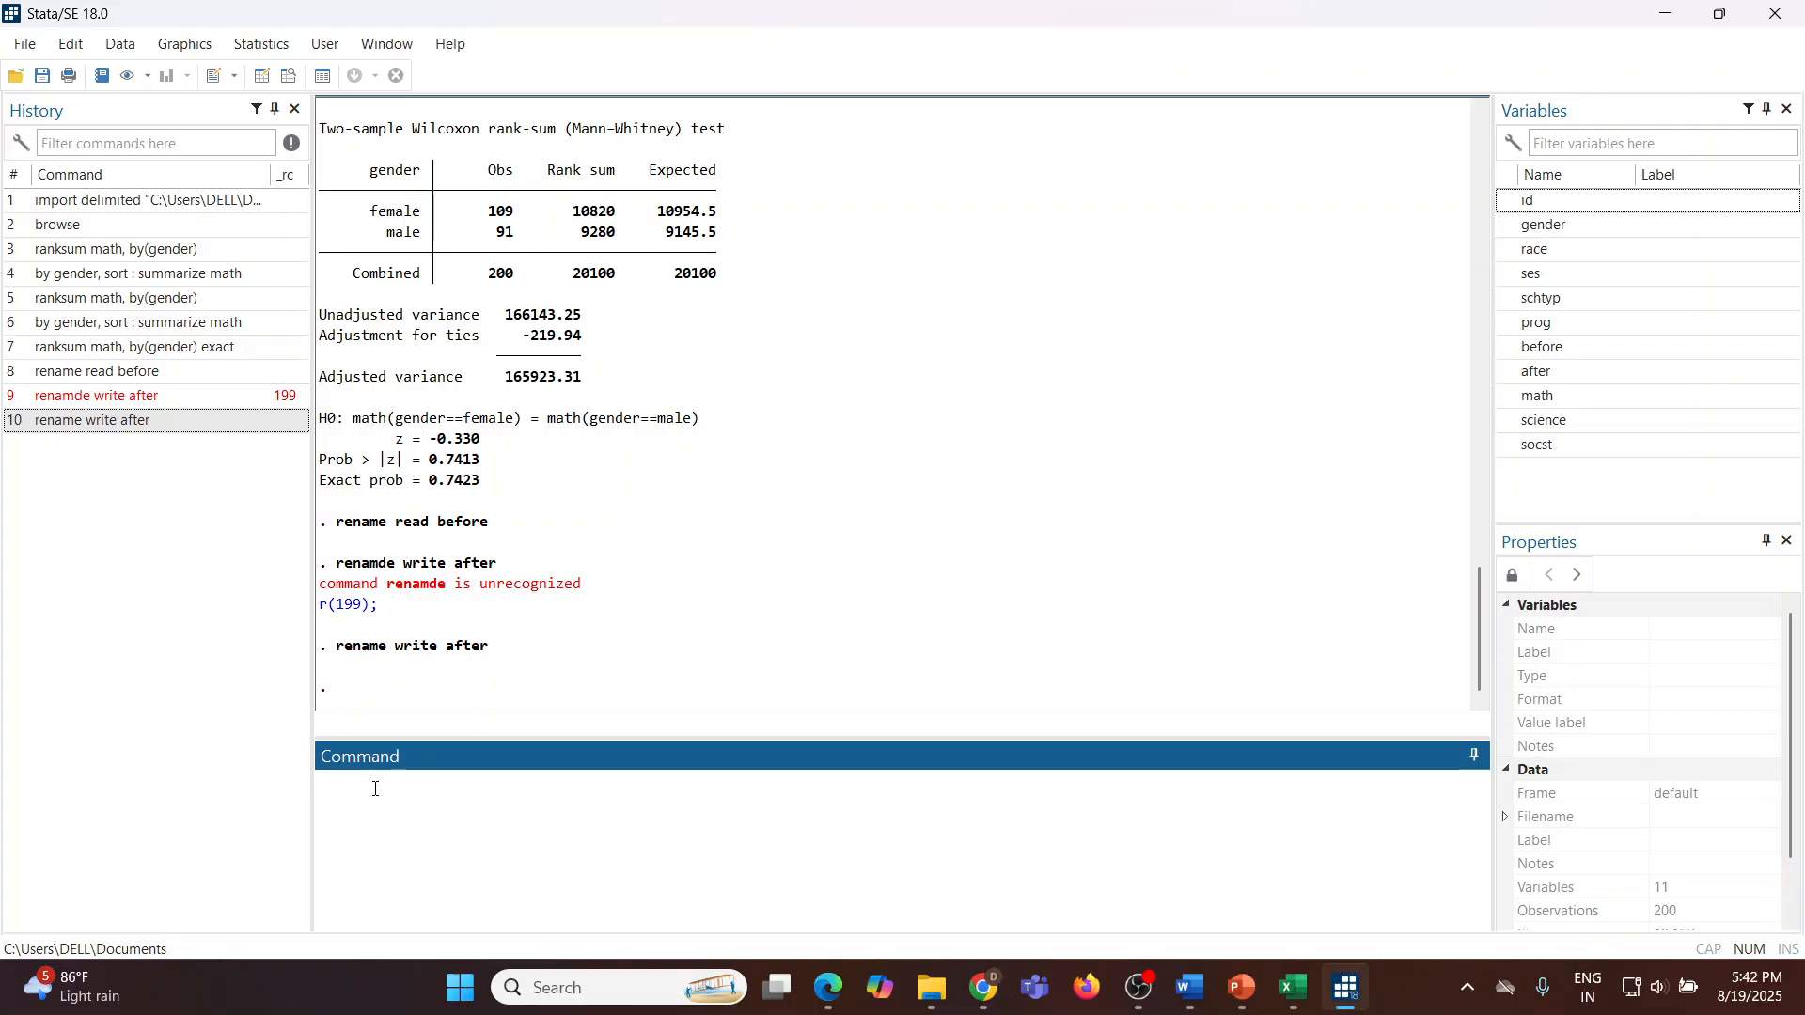
Step: Run the Wilcoxon signed-rank test signrank before=after and highlight its two-sided p-value
text(signrank before=after)
key(Return)
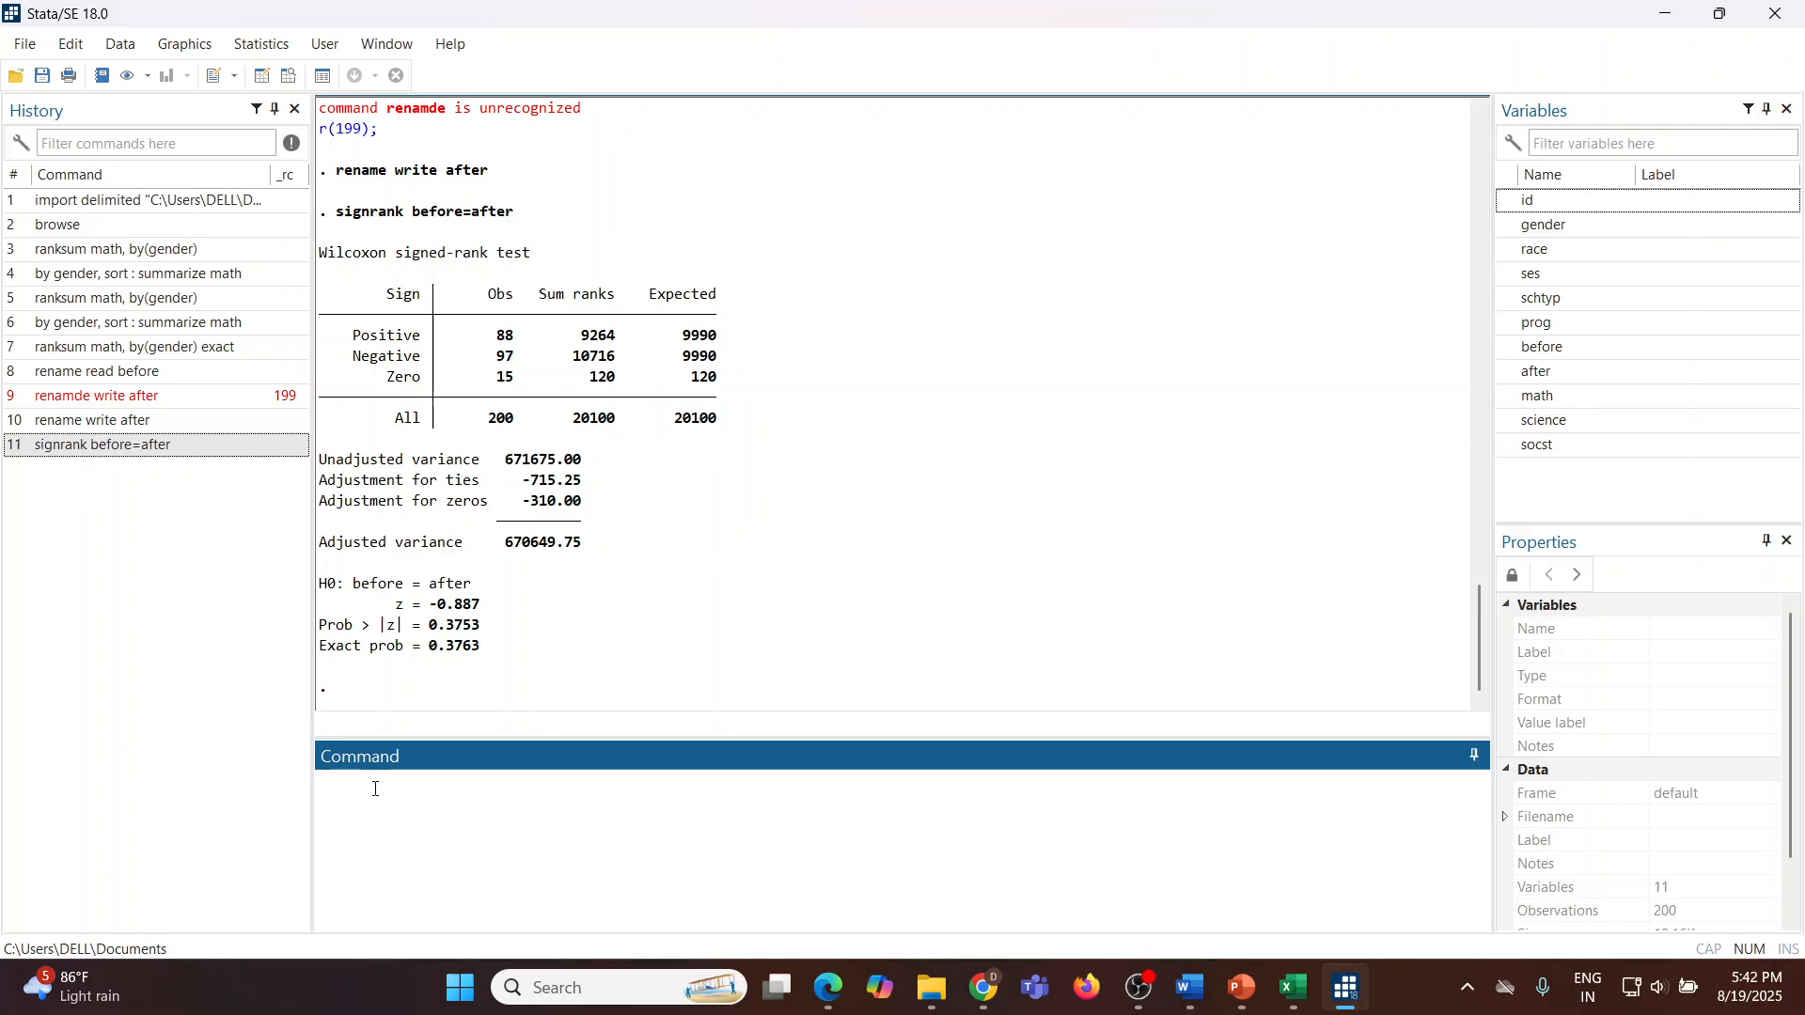
click(442, 634)
double_click(439, 626)
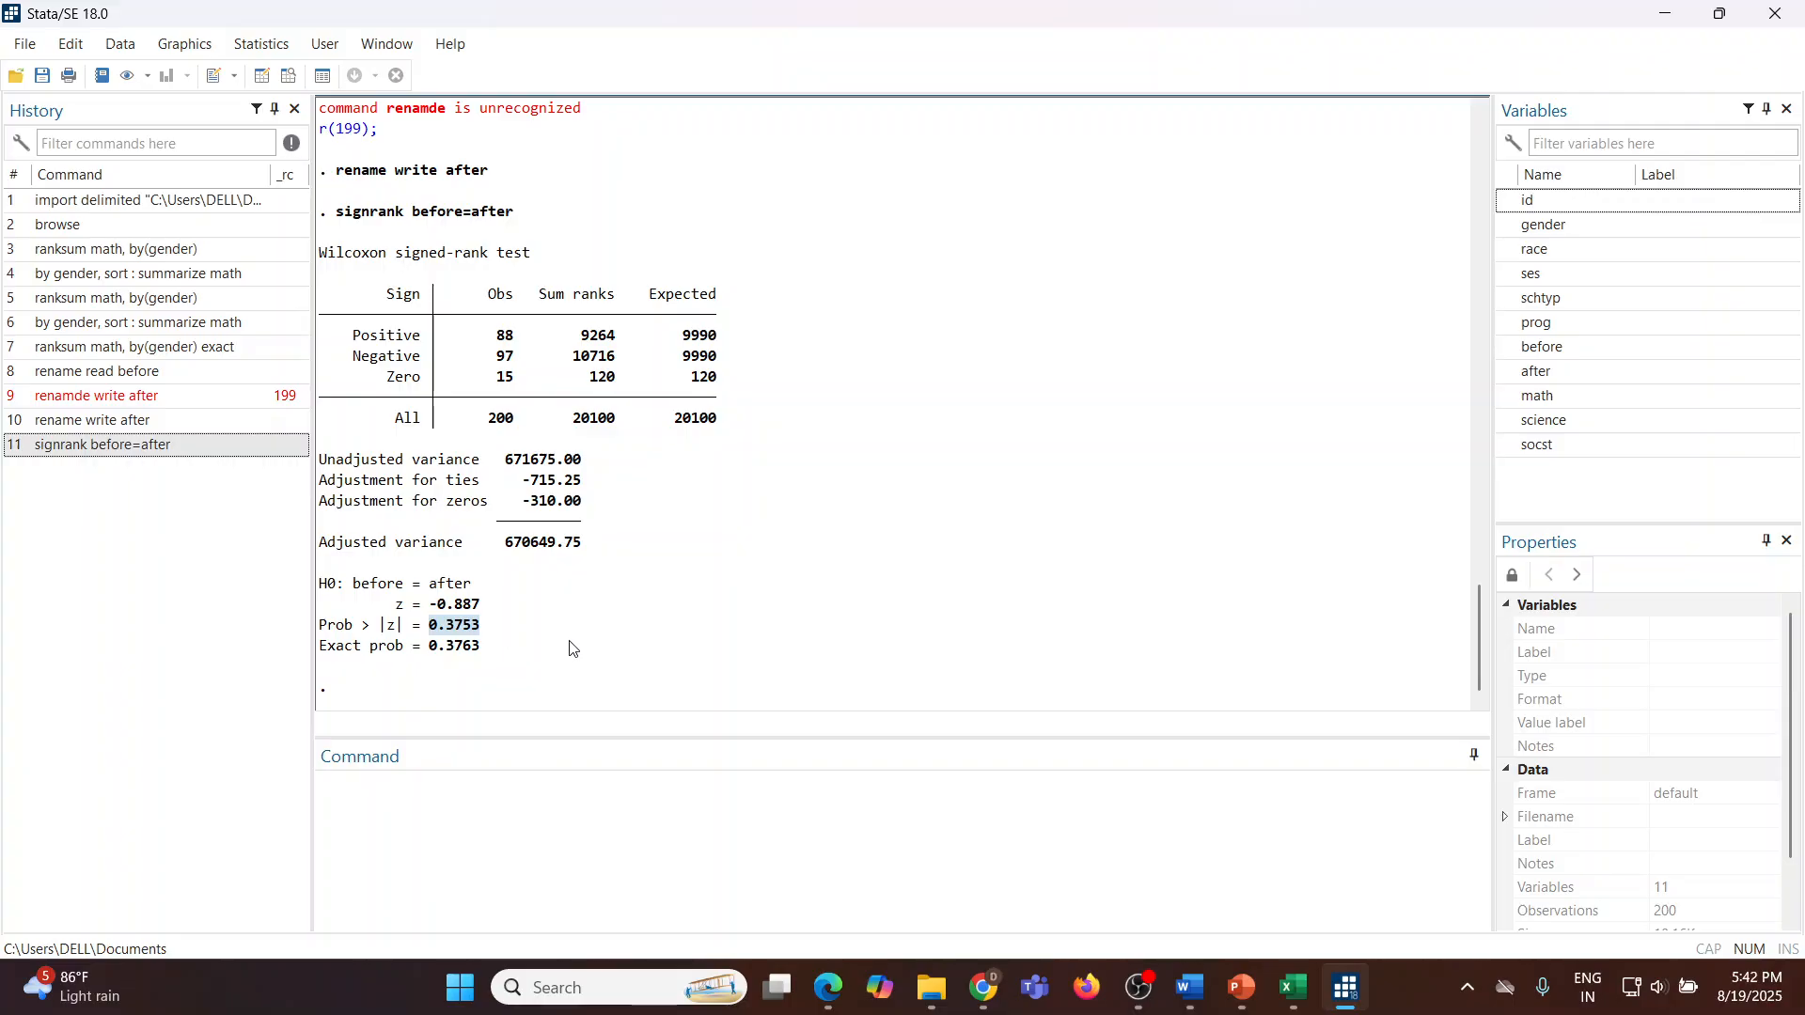
Step: Summarize before and after by gender through the Summary statistics dialog, then close the dialog
click(266, 56)
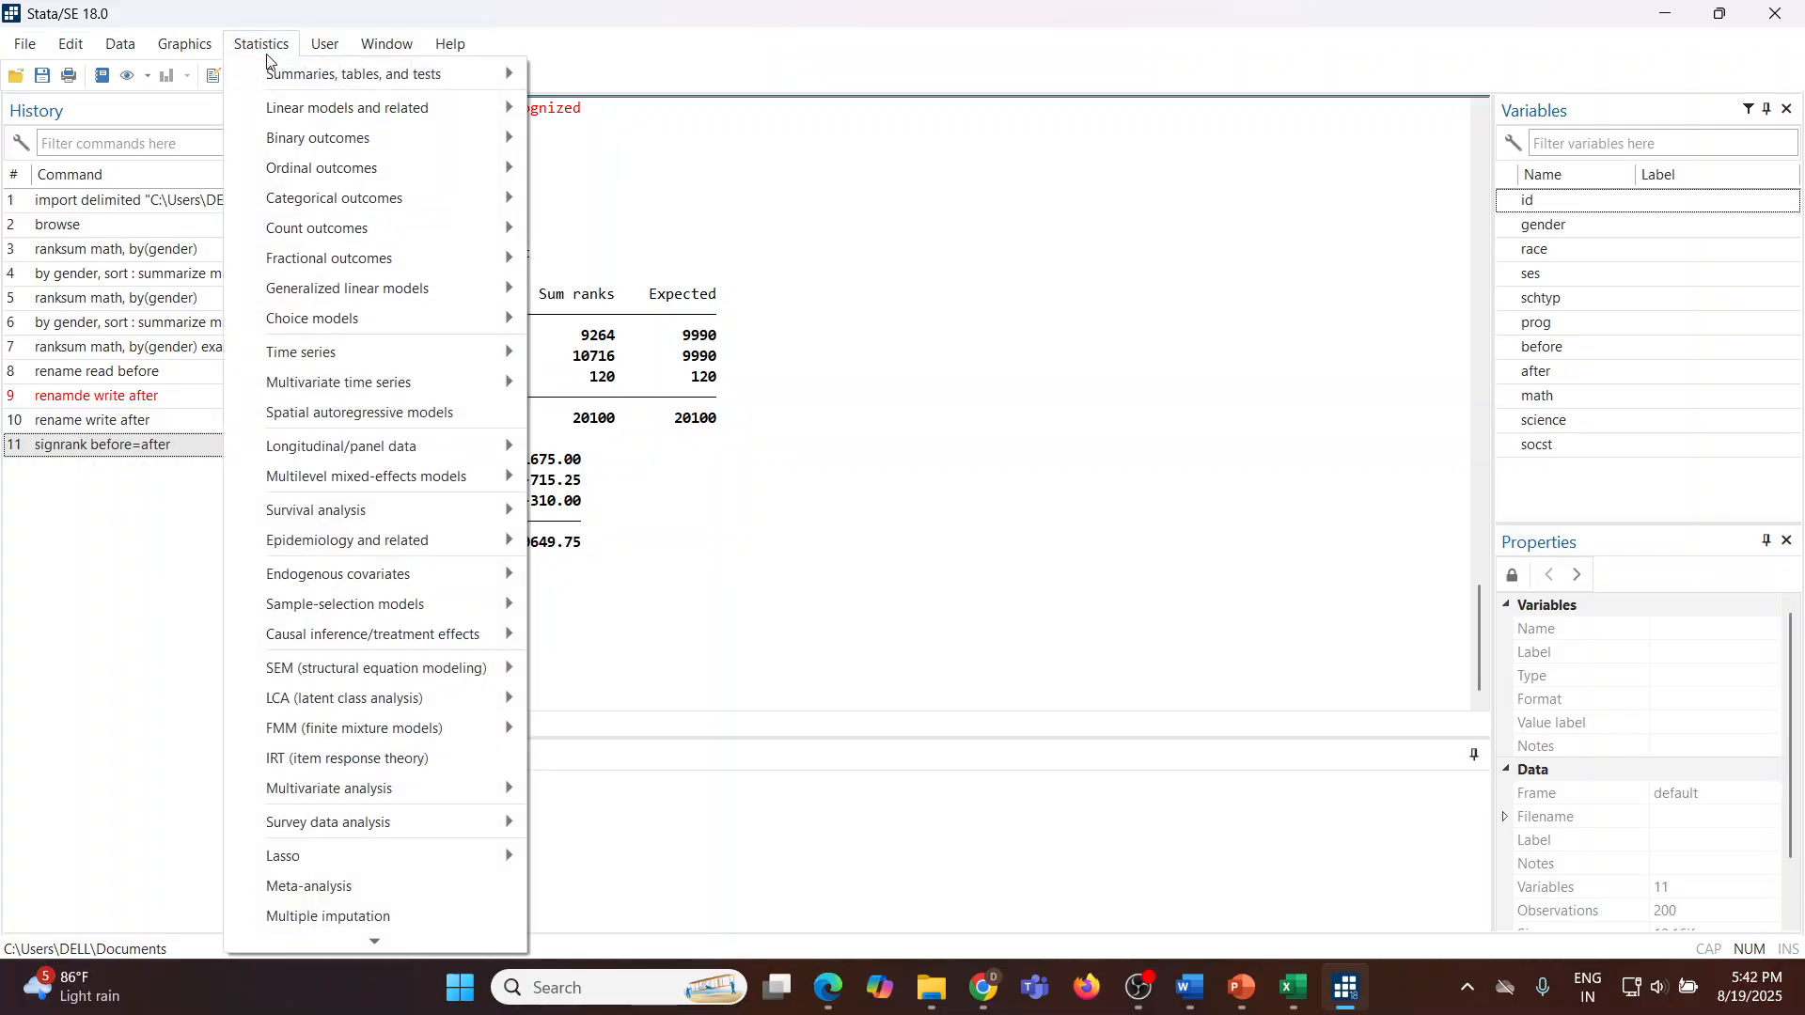
mouse_move(361, 79)
mouse_move(867, 81)
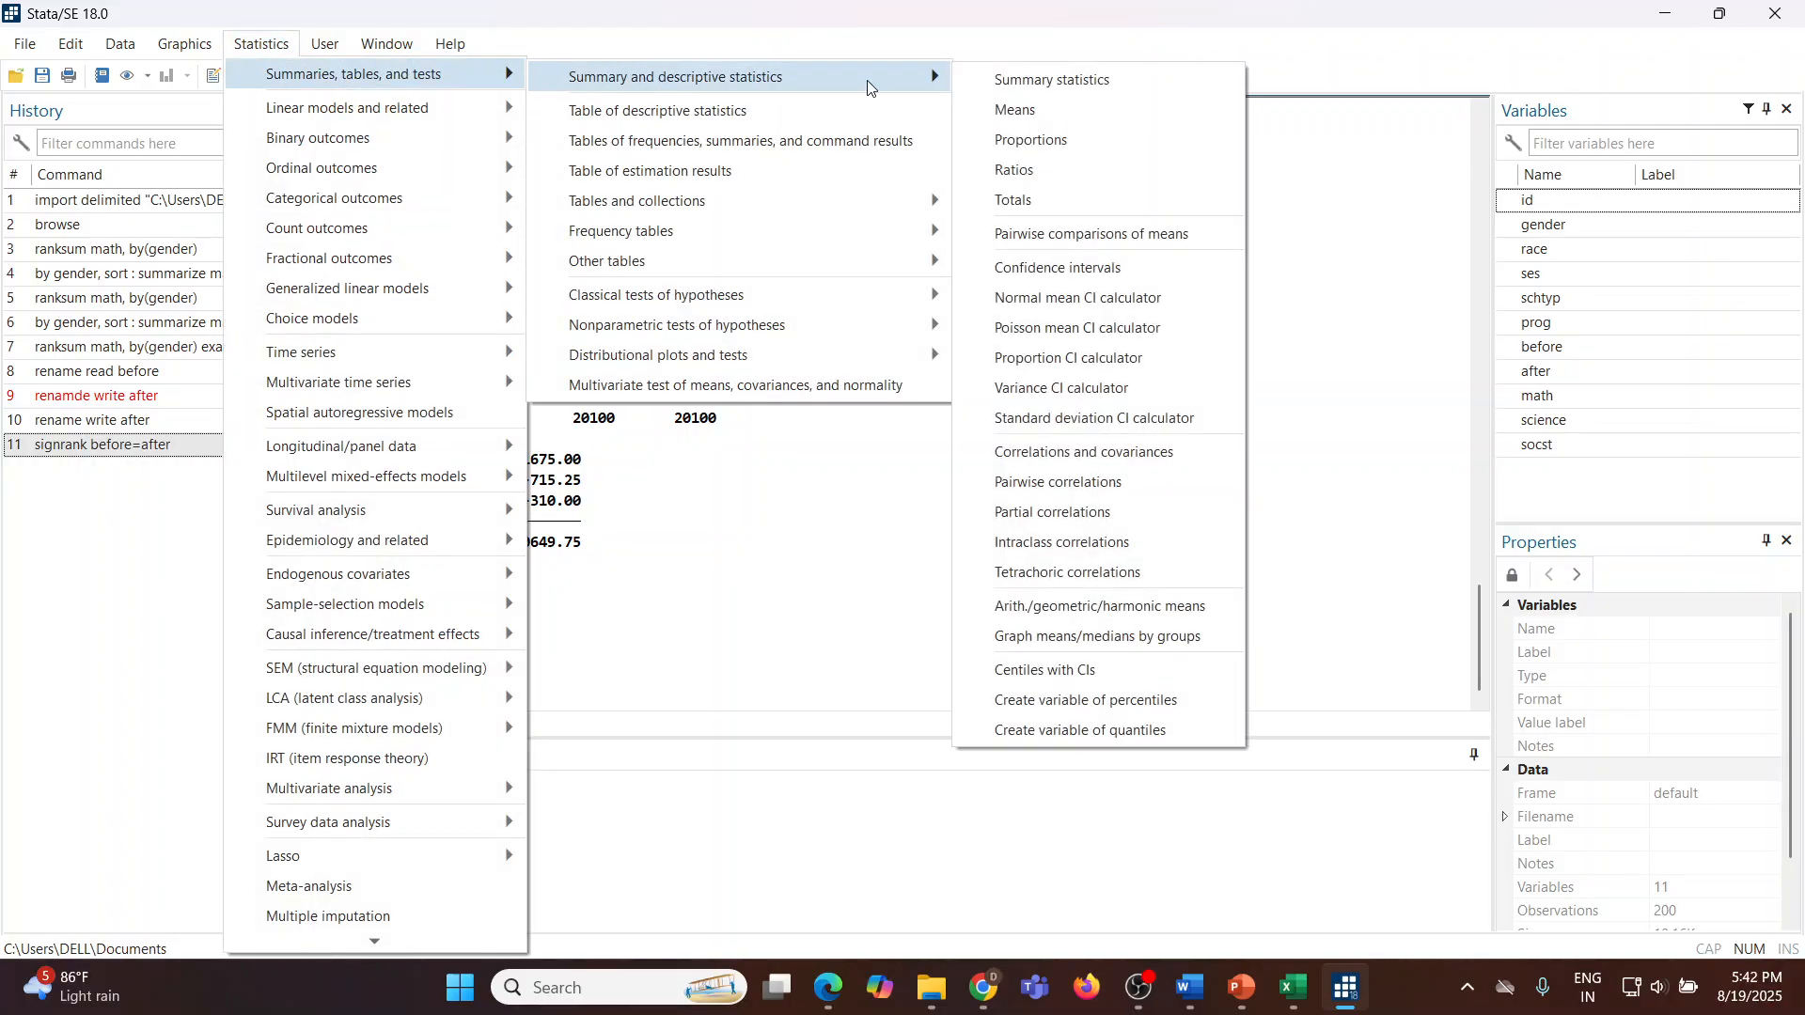
click(1068, 79)
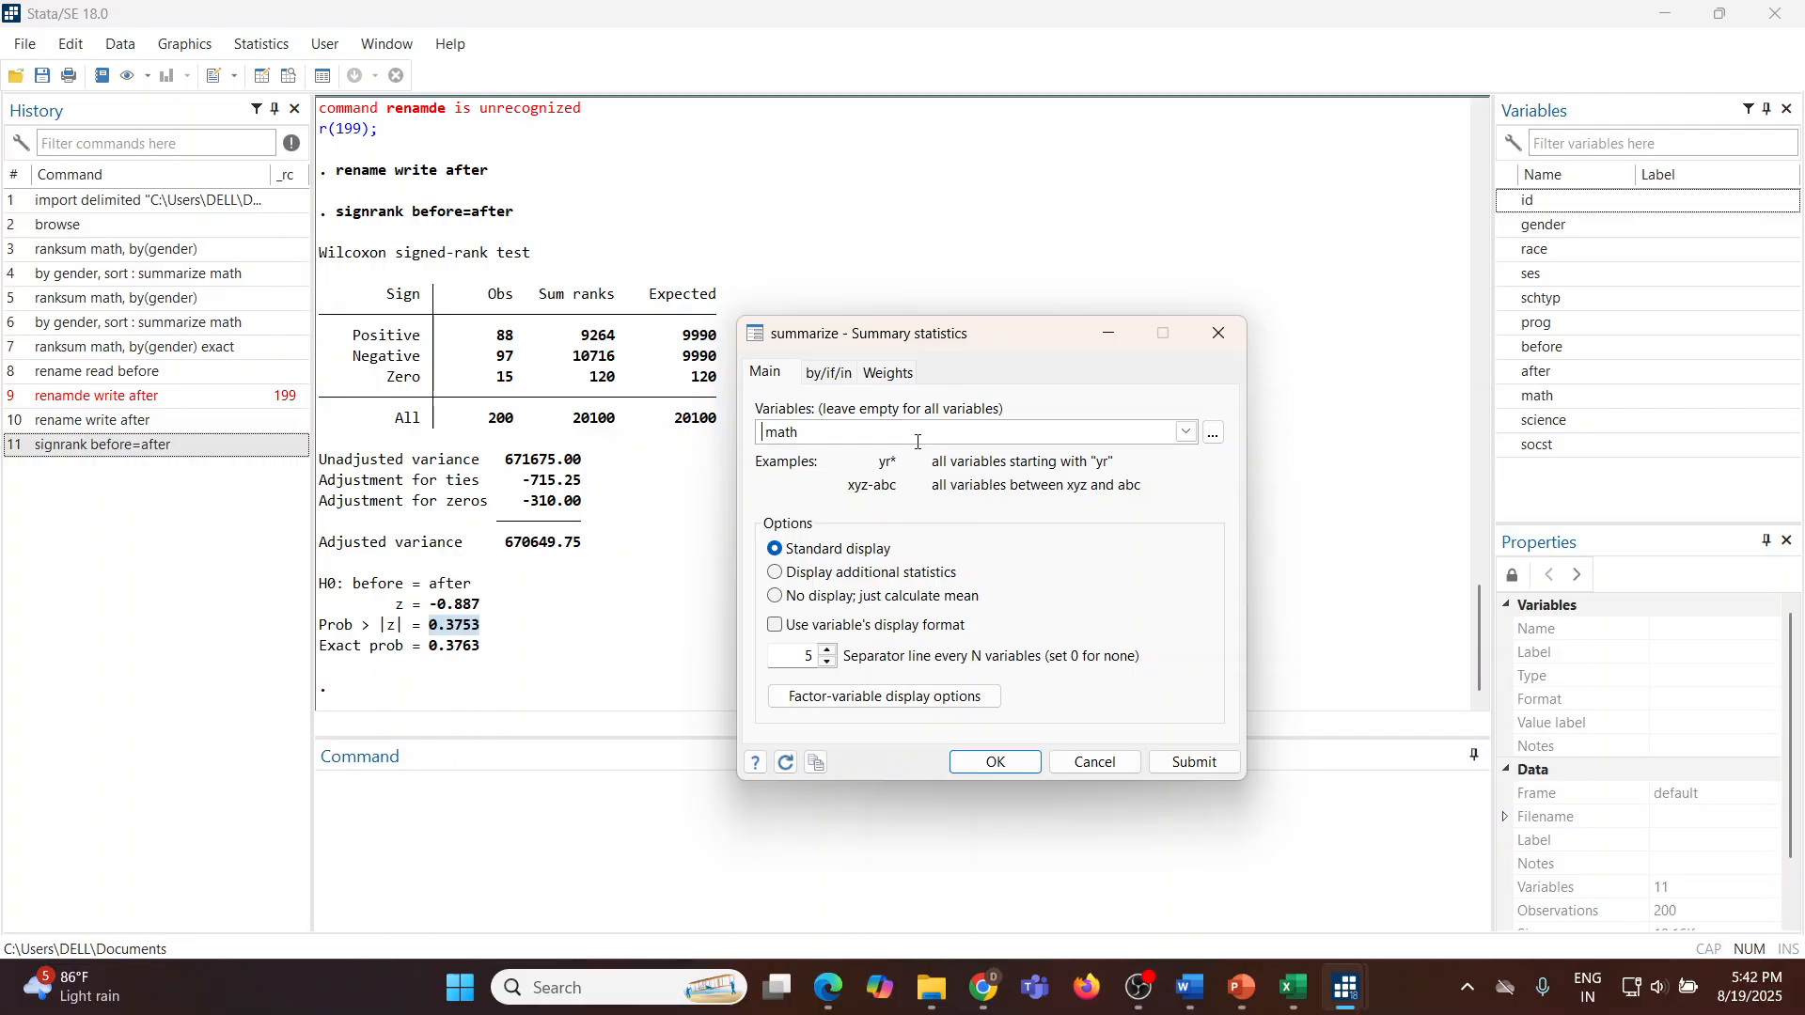
text(mat)
key(BackSpace)
key(BackSpace)
key(BackSpace)
click(1186, 433)
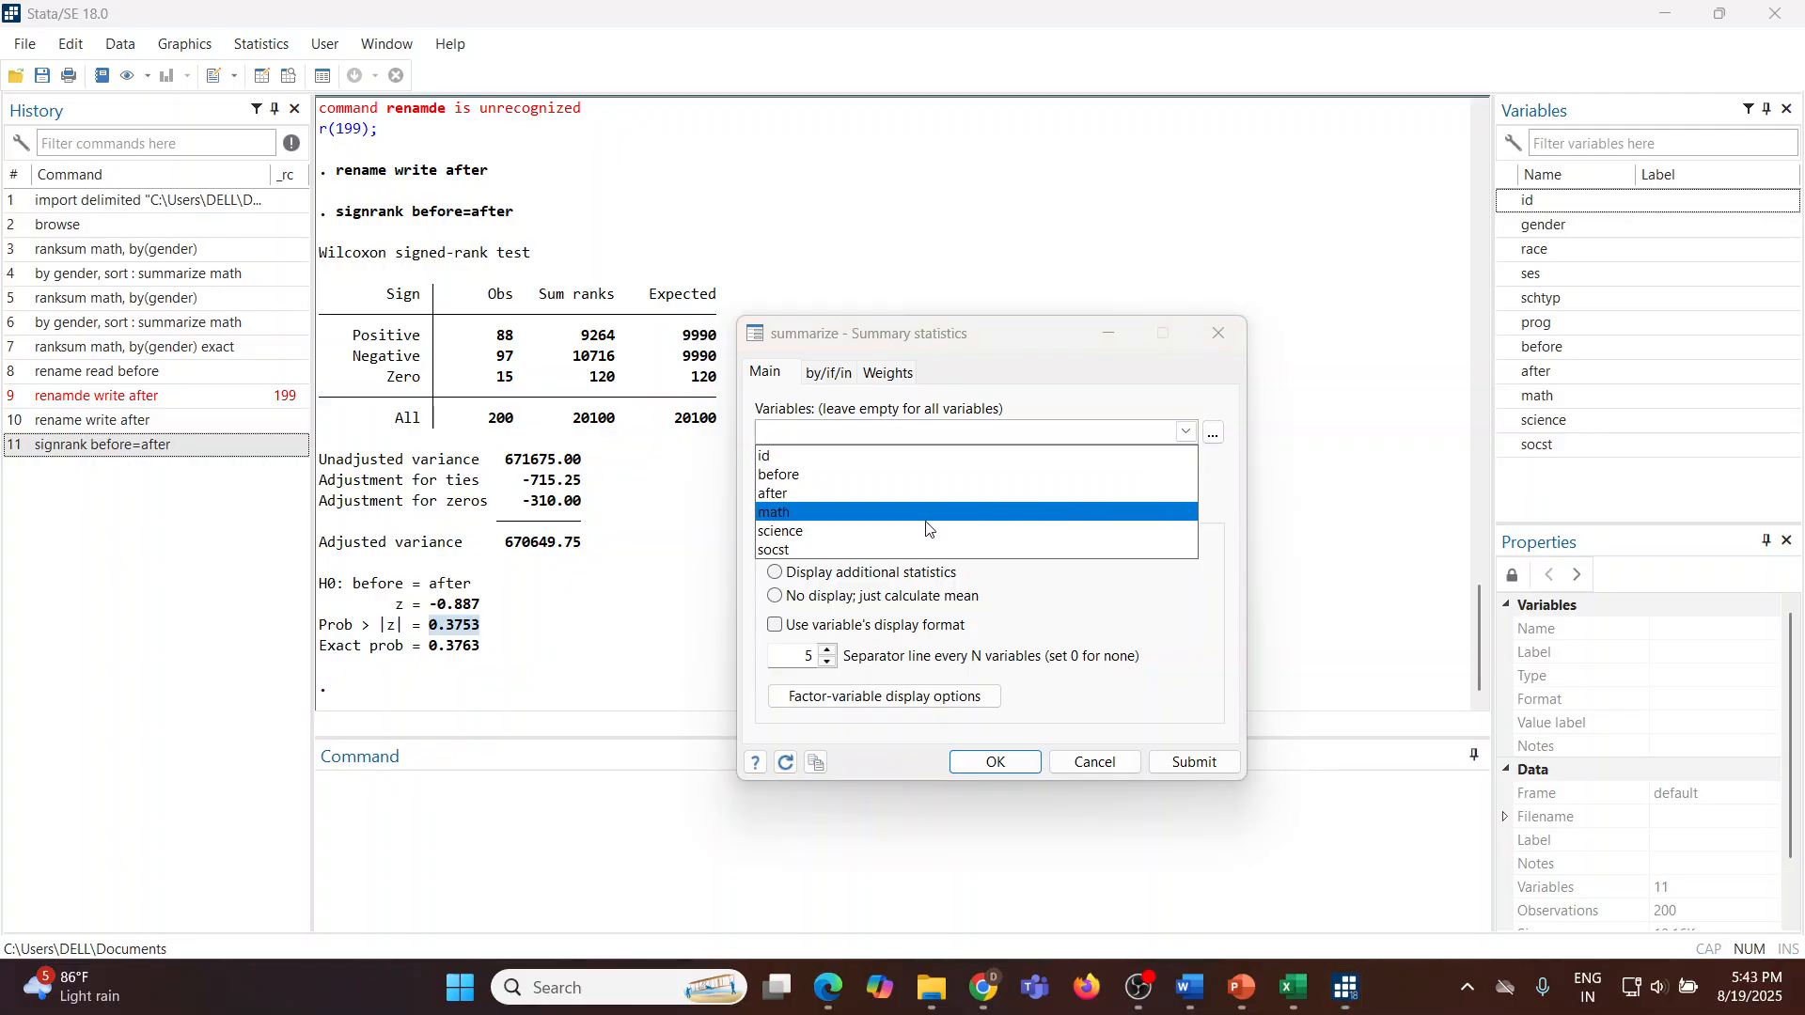
click(844, 476)
click(844, 494)
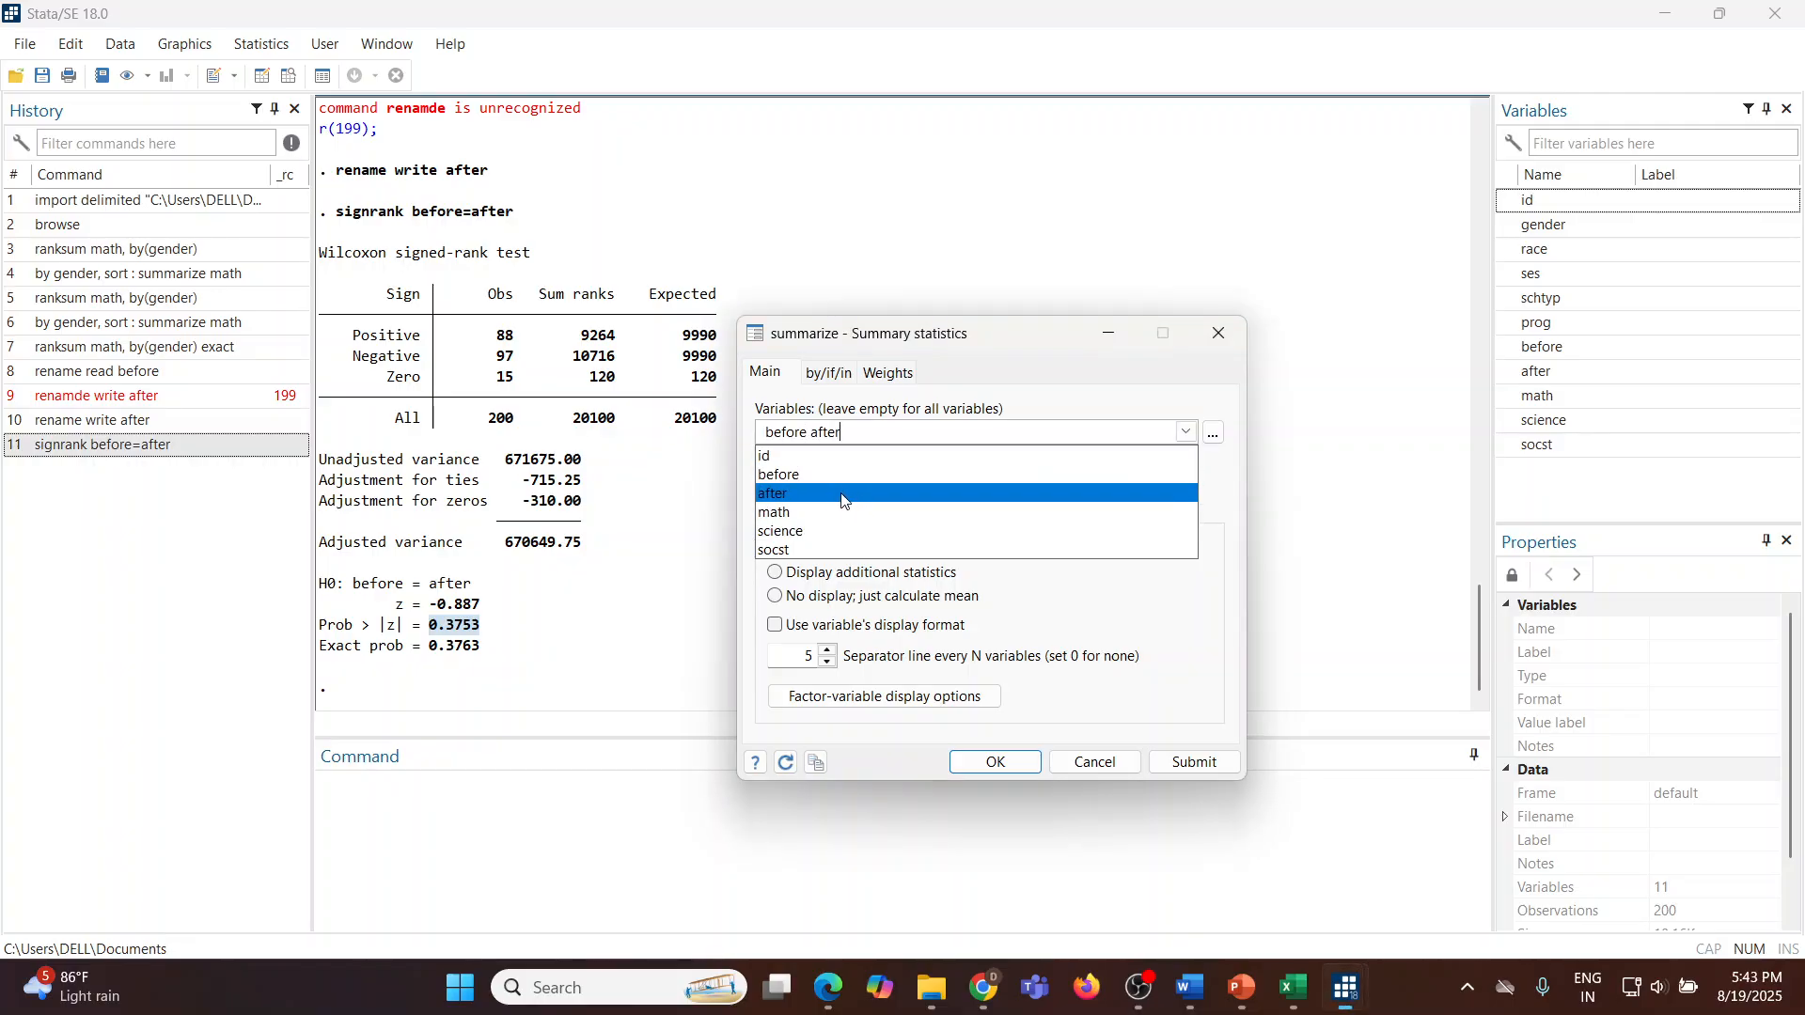
click(1203, 769)
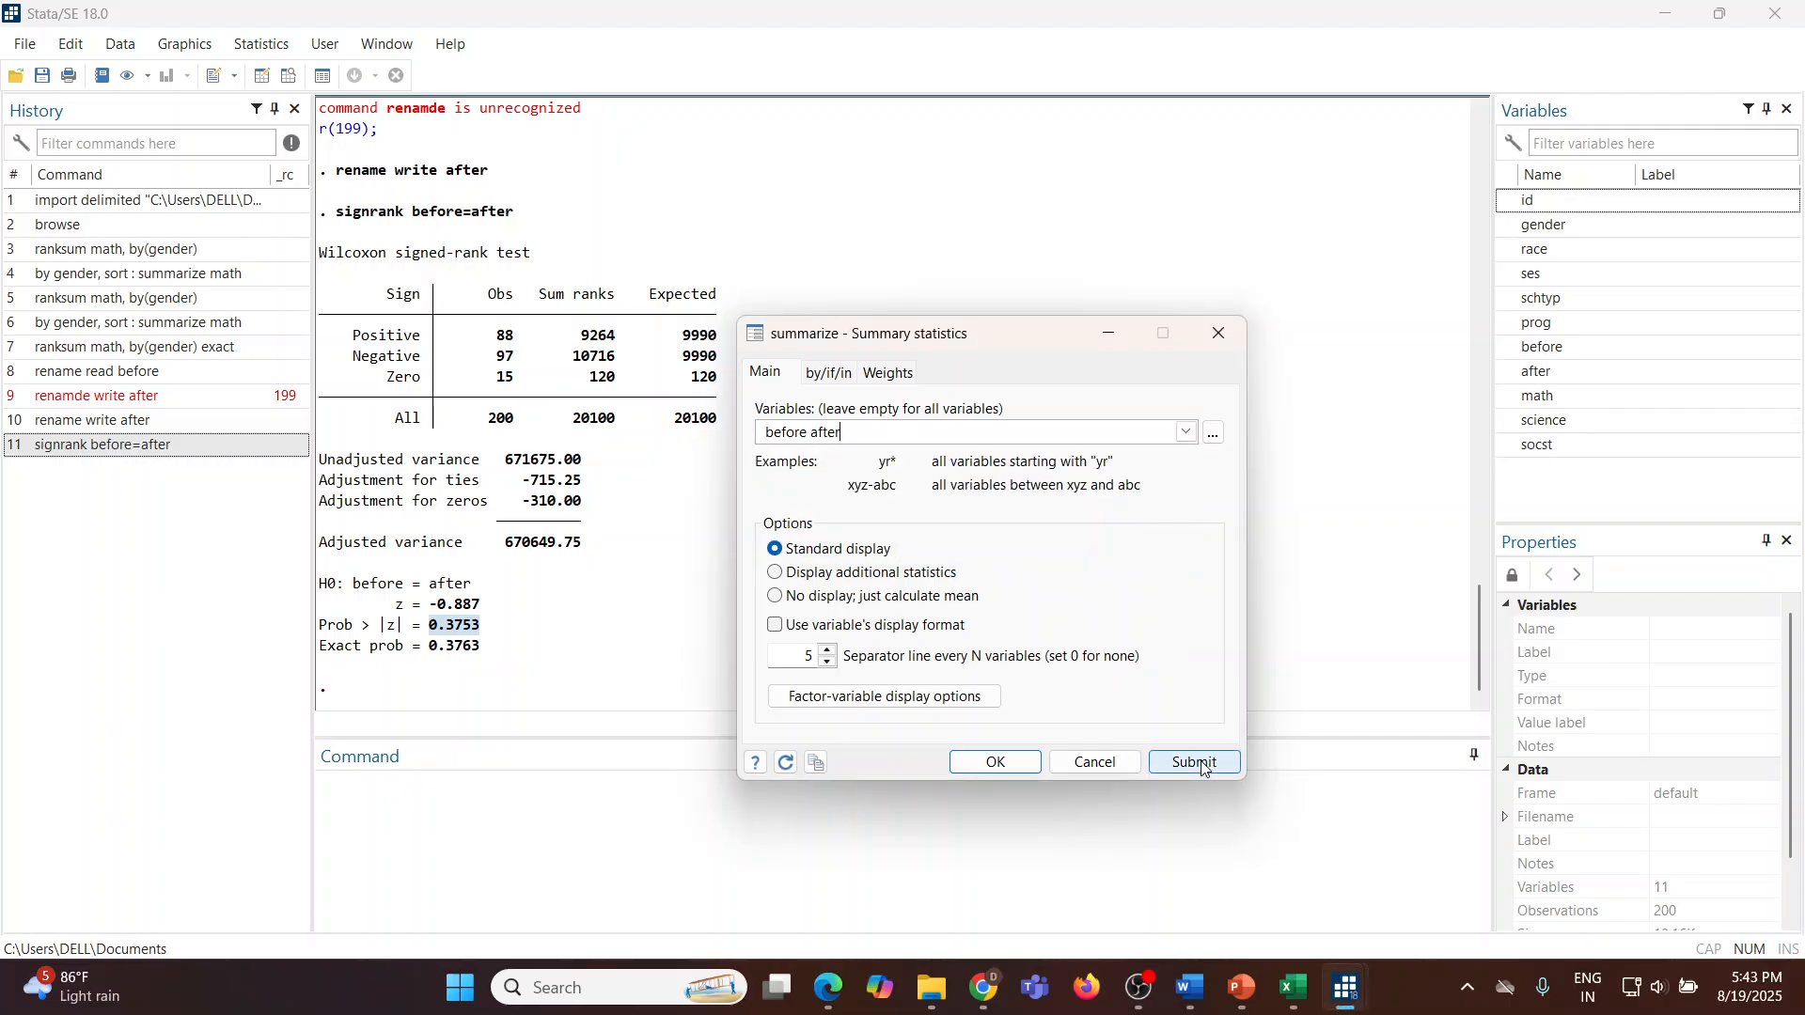
click(1095, 763)
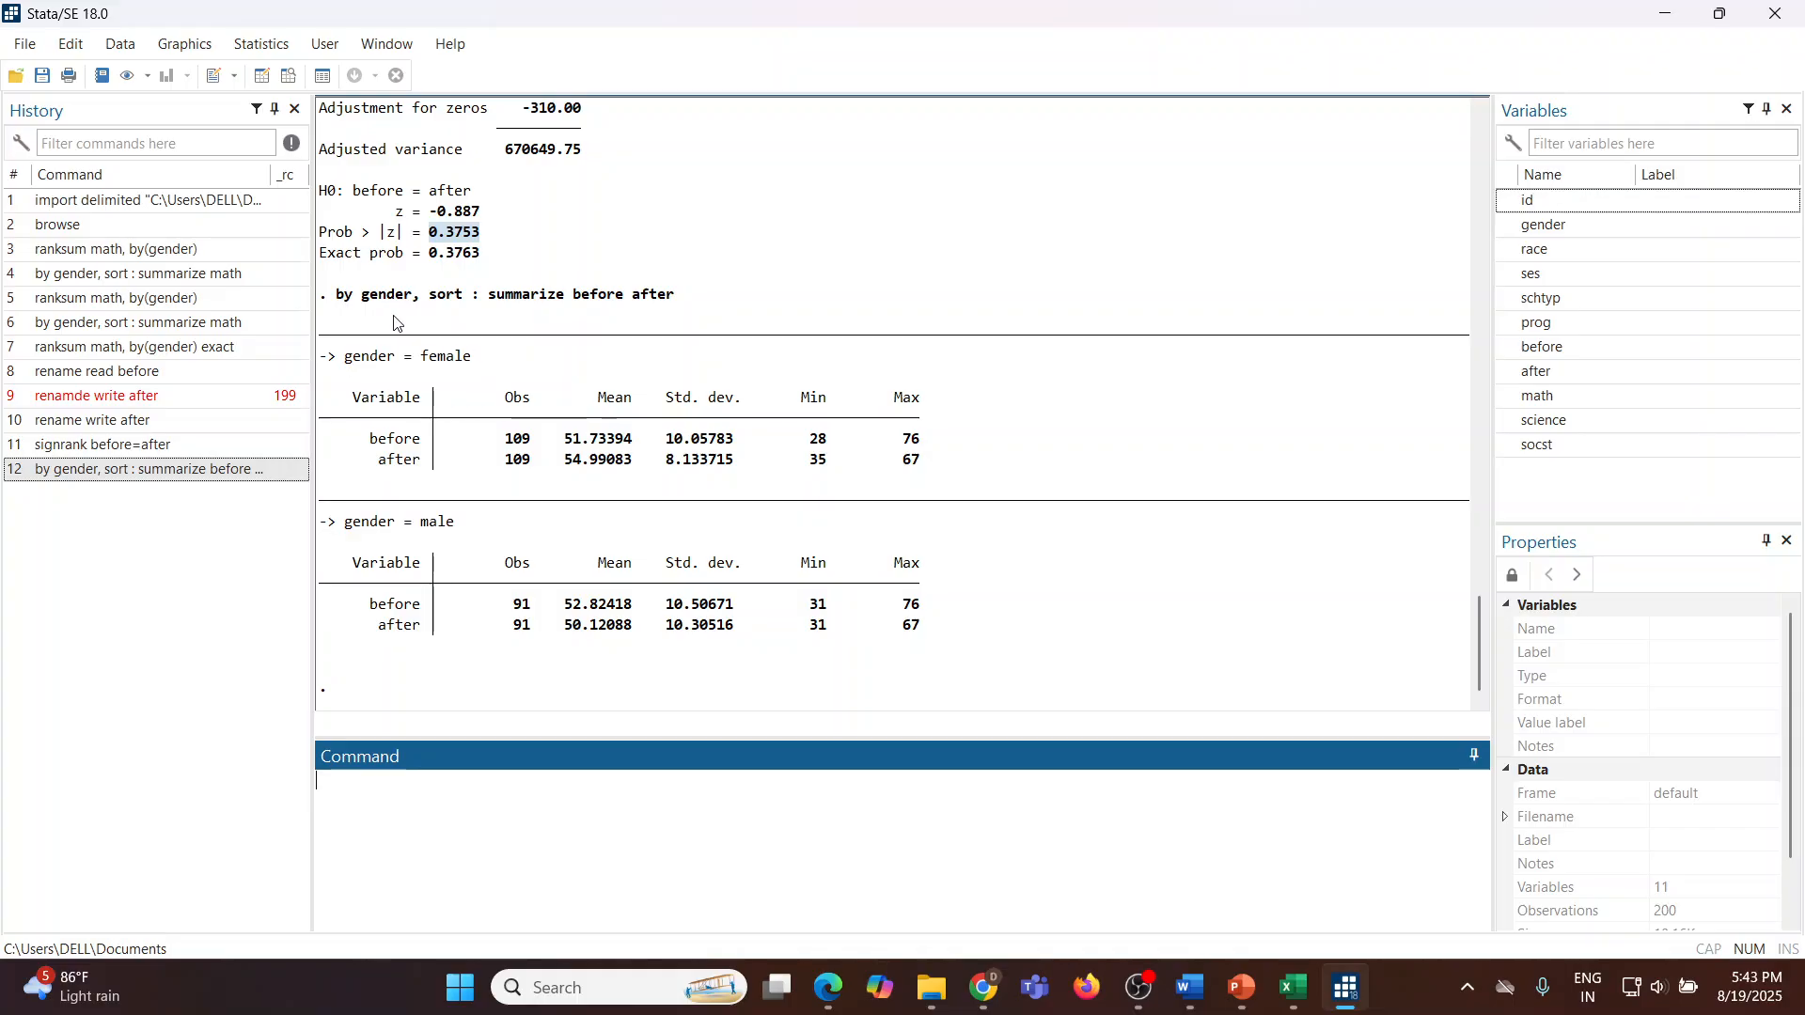
Step: Summarize before and after for the whole sample without gender groups through the Summary statistics dialog, and highlight the mean of after
click(275, 49)
mouse_move(358, 74)
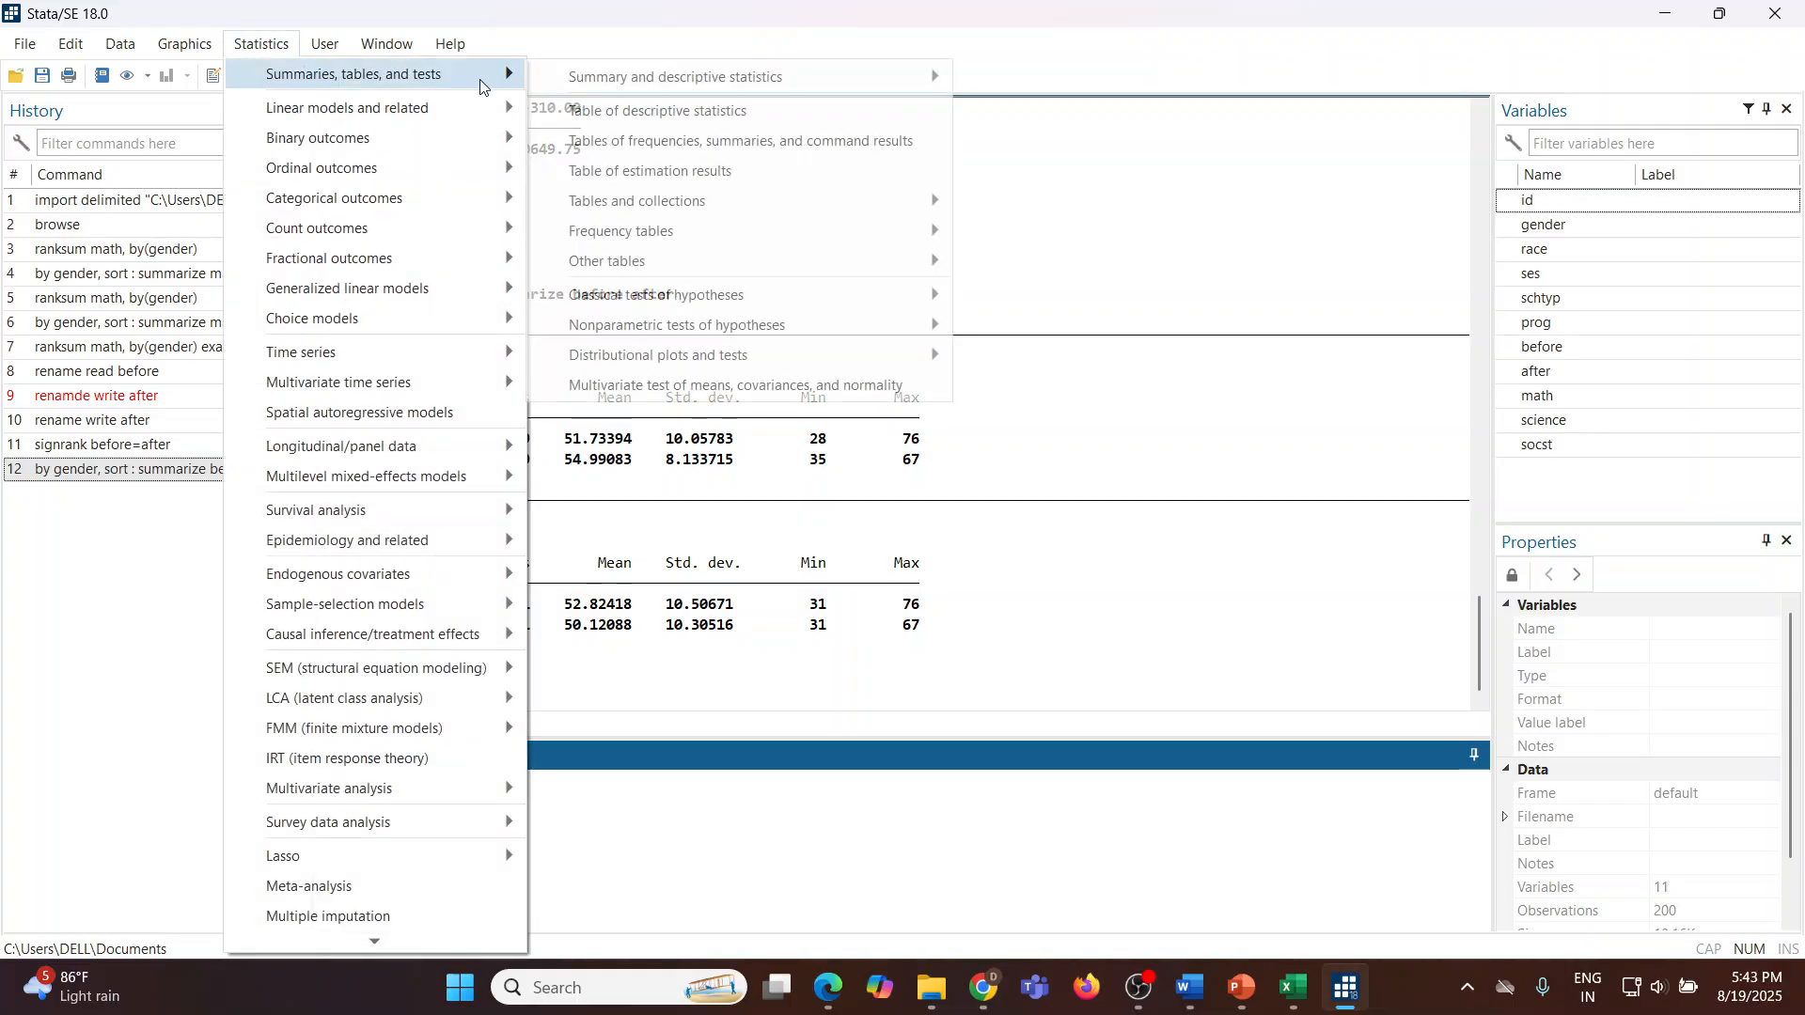
mouse_move(676, 77)
click(1022, 83)
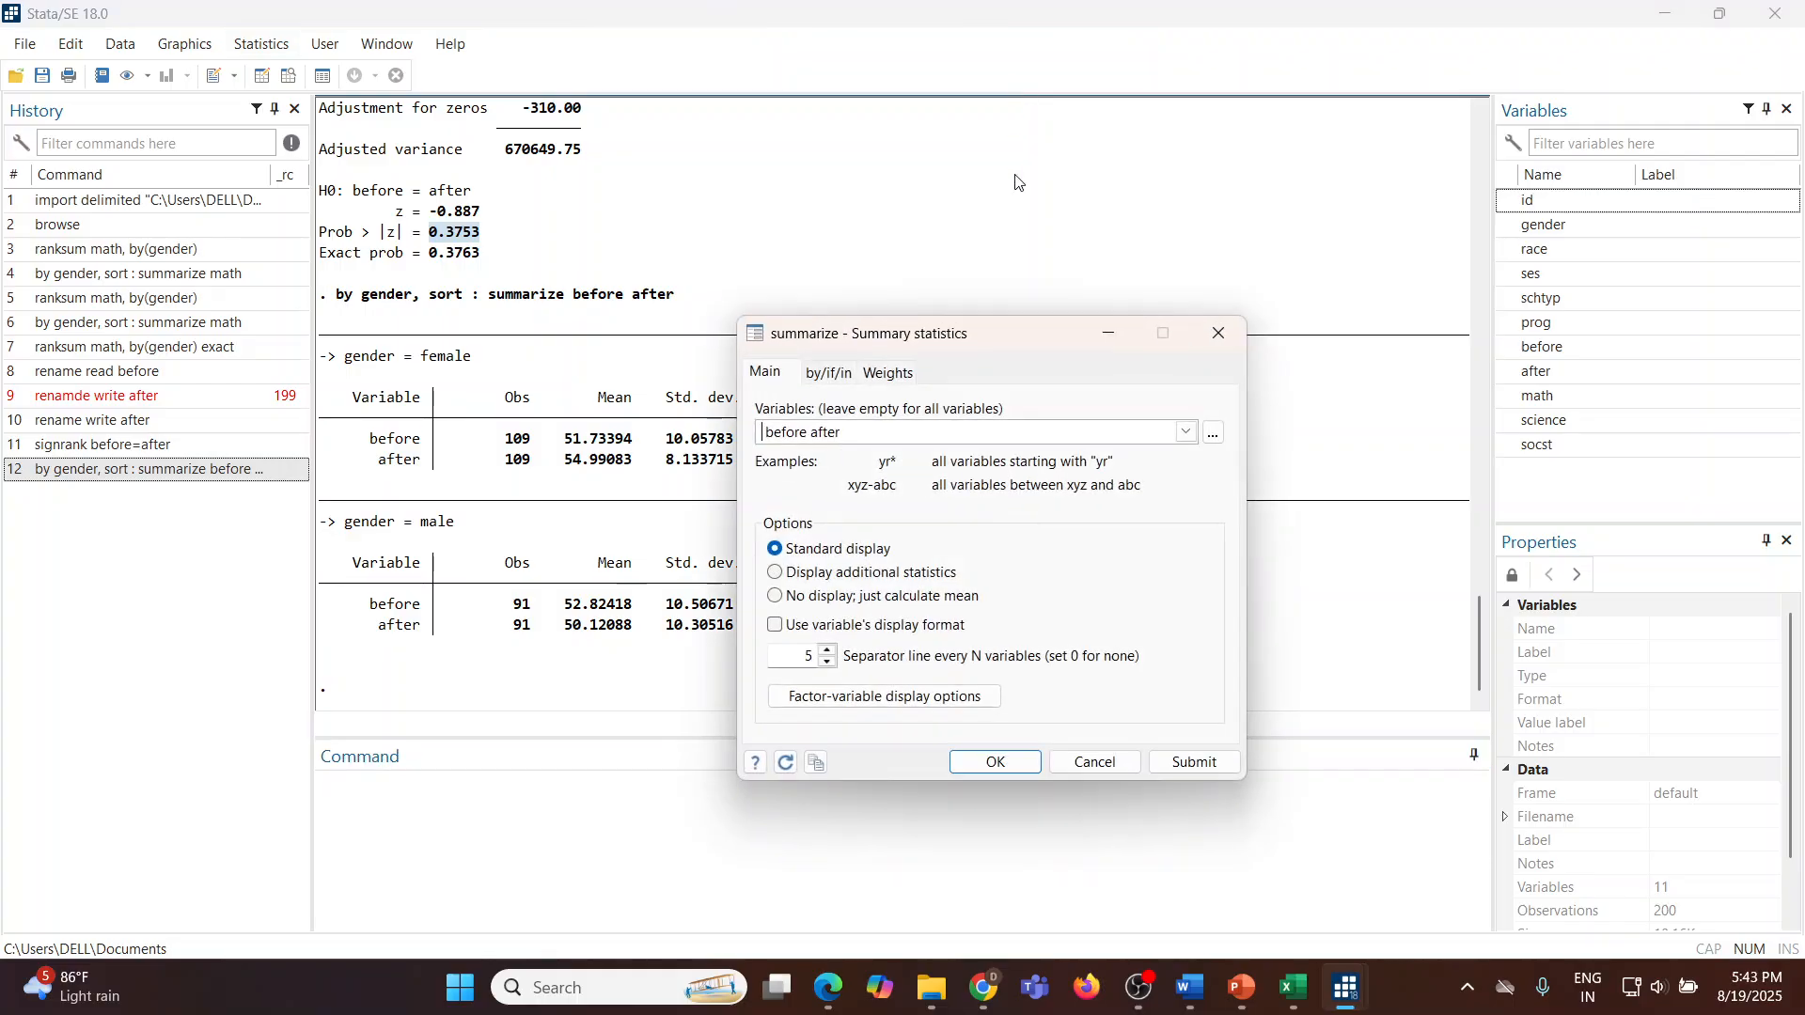
click(831, 376)
click(772, 407)
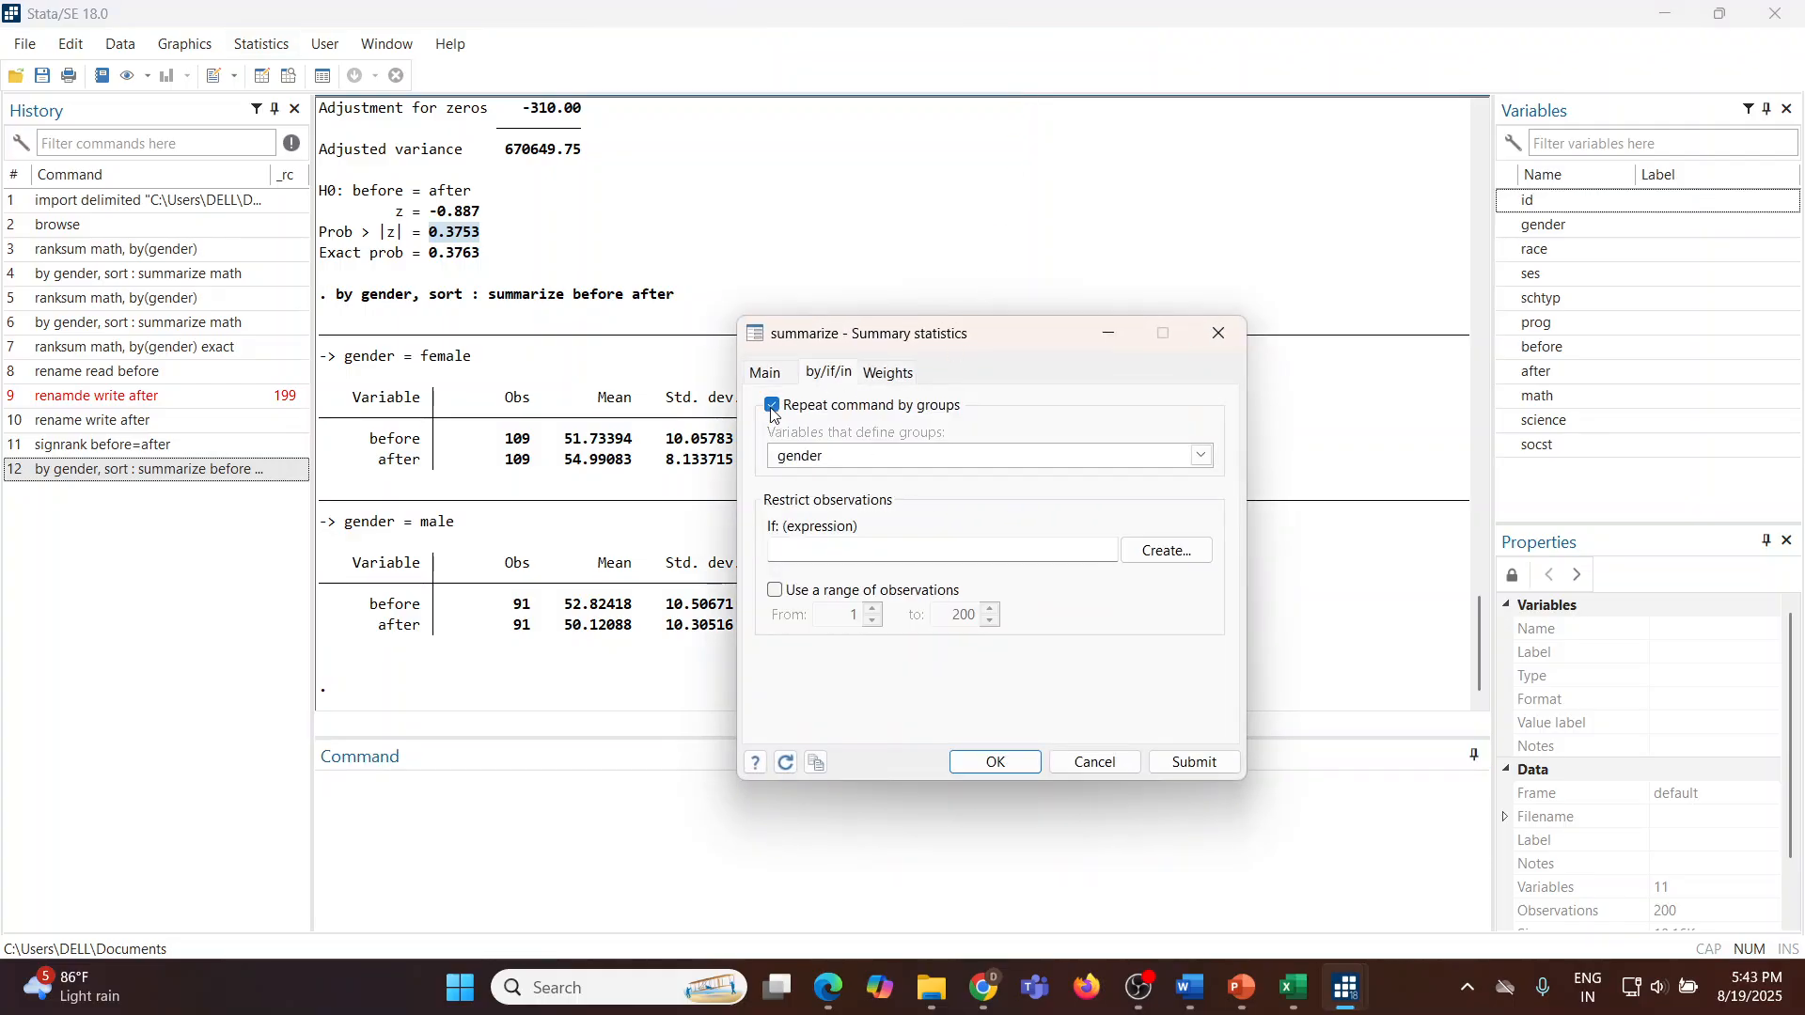
click(1195, 763)
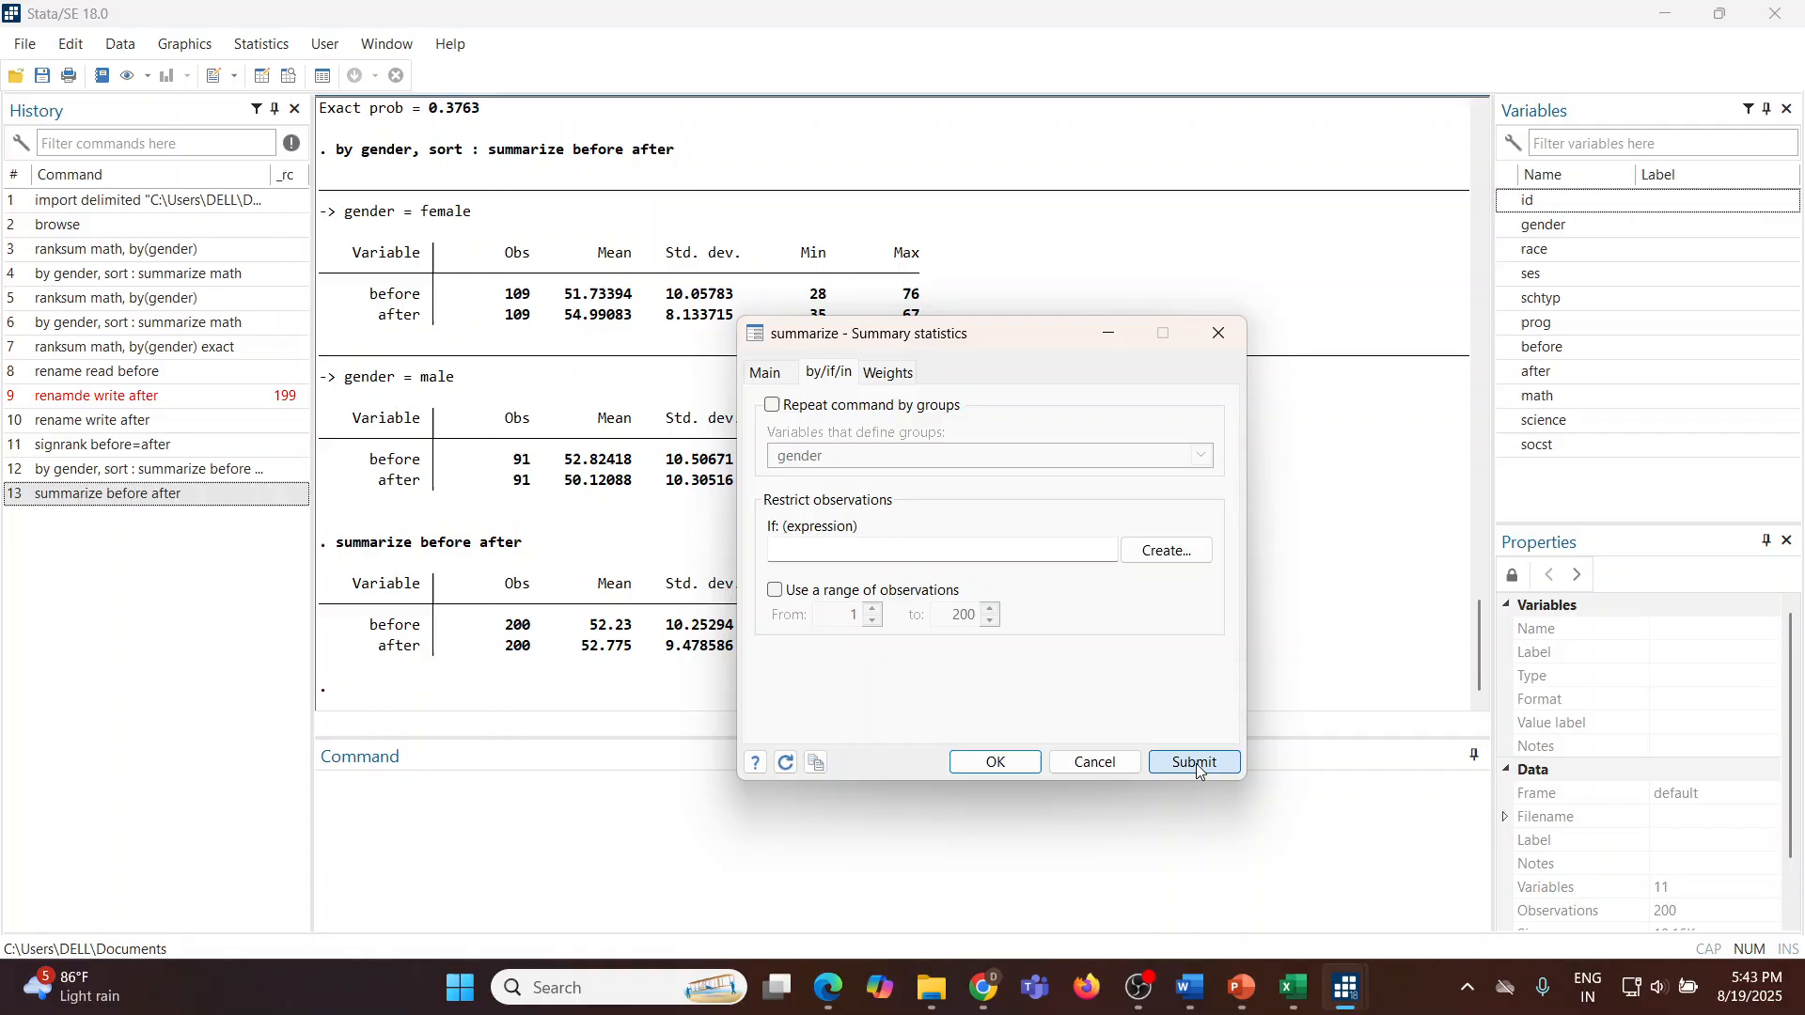
click(1109, 765)
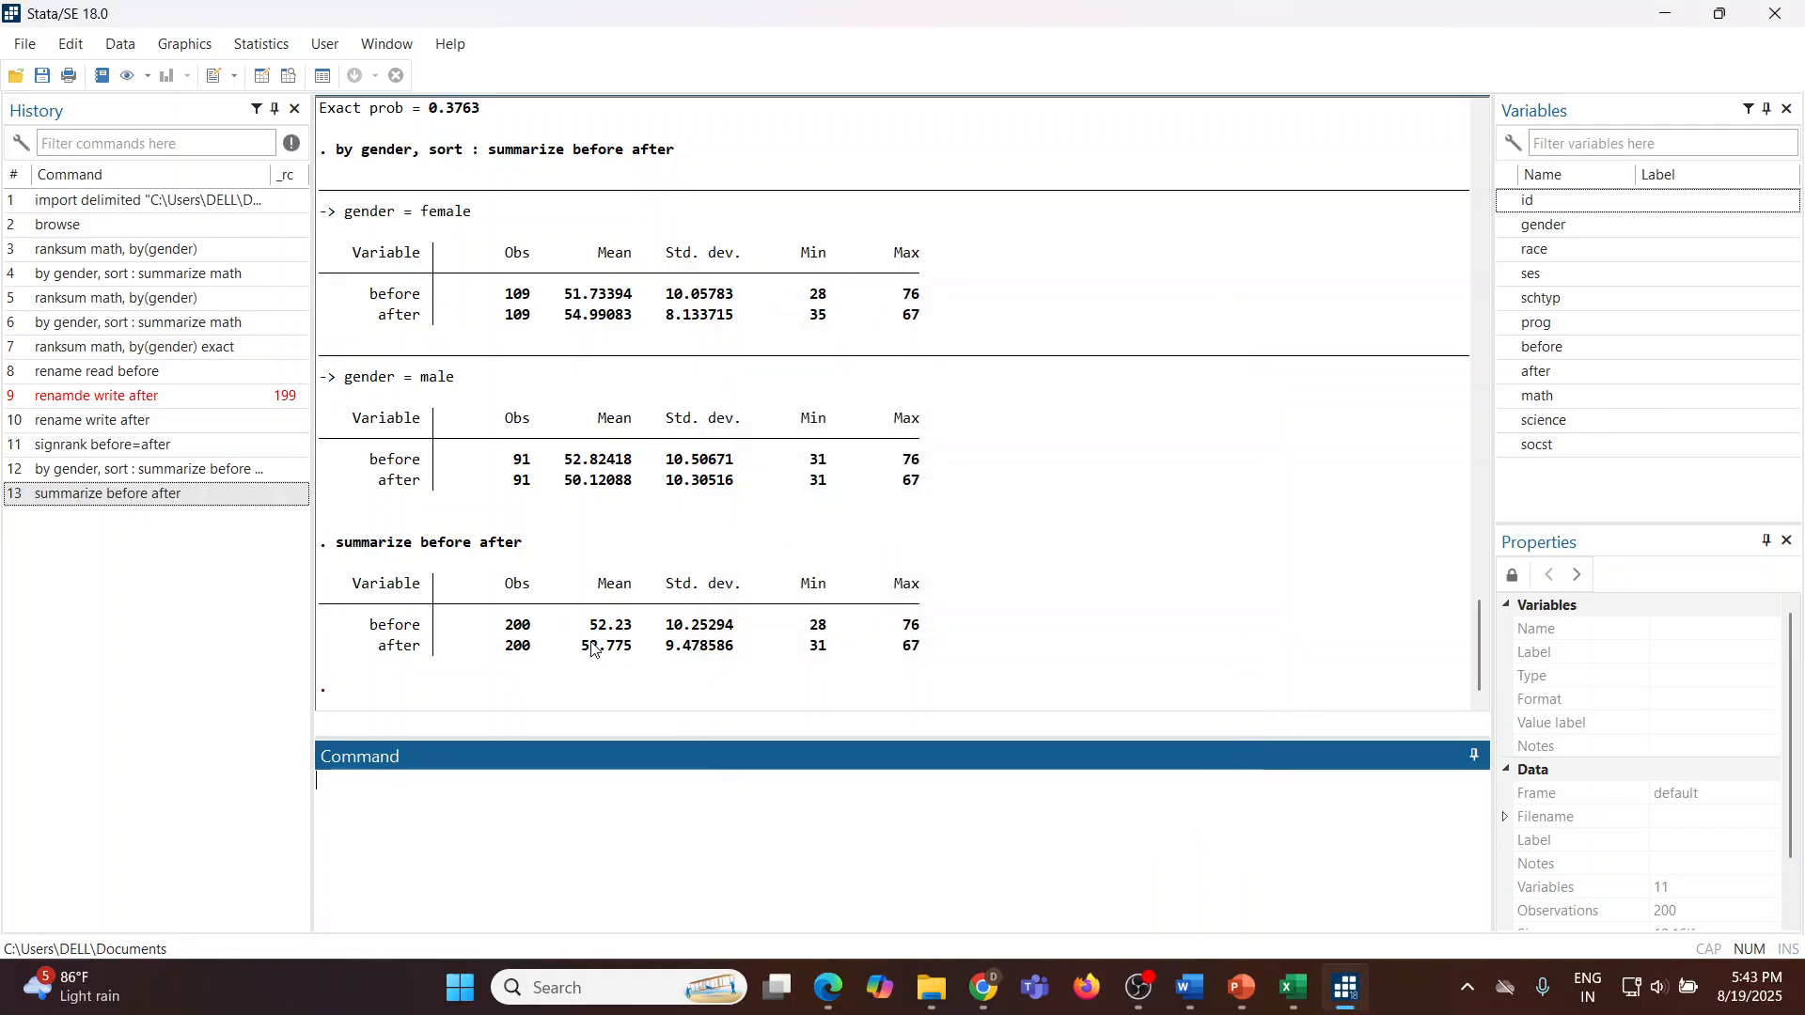
drag(590, 627, 652, 652)
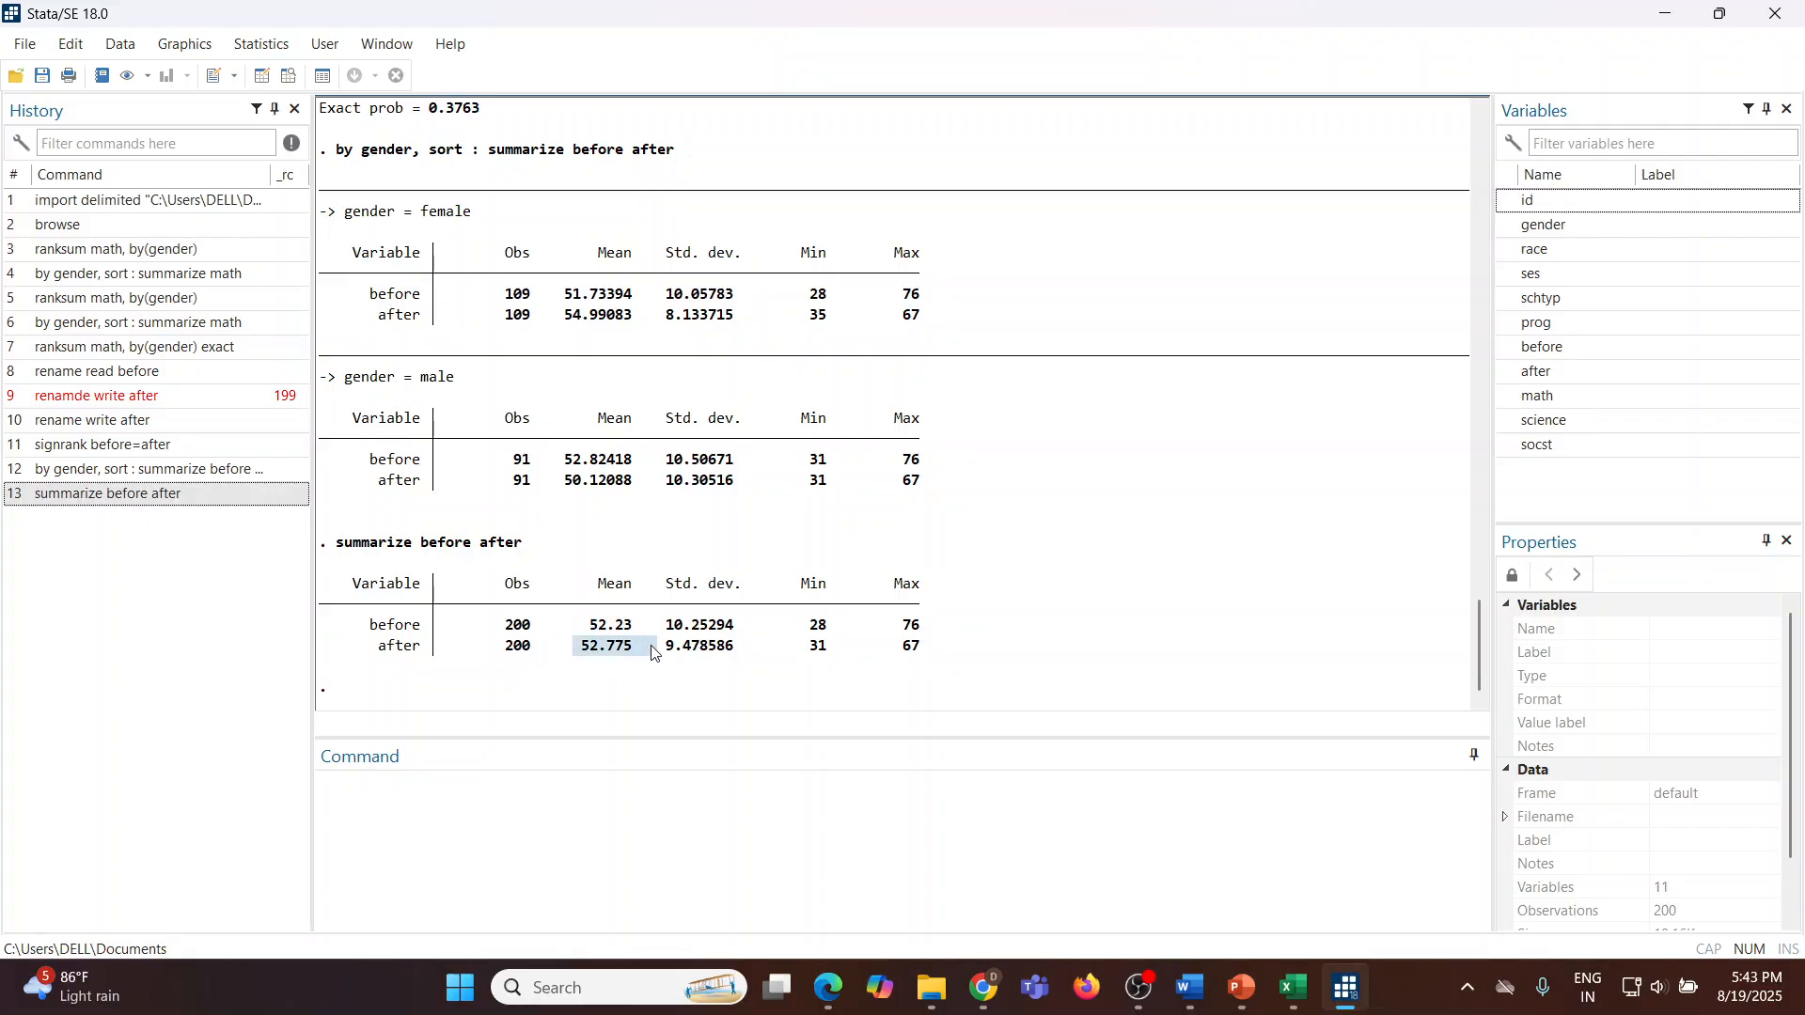
Step: Run the command summarize before after
click(494, 822)
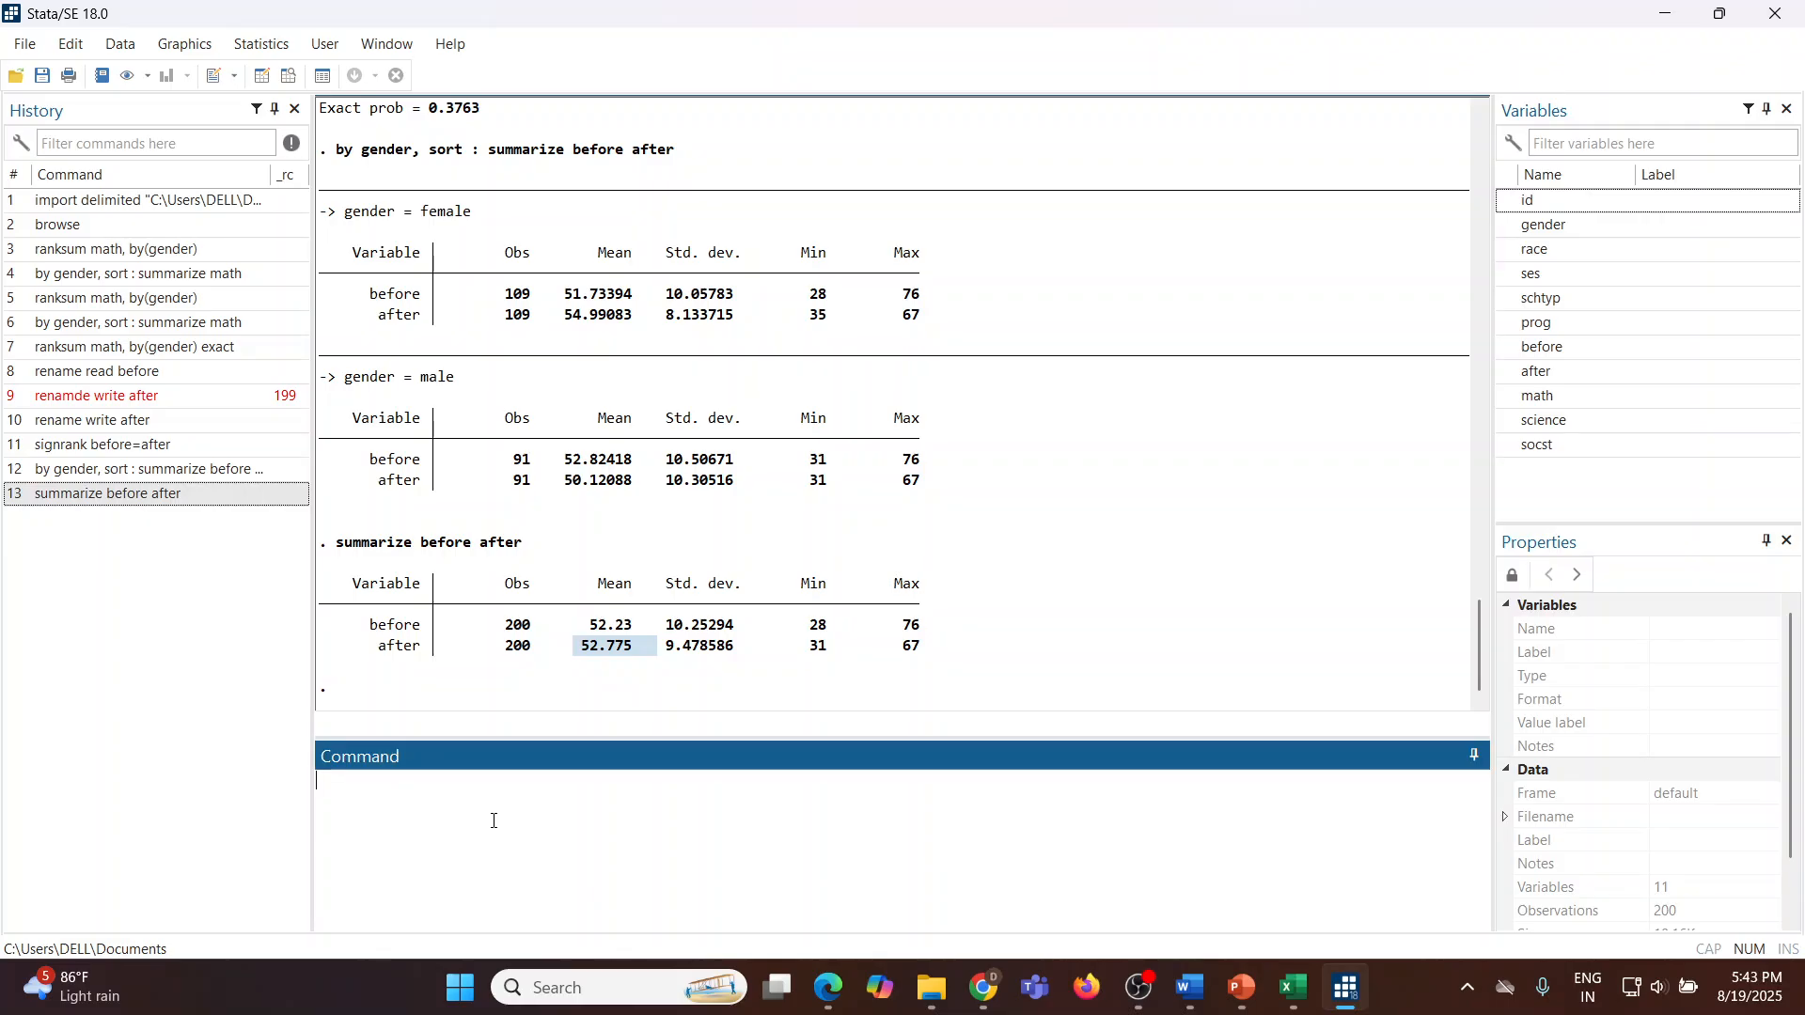
text(s)
text(uma)
text(mm)
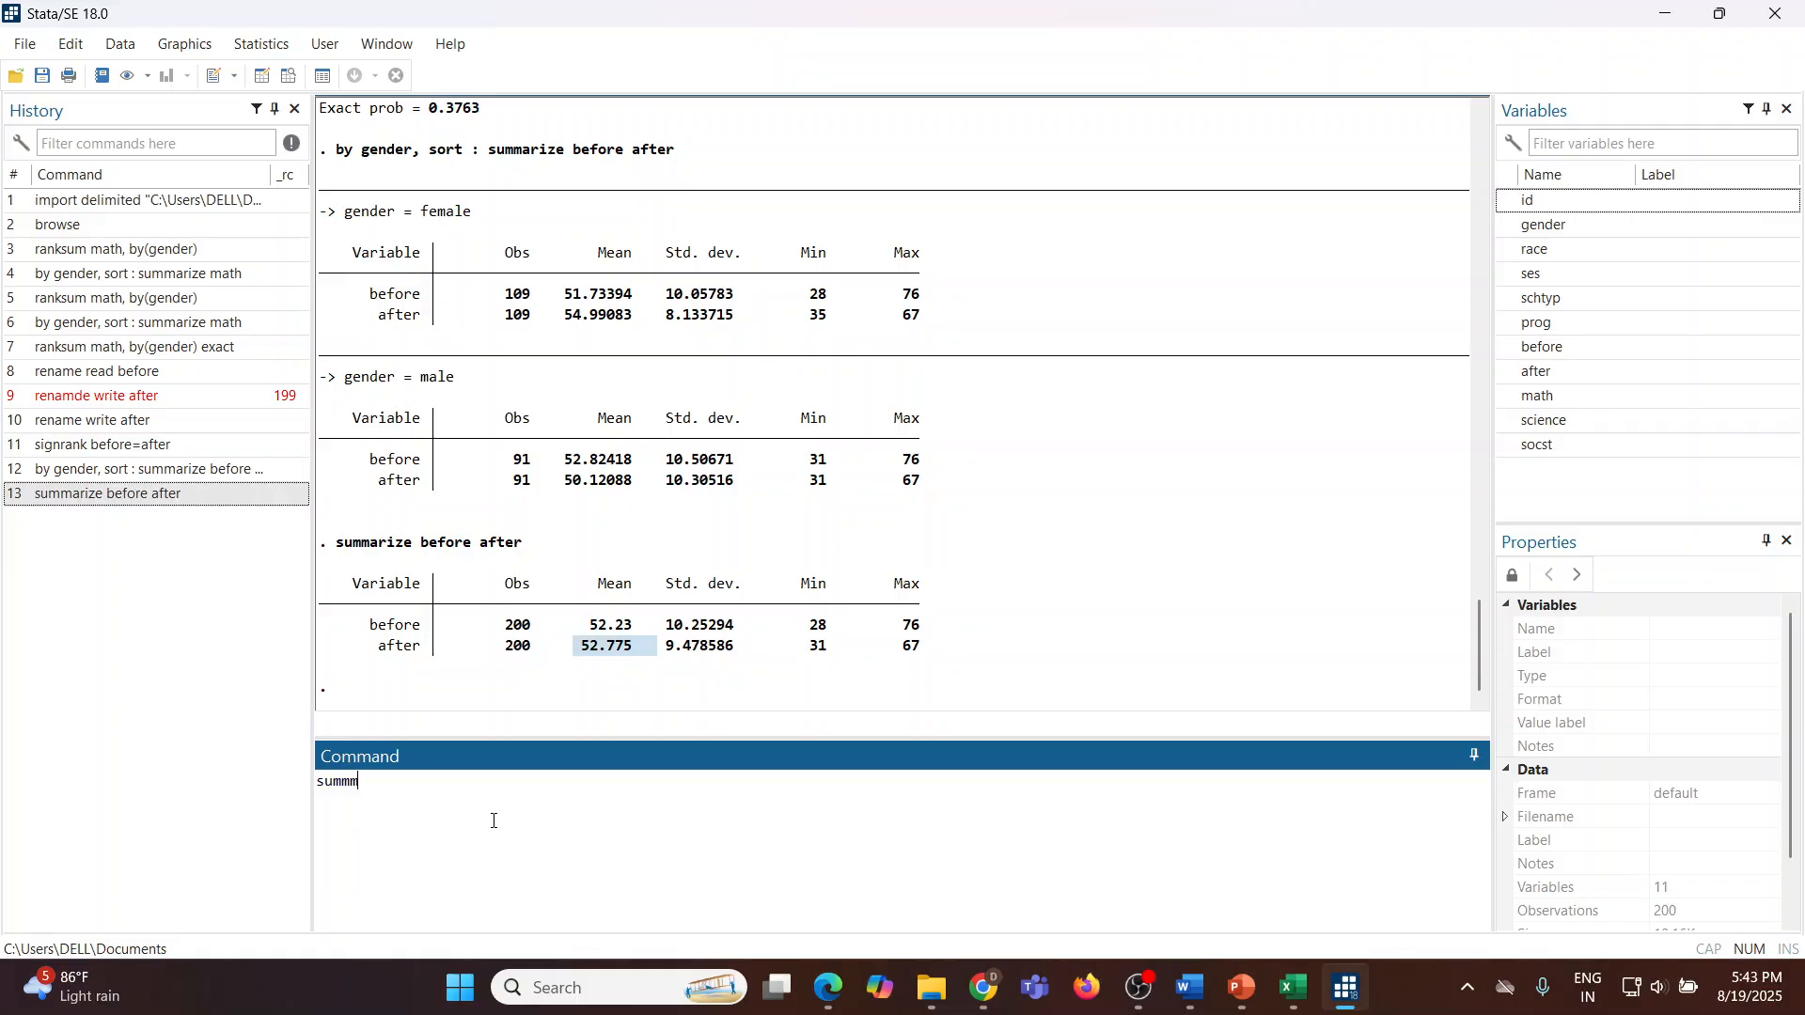
key(BackSpace)
text(arize before a)
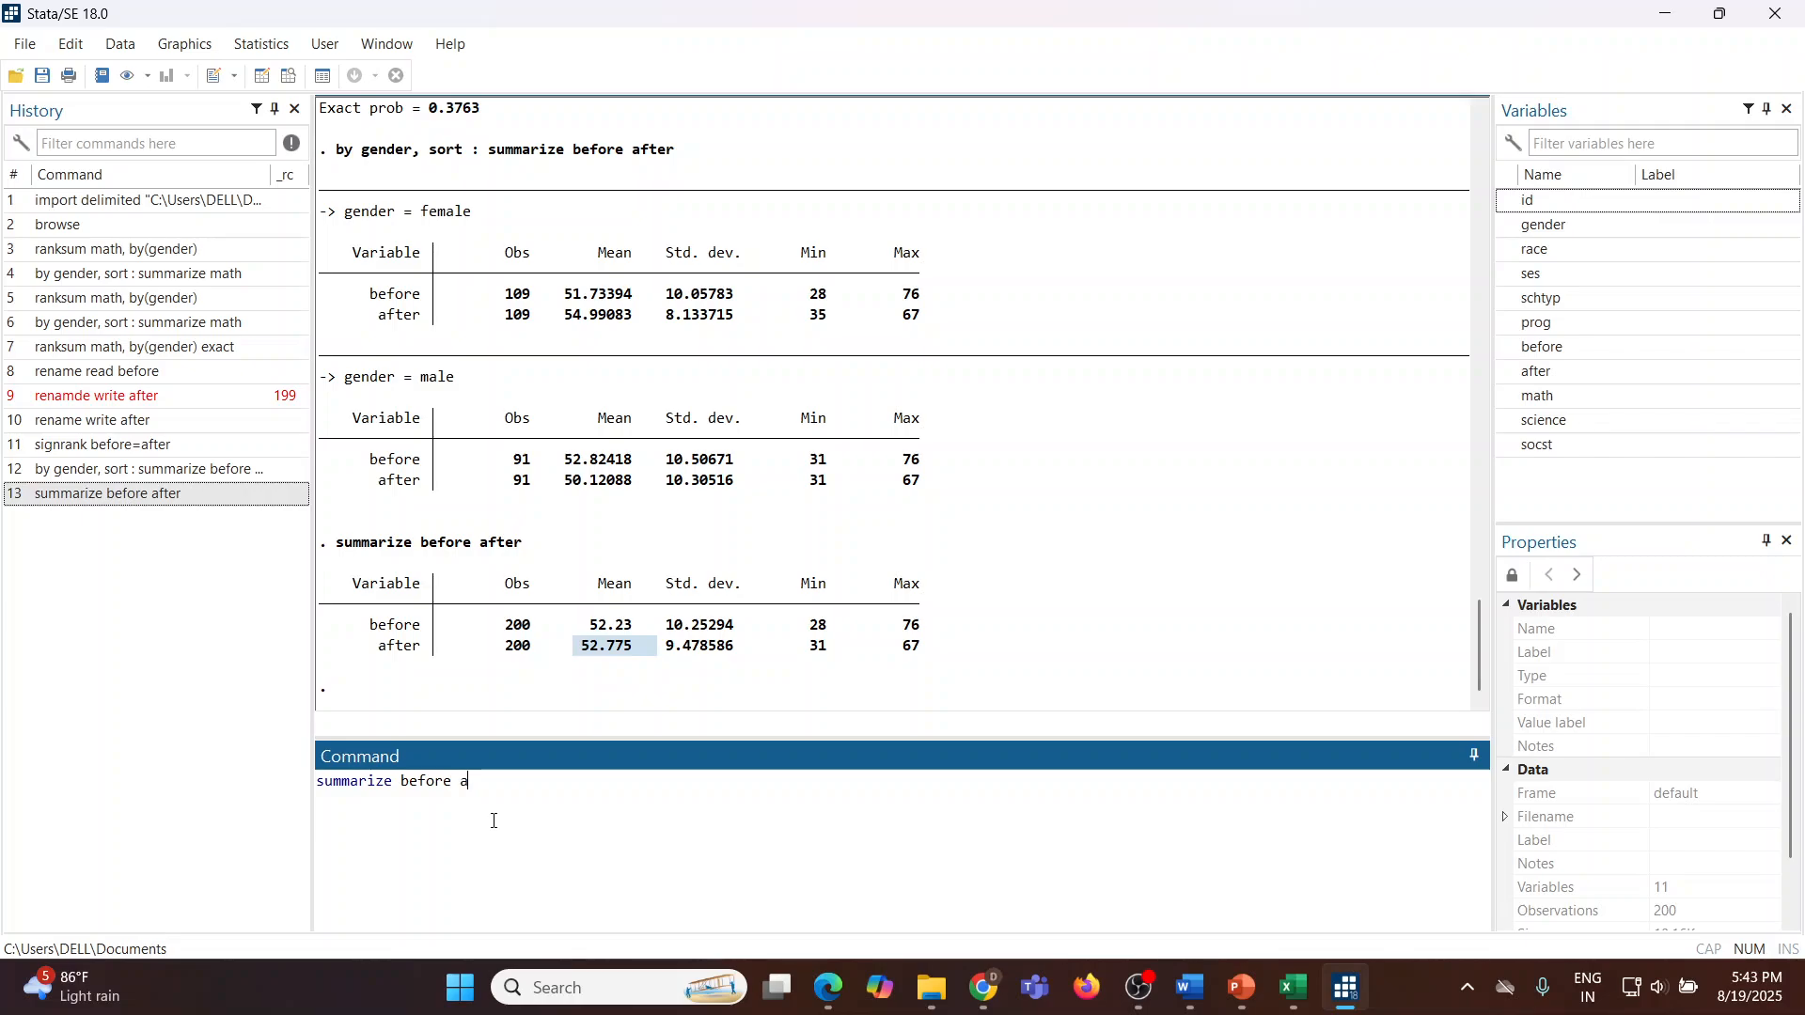
text(fter)
key(Return)
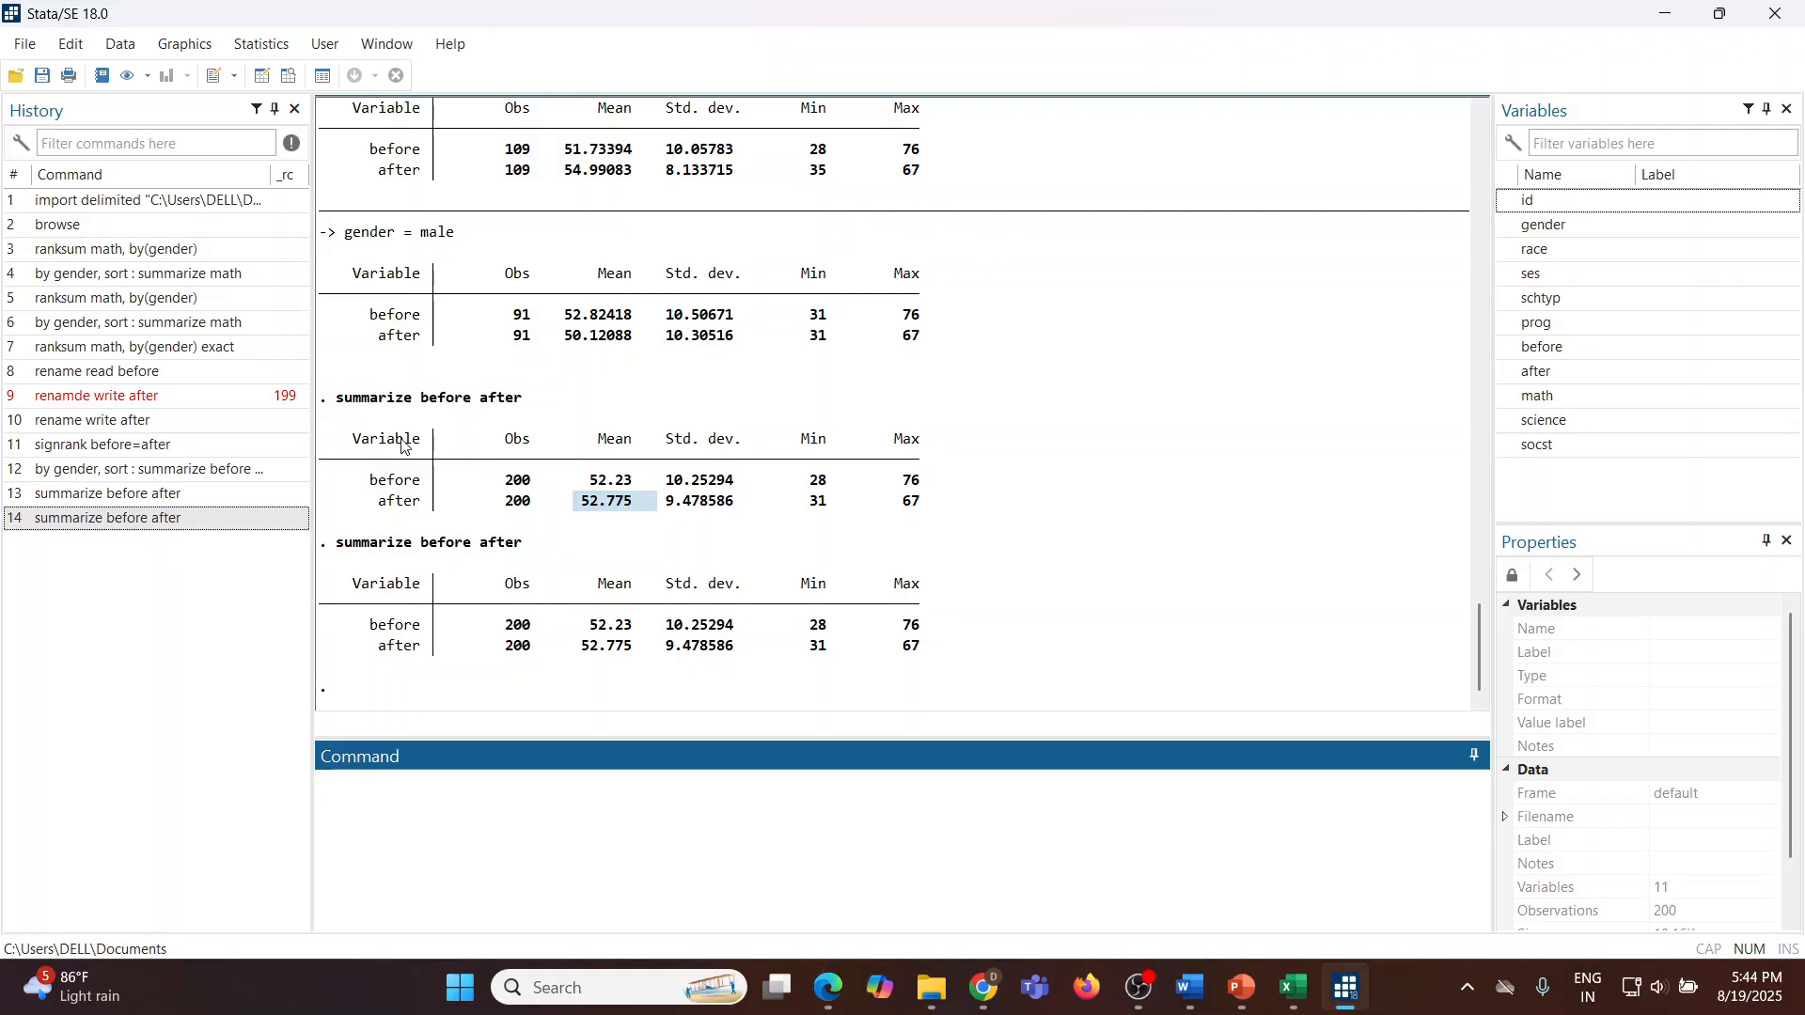
Step: Run the Wilcoxon matched-pairs signed-rank test of before against the expression after through its dialog, then close the dialog
click(264, 45)
mouse_move(343, 75)
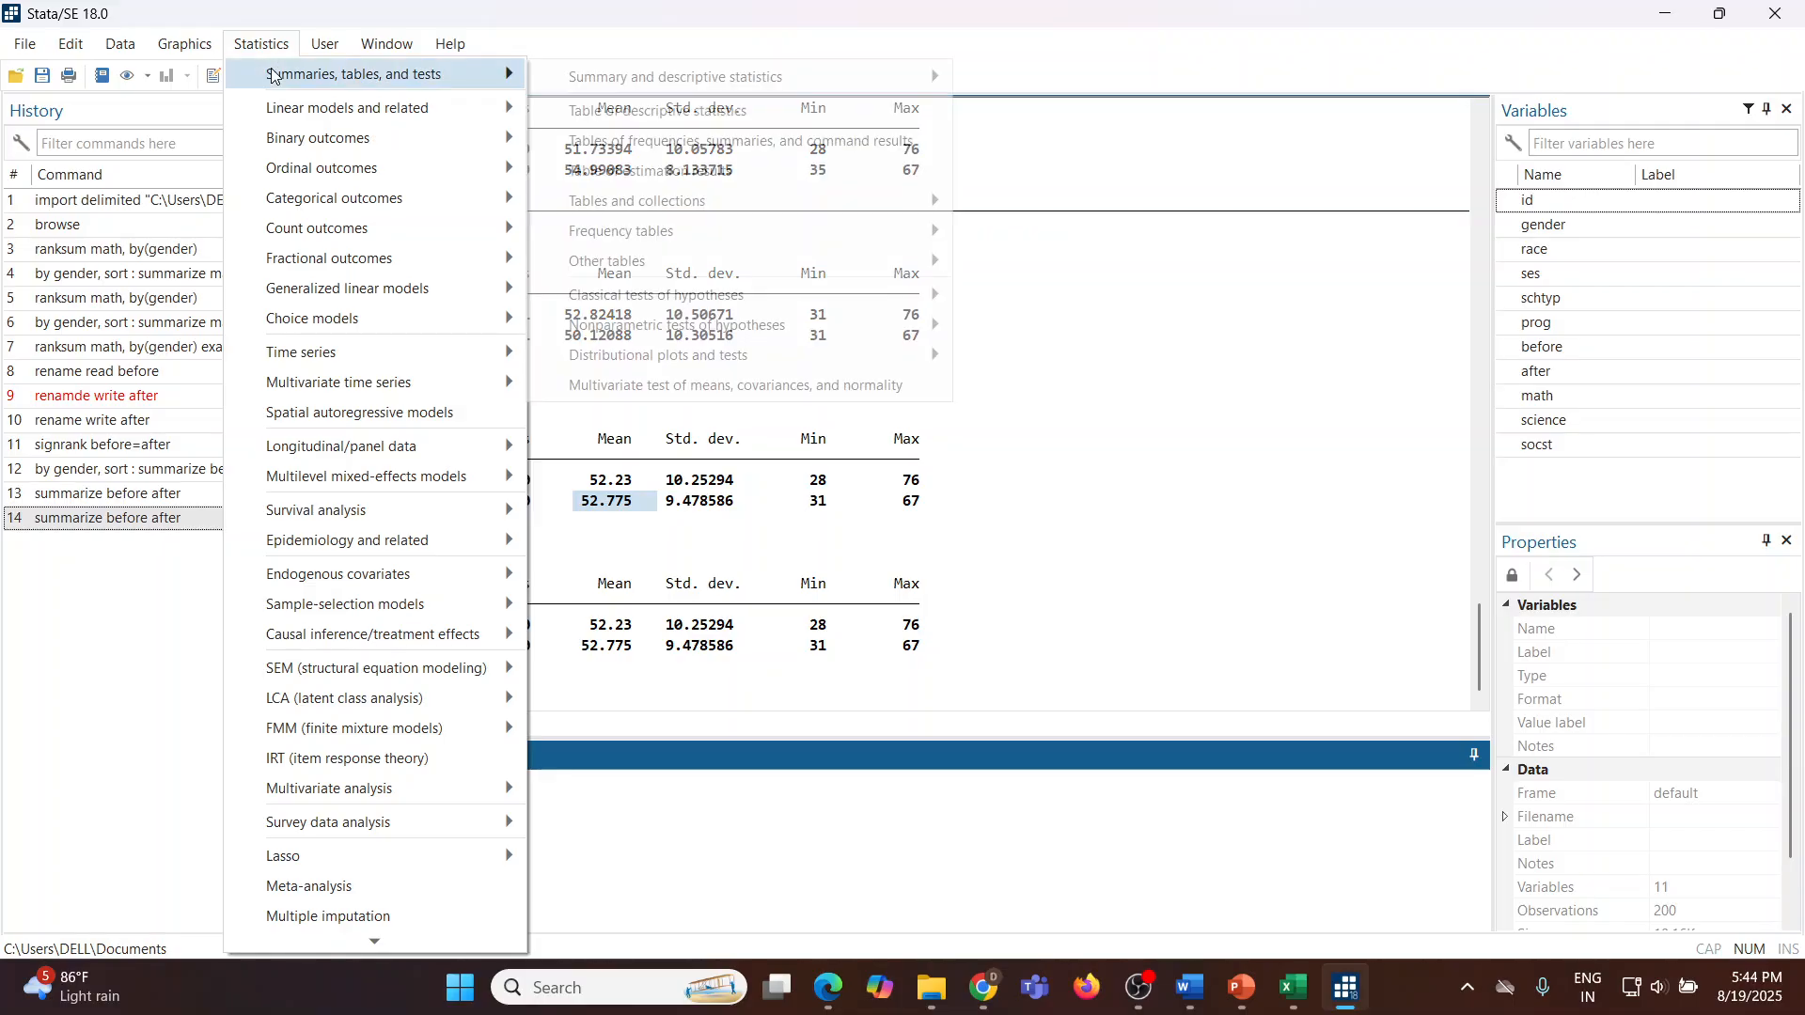
mouse_move(738, 329)
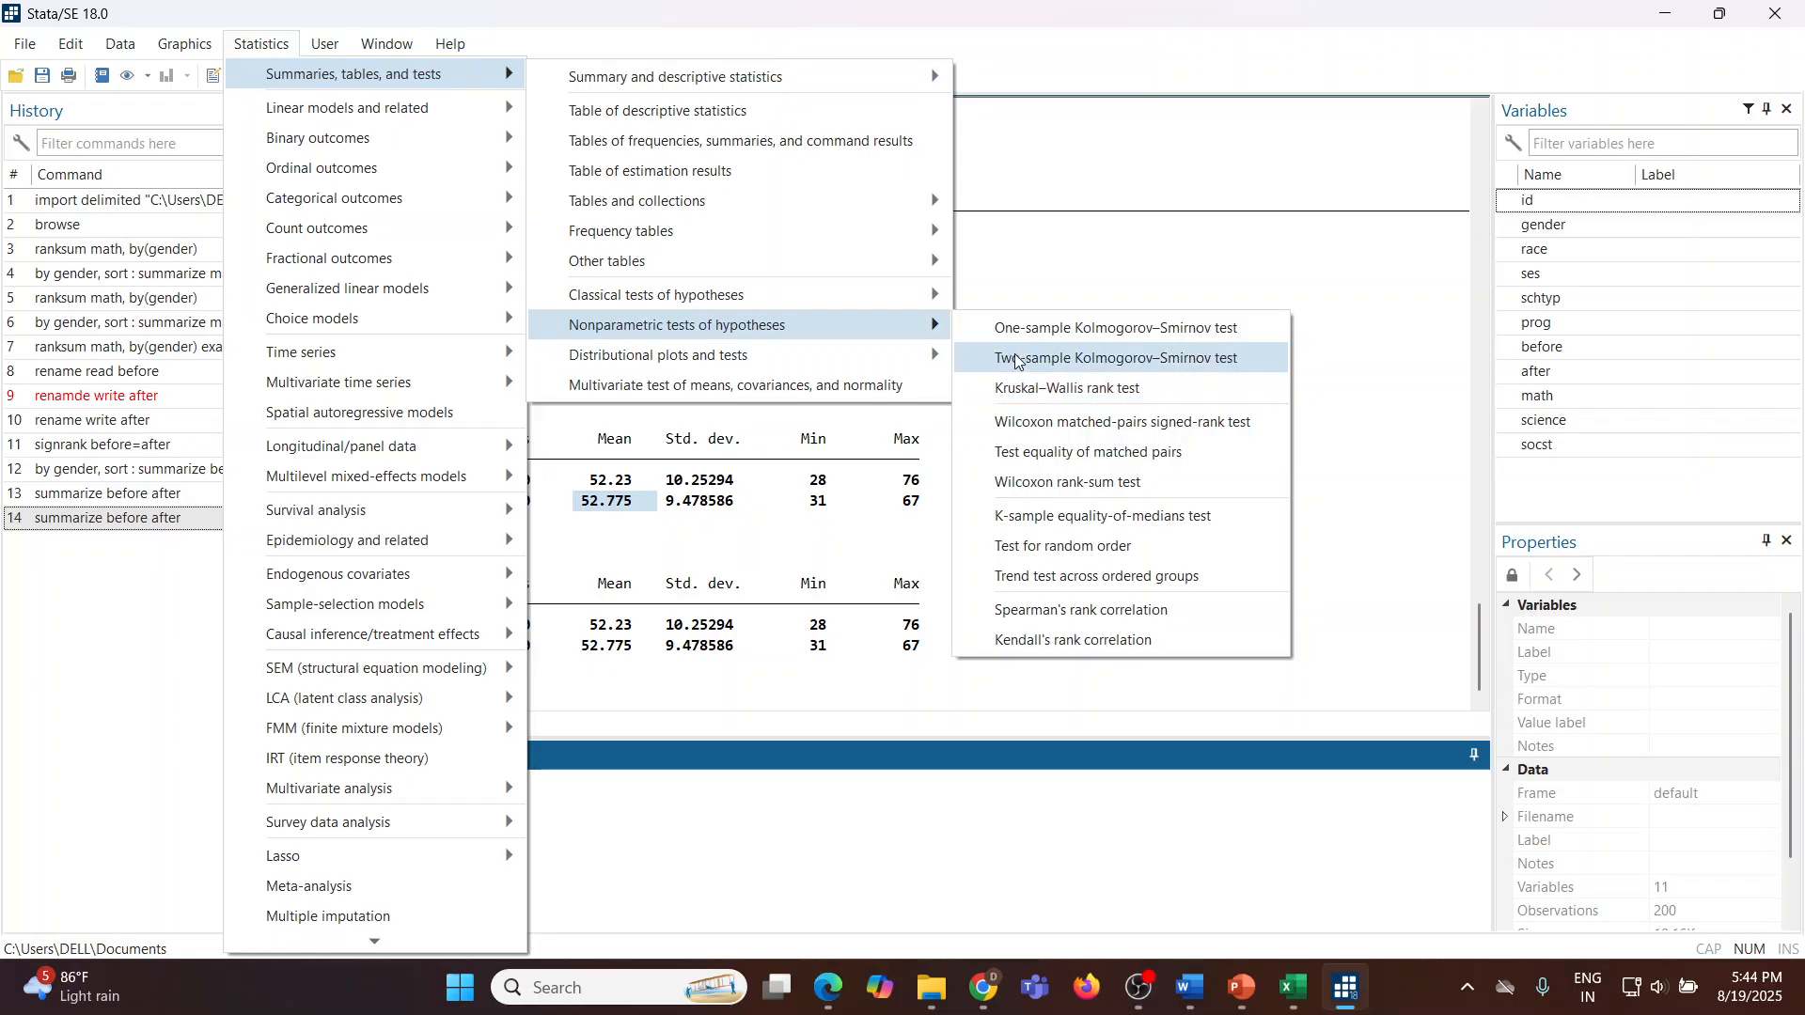
click(1083, 432)
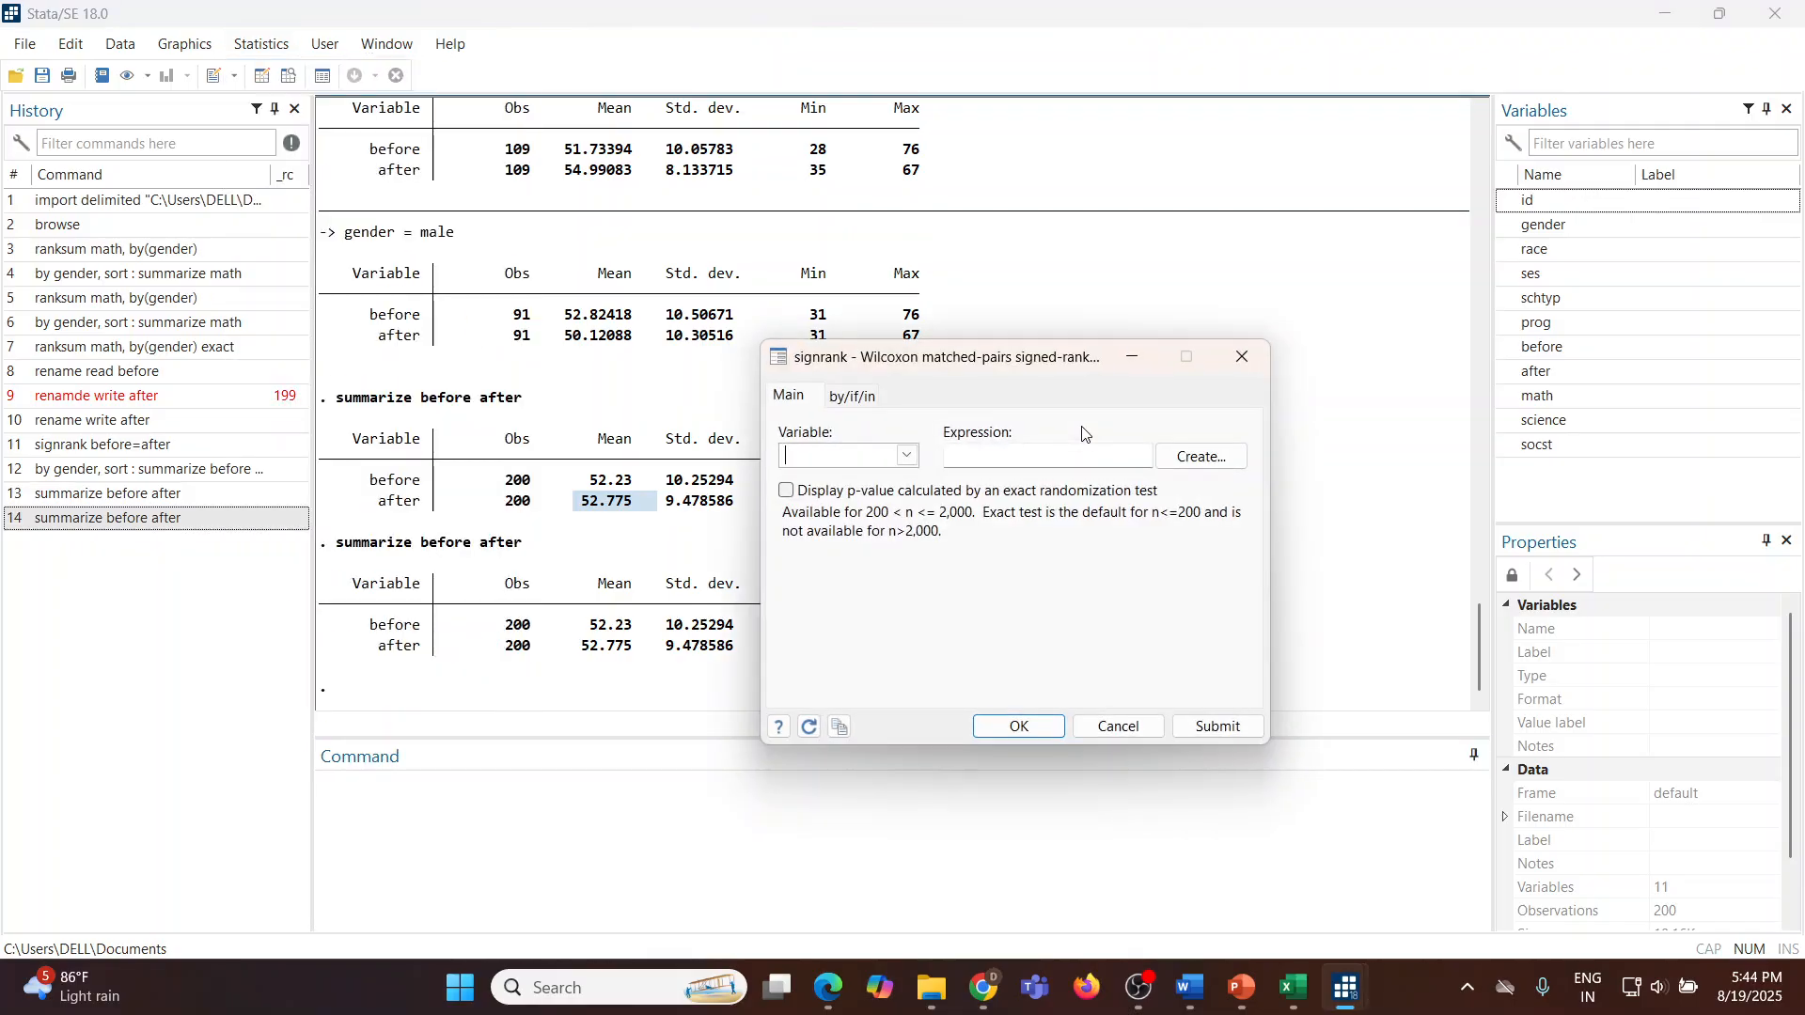
click(912, 459)
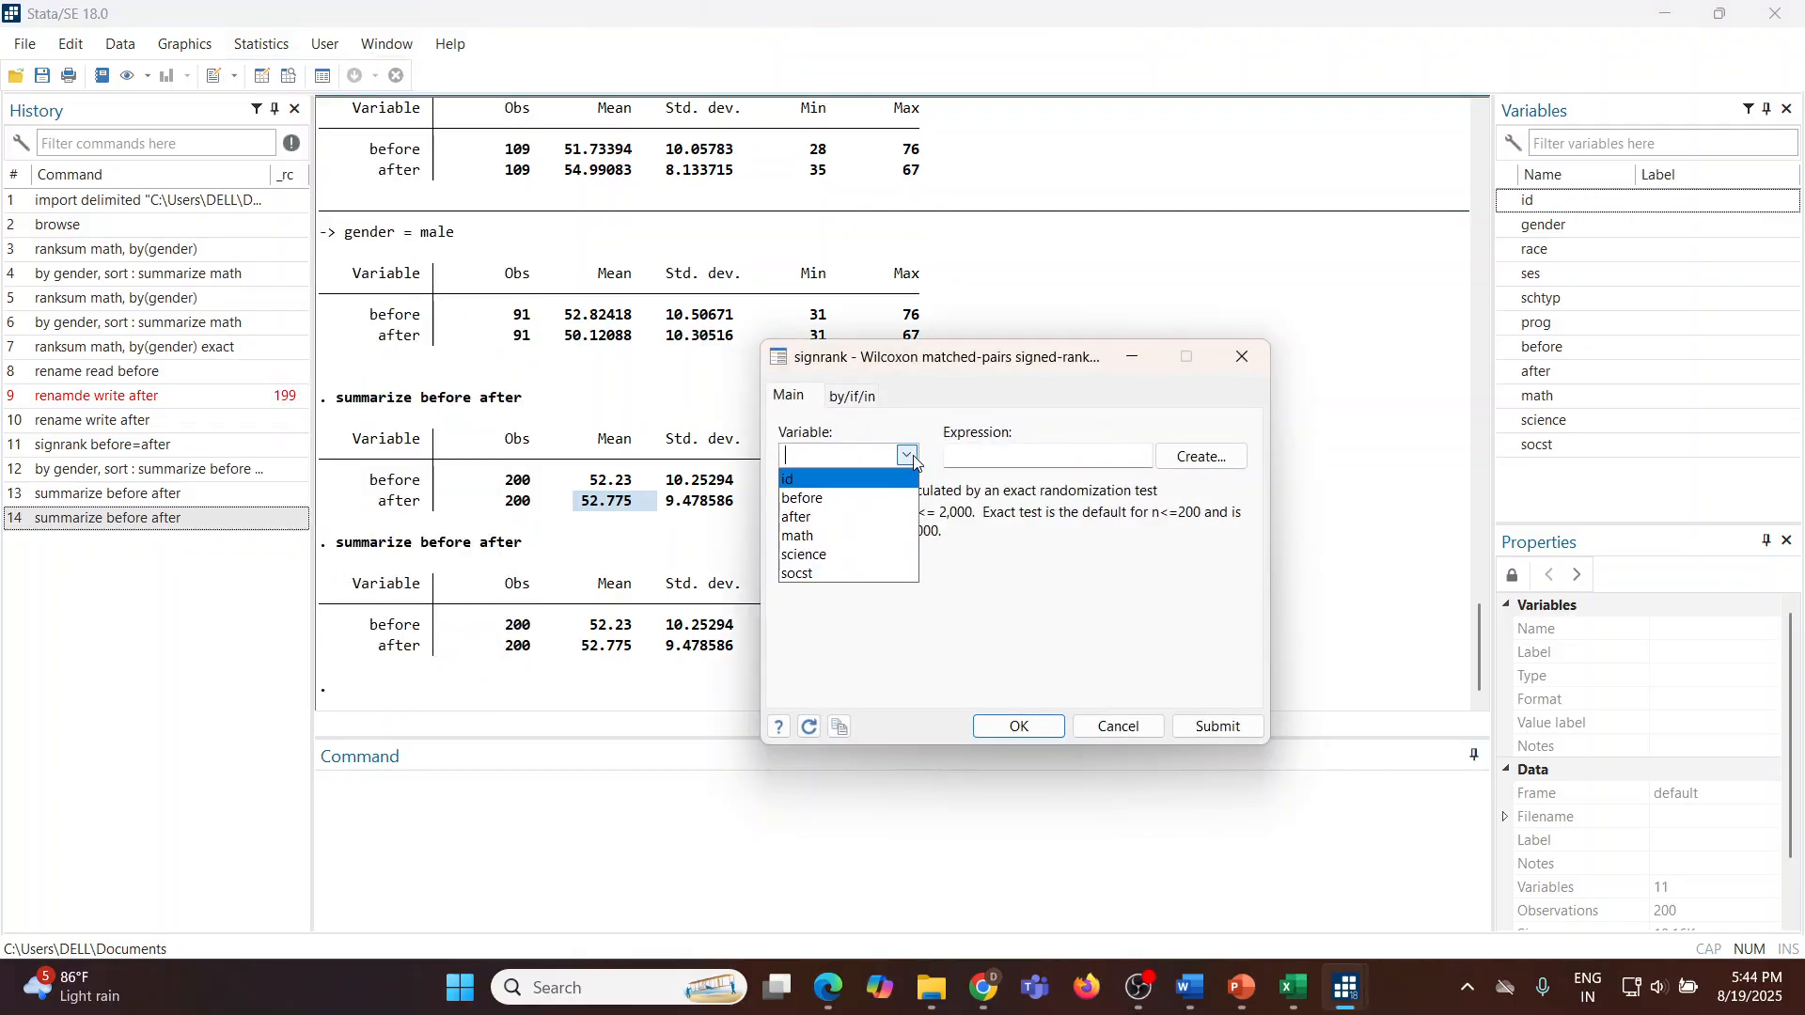
click(858, 503)
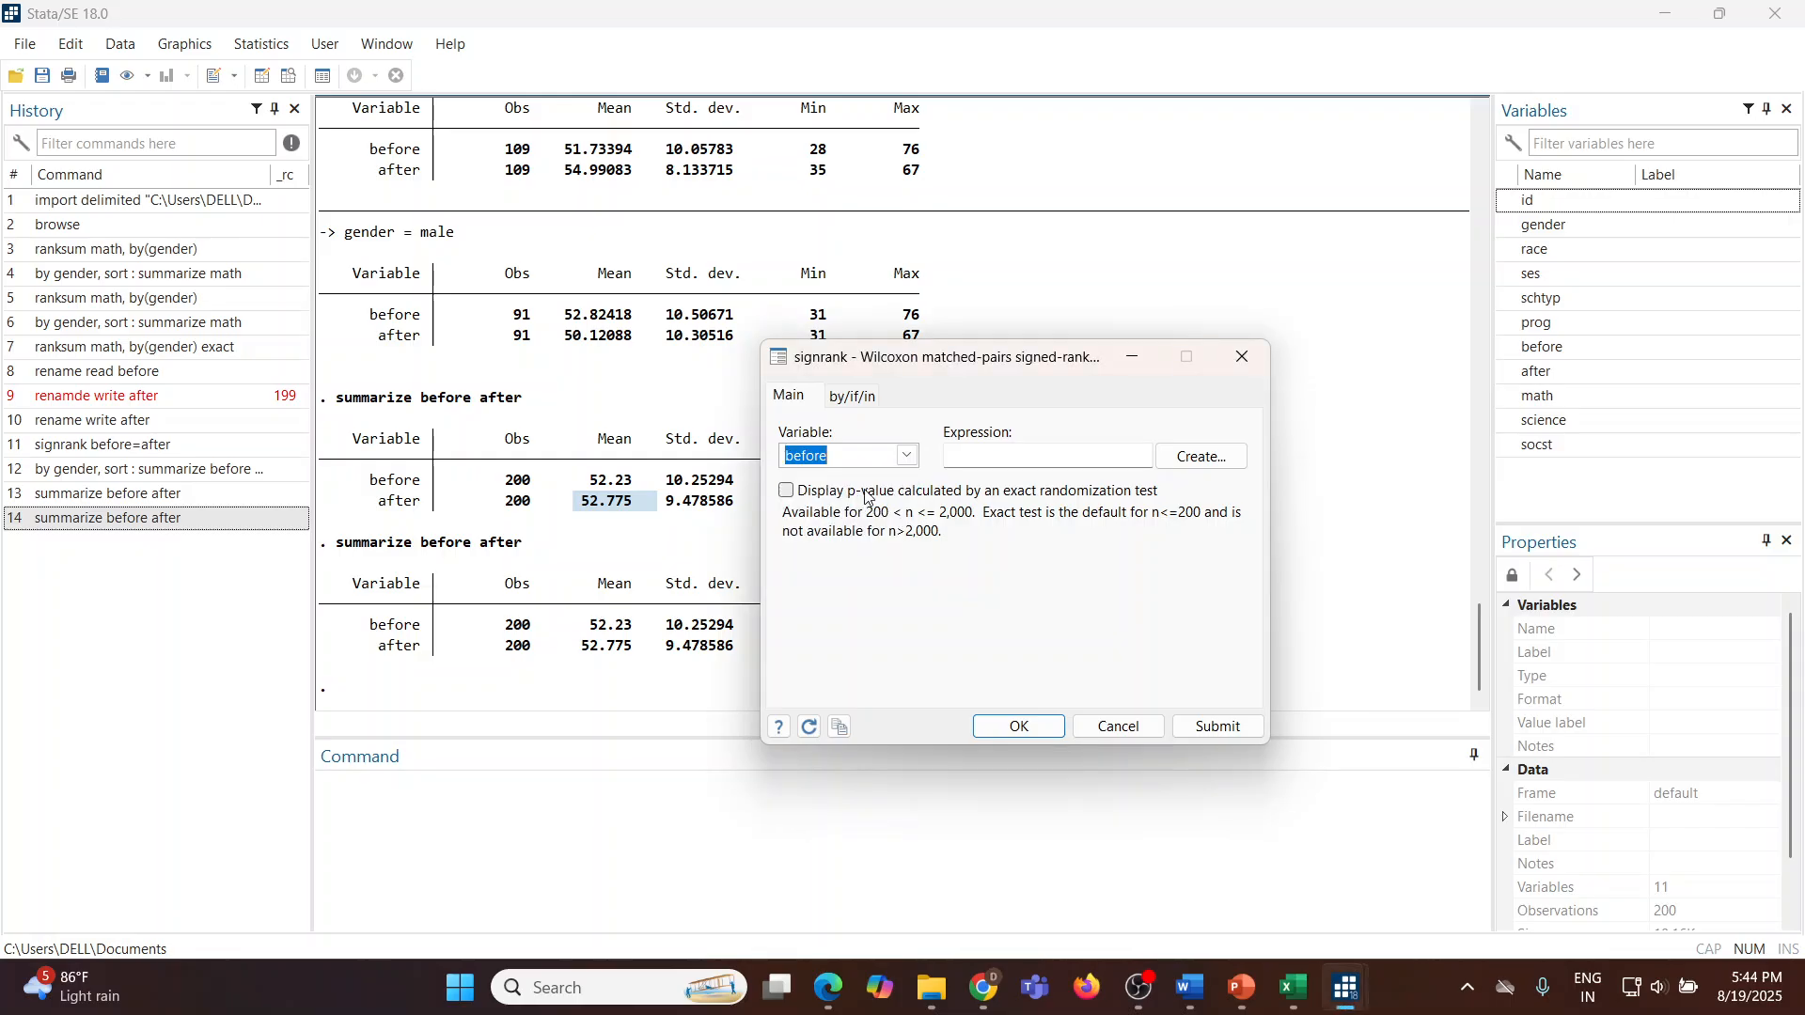
click(908, 458)
click(1013, 461)
text(after)
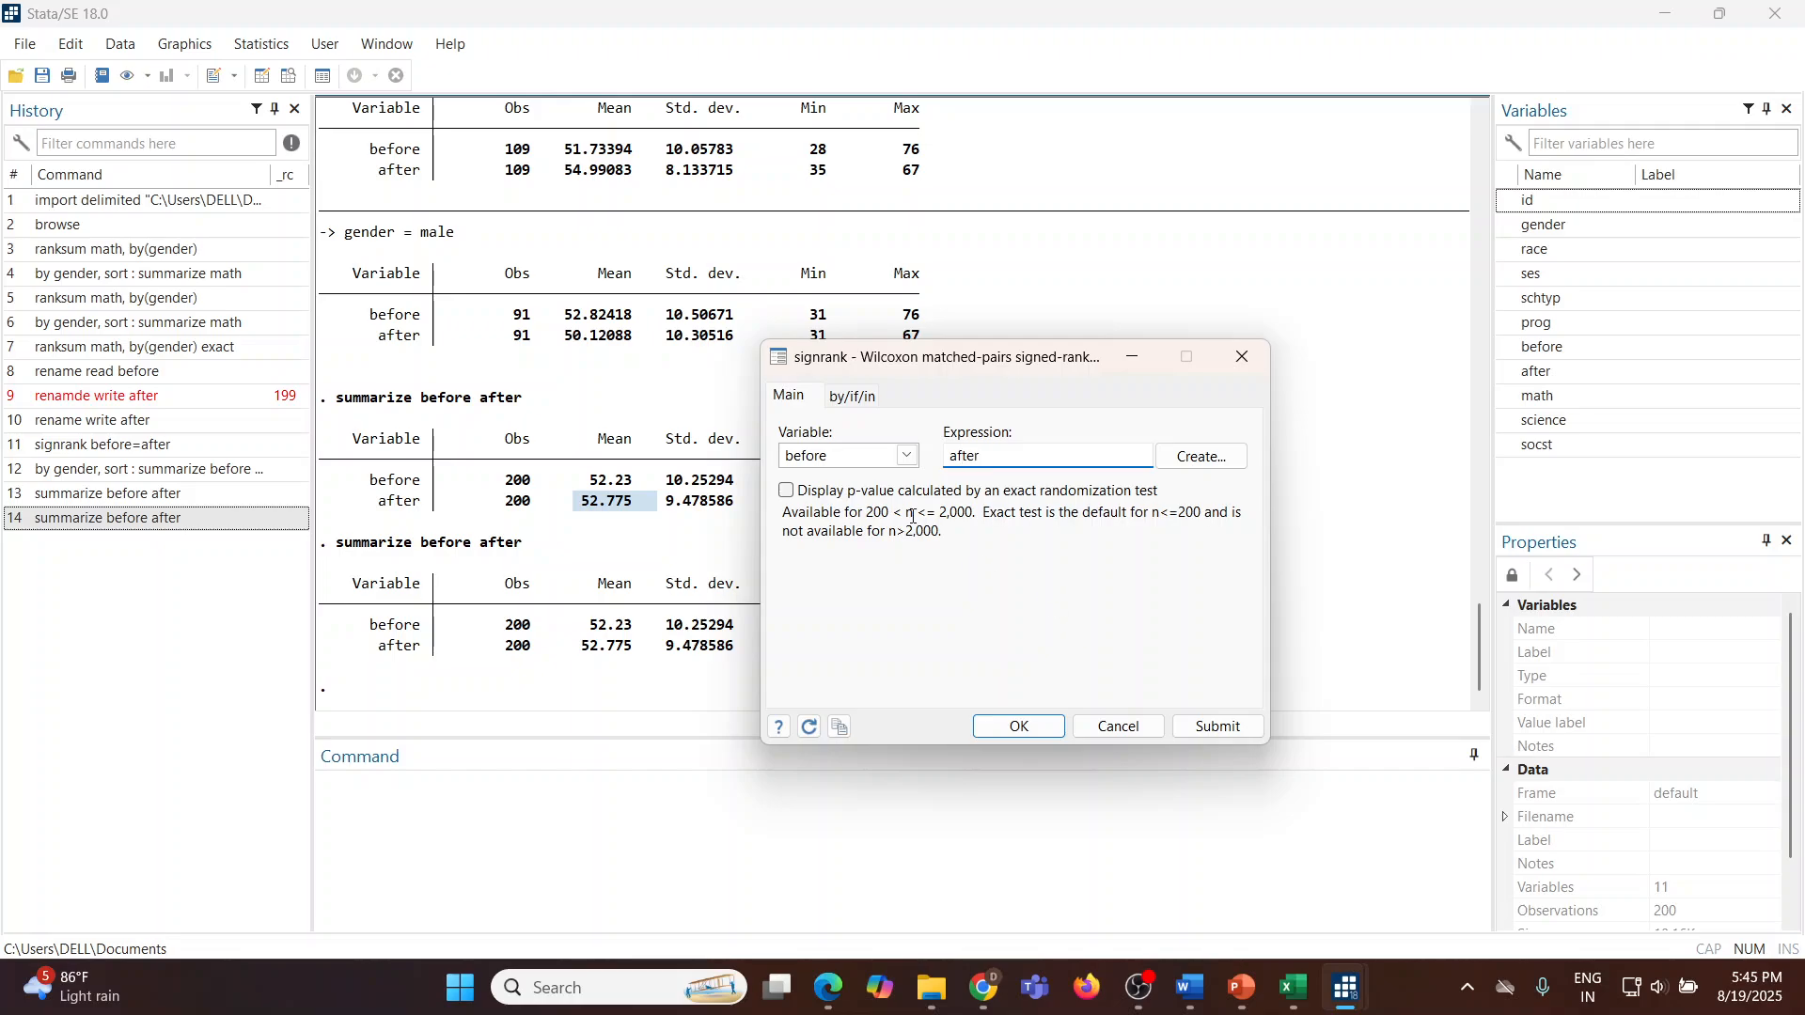
click(1225, 729)
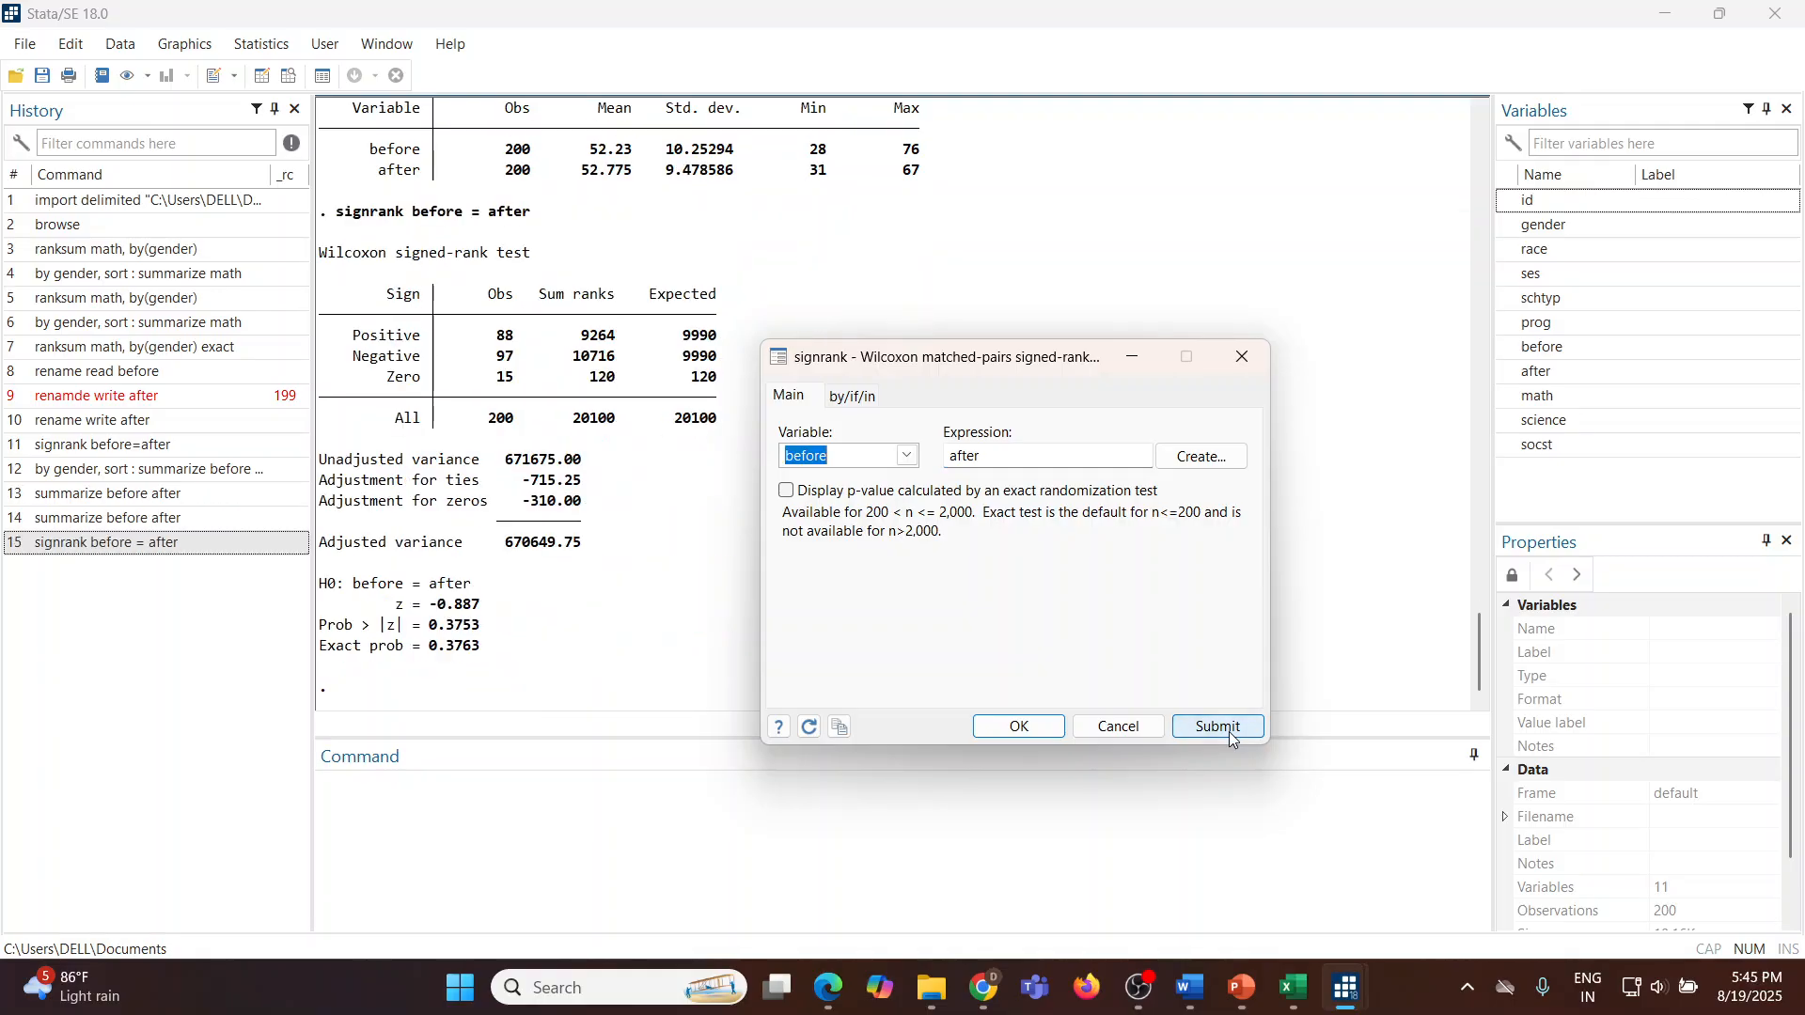
click(1096, 724)
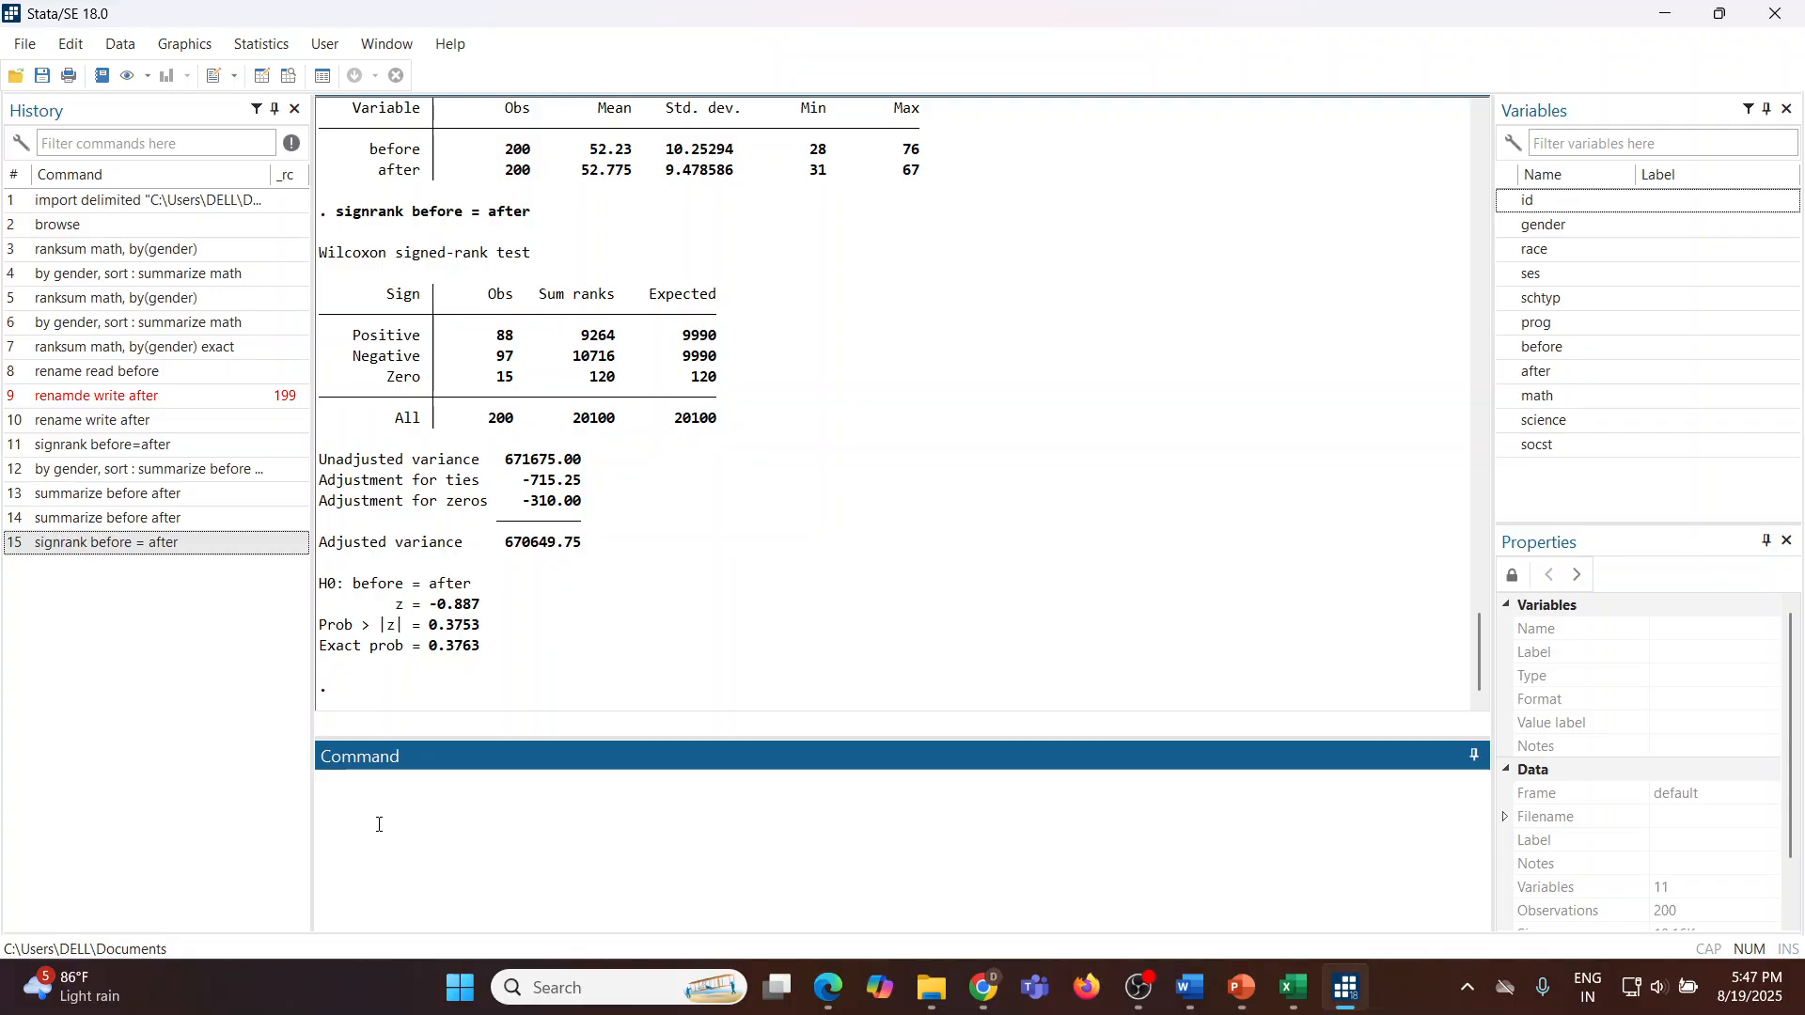
Step: Browse the dataset in the Data Editor, examining the gender, prog and math columns, then close the editor
text(browse)
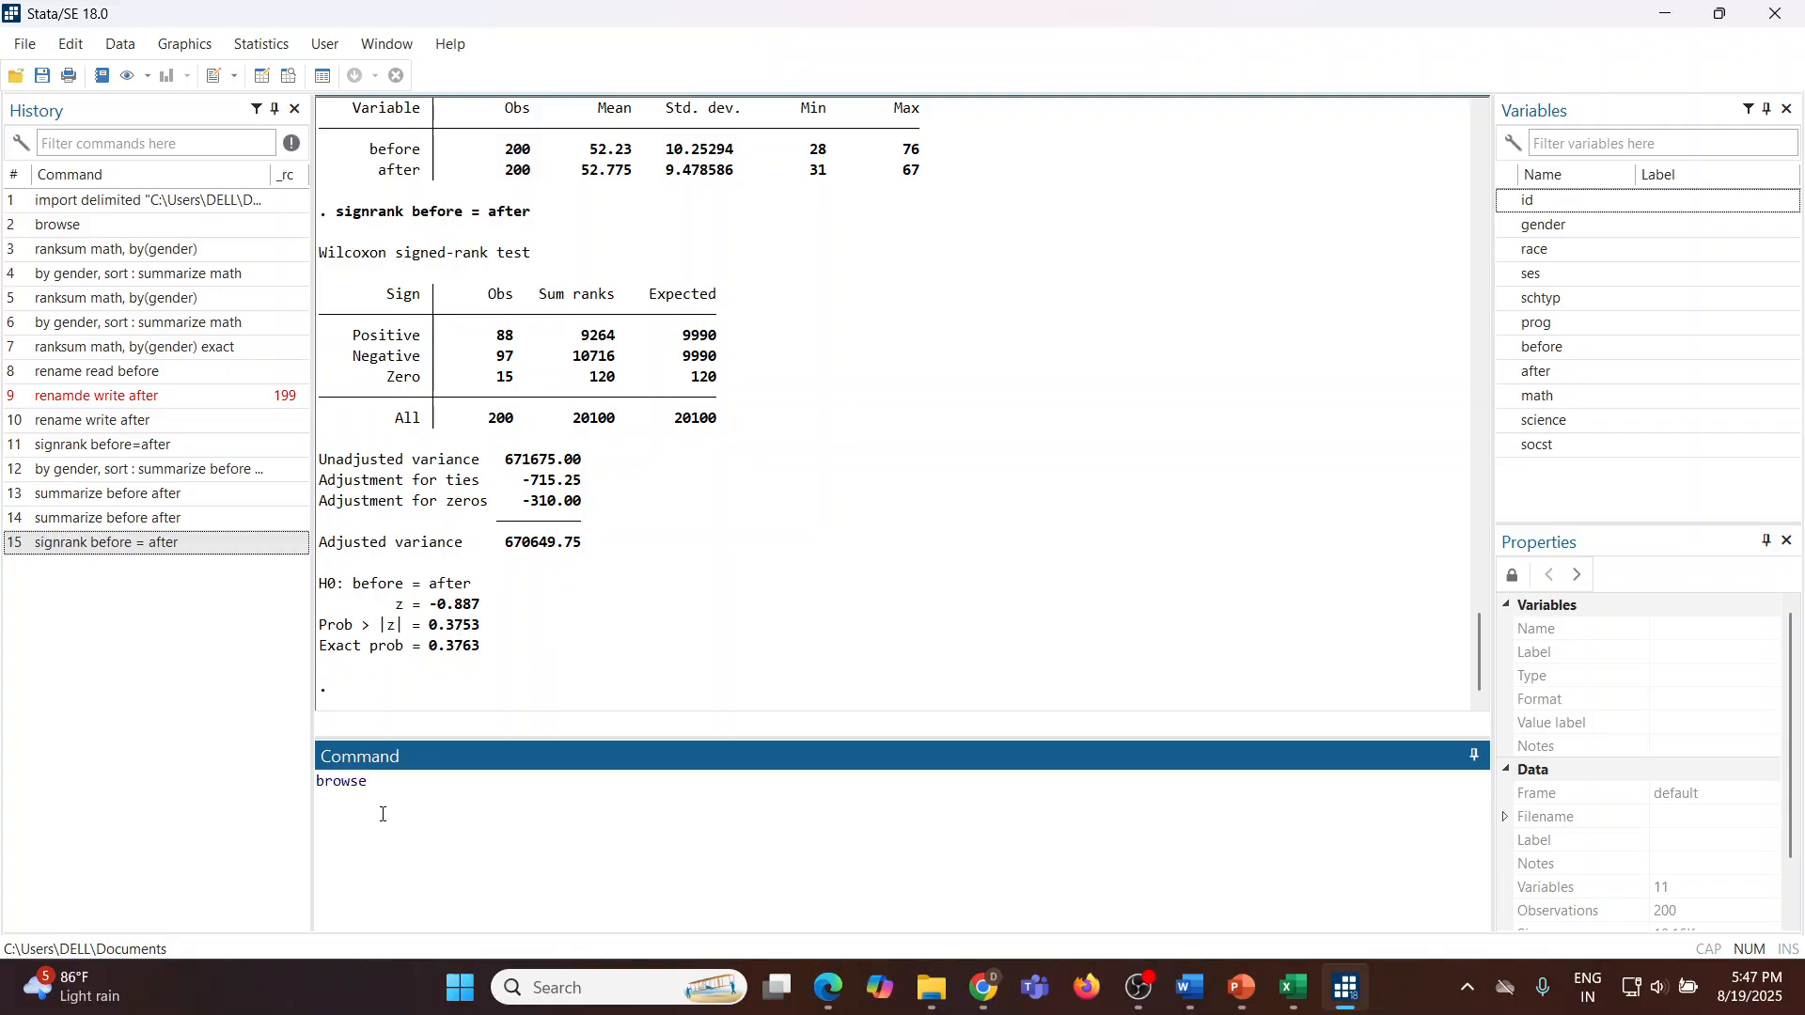
key(Return)
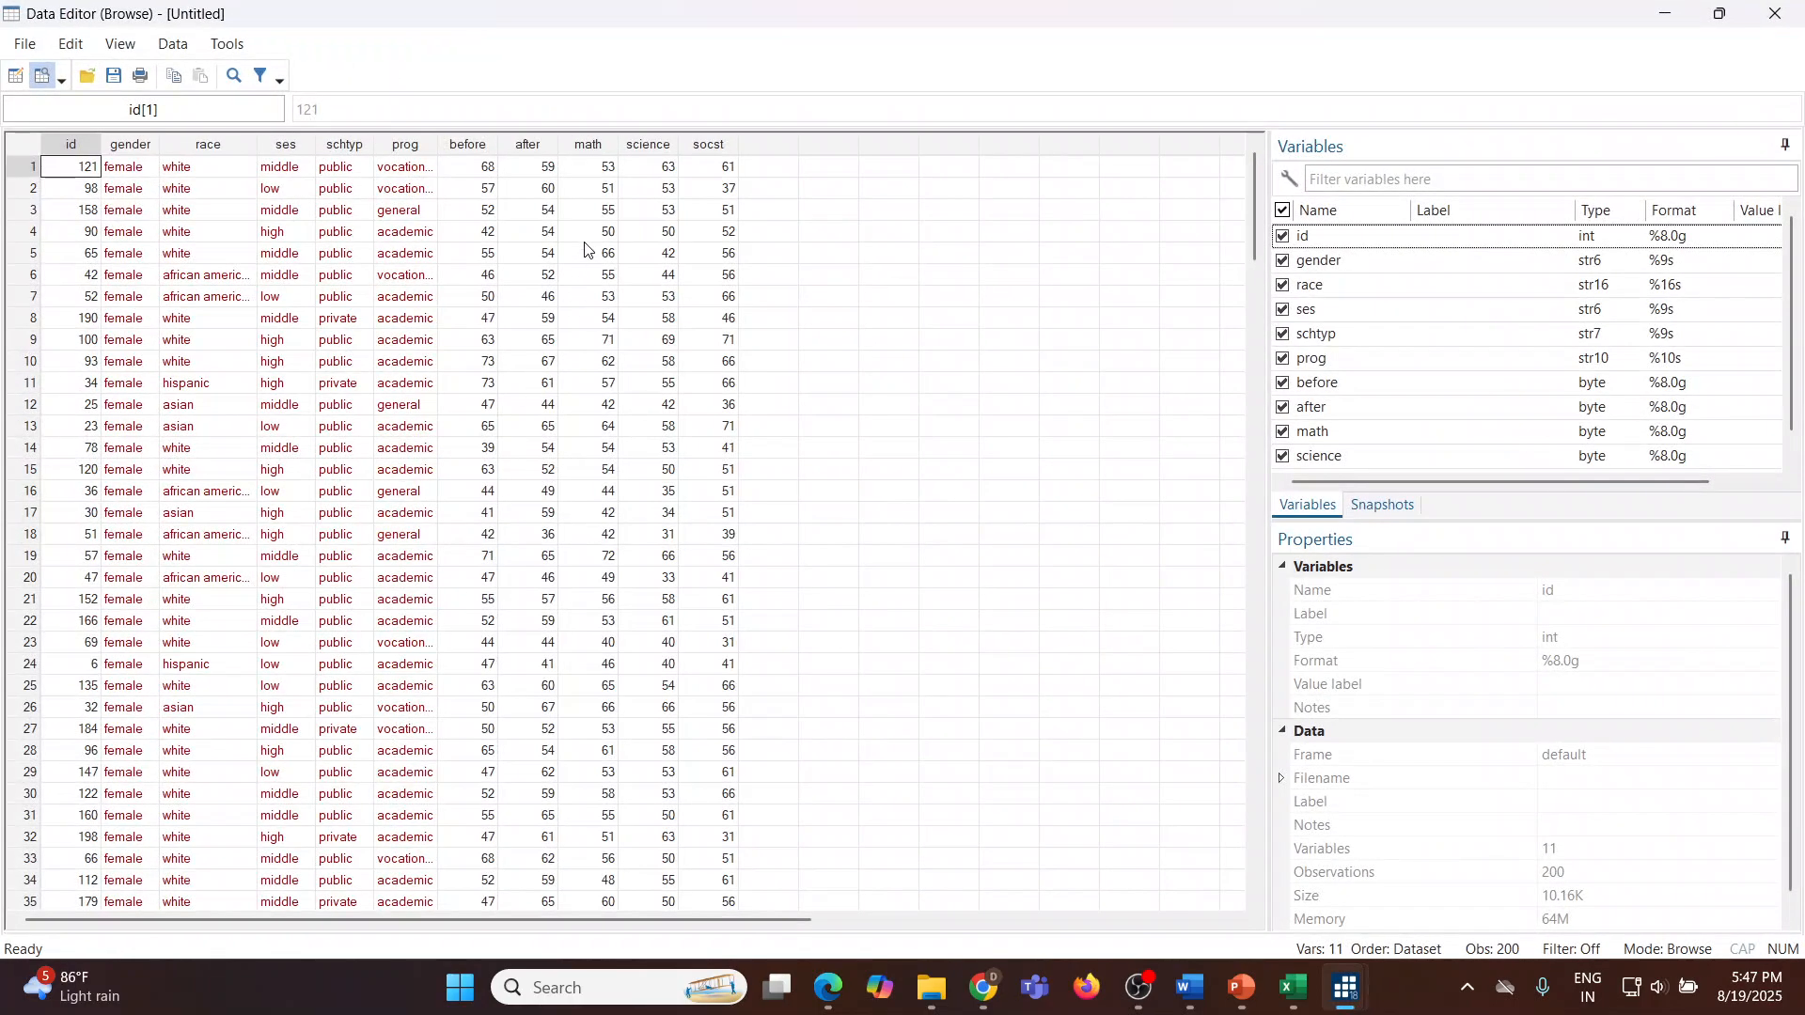
drag(598, 167, 584, 511)
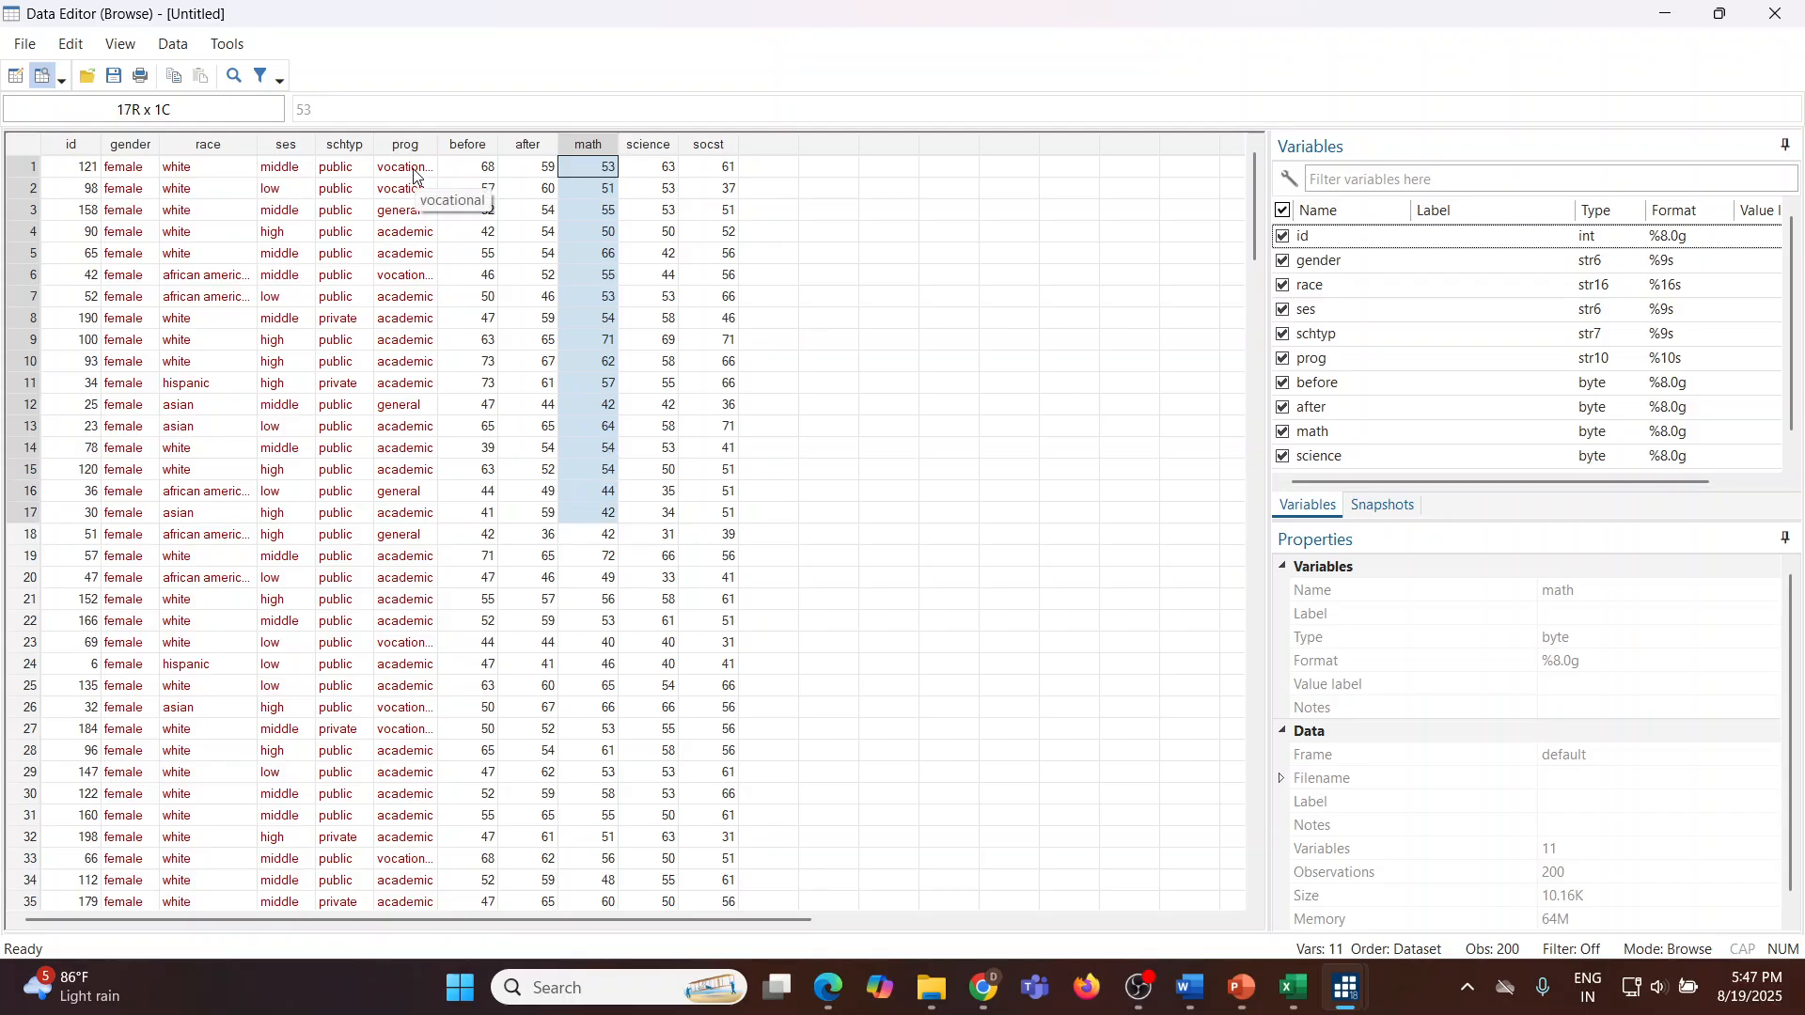
drag(414, 176, 414, 295)
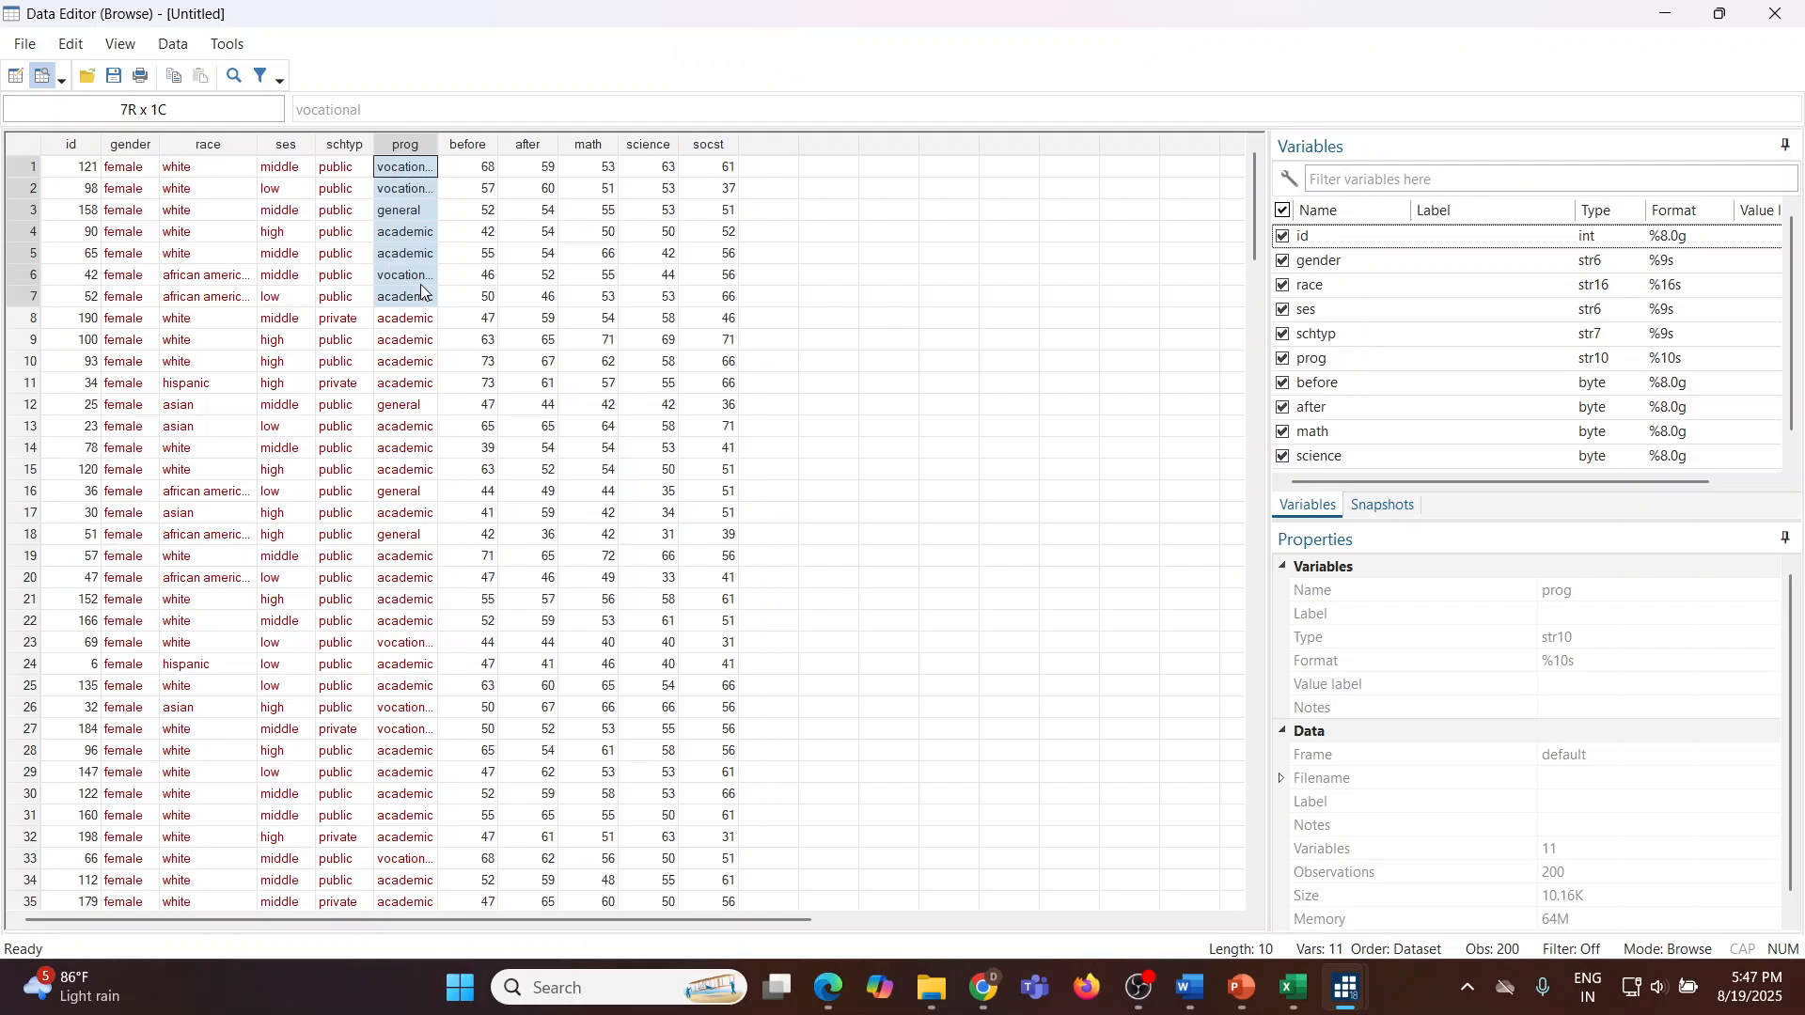
drag(136, 198, 135, 262)
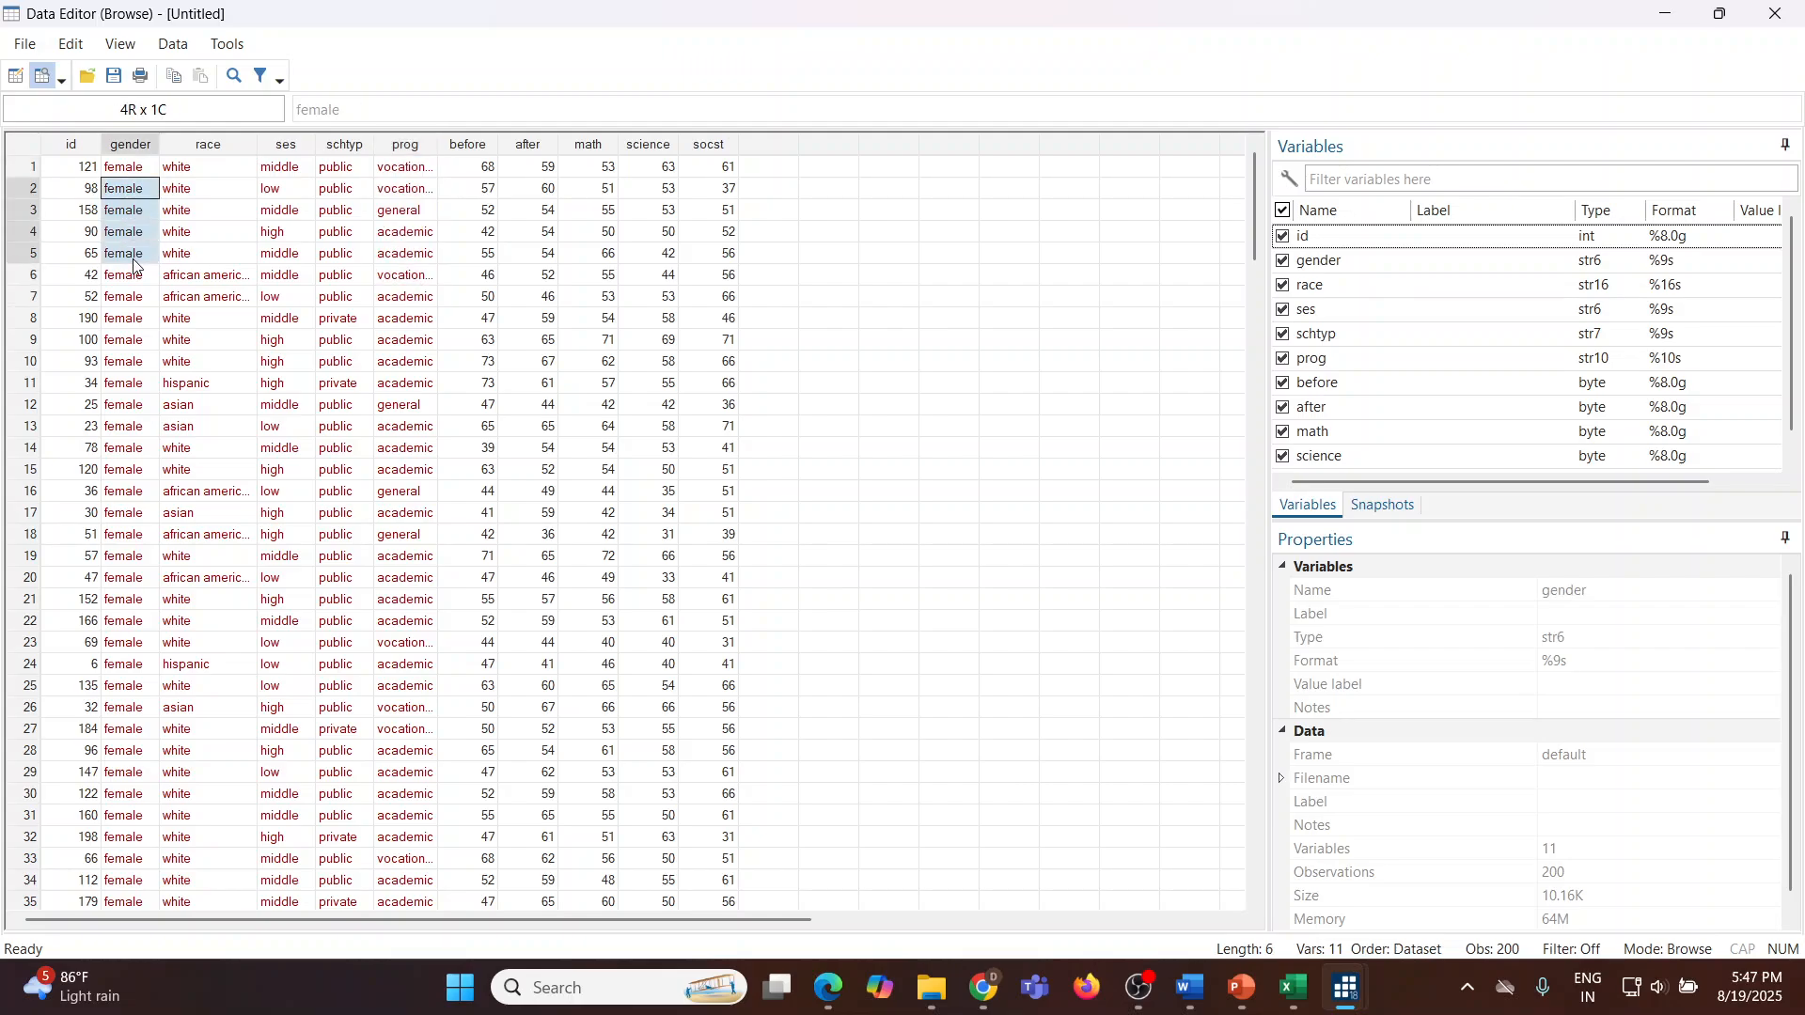
drag(415, 191, 411, 307)
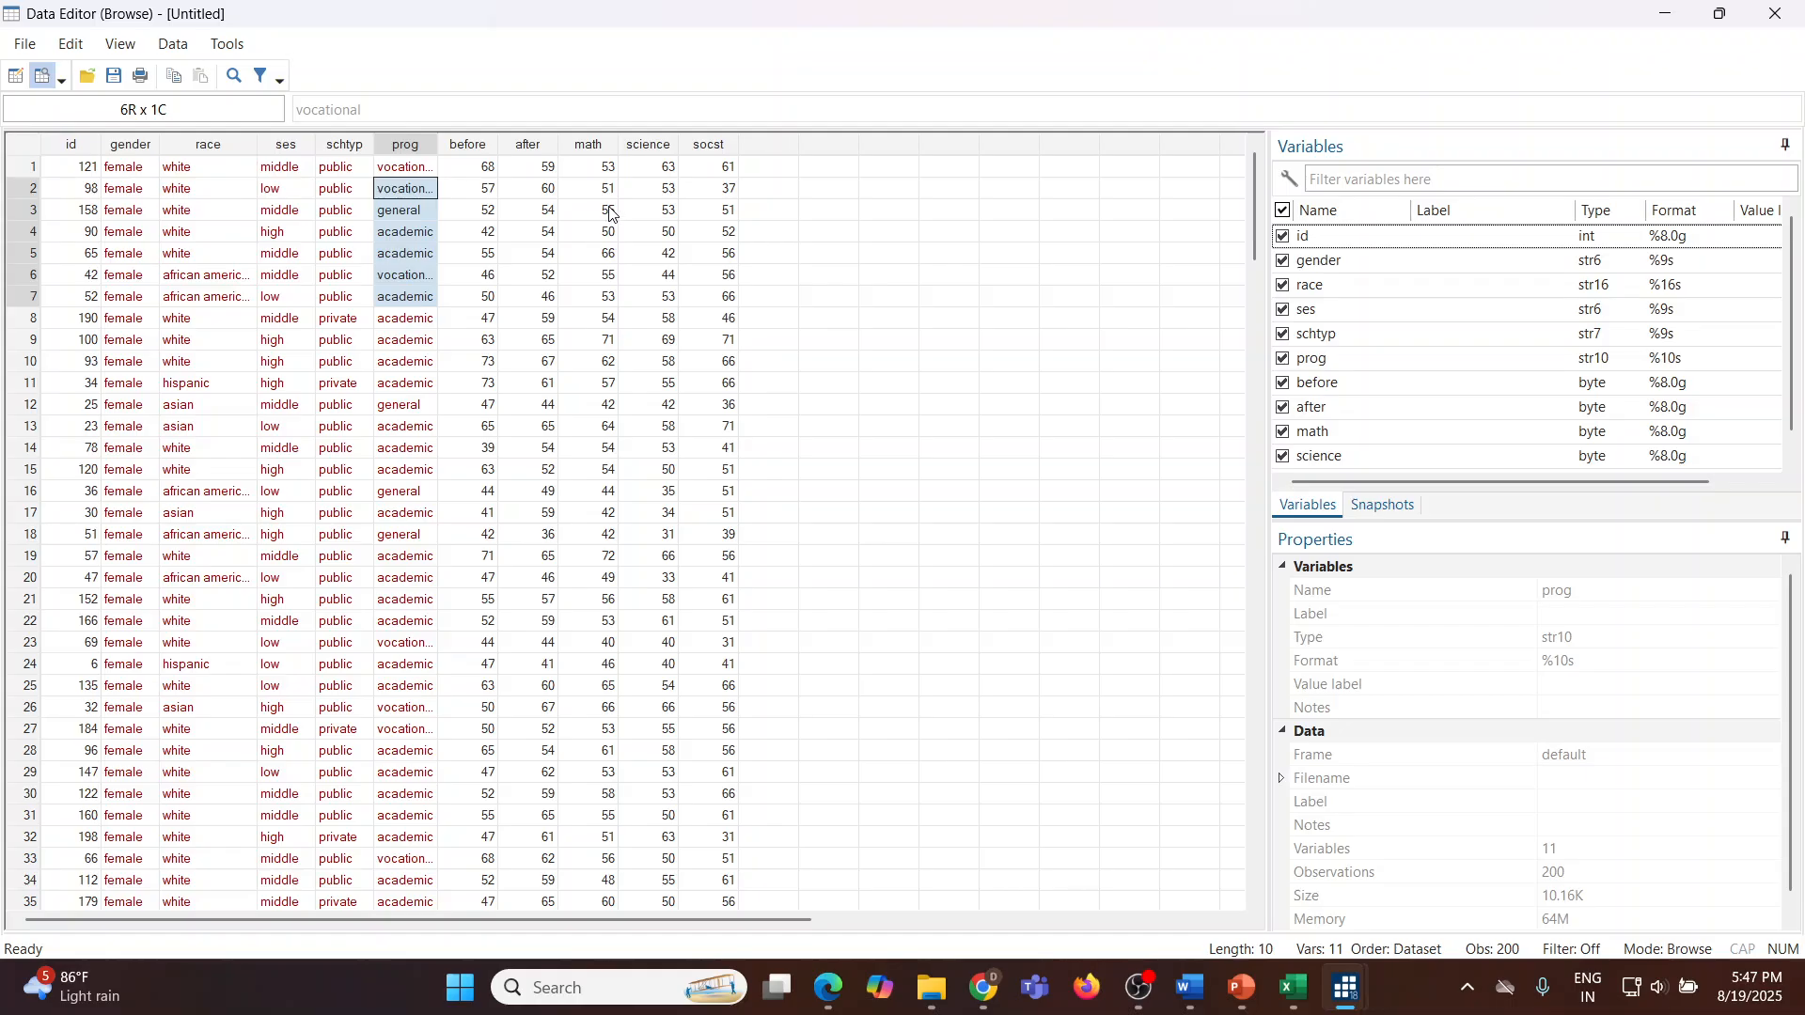
drag(604, 169, 604, 320)
drag(408, 191, 409, 320)
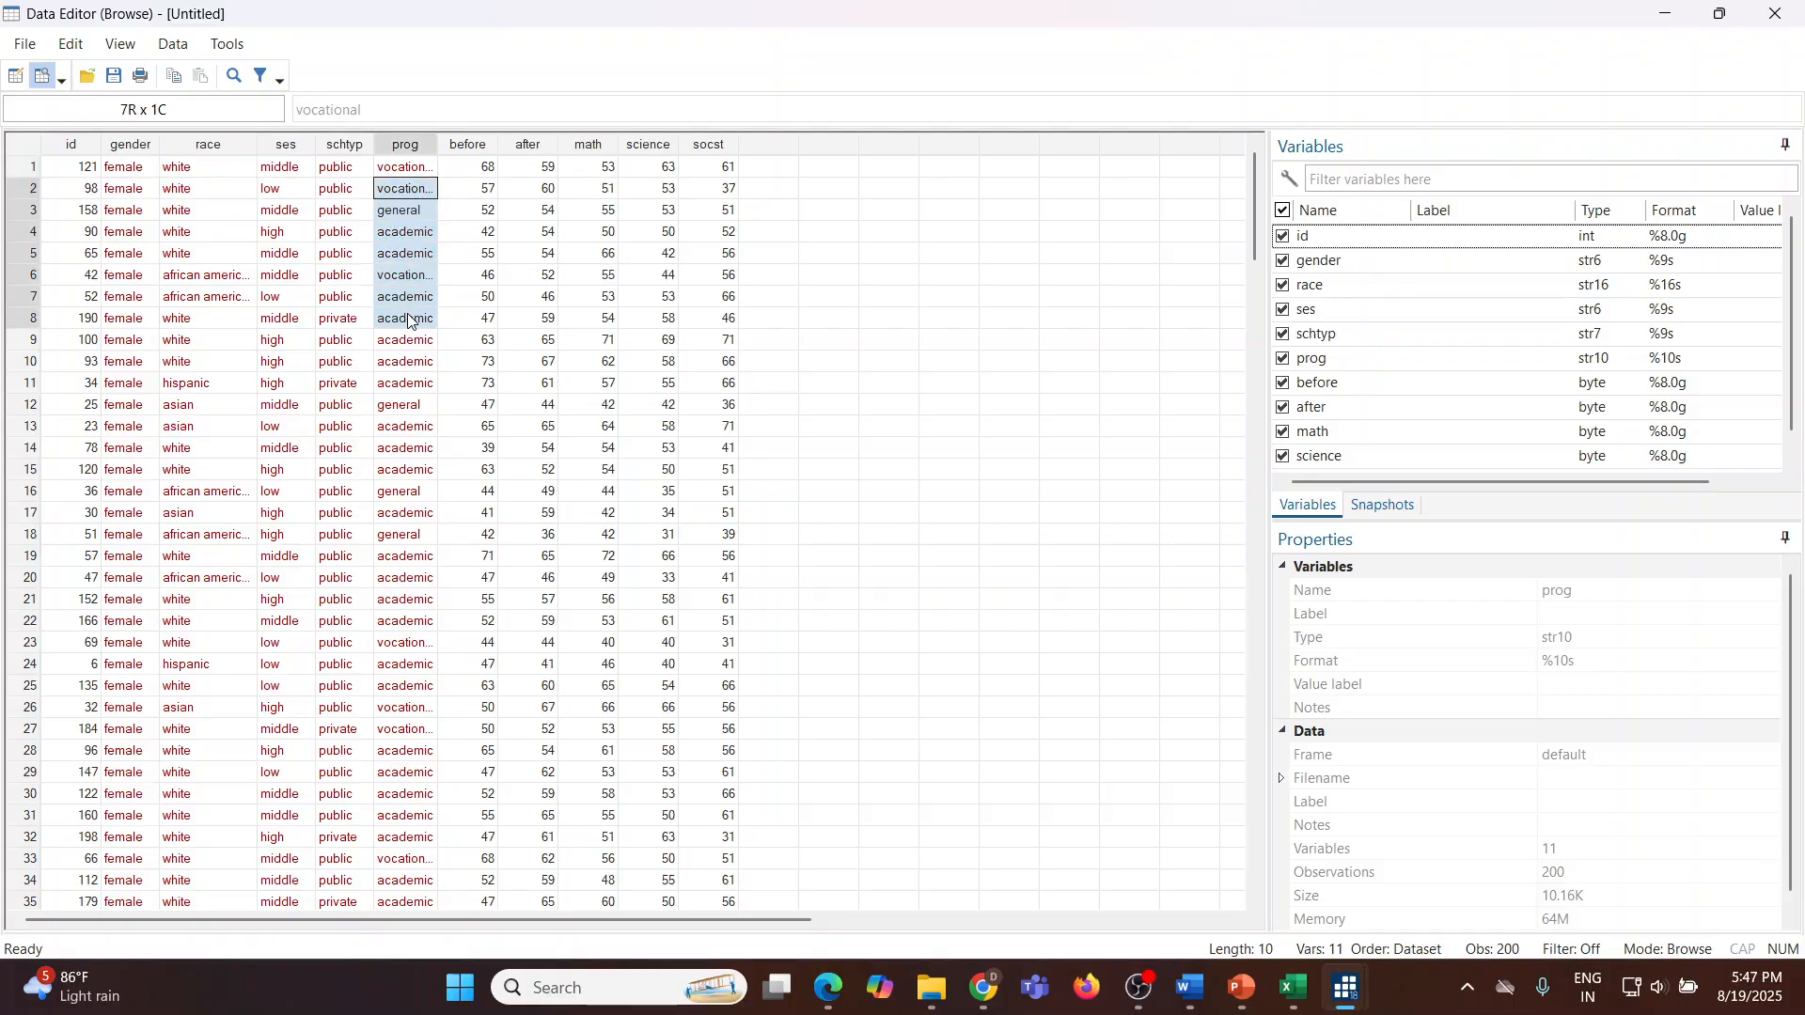
click(1775, 13)
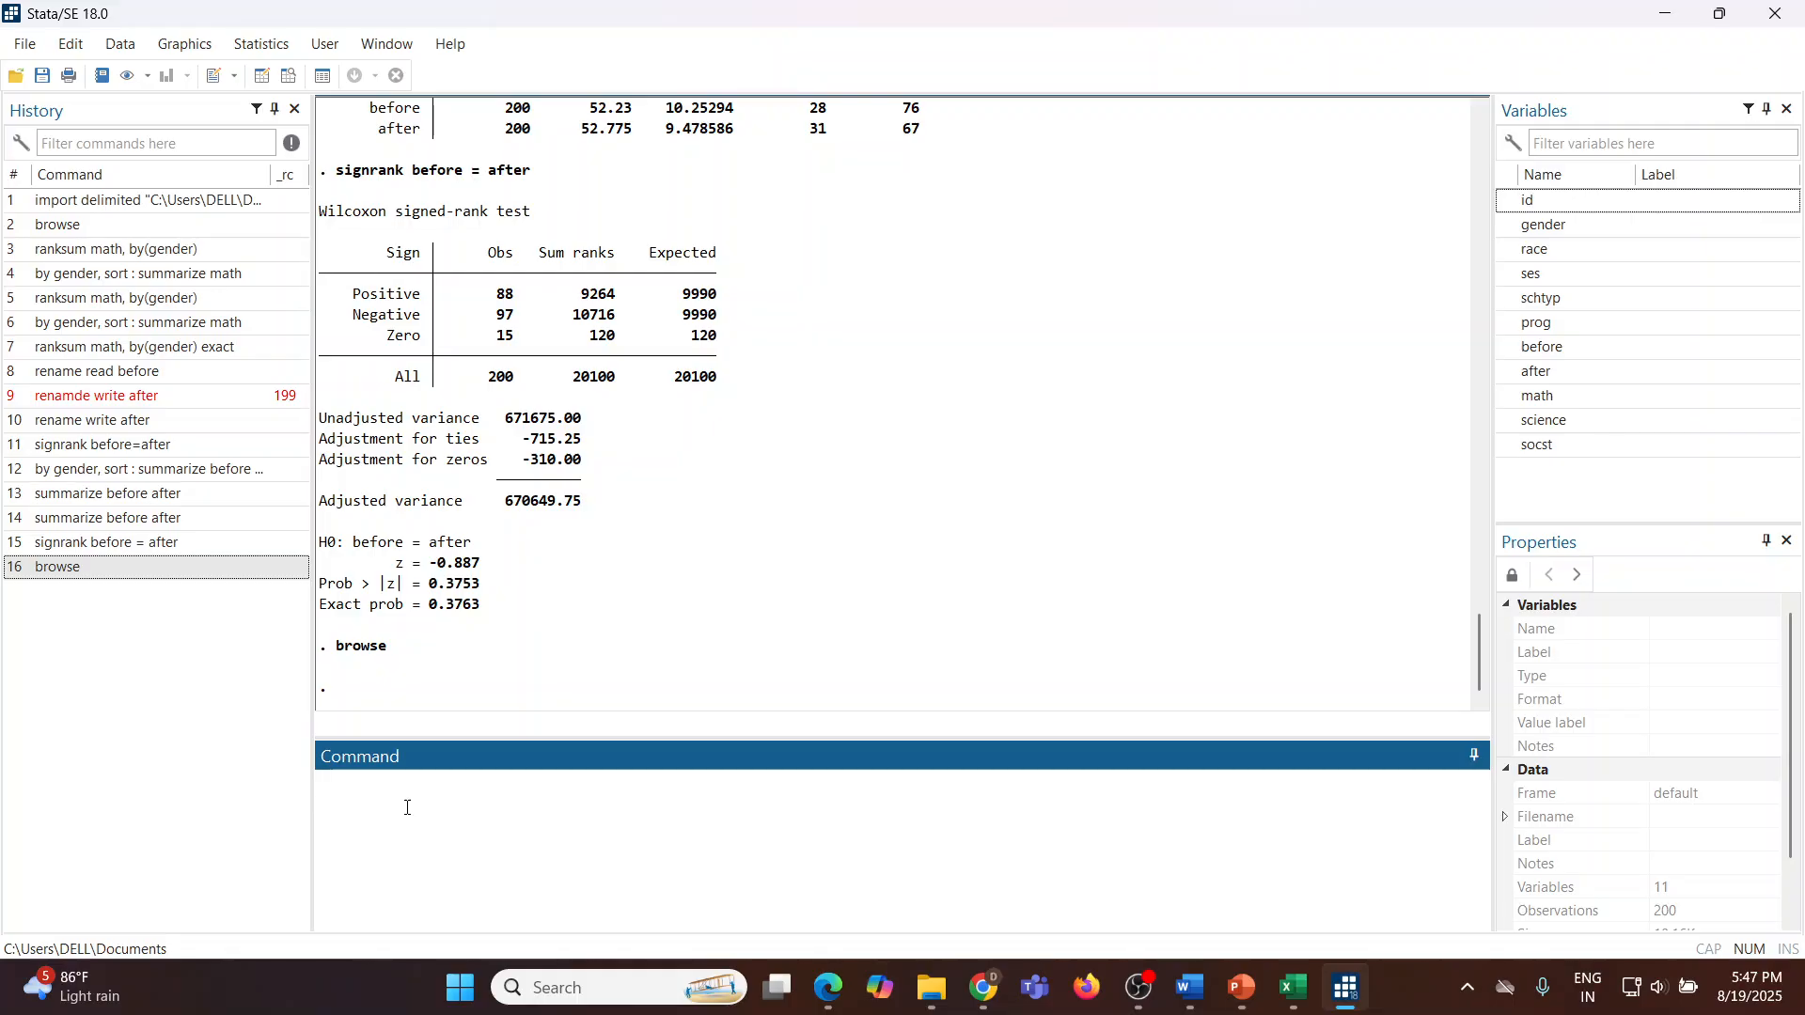
Step: Run the Kruskal-Wallis test kwallis math, by(prog) and highlight the p-value adjusted for ties
text(kwallis math)
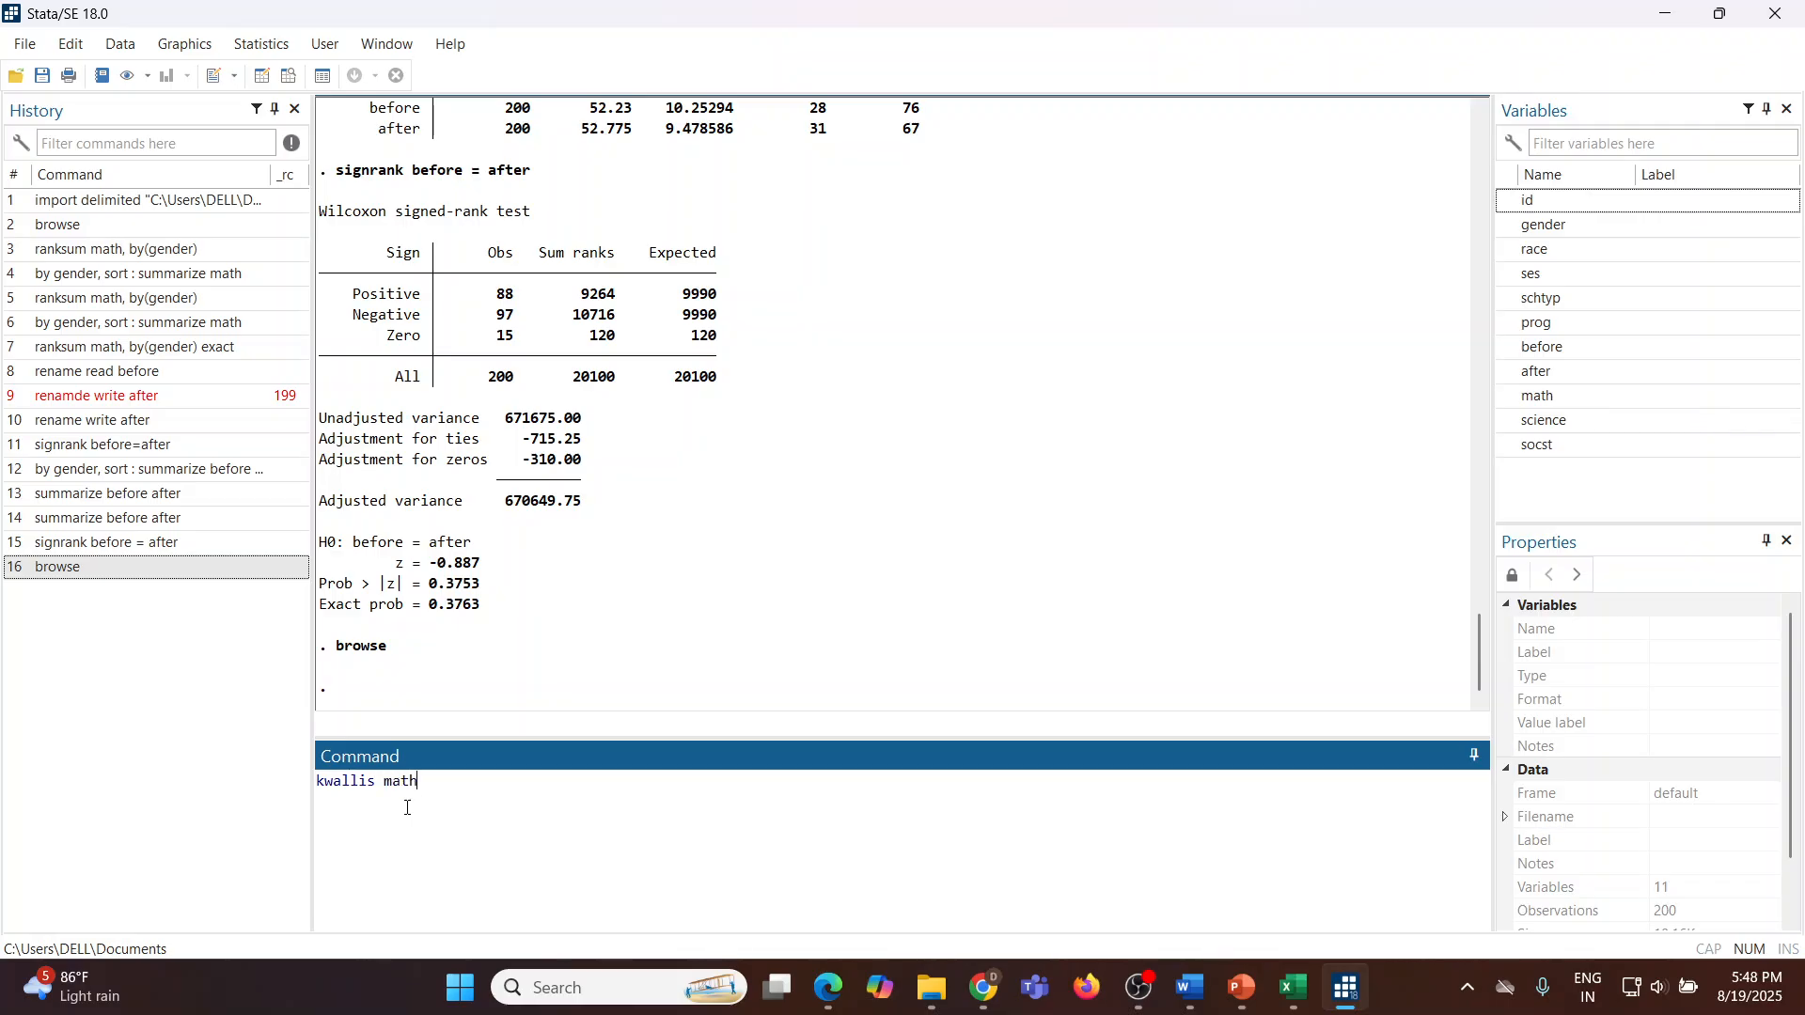
text(, by)
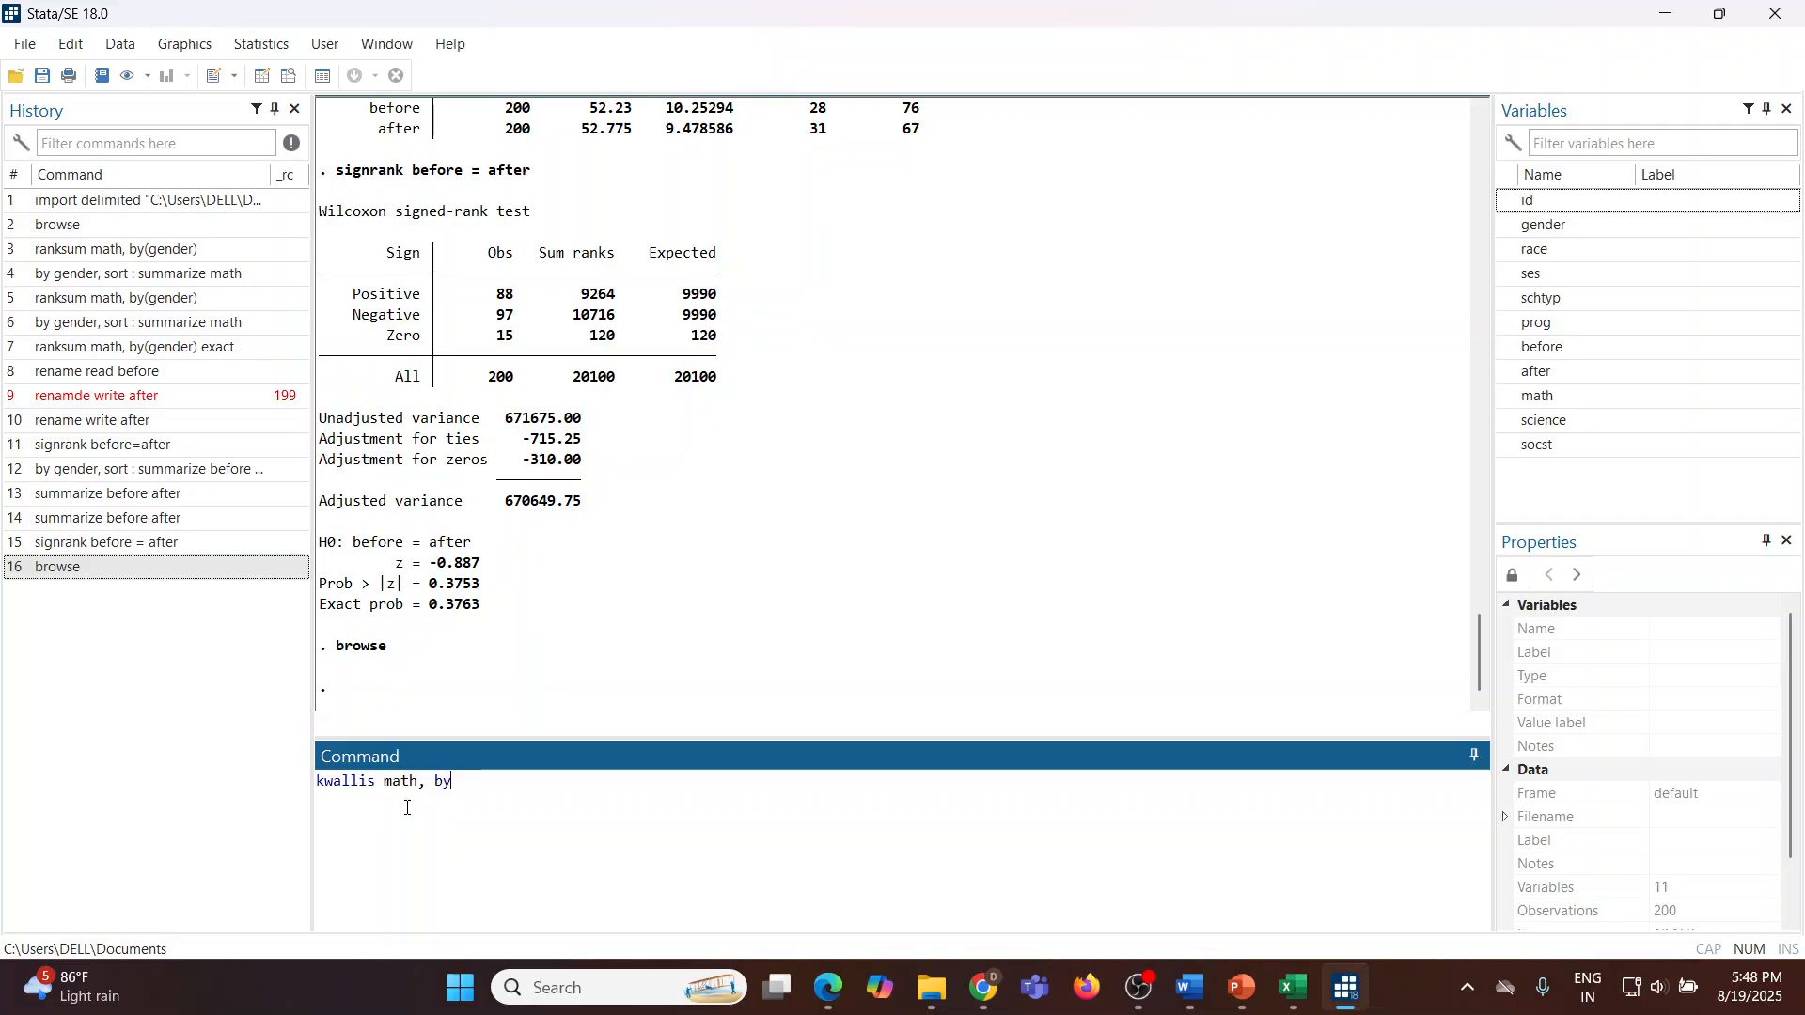
text((prog)
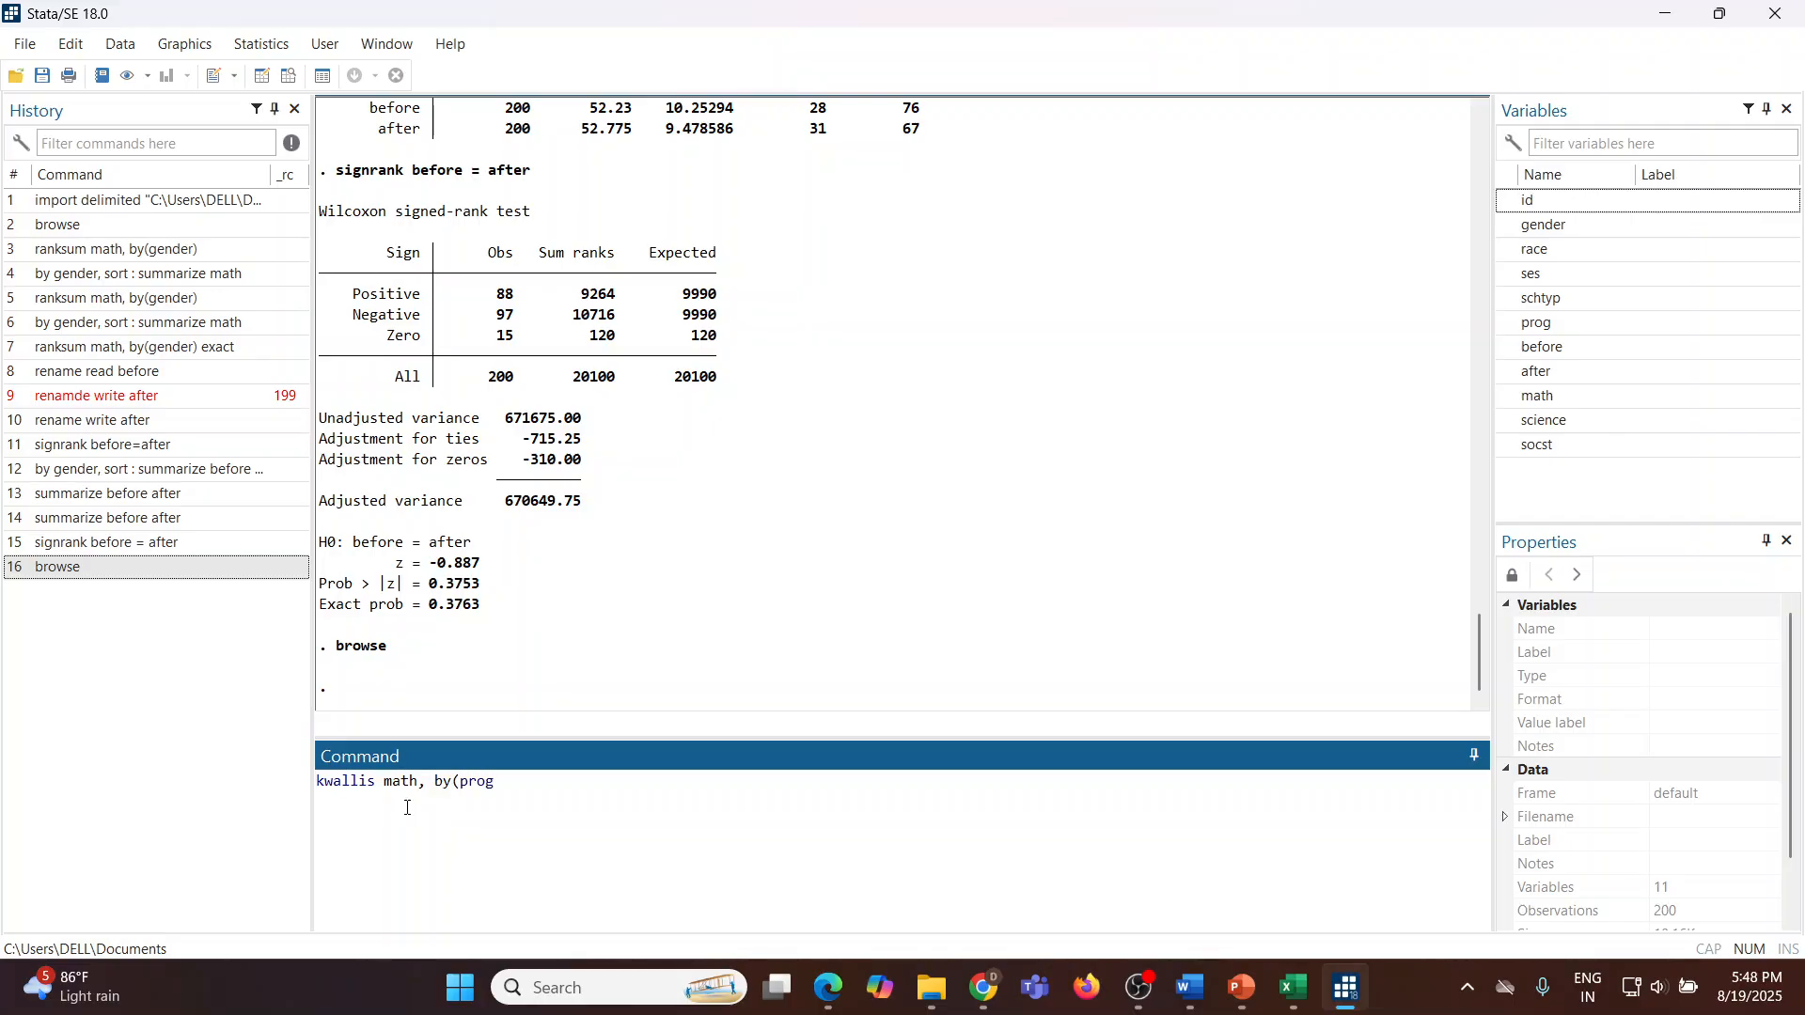
text())
key(Return)
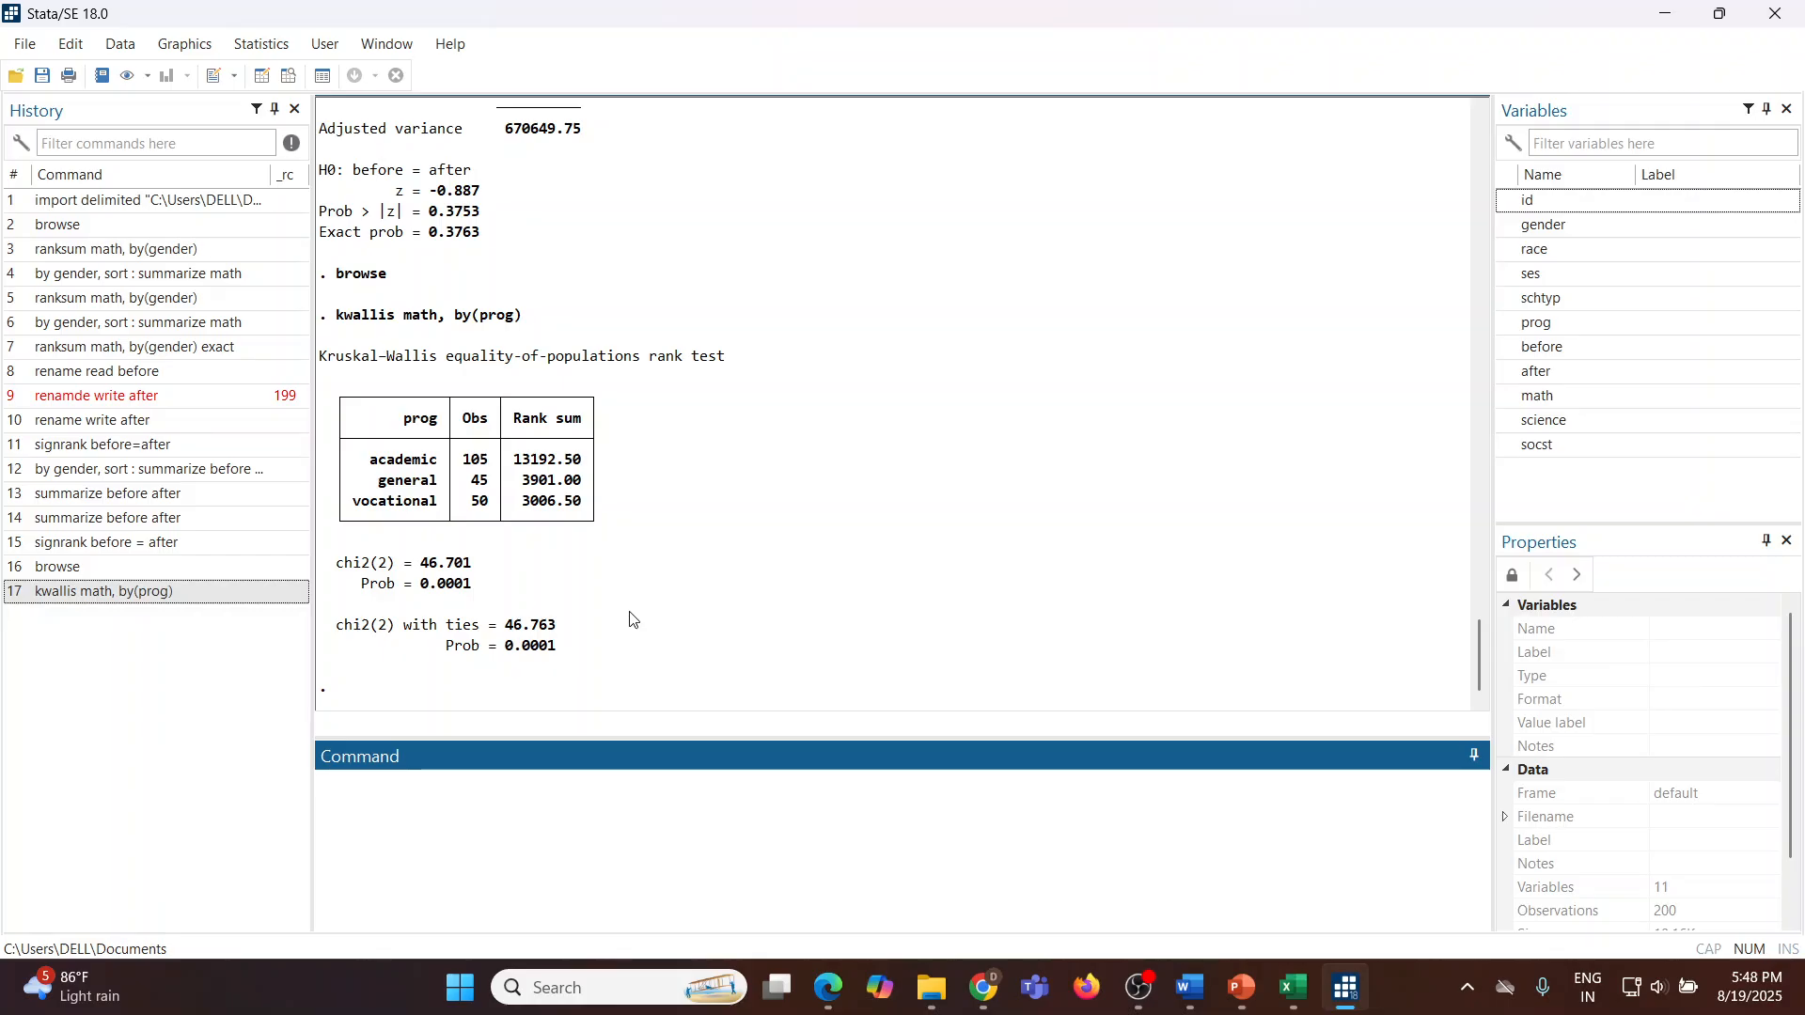
drag(504, 652, 559, 656)
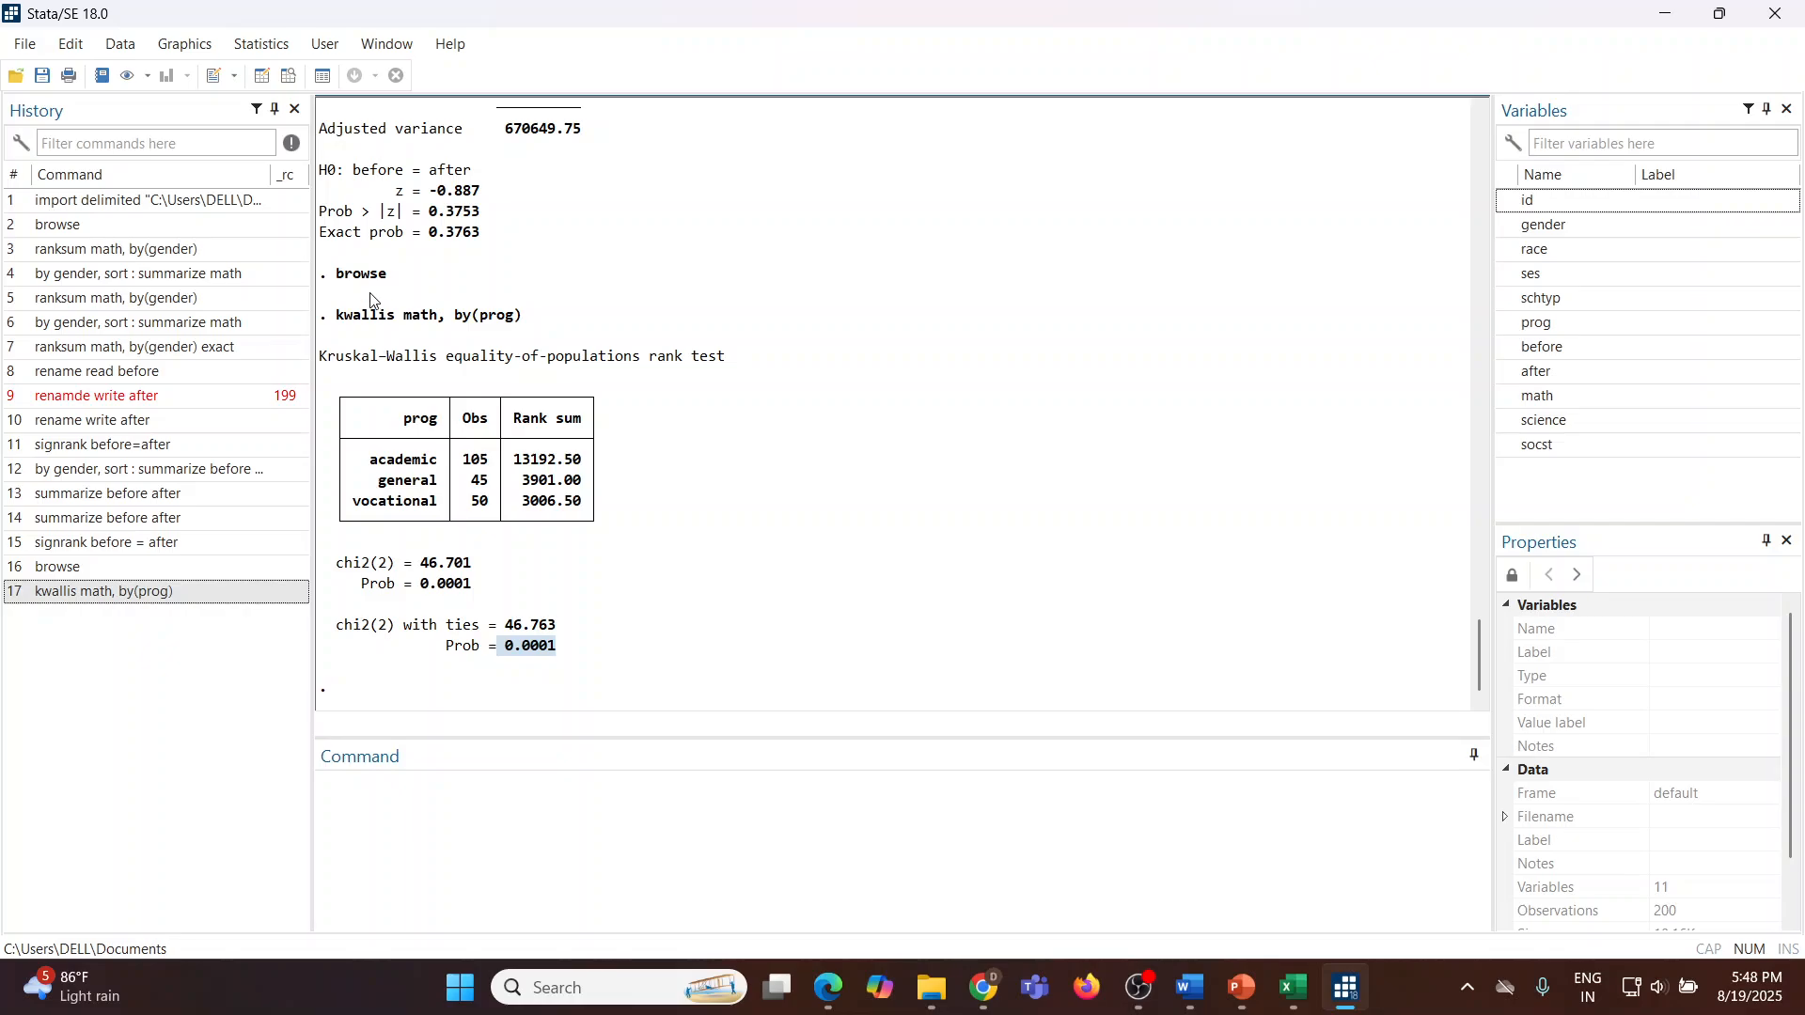
Step: Summarize math separately for each prog group through the Summary statistics dialog, then close the dialog
click(263, 47)
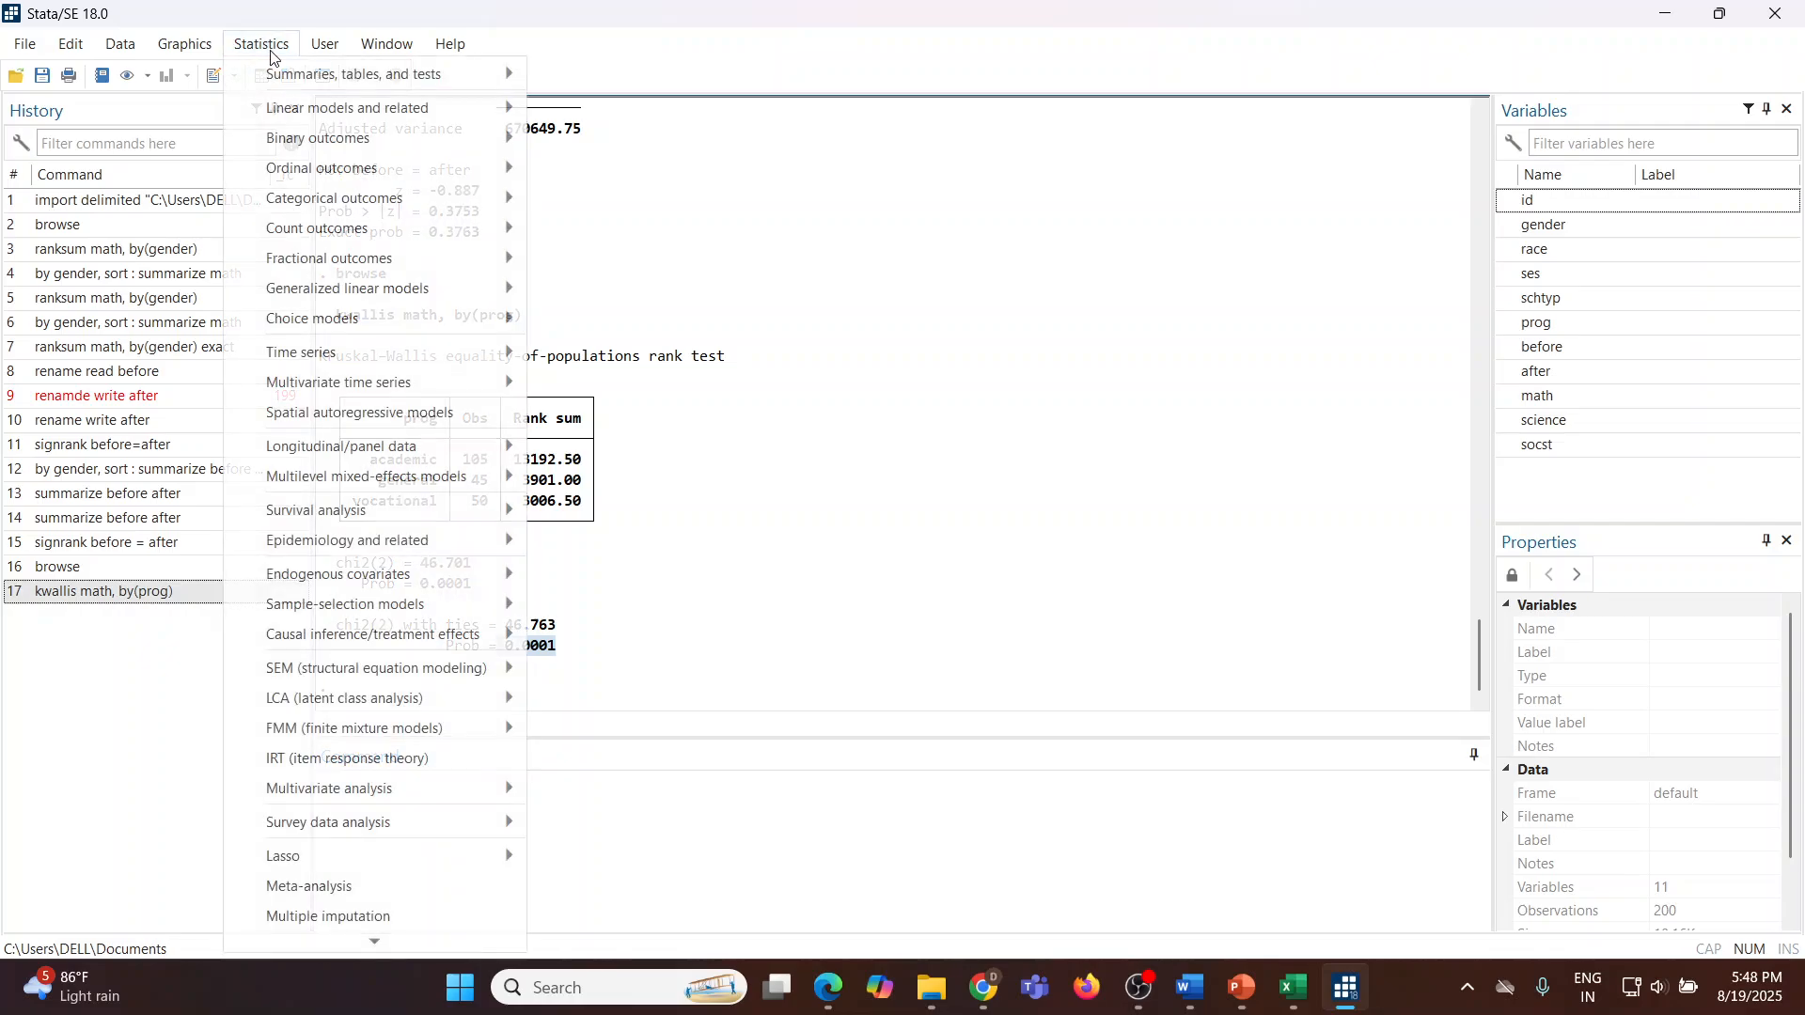
mouse_move(443, 76)
mouse_move(609, 86)
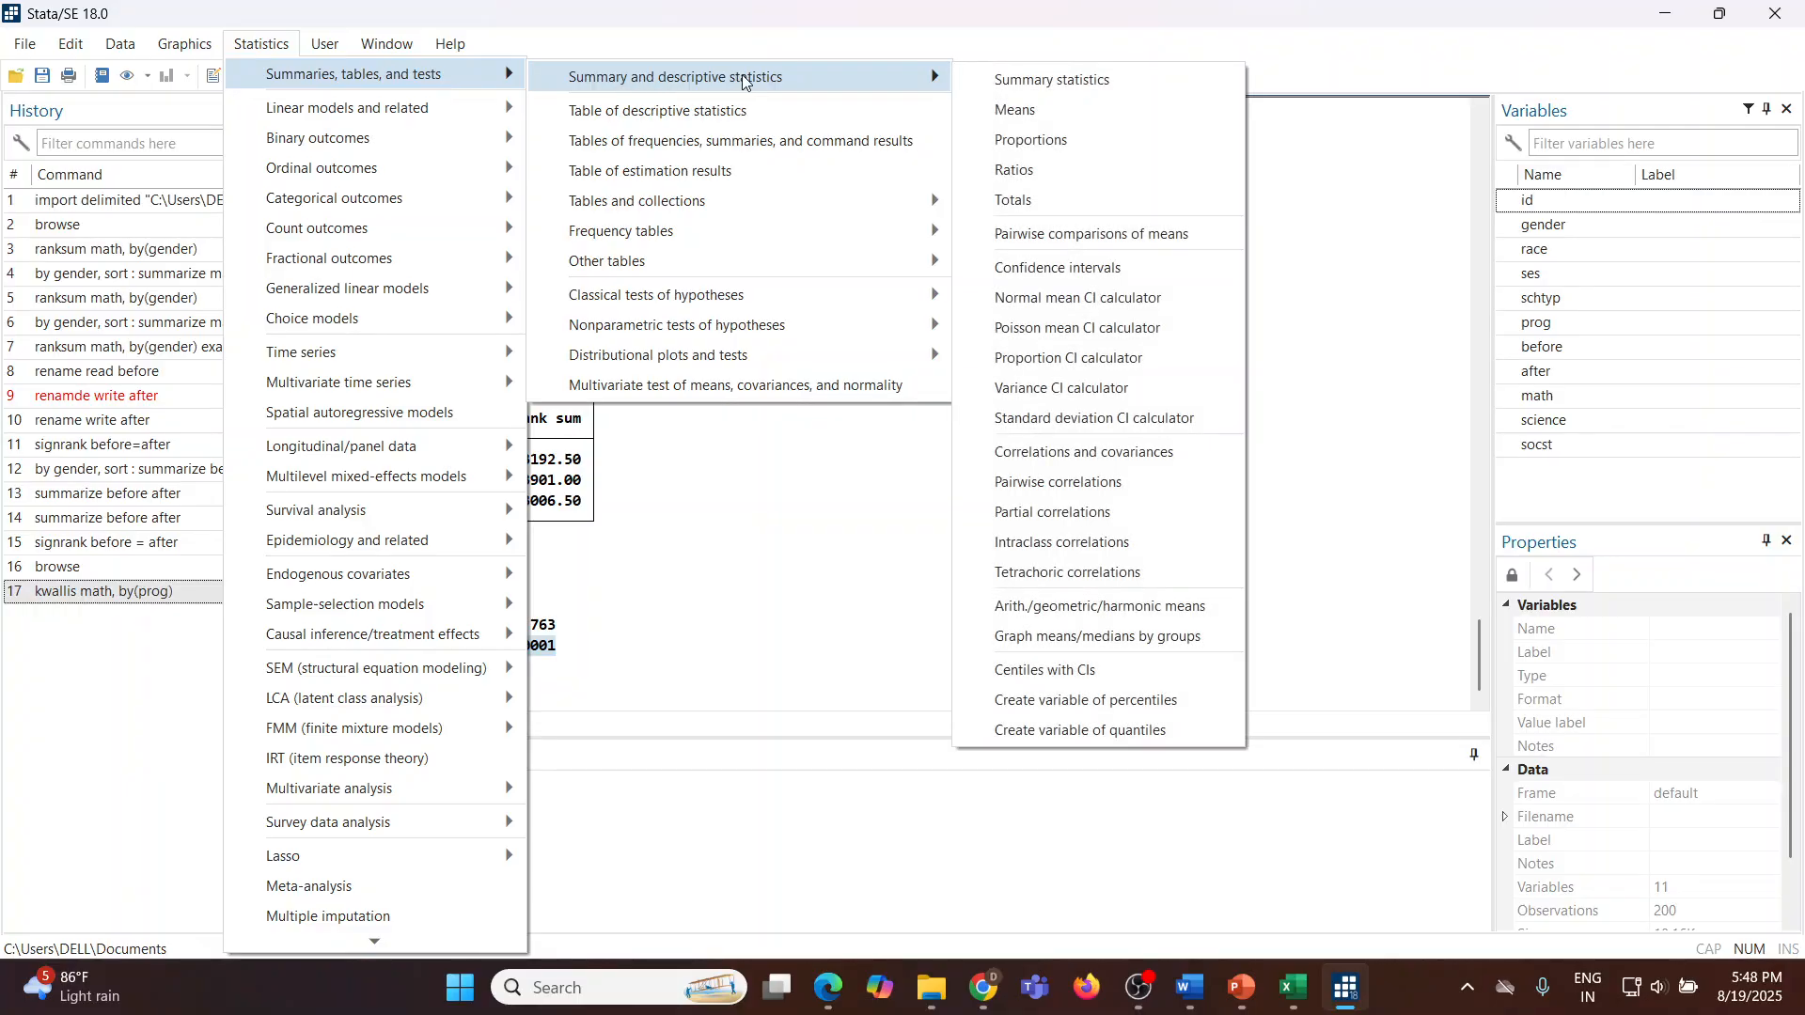
click(1038, 81)
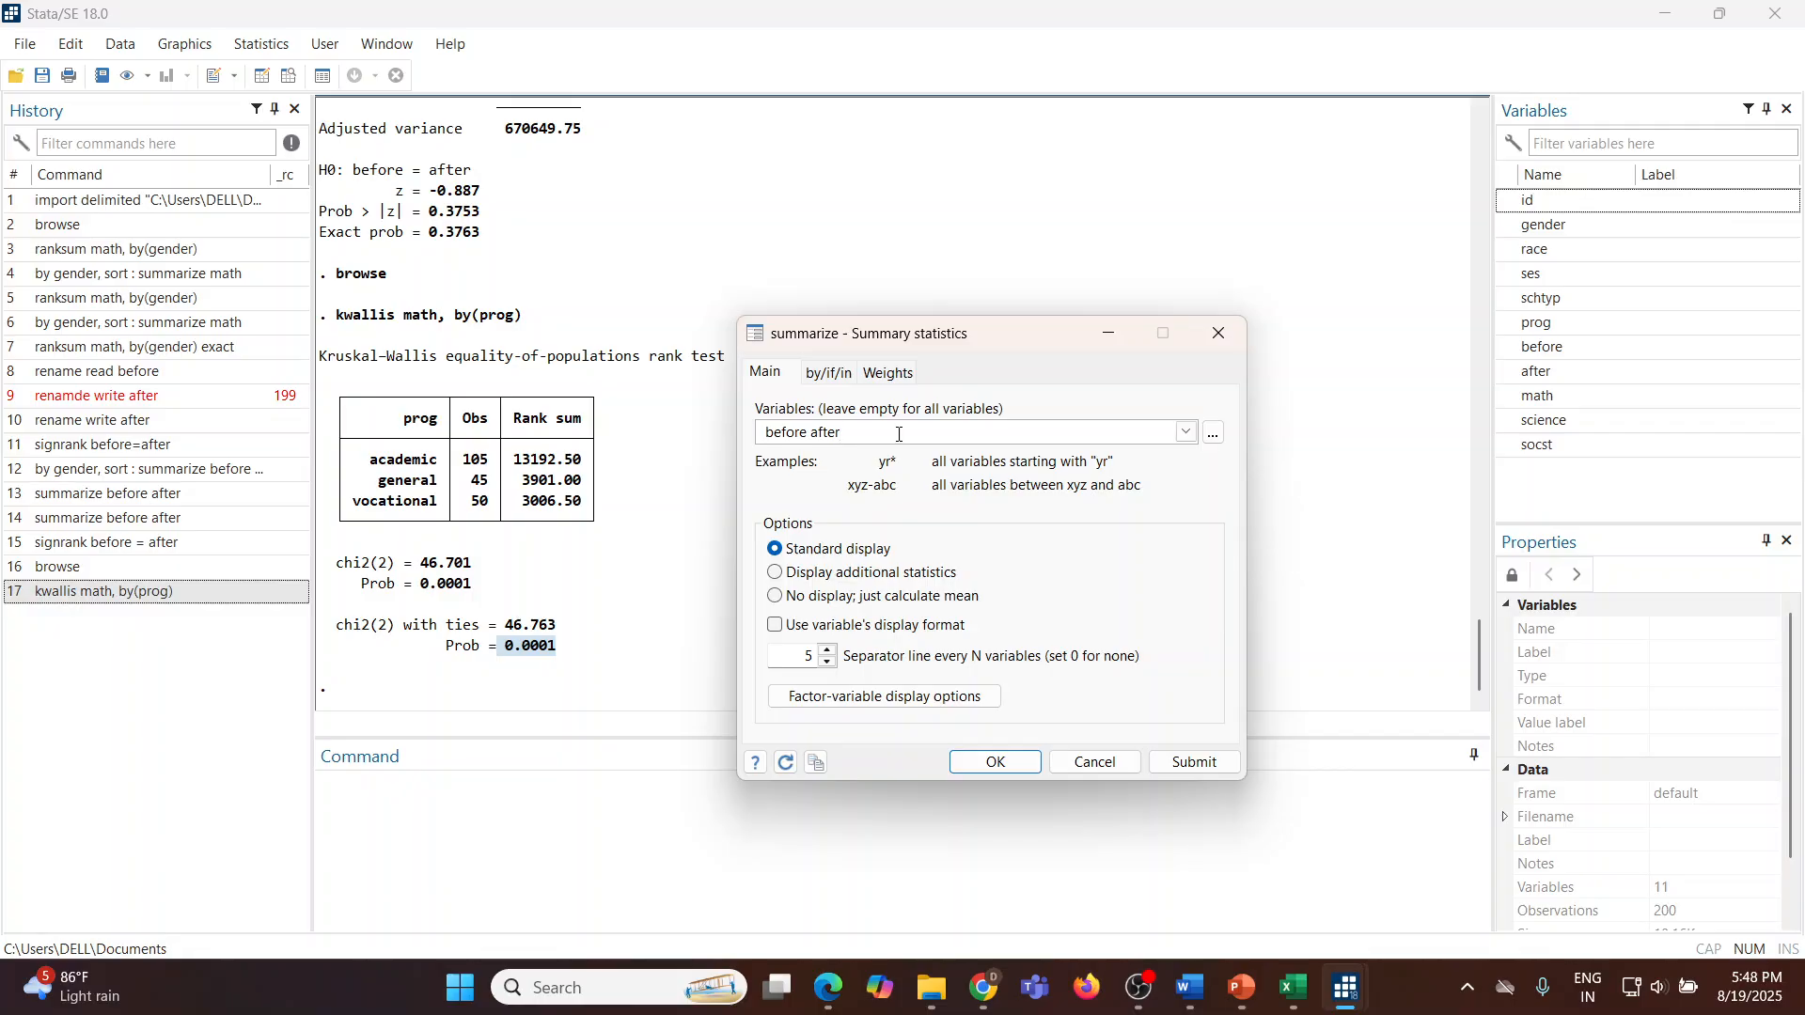
key(BackSpace)
key(BackSpace)
key(BackSpace)
key(BackSpace)
key(BackSpace)
key(BackSpace)
key(BackSpace)
key(BackSpace)
key(BackSpace)
key(BackSpace)
key(BackSpace)
click(1187, 431)
click(861, 513)
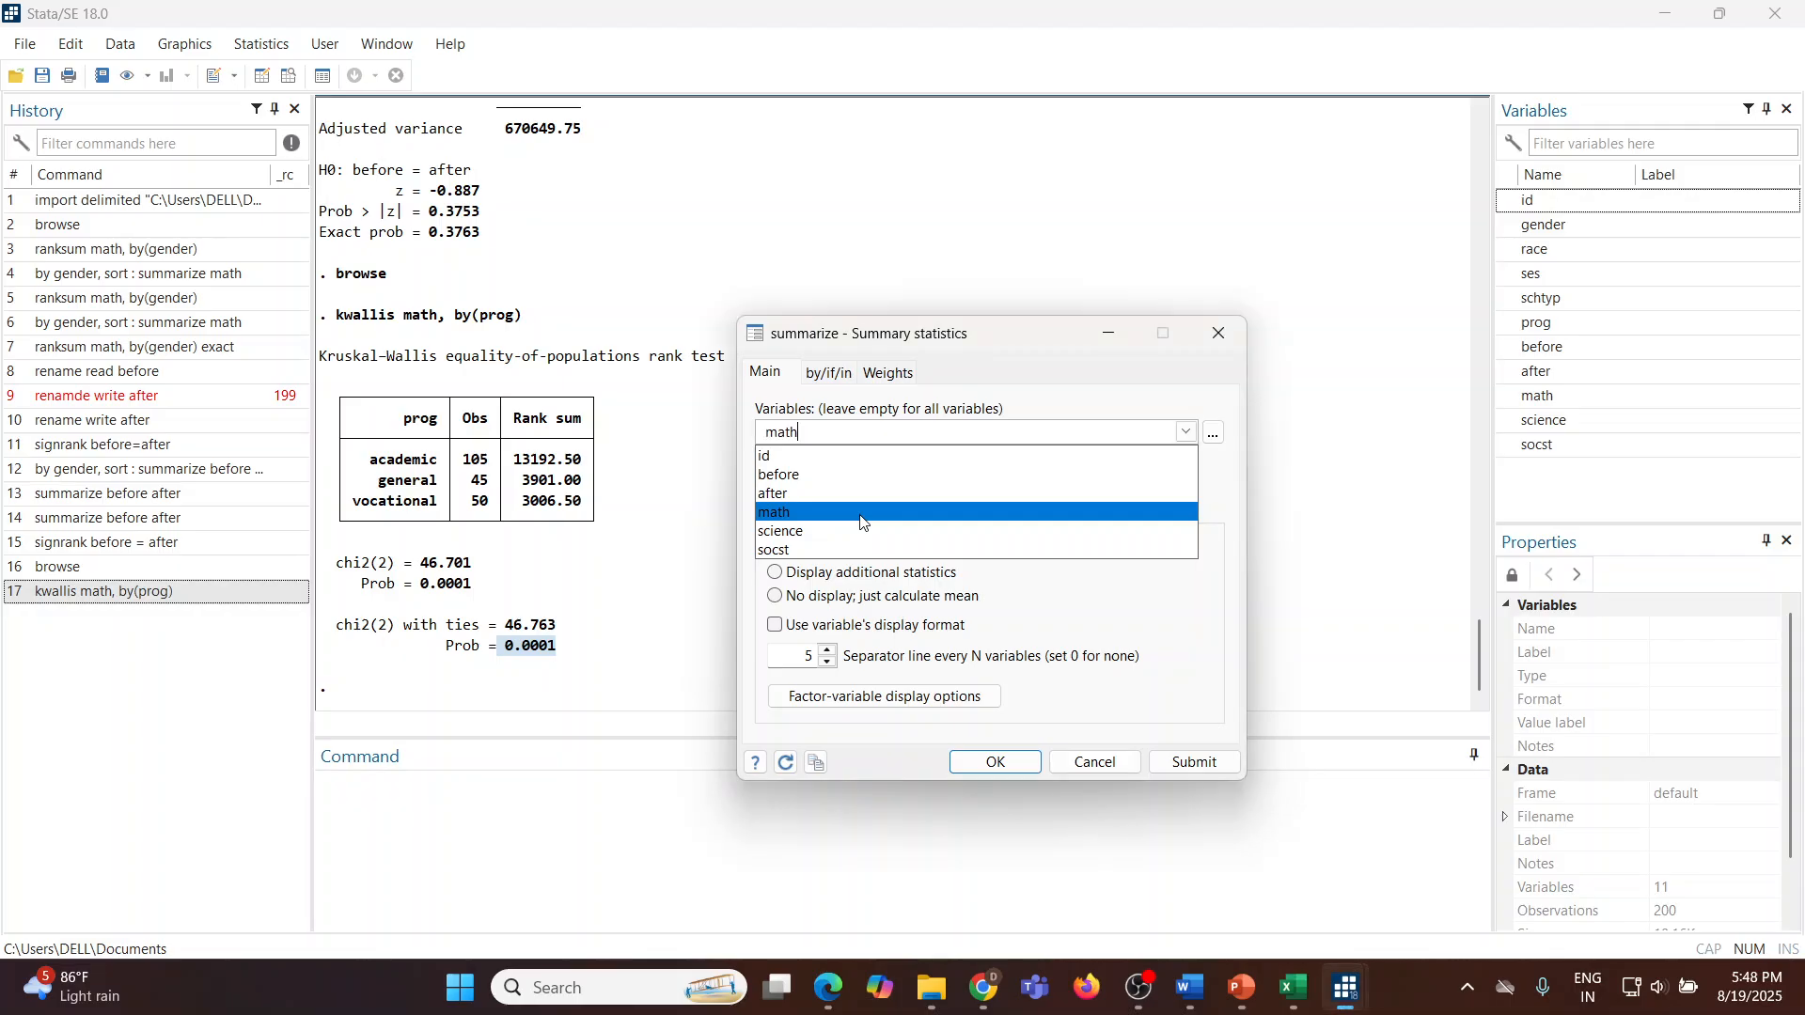
click(829, 374)
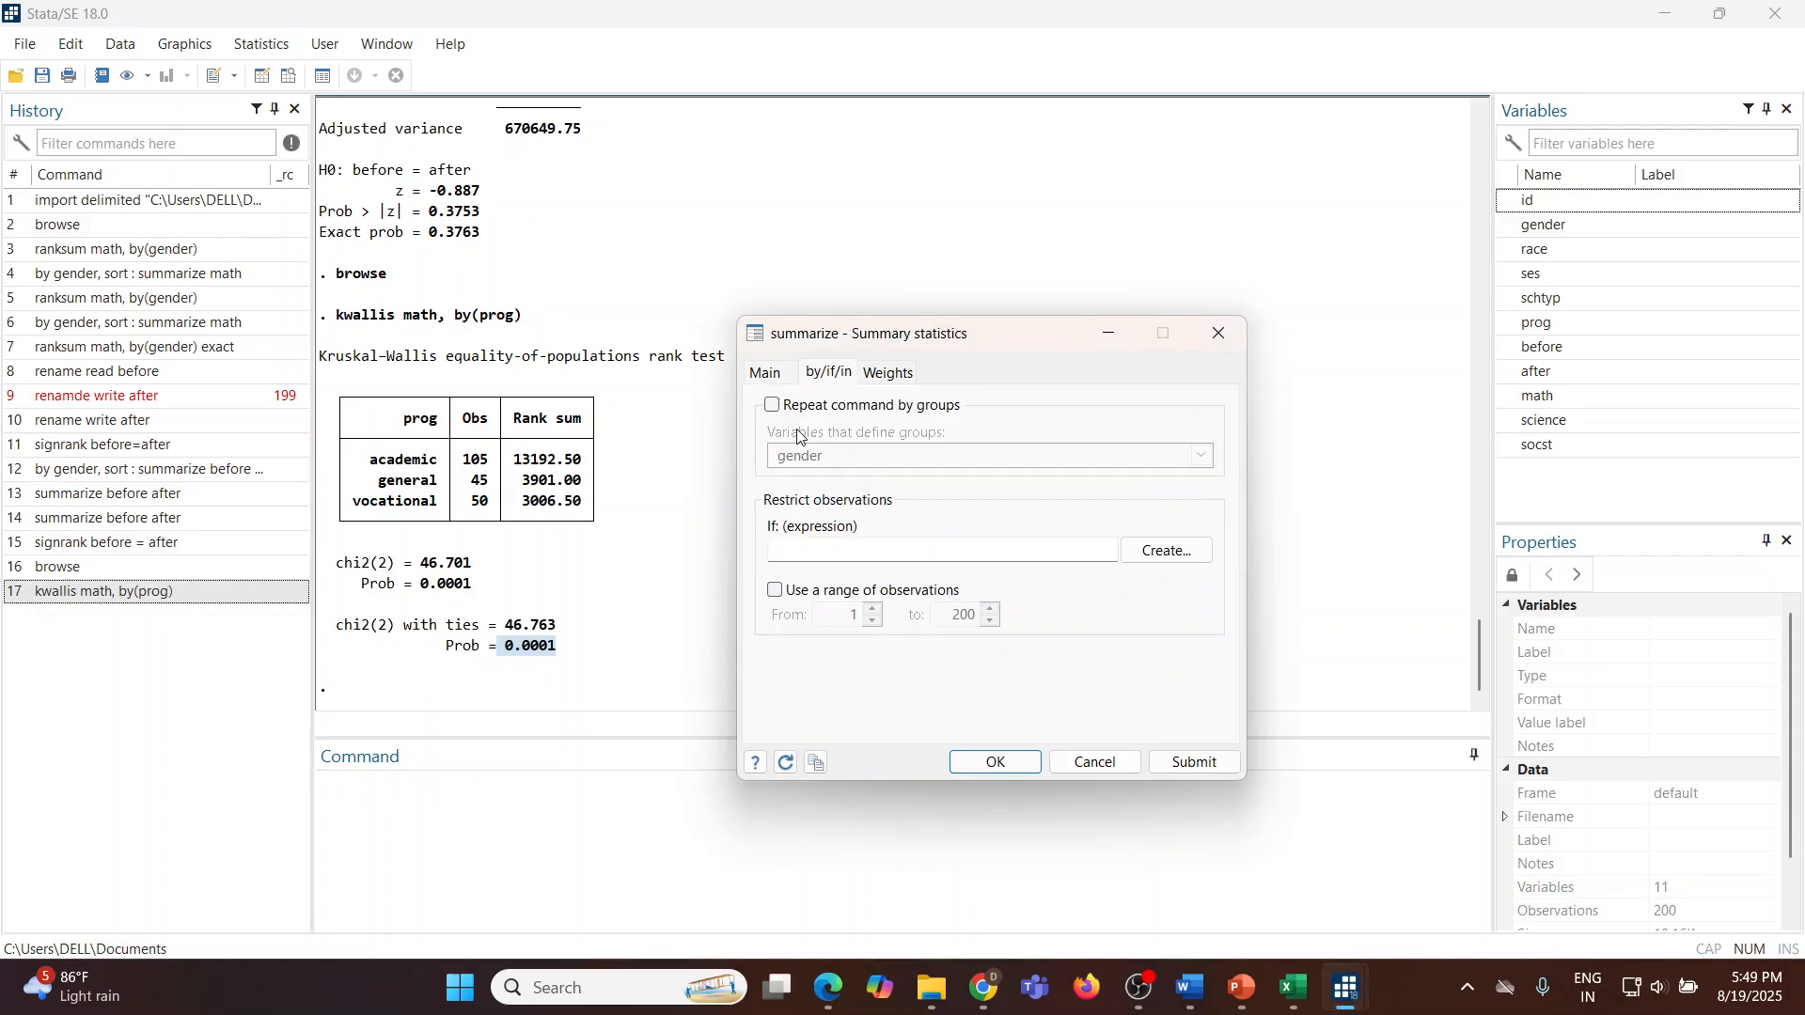
click(772, 405)
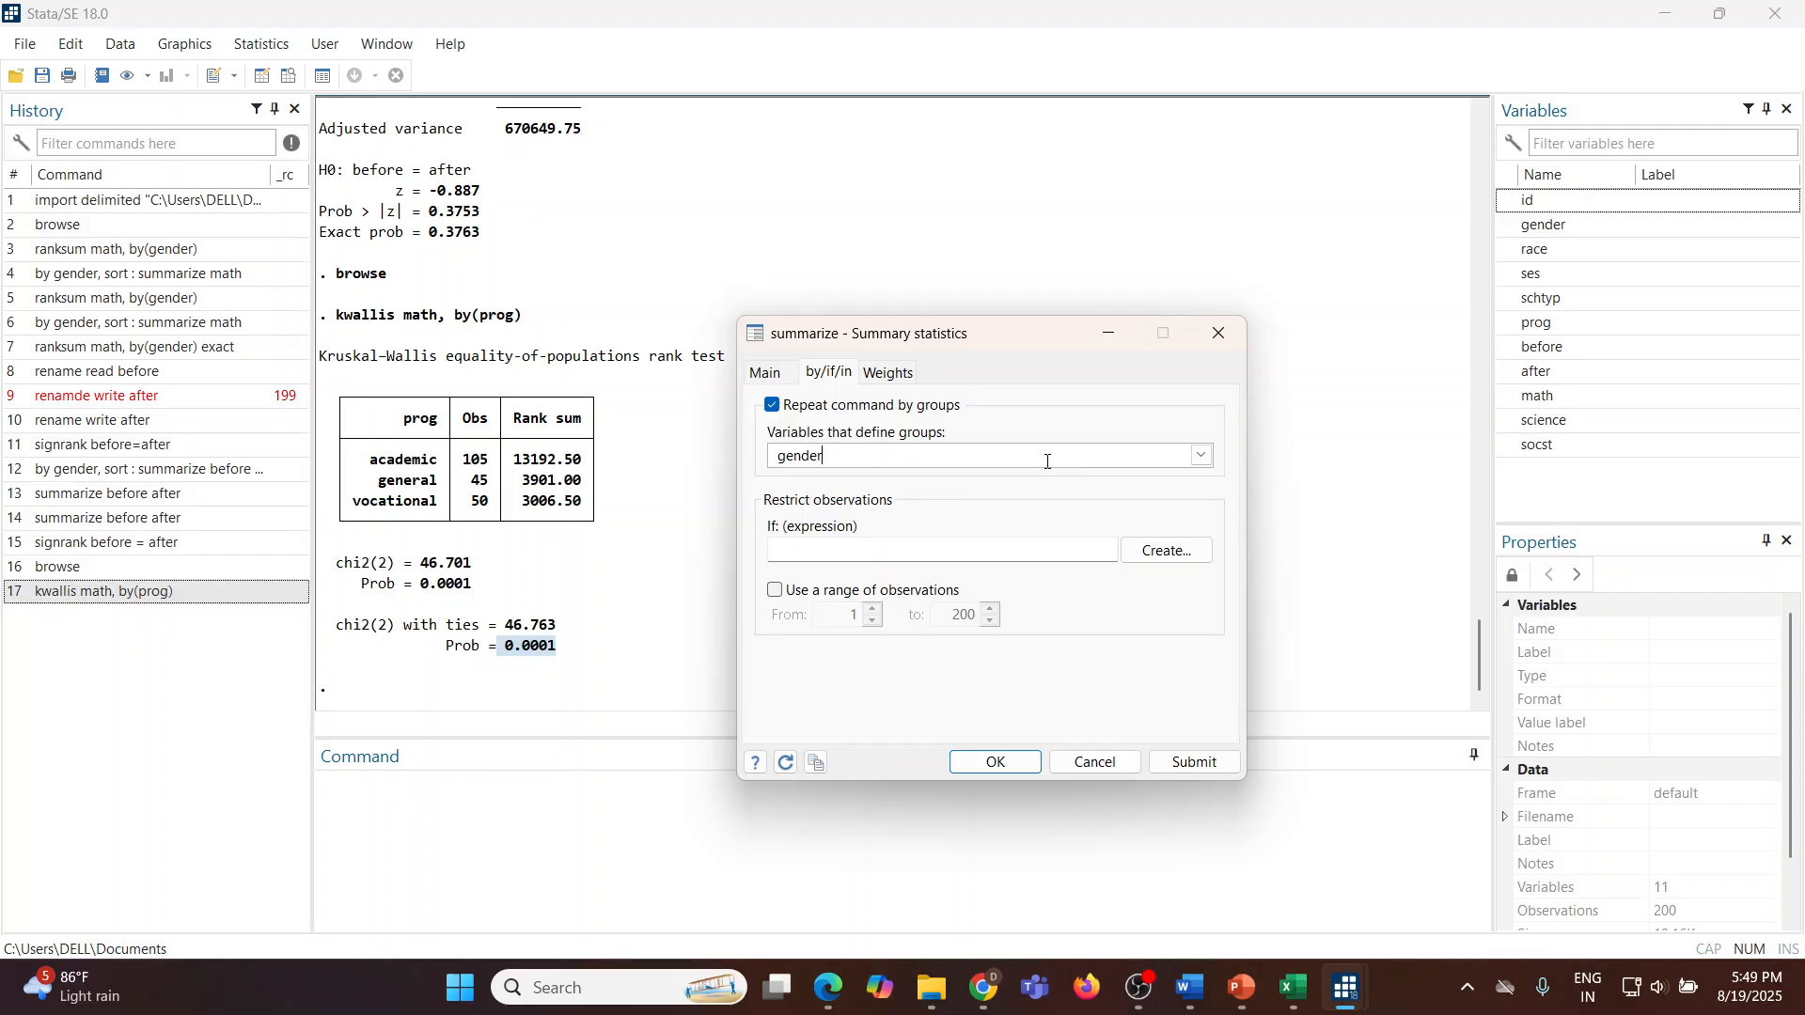
key(BackSpace)
key(BackSpace)
key(BackSpace)
key(BackSpace)
key(BackSpace)
click(1201, 456)
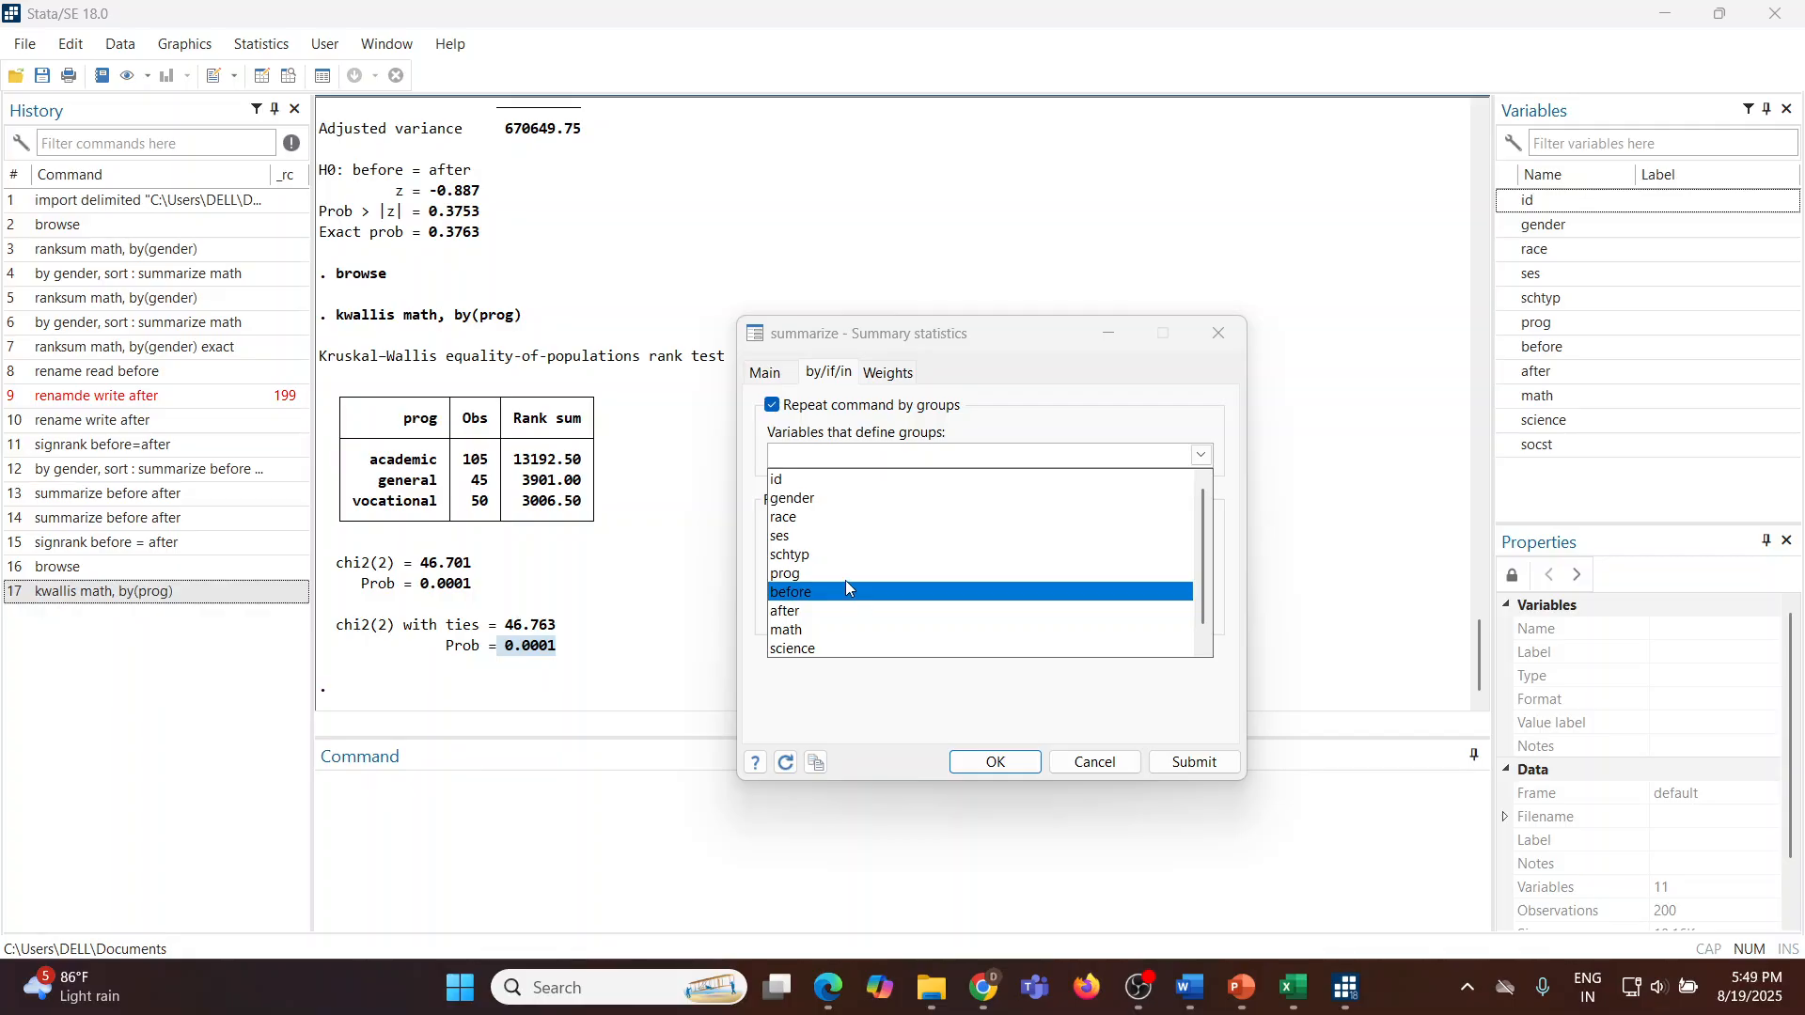
click(883, 575)
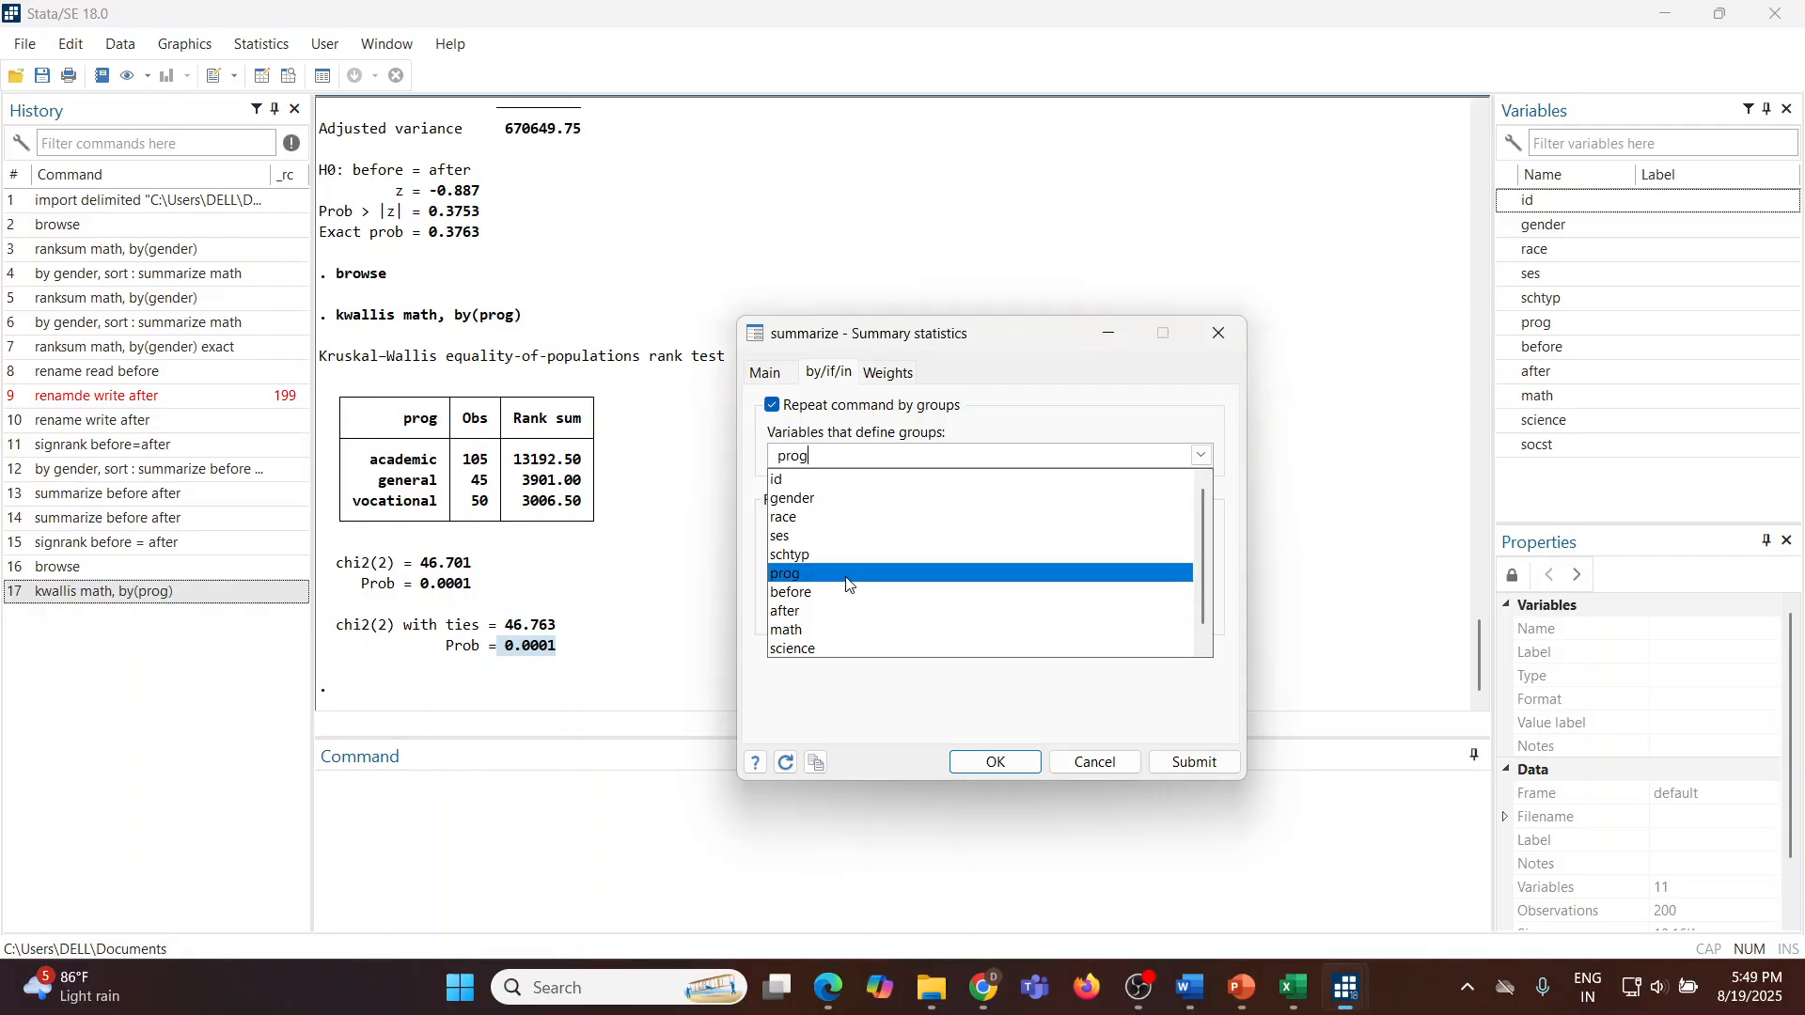
click(1192, 765)
click(1192, 764)
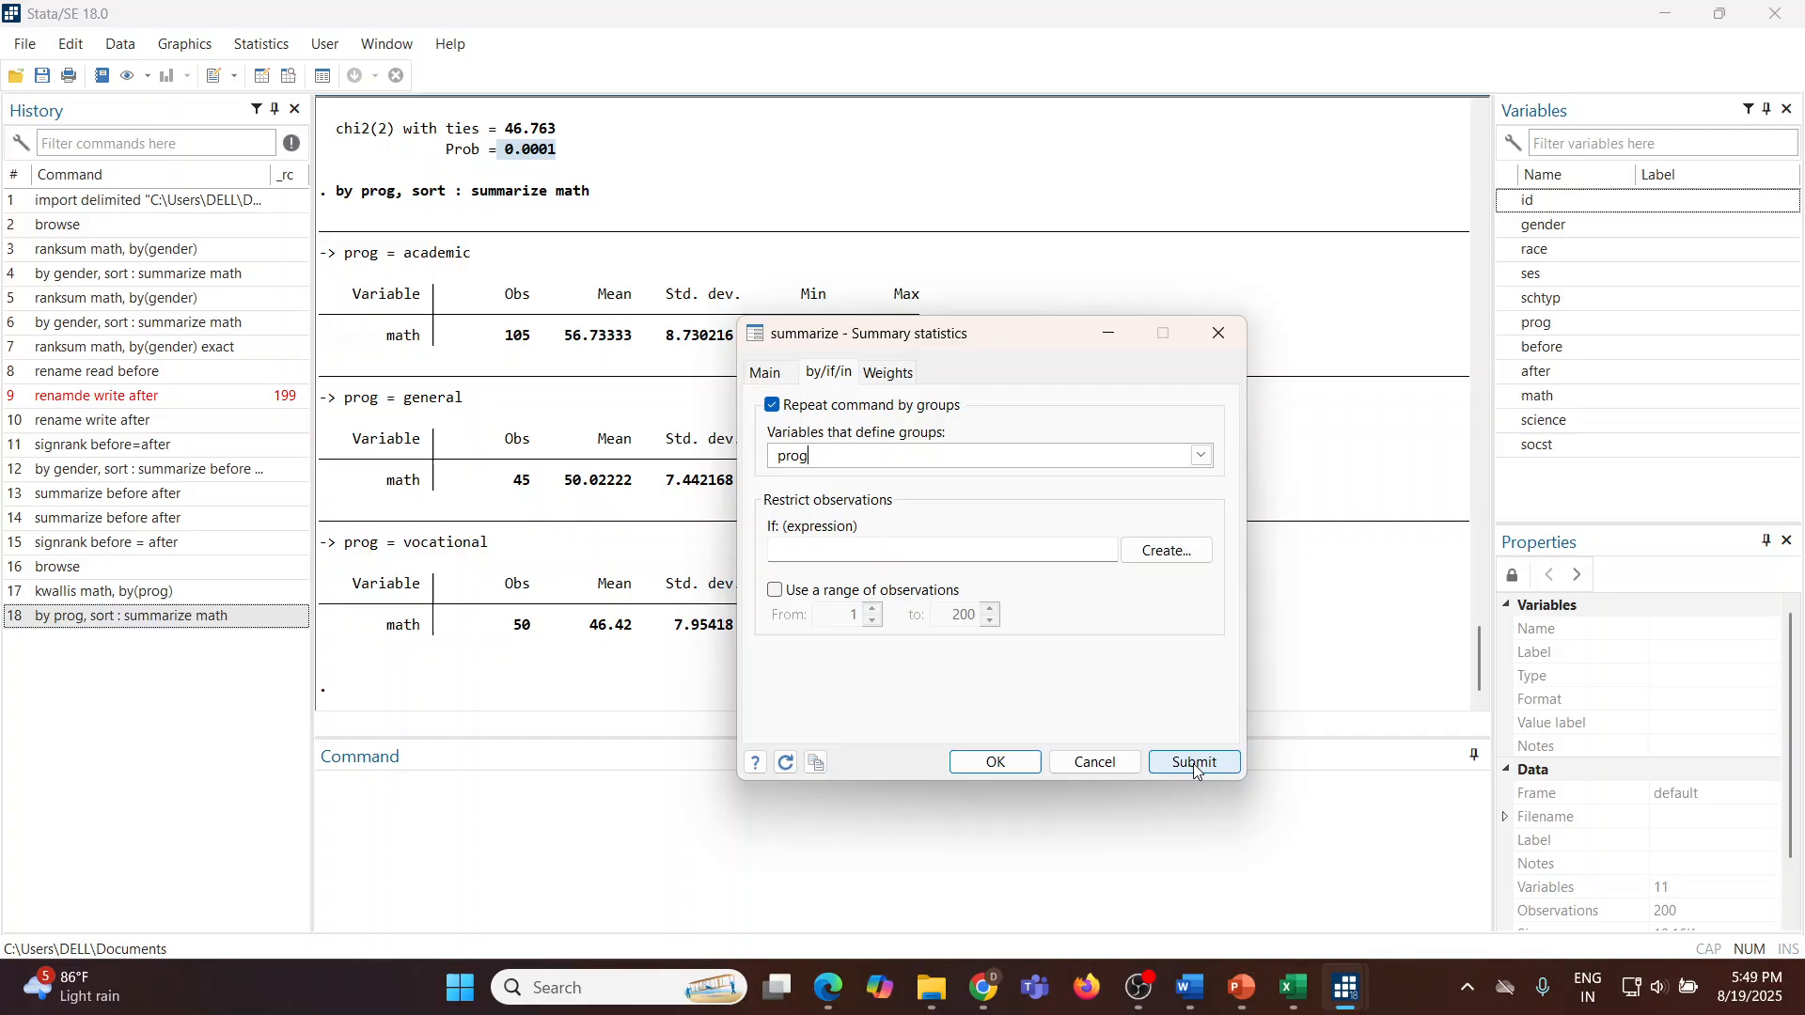
click(1097, 766)
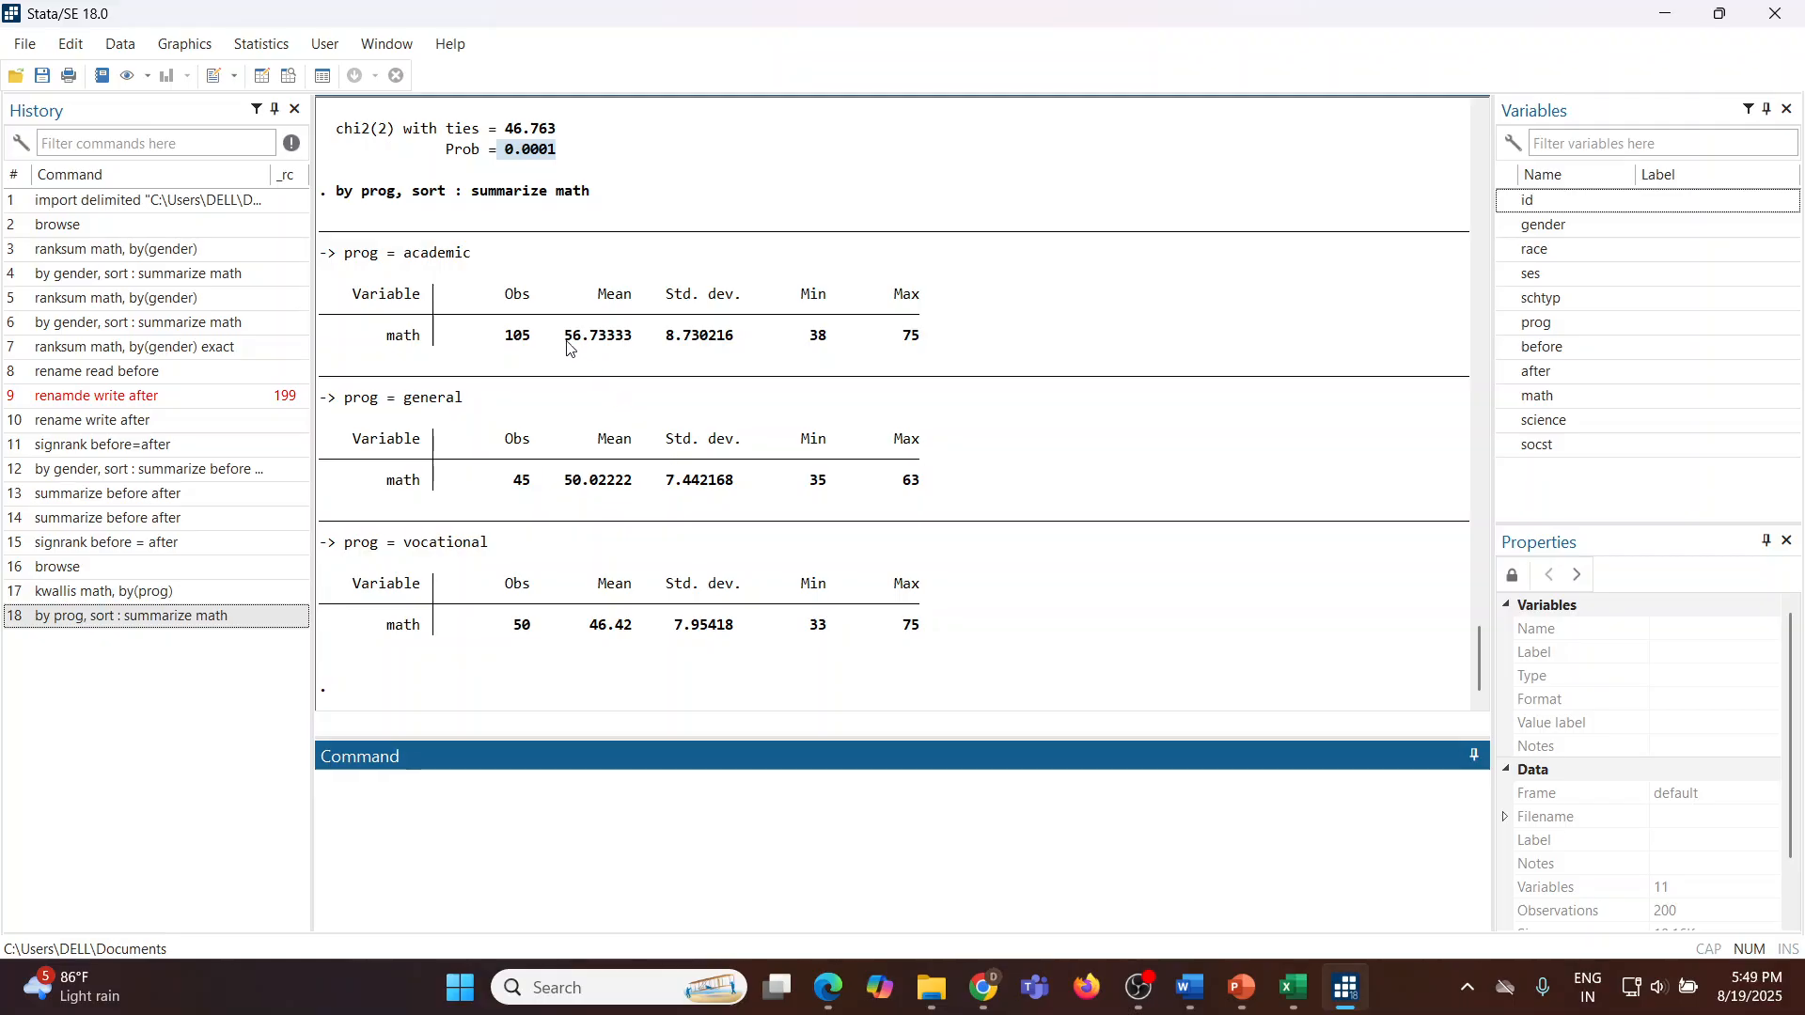
Step: Highlight the math mean of each program group in the summary output to compare them
drag(559, 342, 635, 348)
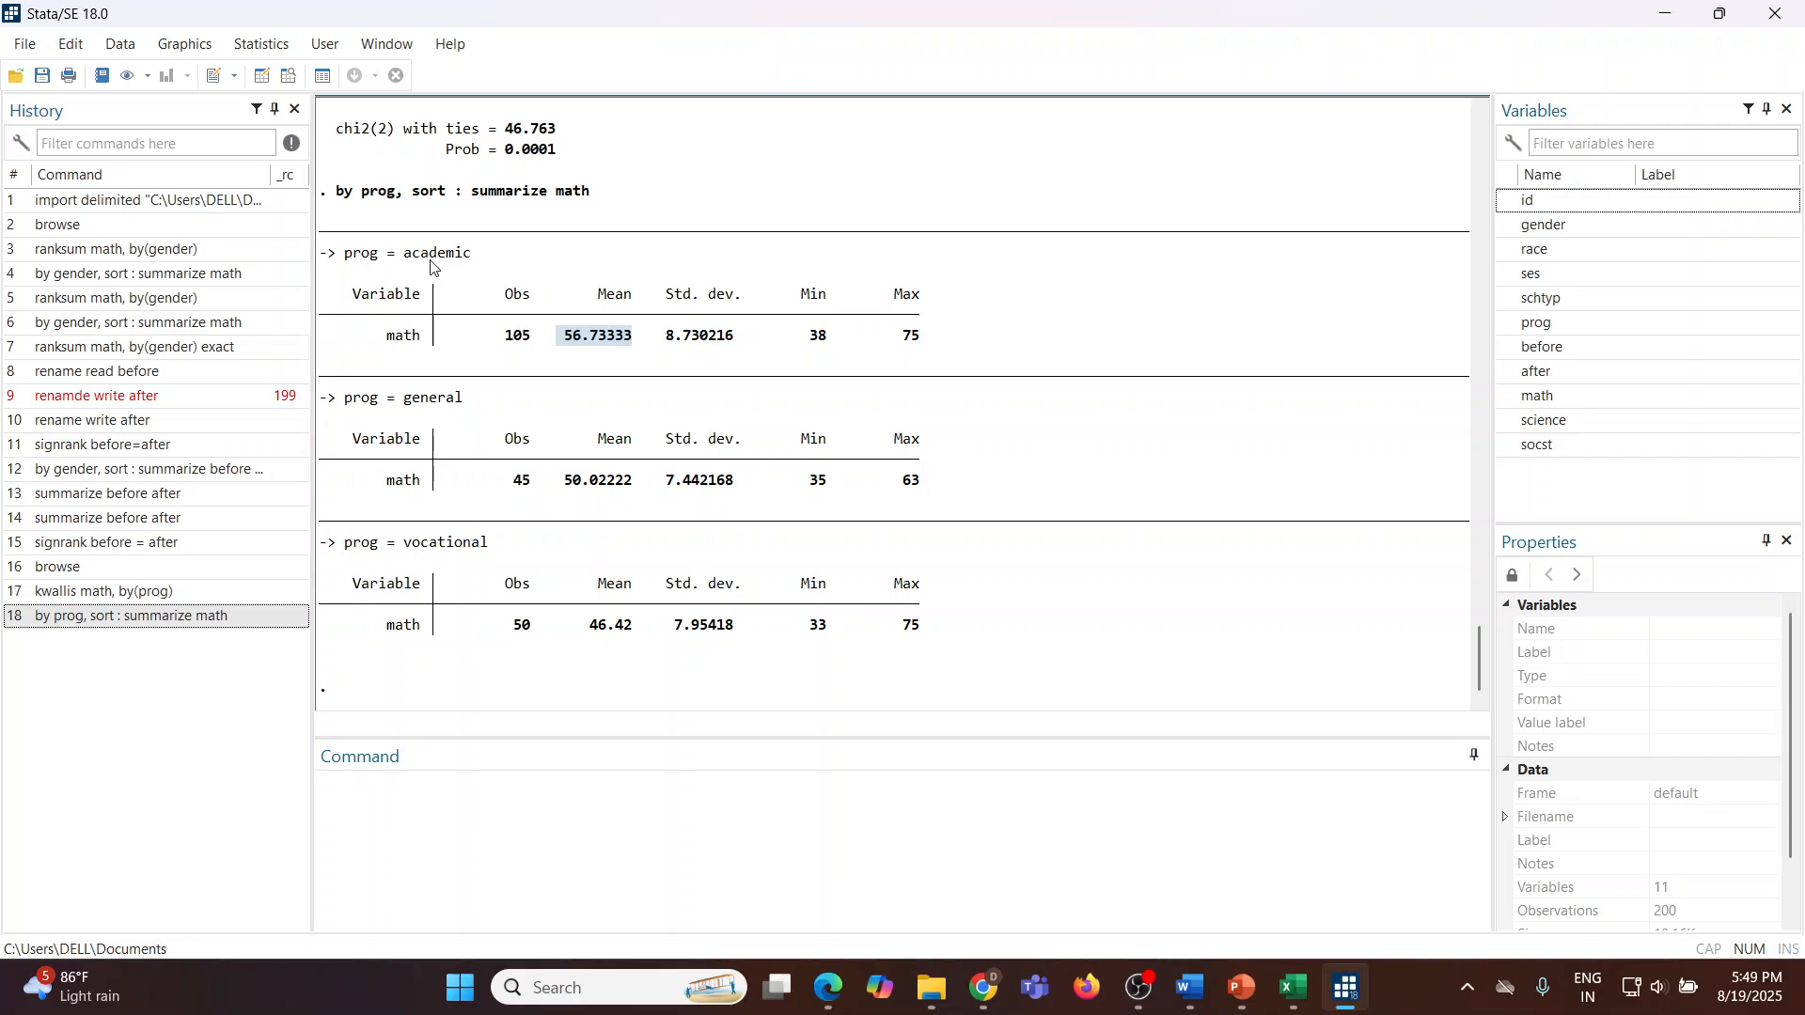
drag(567, 489, 645, 488)
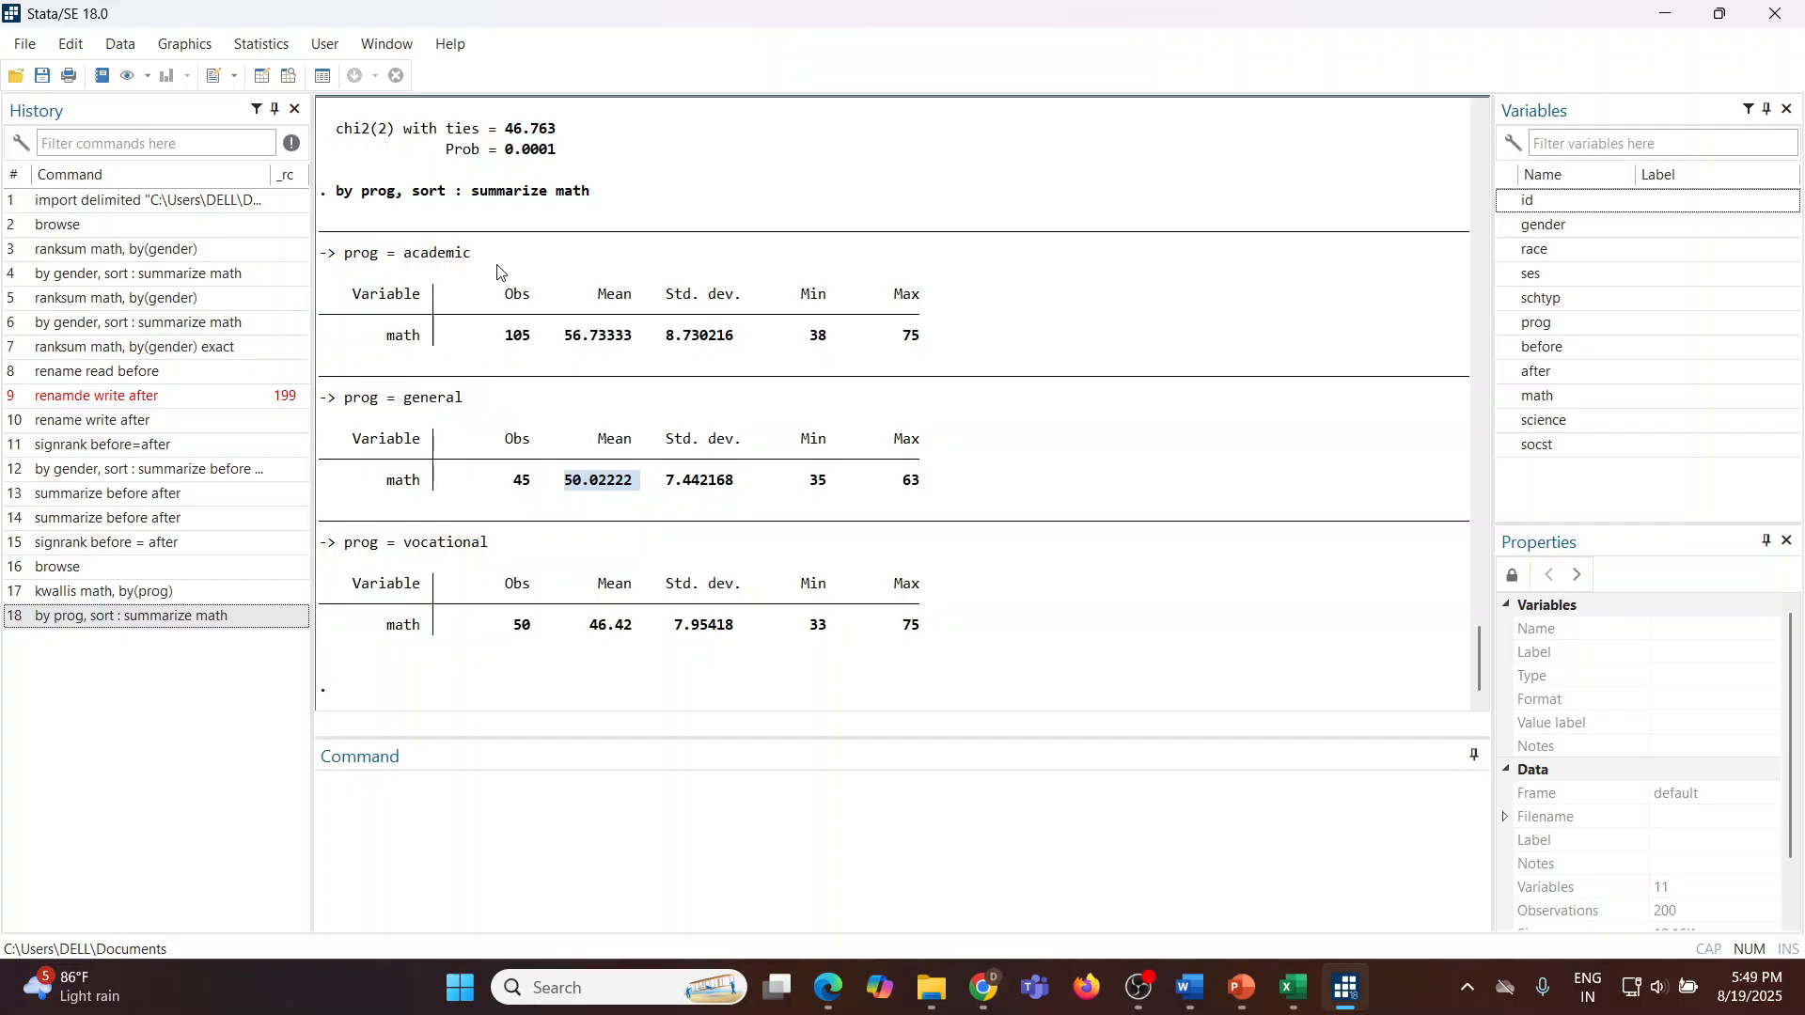
drag(583, 627, 636, 633)
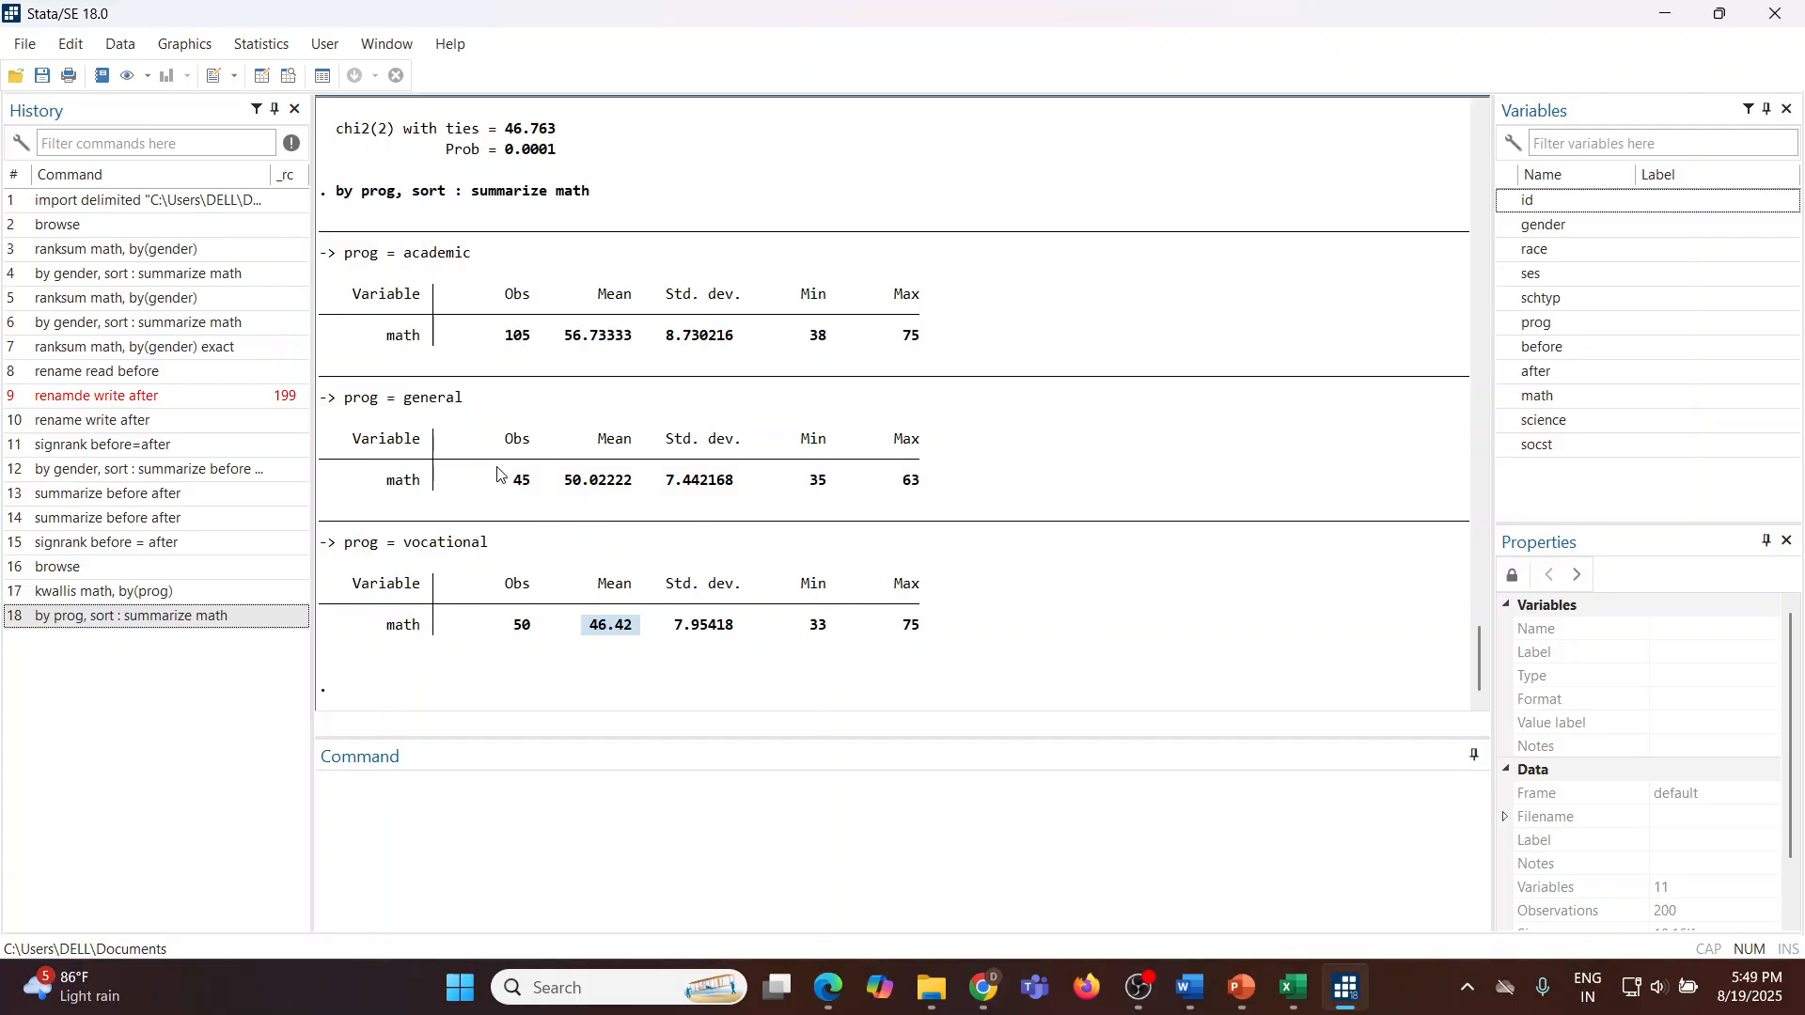
drag(567, 346, 639, 349)
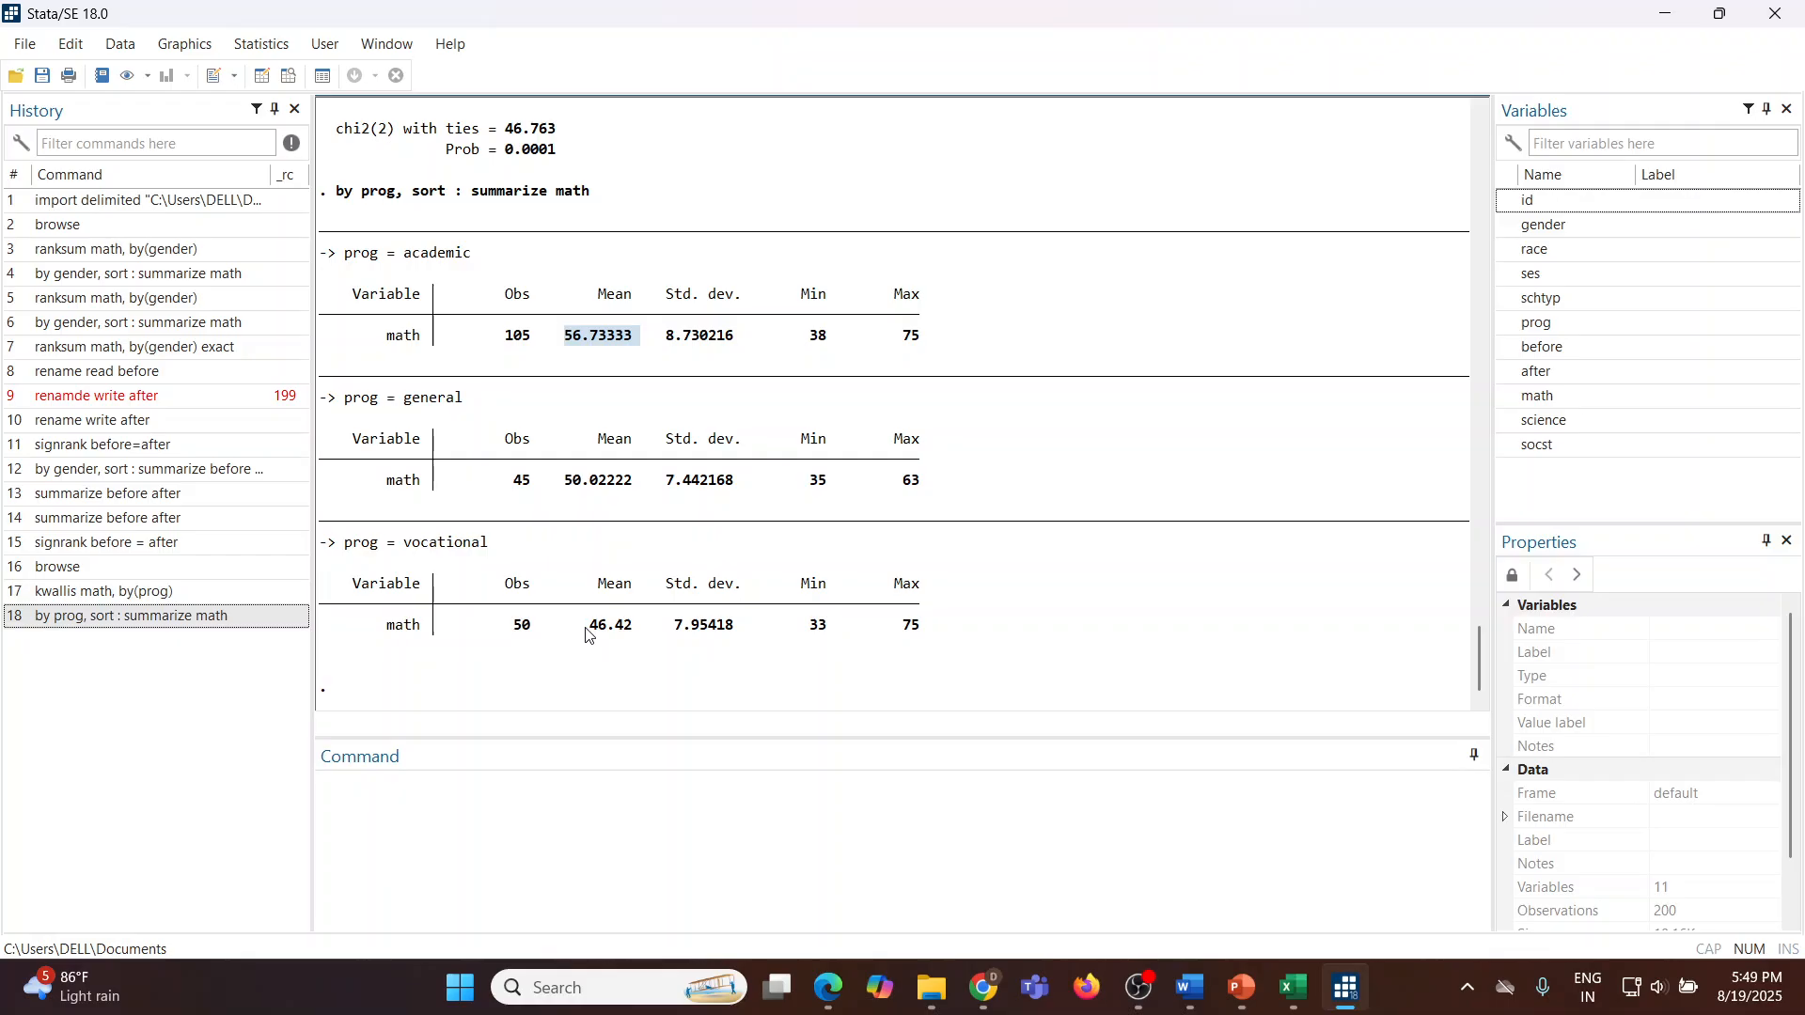
drag(588, 632, 632, 655)
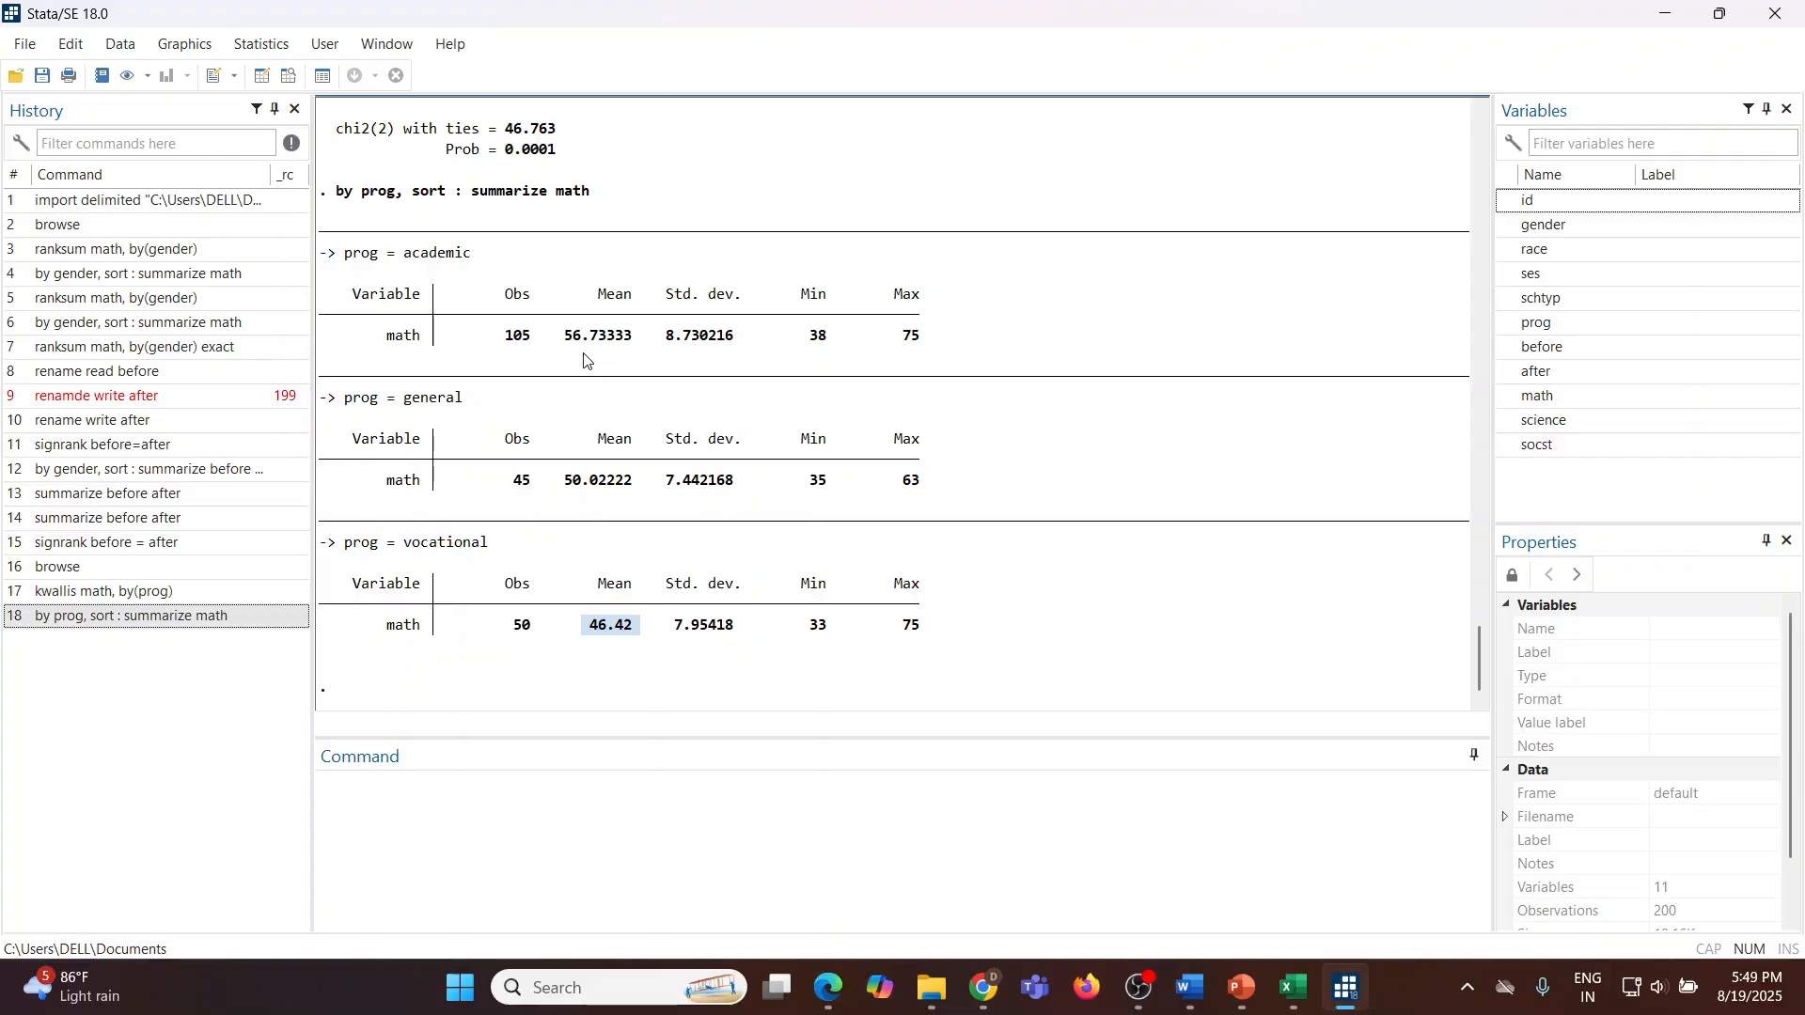
drag(563, 338, 634, 343)
drag(565, 482, 636, 495)
scroll(657, 446, up, 1)
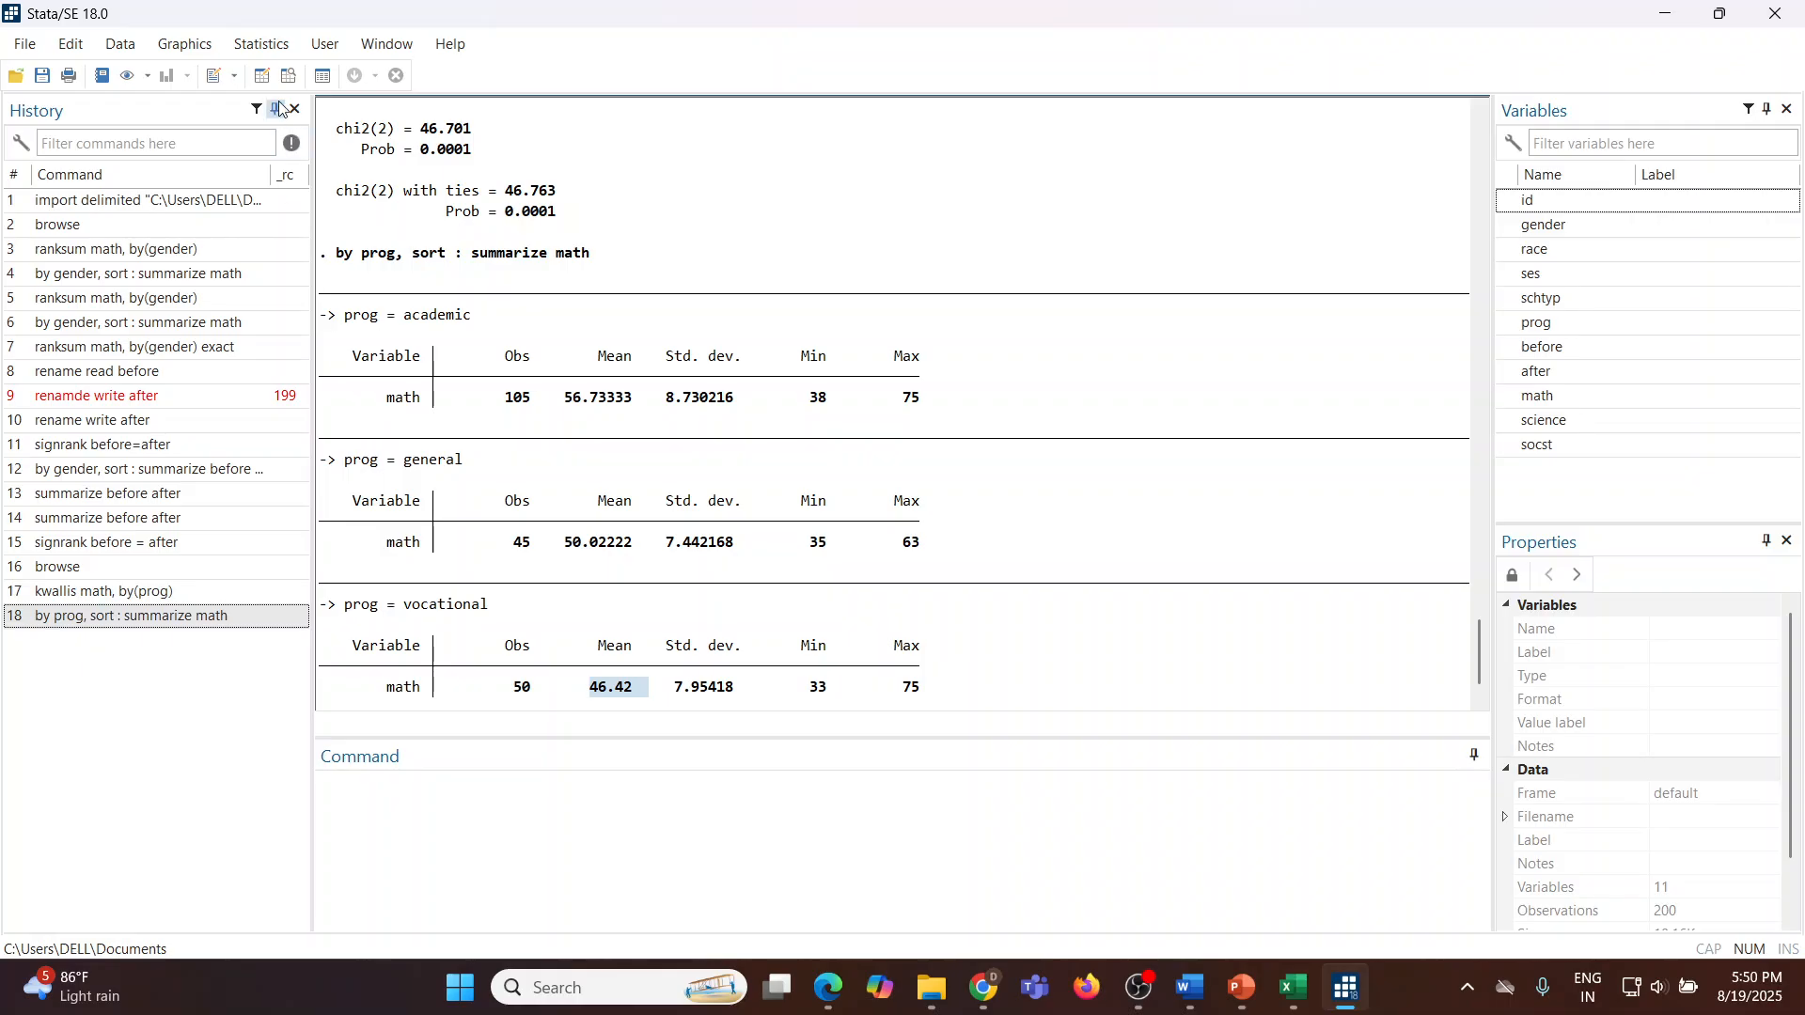
Step: Run the Kruskal-Wallis rank test of math by prog through its dialog, then close the dialog
click(271, 55)
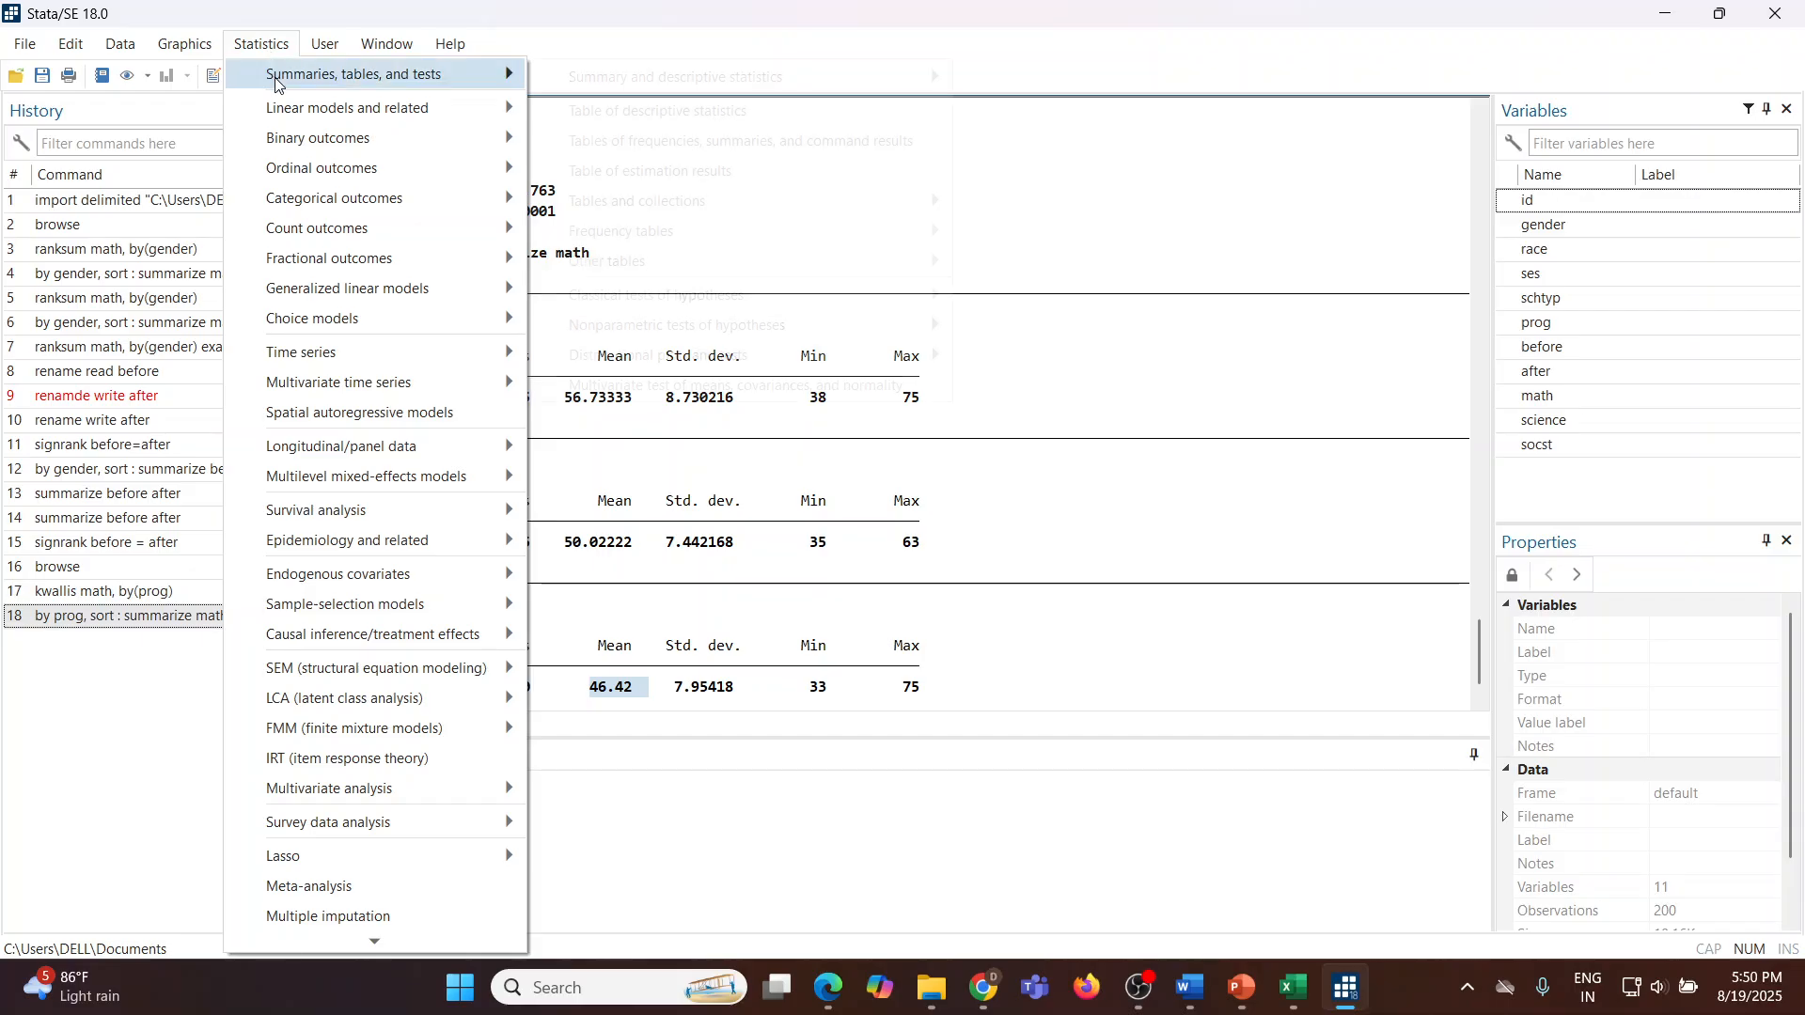
mouse_move(275, 77)
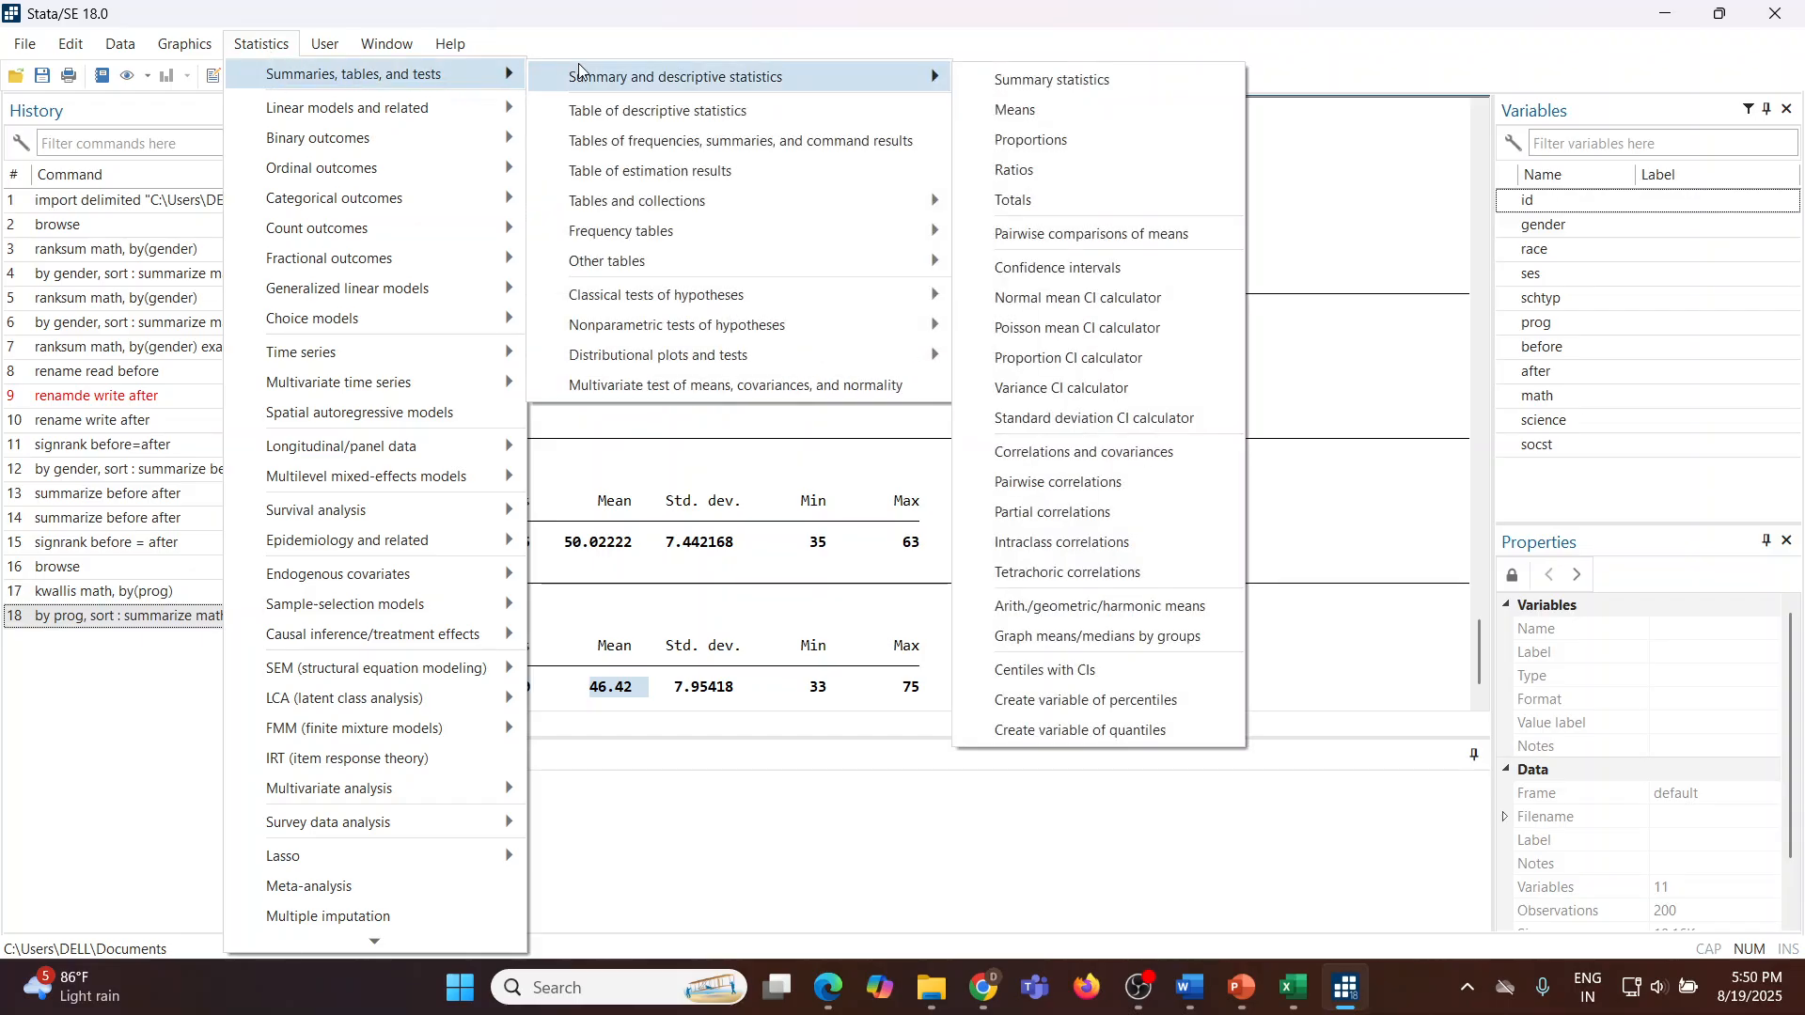
mouse_move(701, 328)
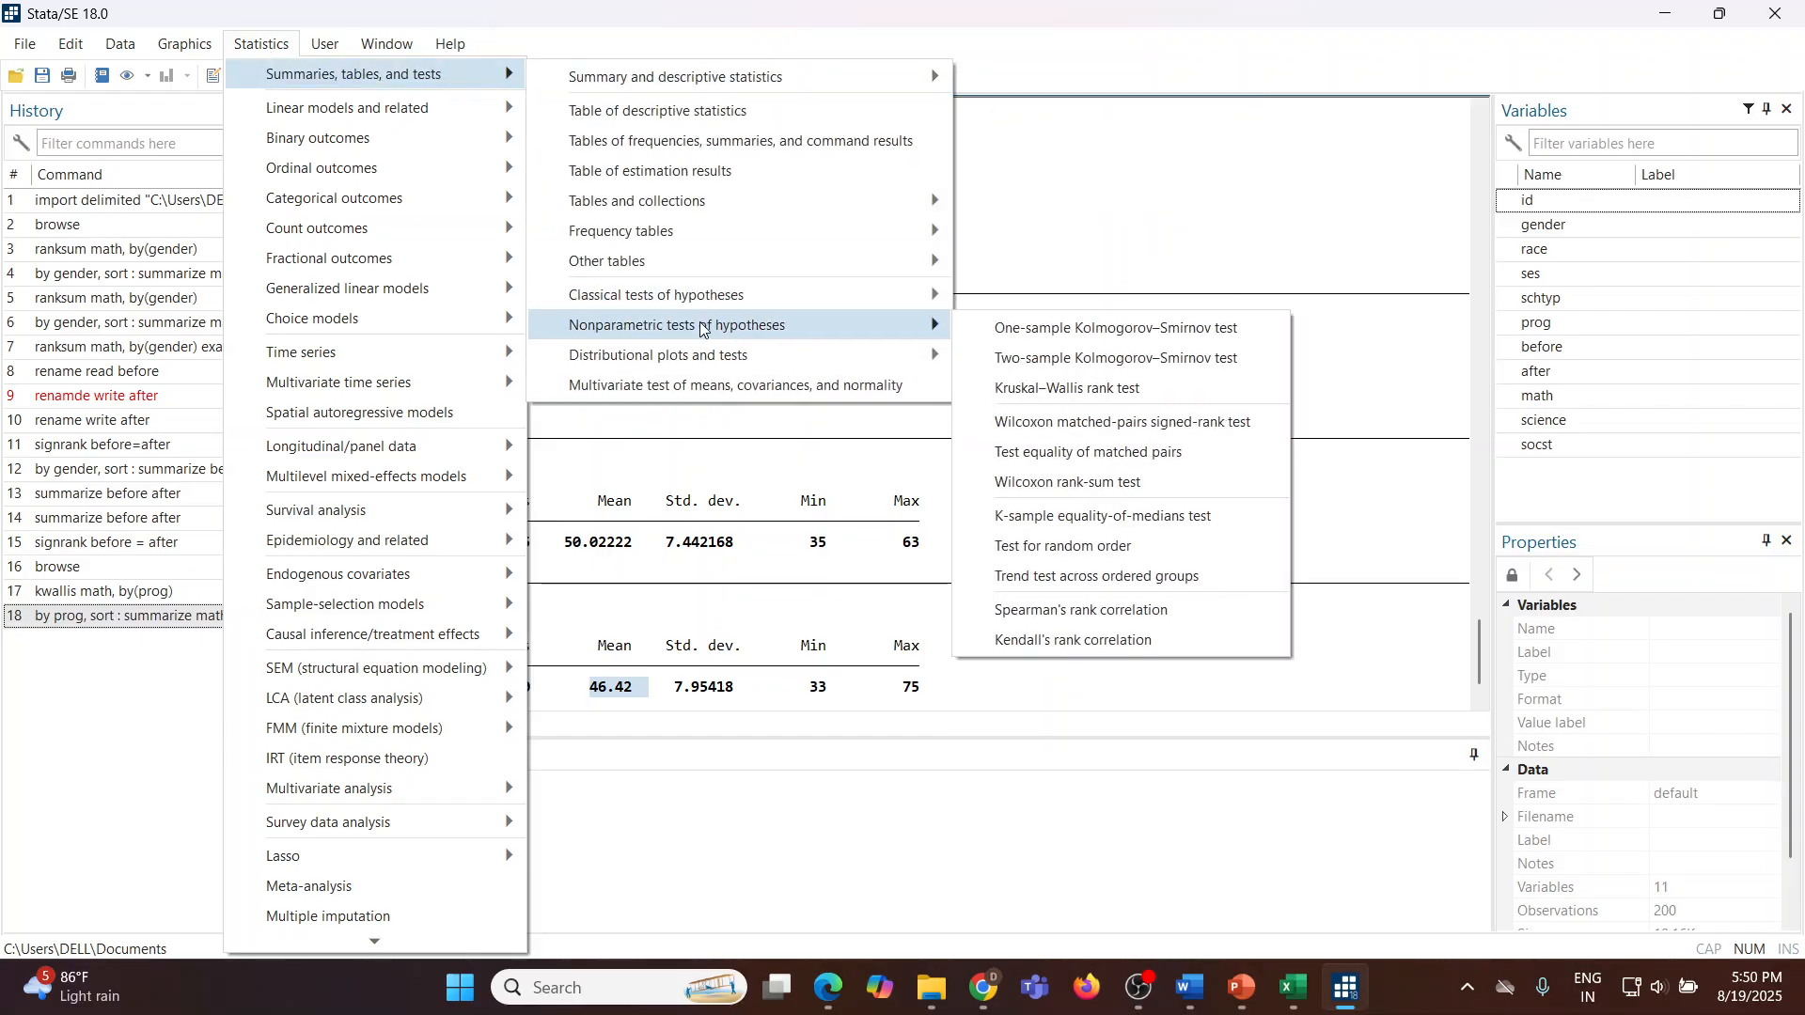
click(1068, 390)
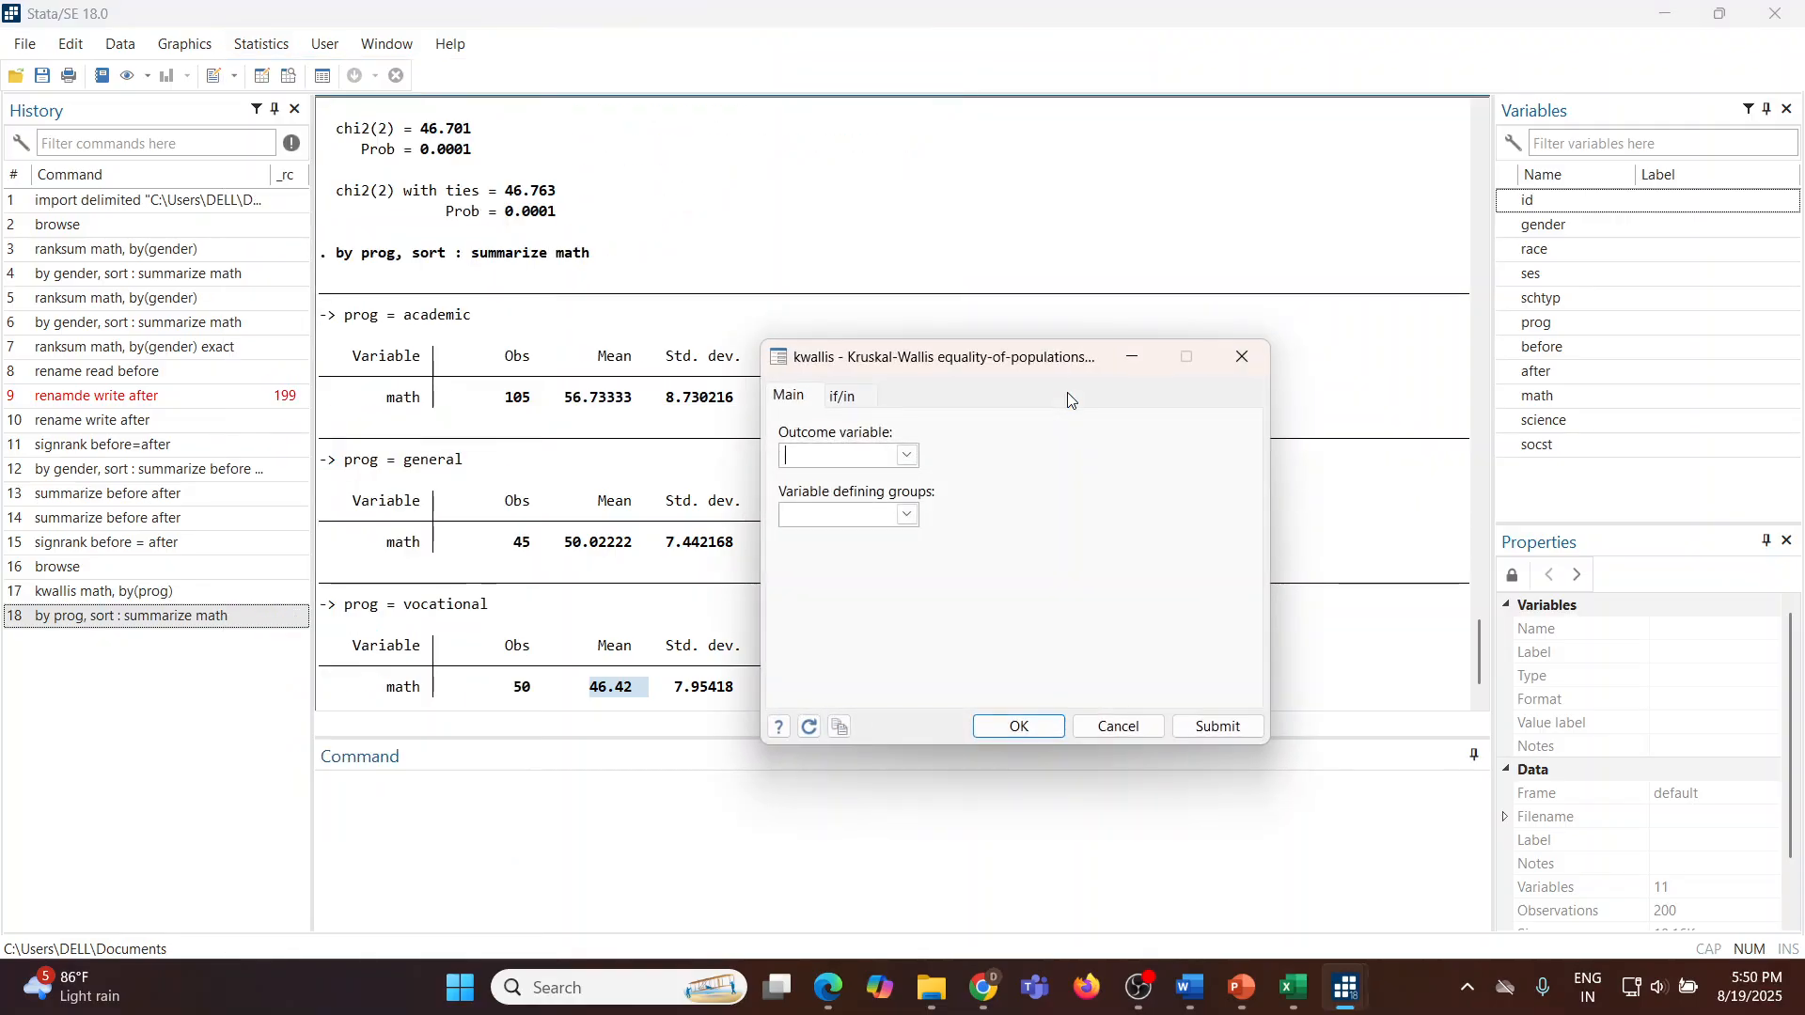
click(908, 456)
click(838, 534)
click(907, 517)
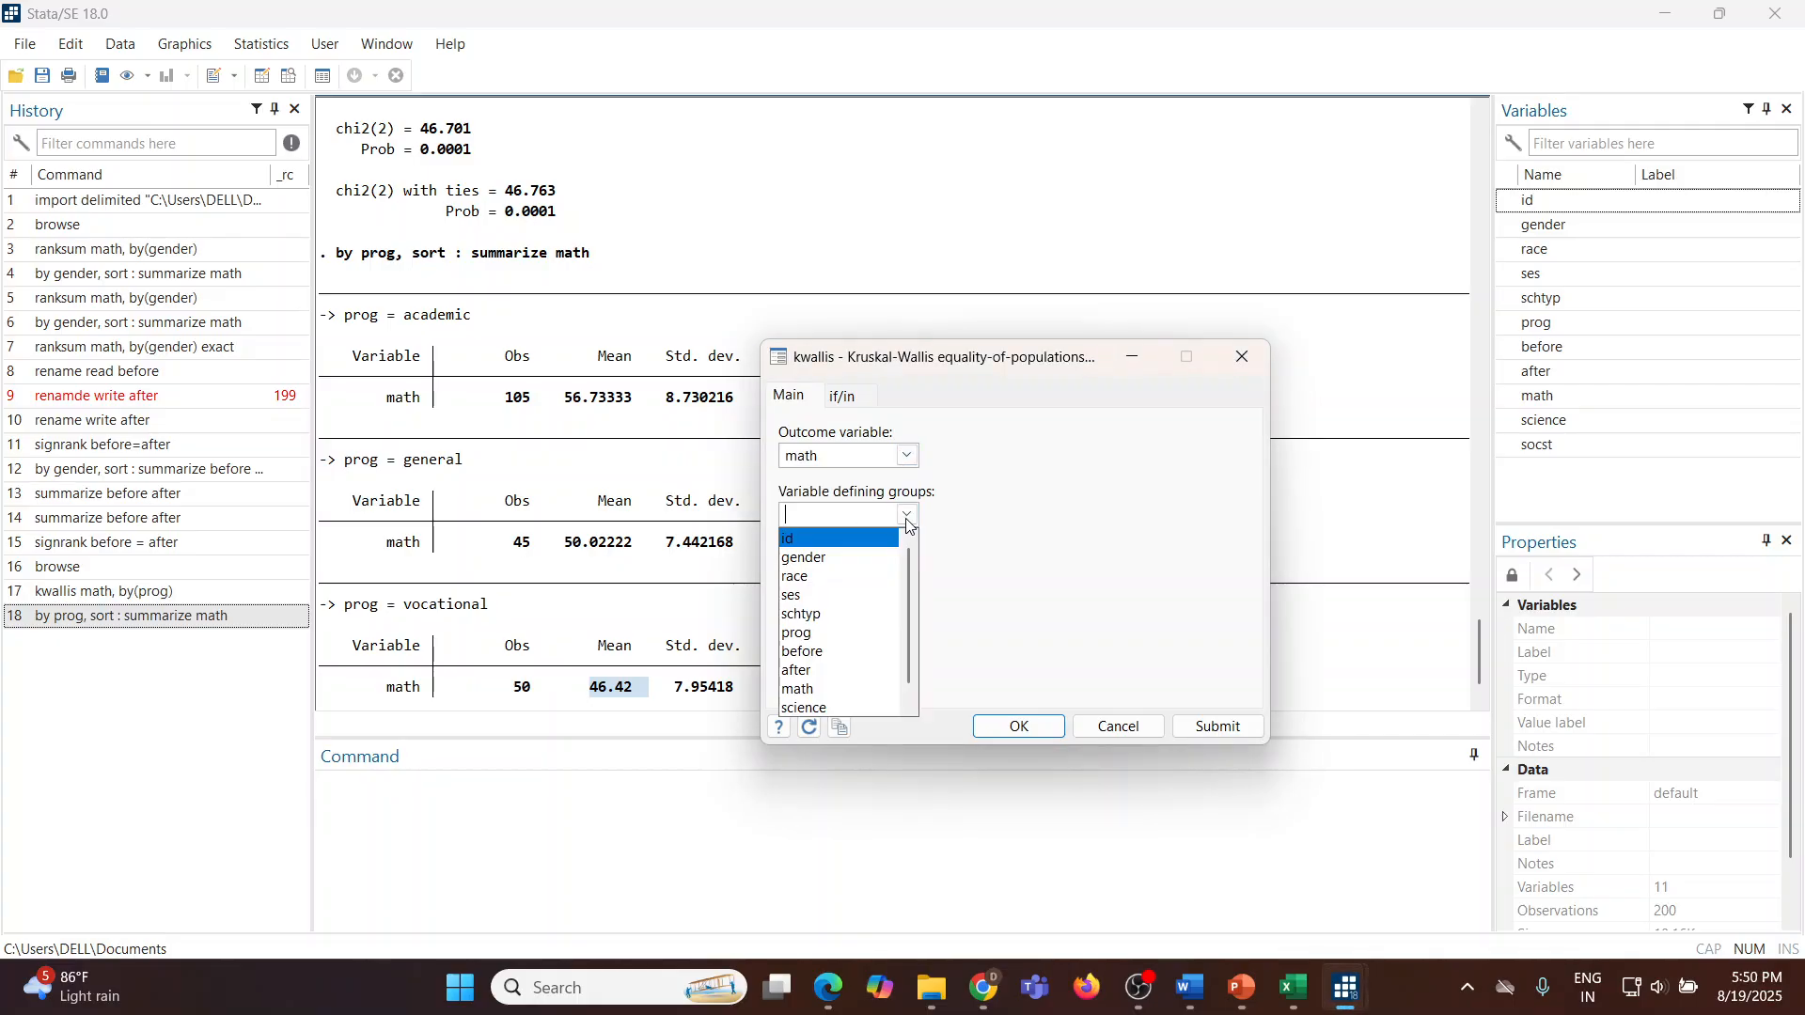
click(842, 630)
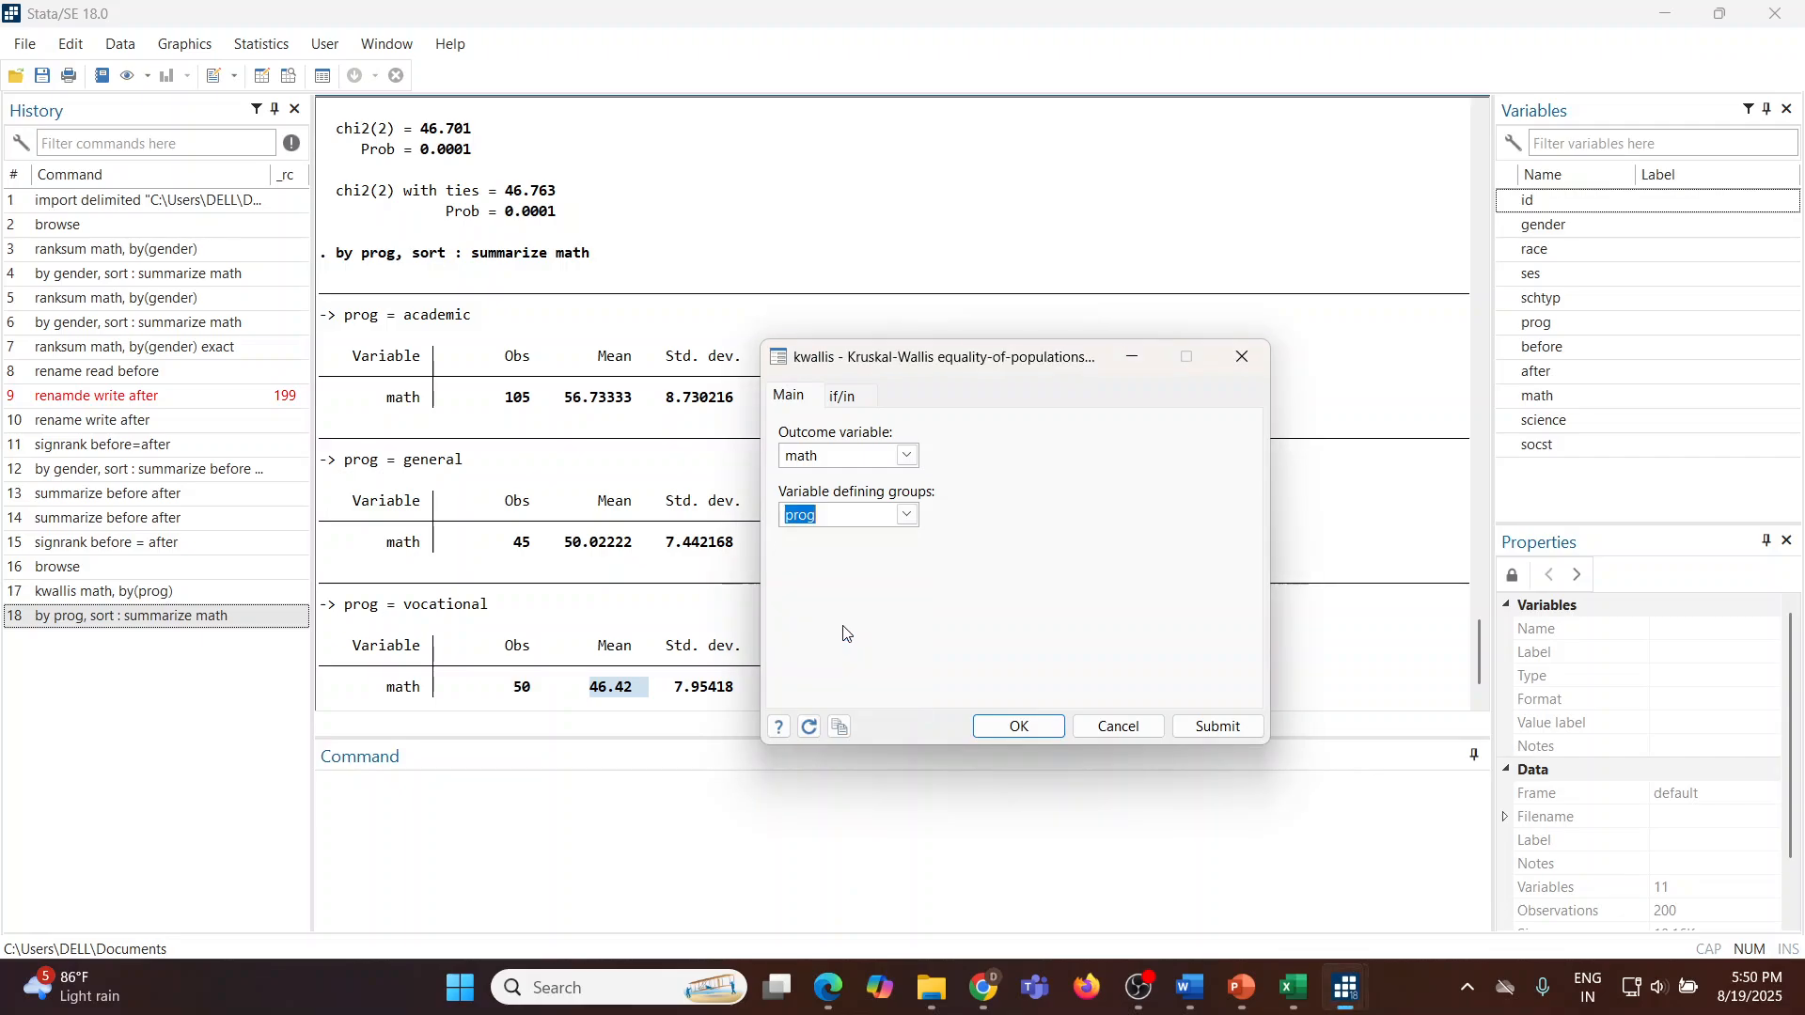
click(1216, 728)
click(1119, 727)
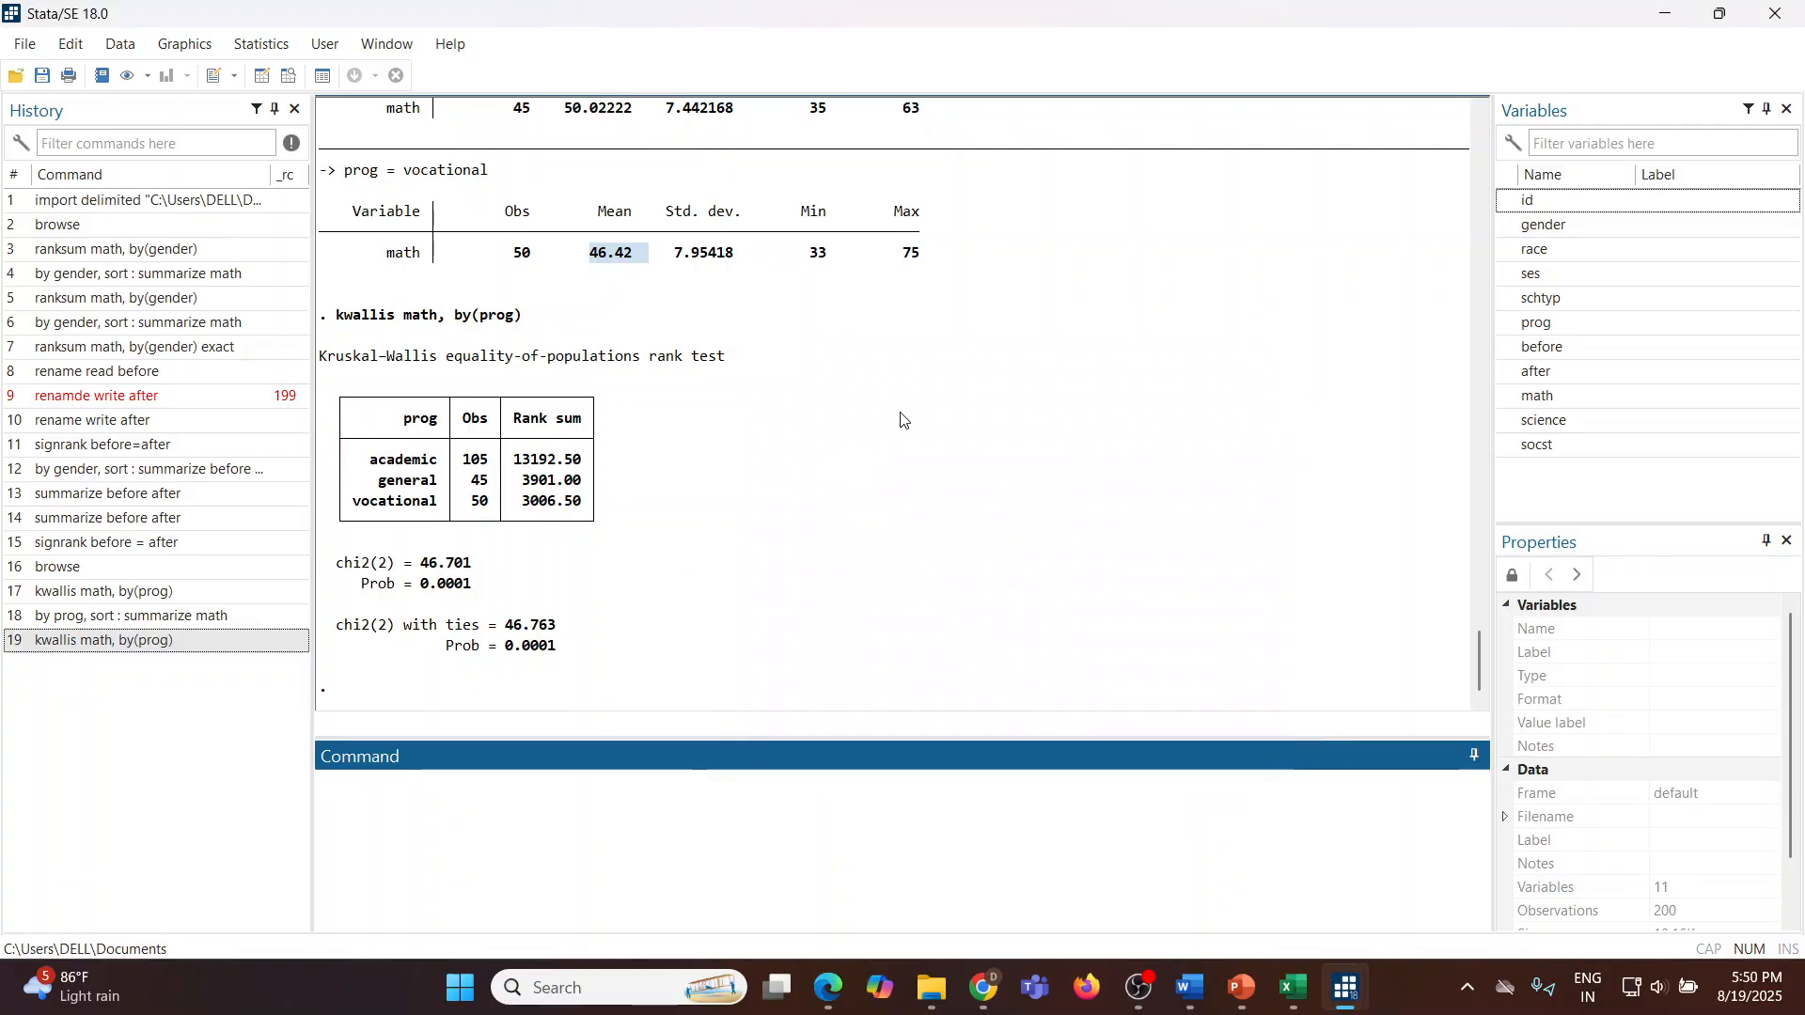
Step: Run the command bysort prog, sort: summarize math
scroll(423, 160, up, 2)
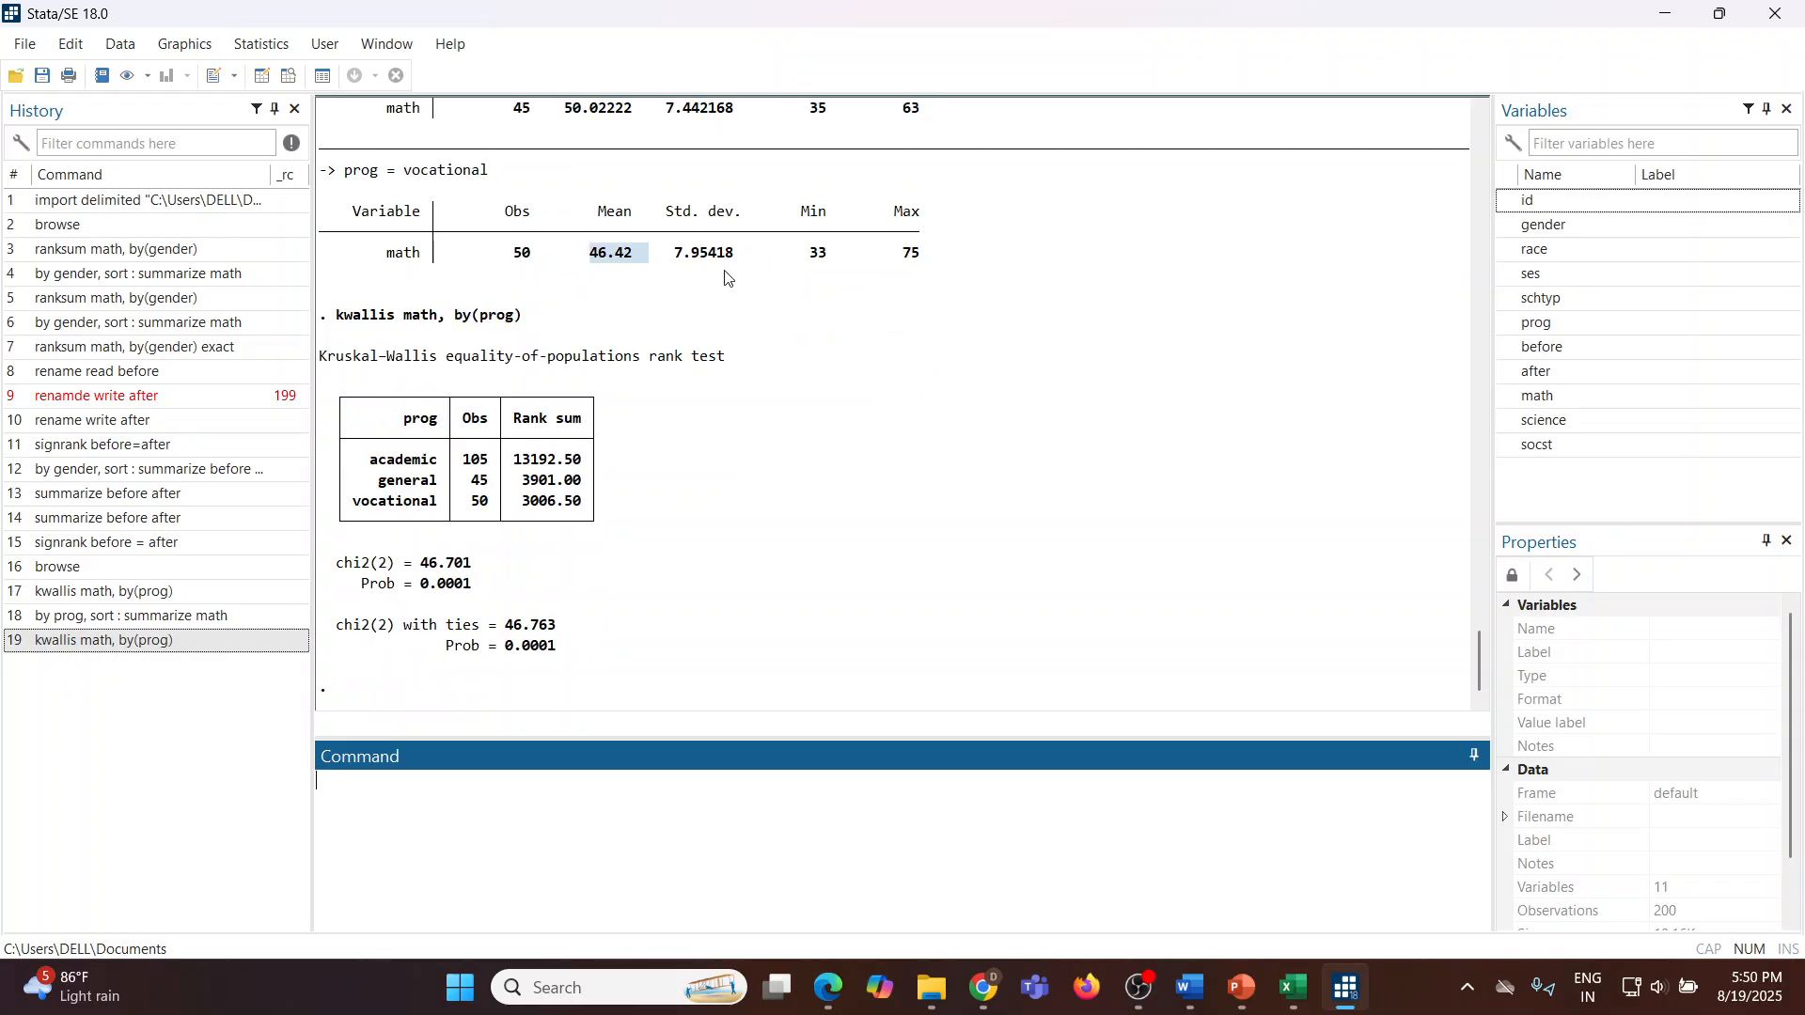
scroll(620, 263, down, 2)
scroll(712, 306, up, 2)
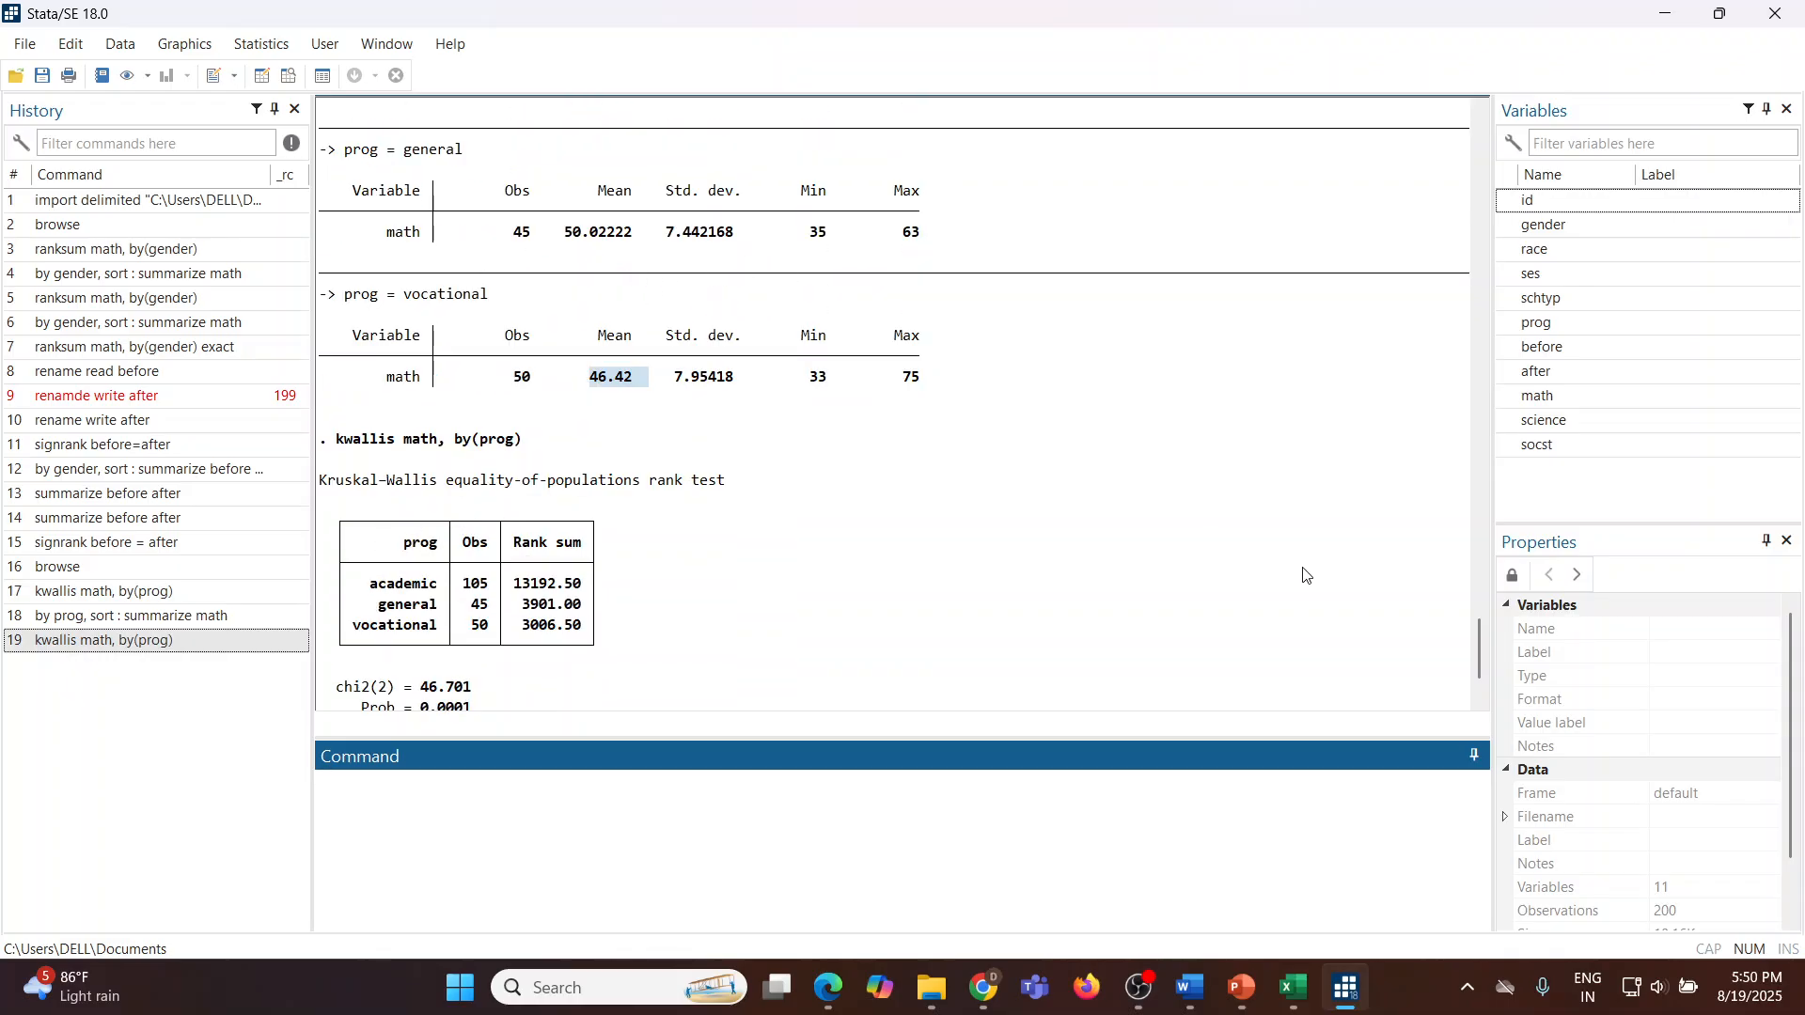
scroll(1483, 673, up, 4)
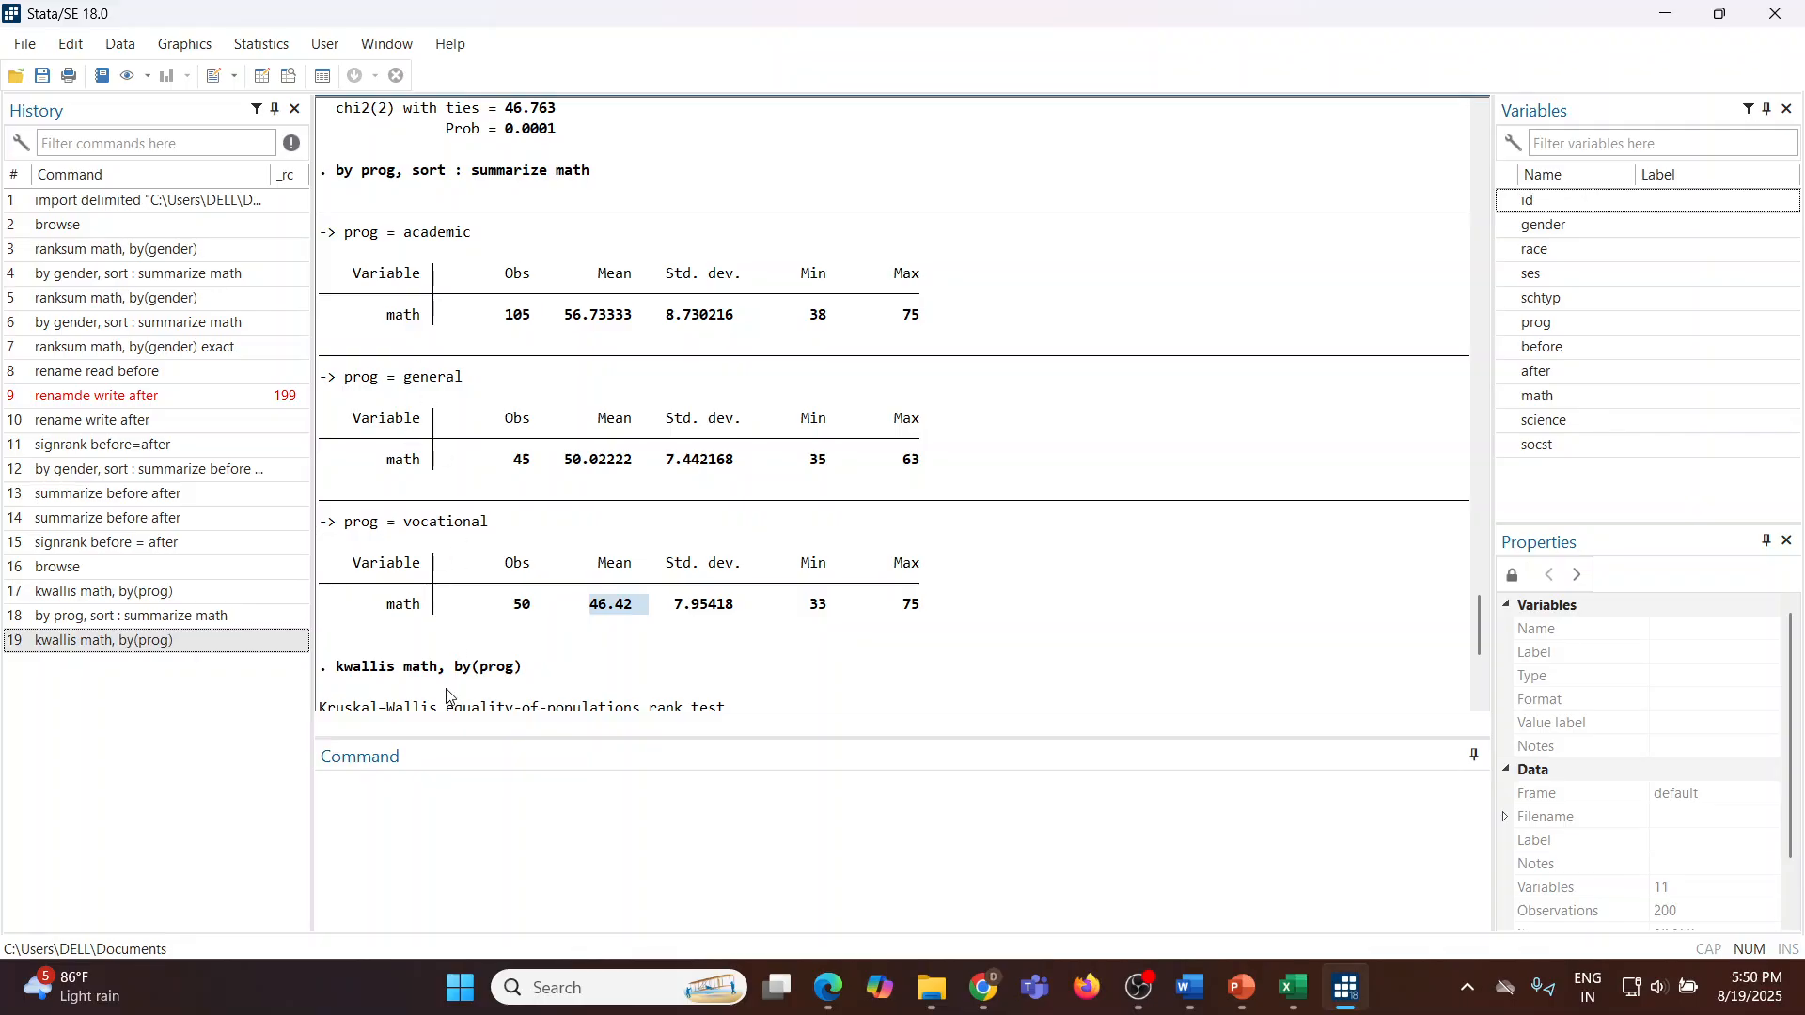
click(364, 806)
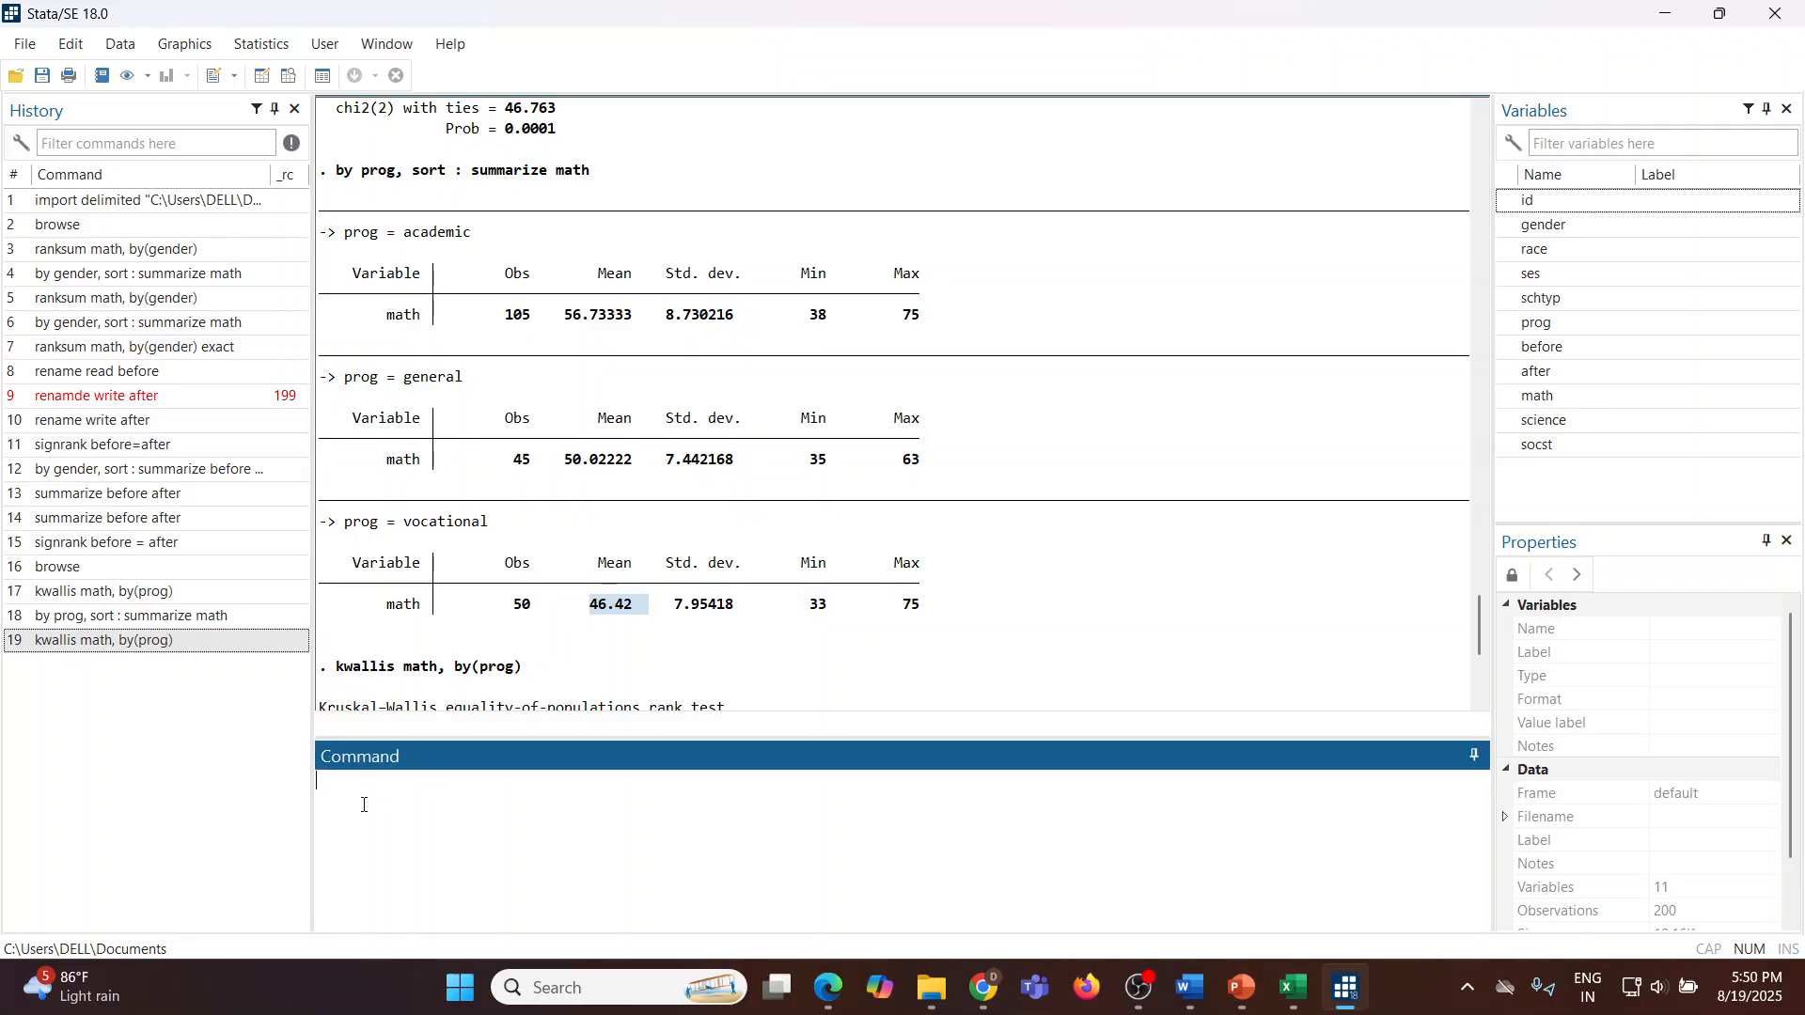
text(bysor)
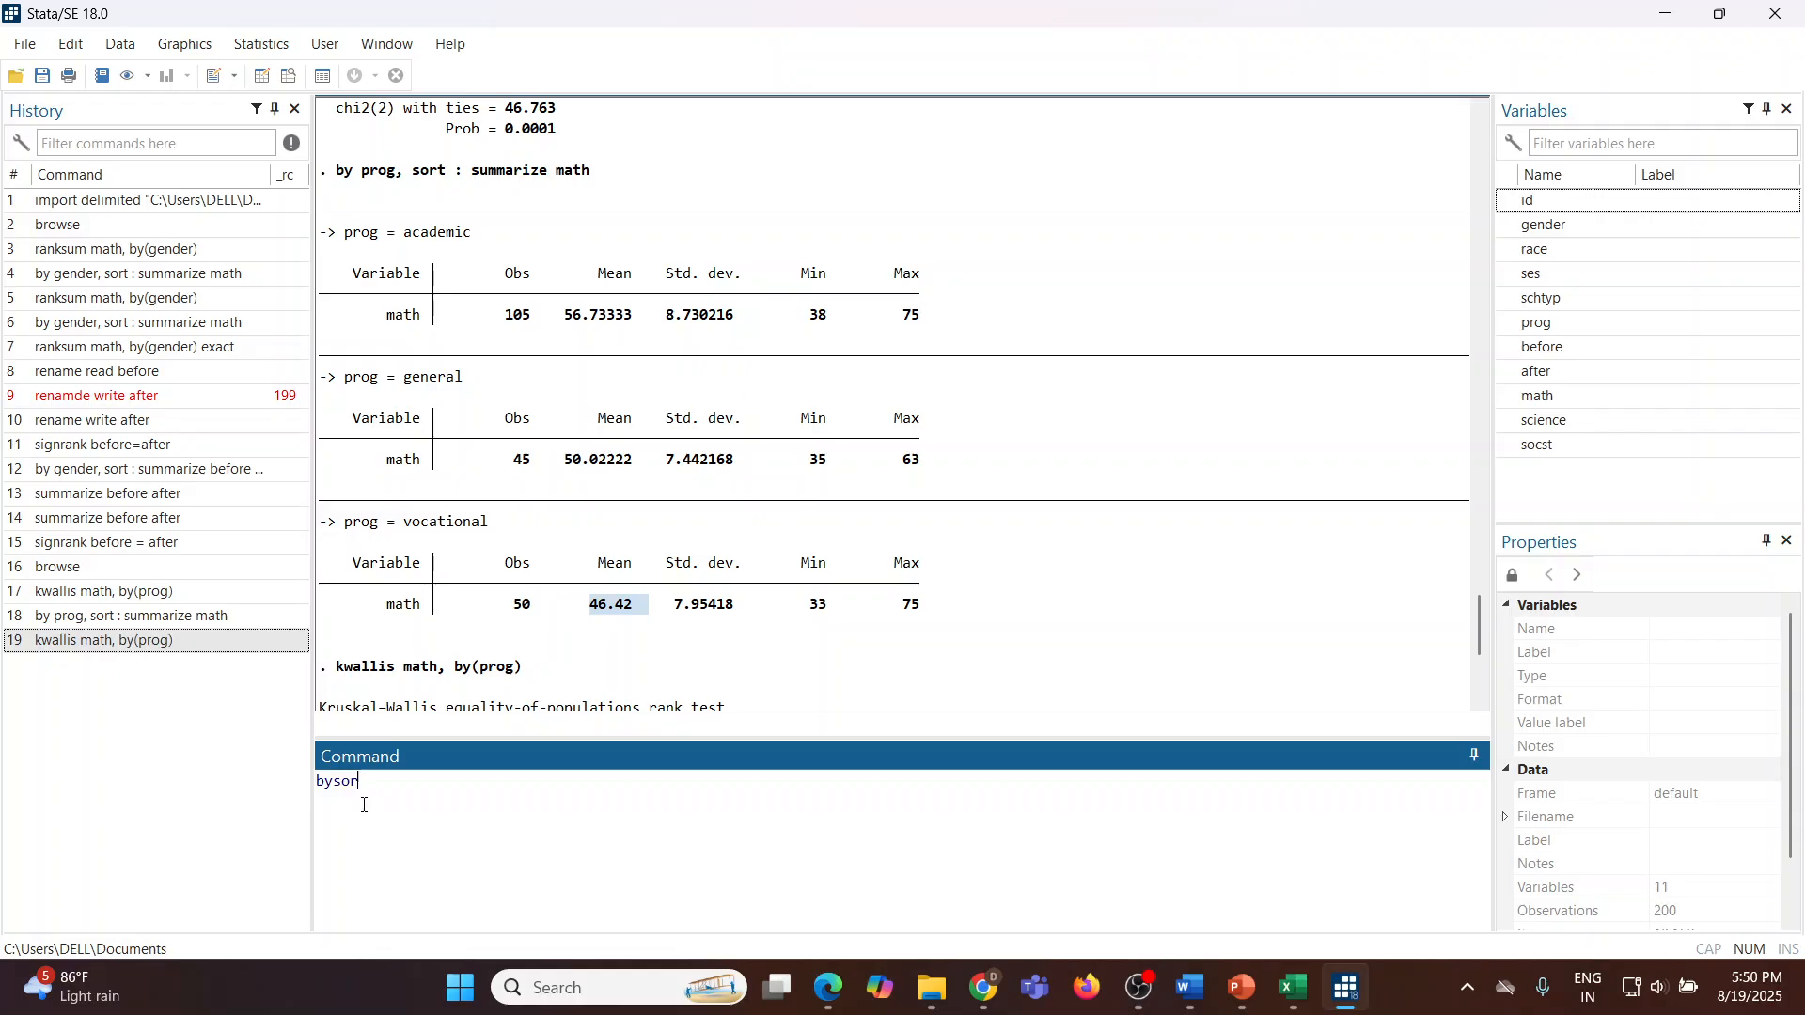
text(t pr)
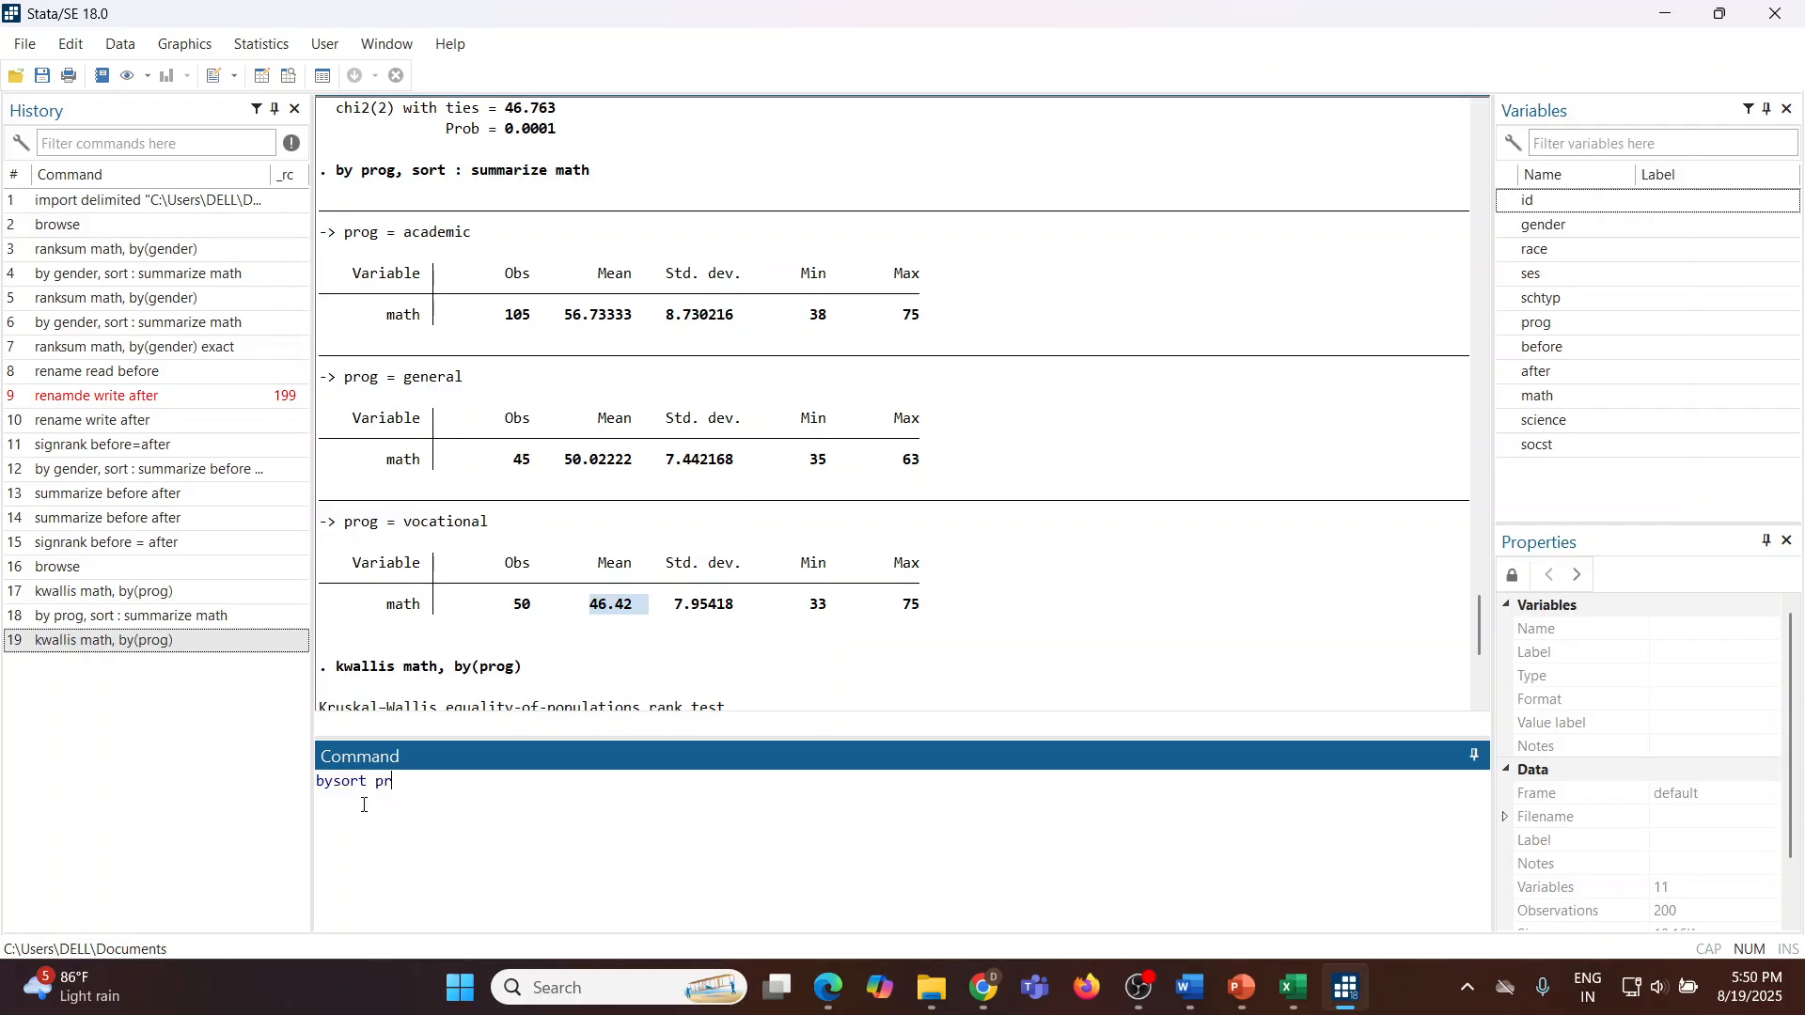
text(og,)
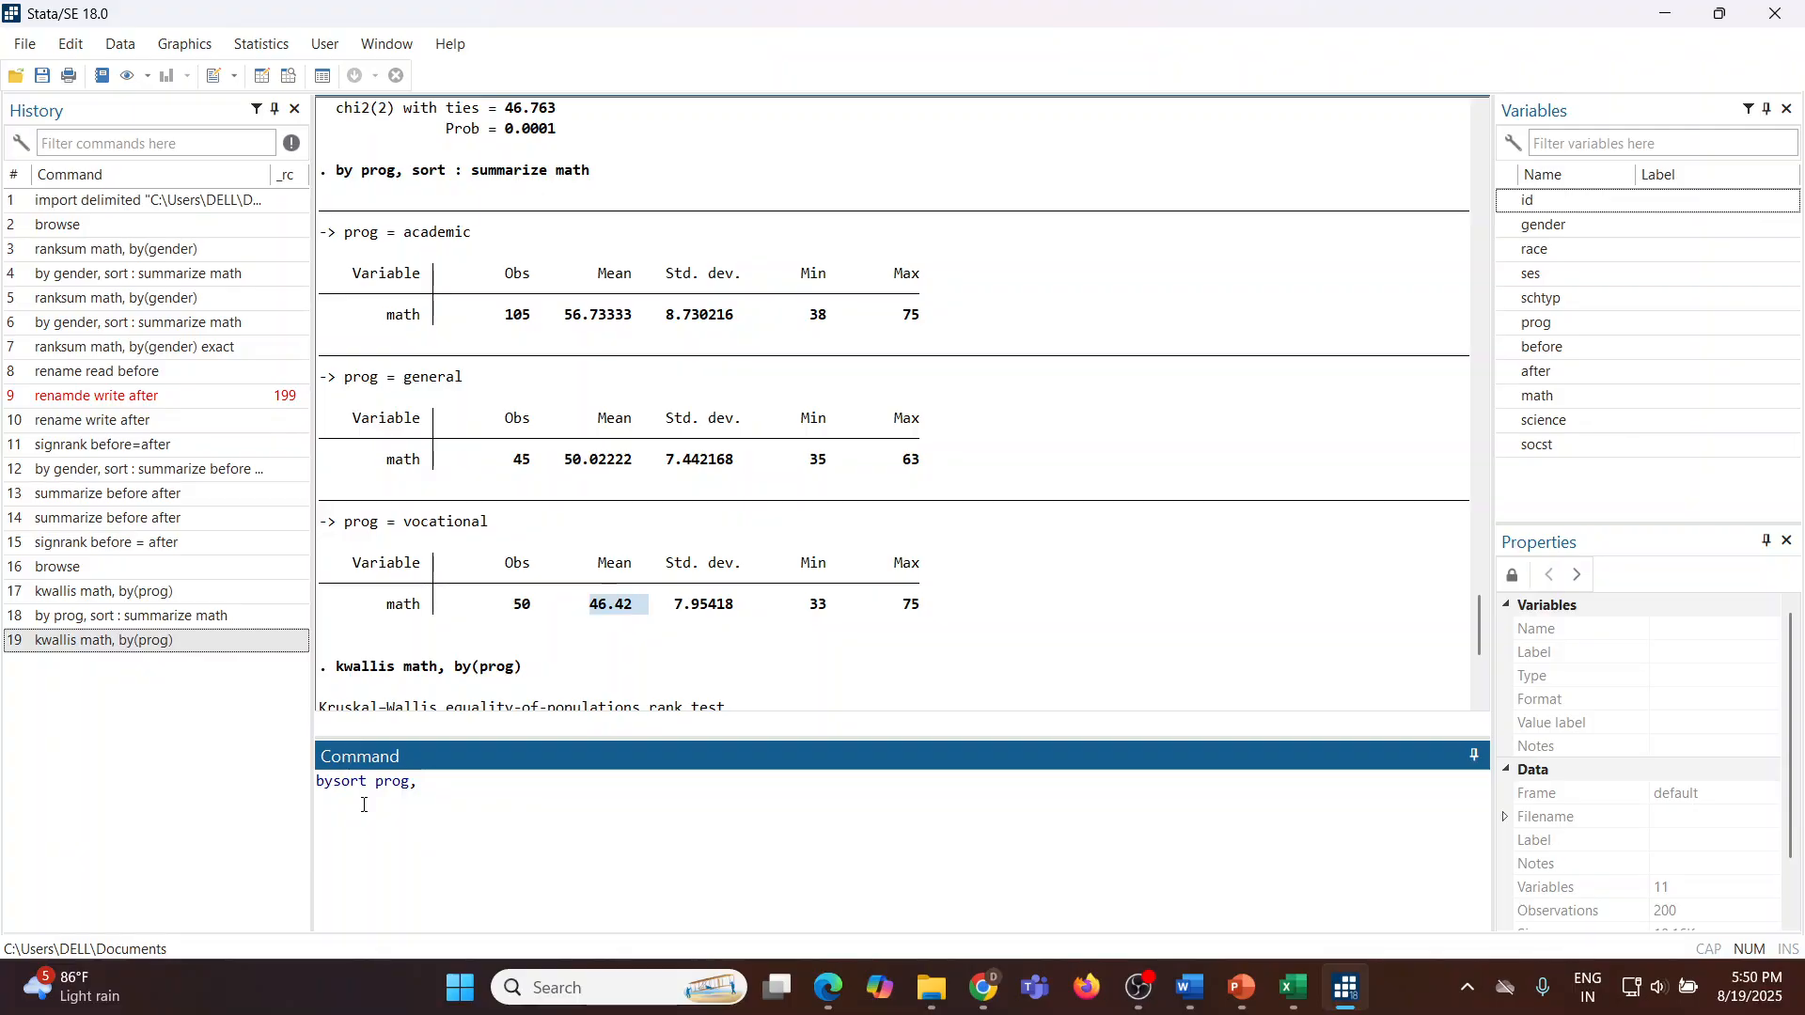
text( sort: summarize math)
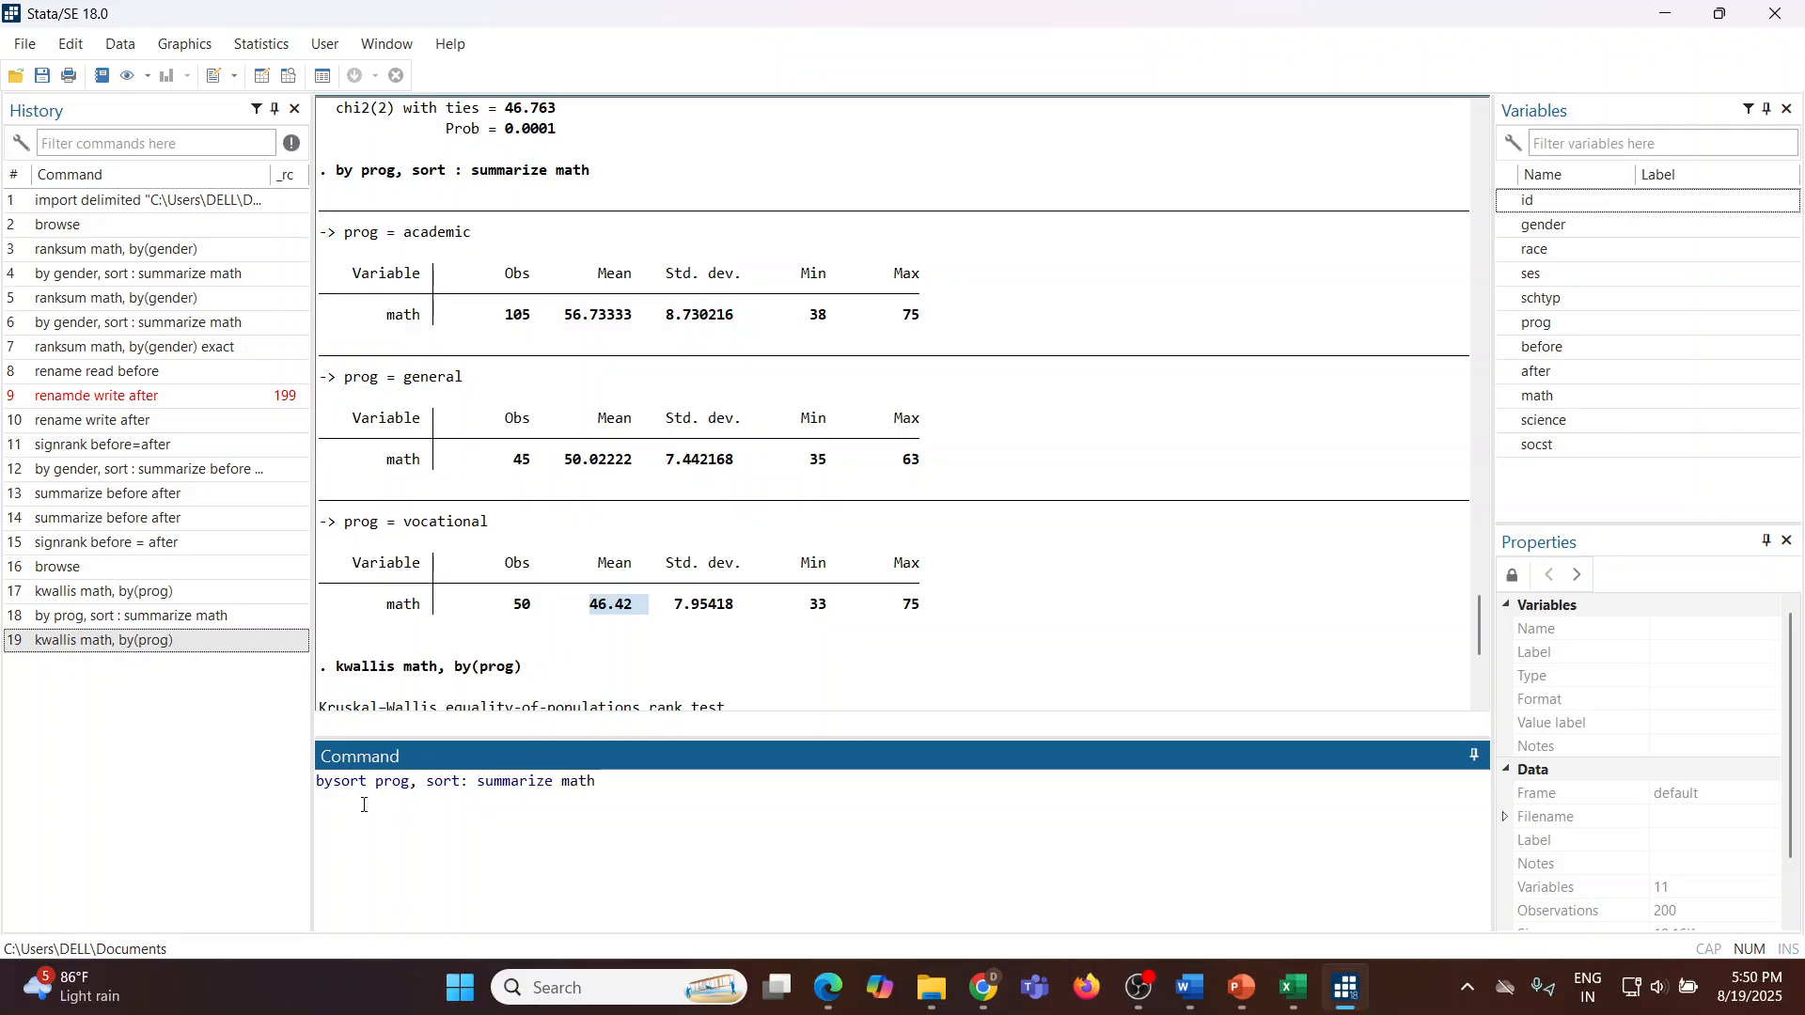
key(Return)
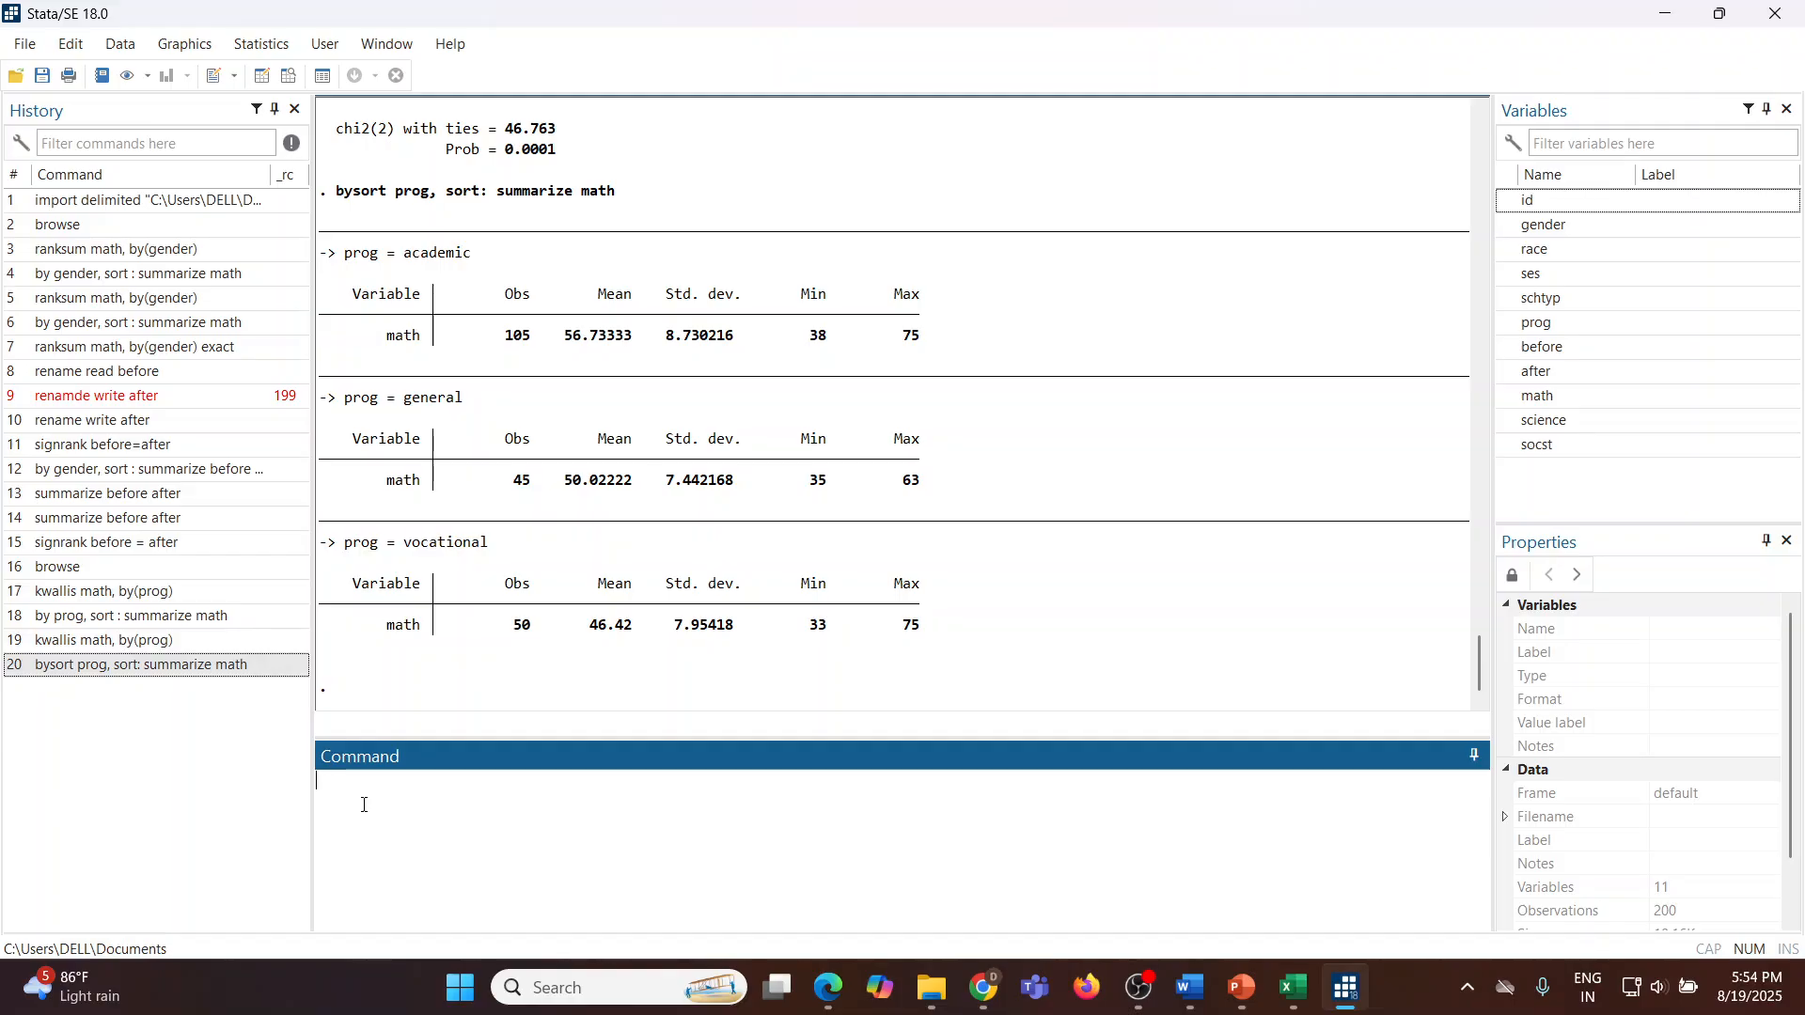
Step: Run the command spearman math science socst
text(spearman read)
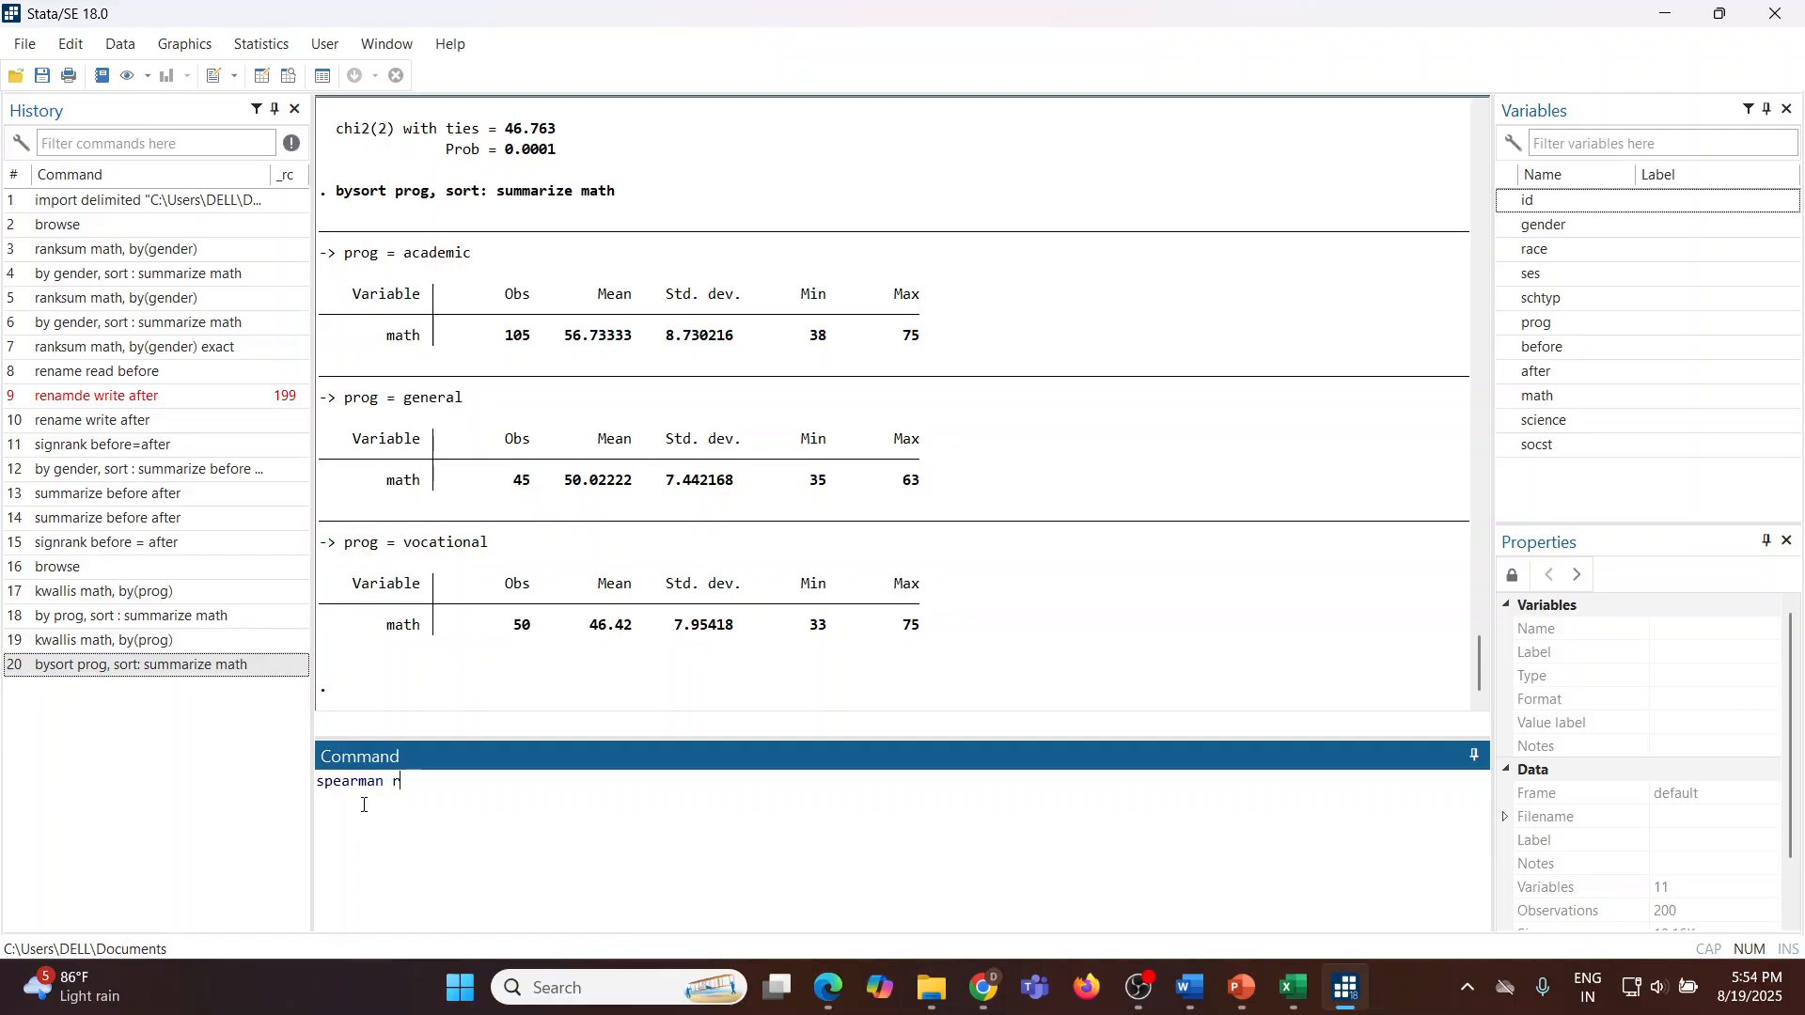
key(BackSpace)
key(BackSpace)
key(BackSpace)
key(BackSpace)
text(m)
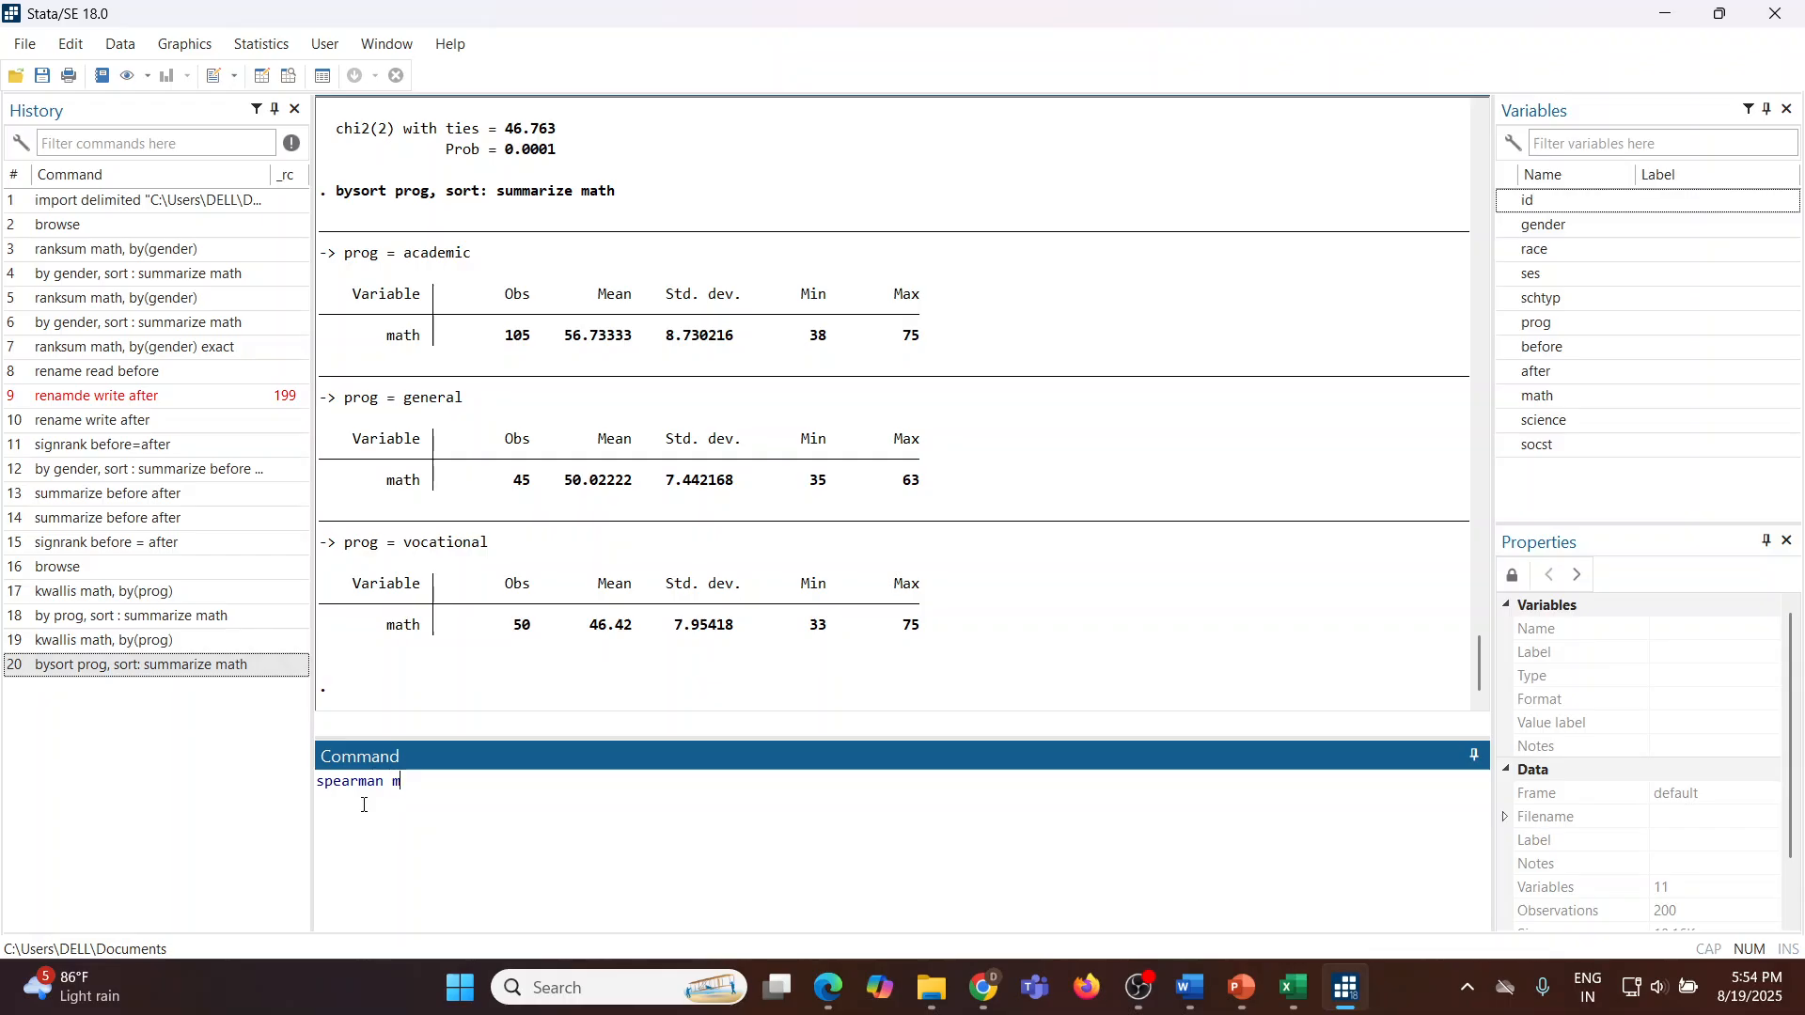
text(ath scie)
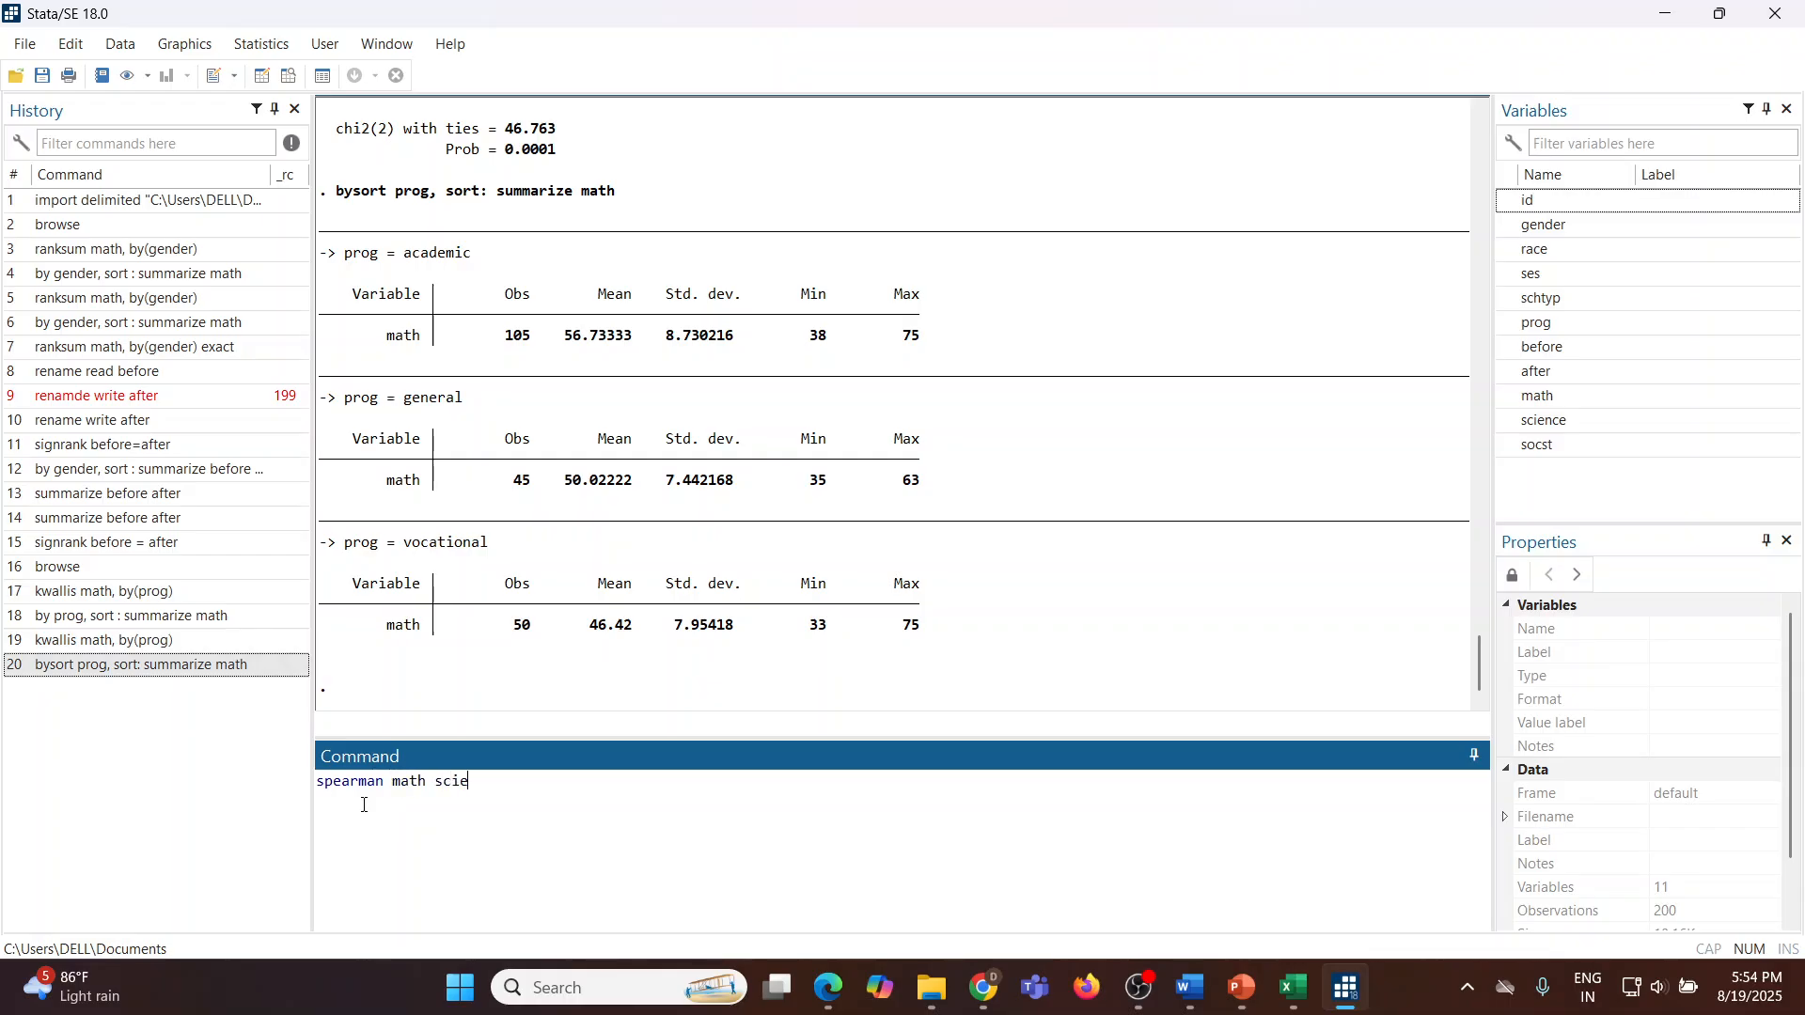
text(nce social)
key(BackSpace)
key(BackSpace)
key(BackSpace)
text(st)
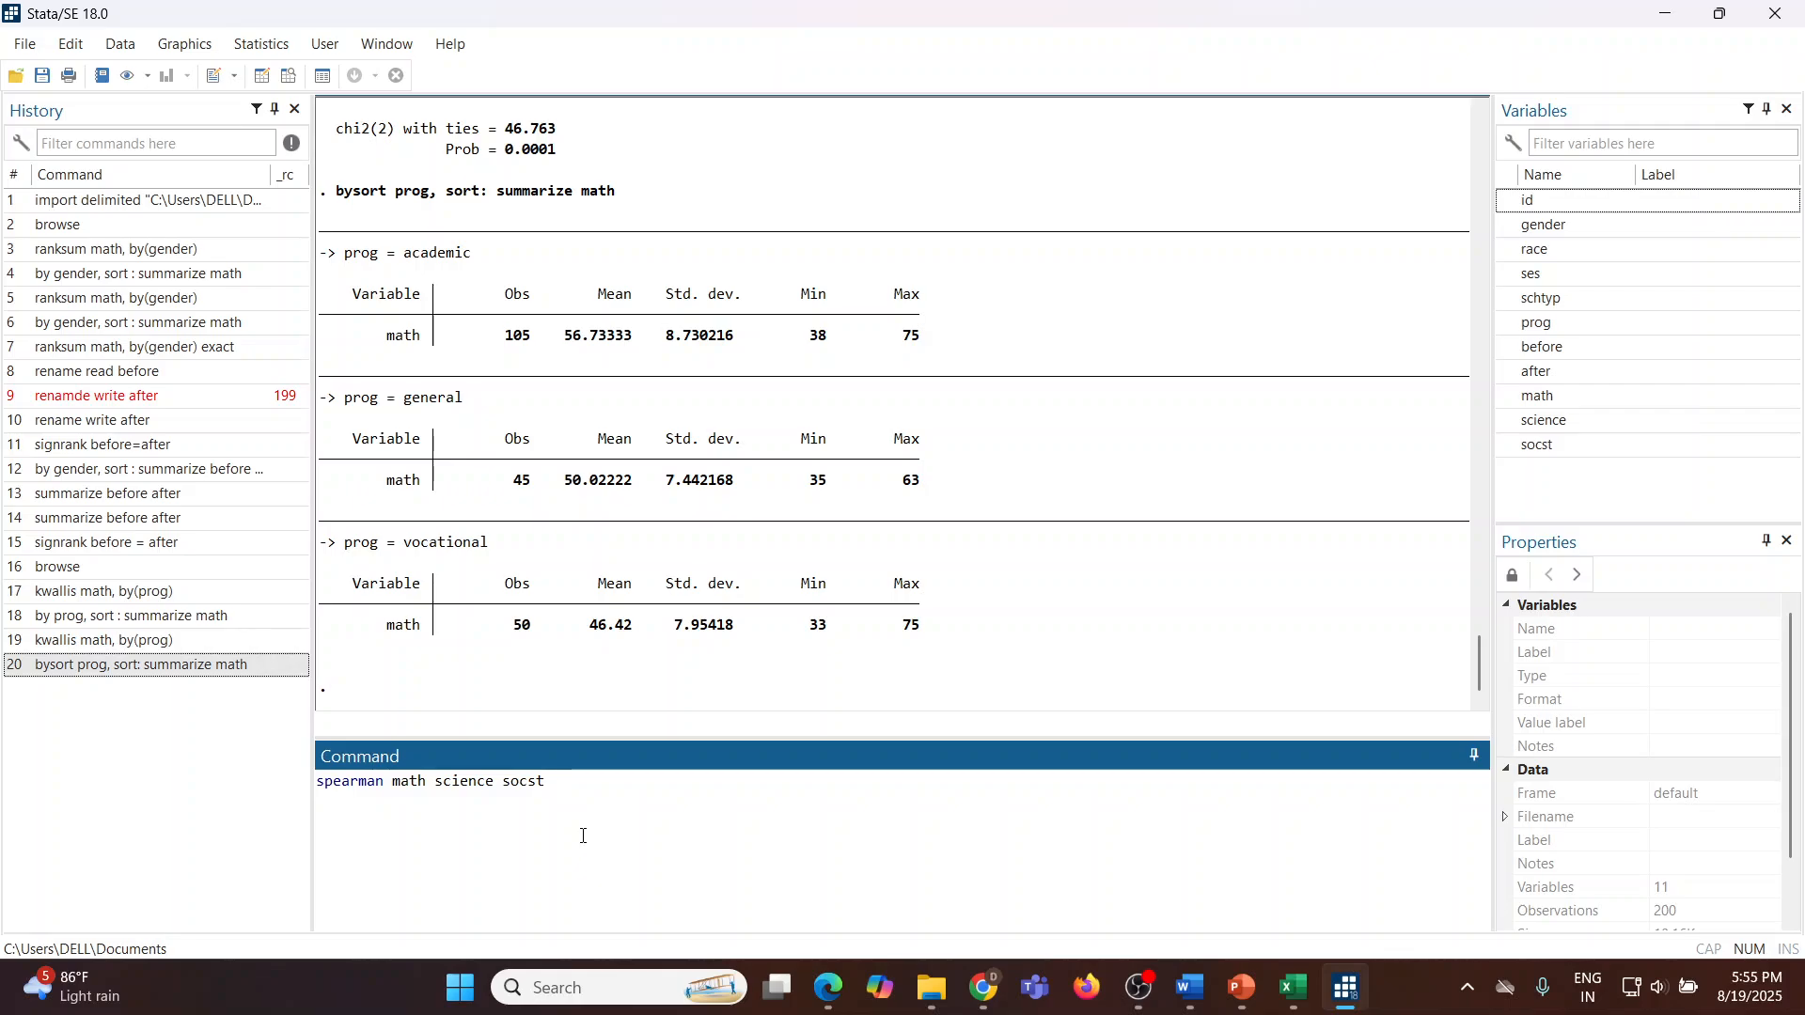
key(Return)
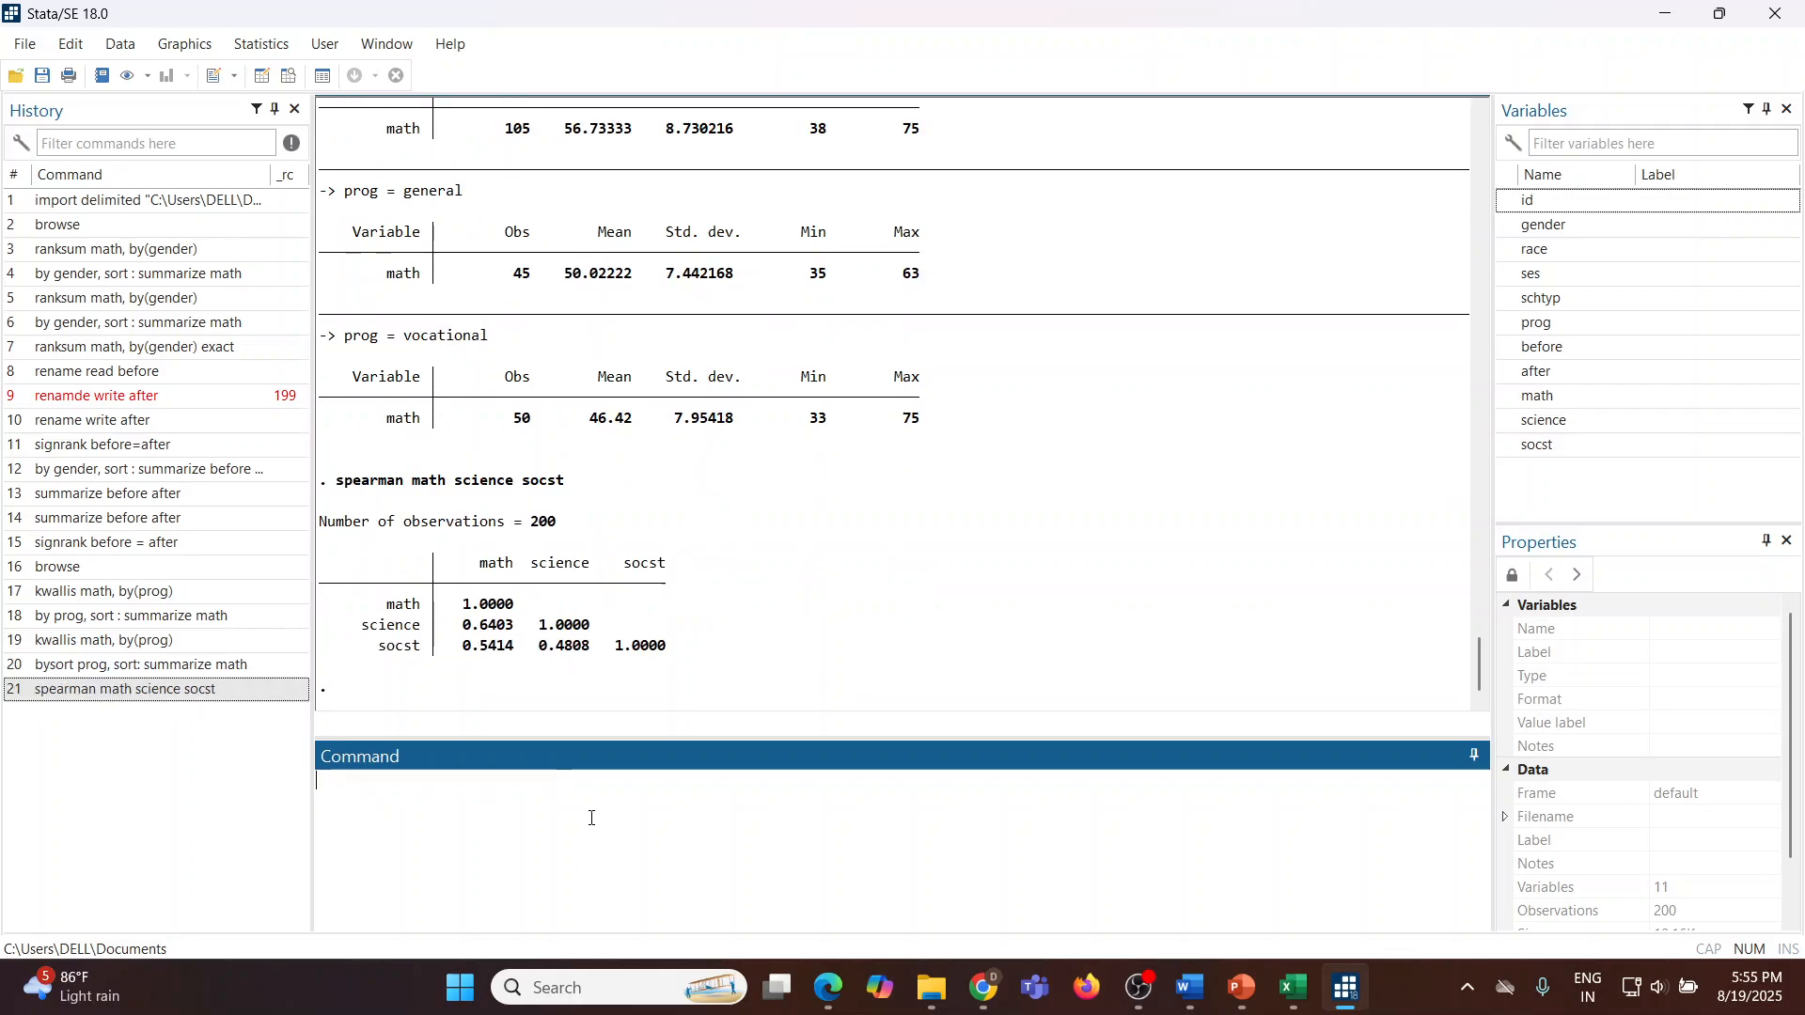
Step: Highlight the math–science and science–socst correlation coefficients in the output to compare them
drag(465, 627, 523, 628)
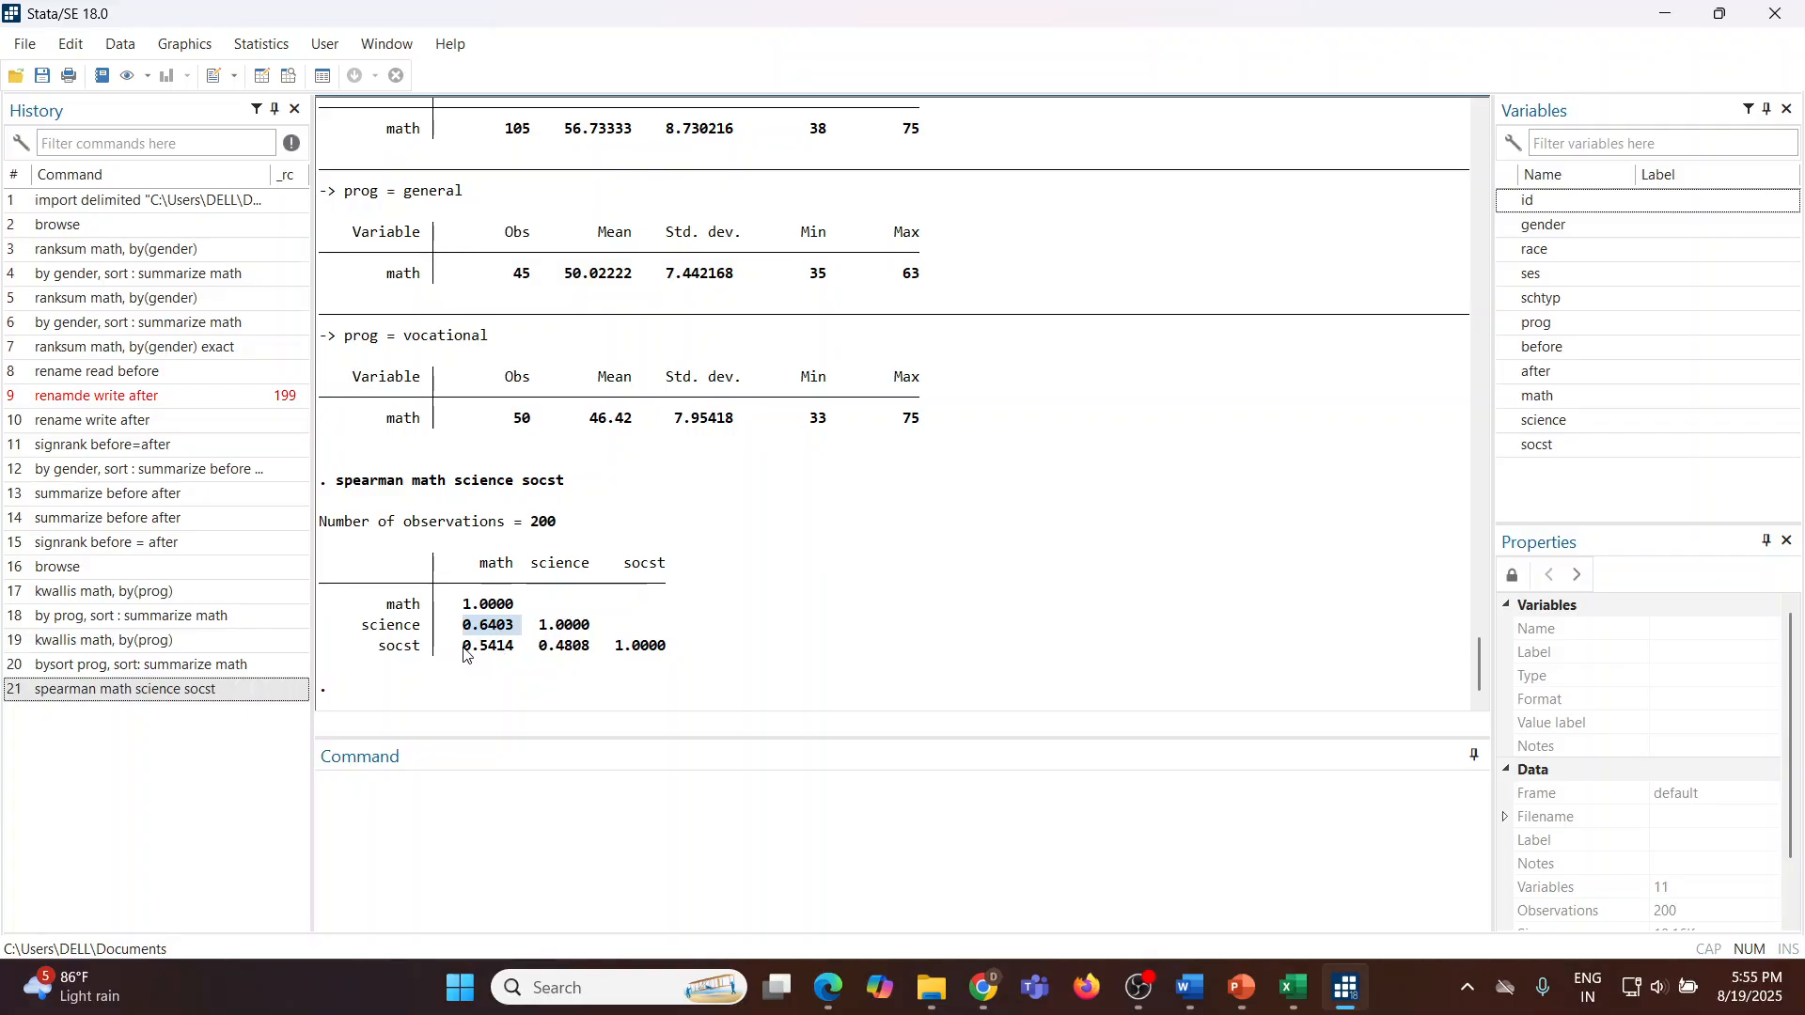
drag(460, 649, 592, 655)
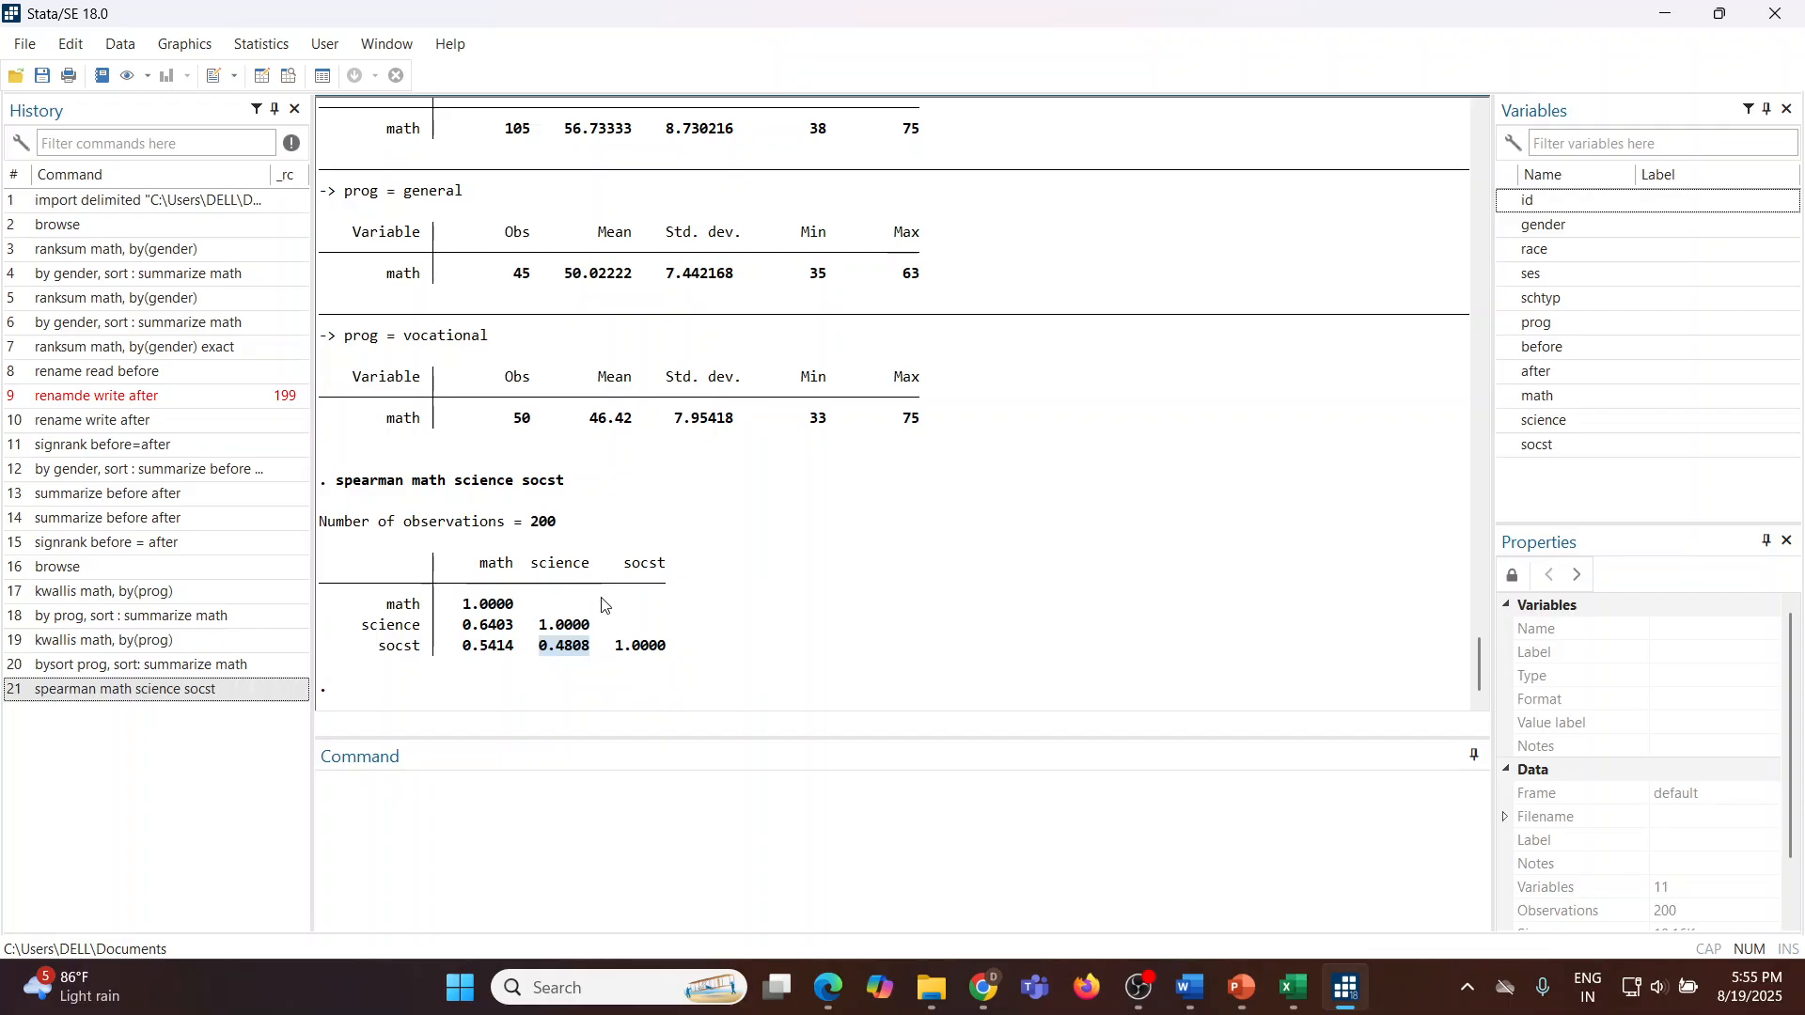
click(712, 565)
Step: Run Spearman's rank correlation for math, science and socst through its dialog
click(260, 45)
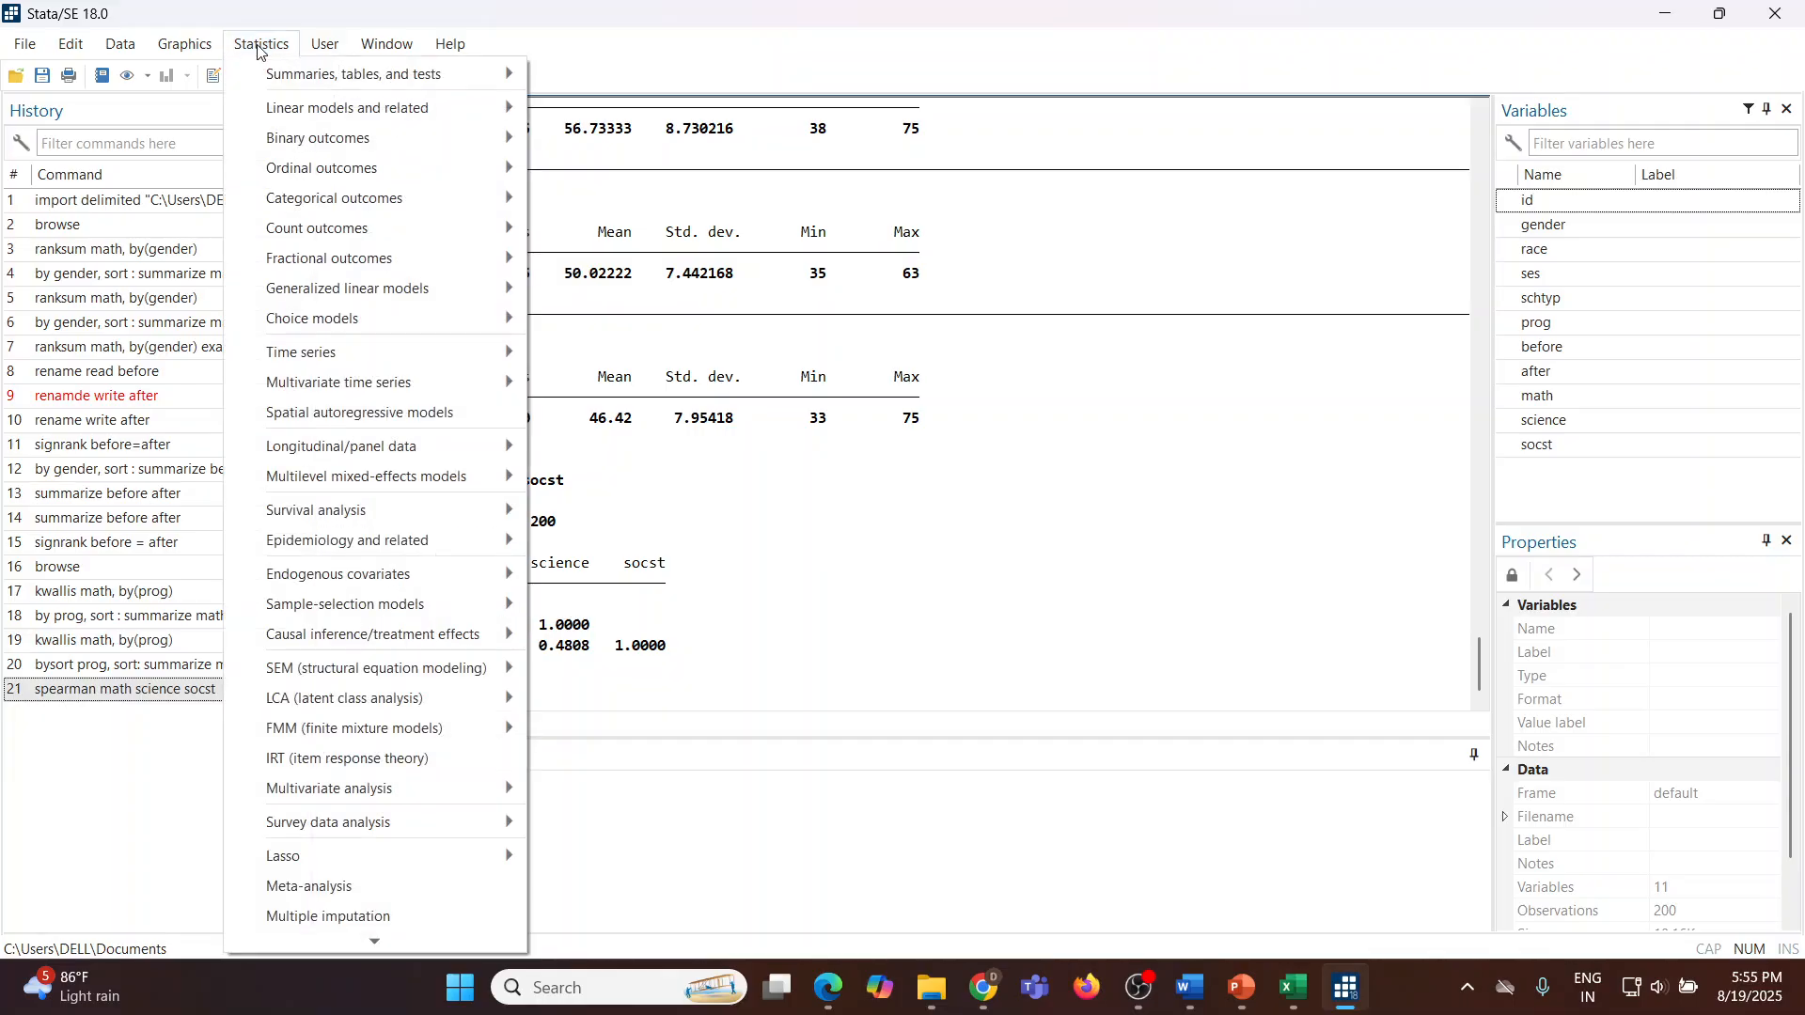
mouse_move(366, 75)
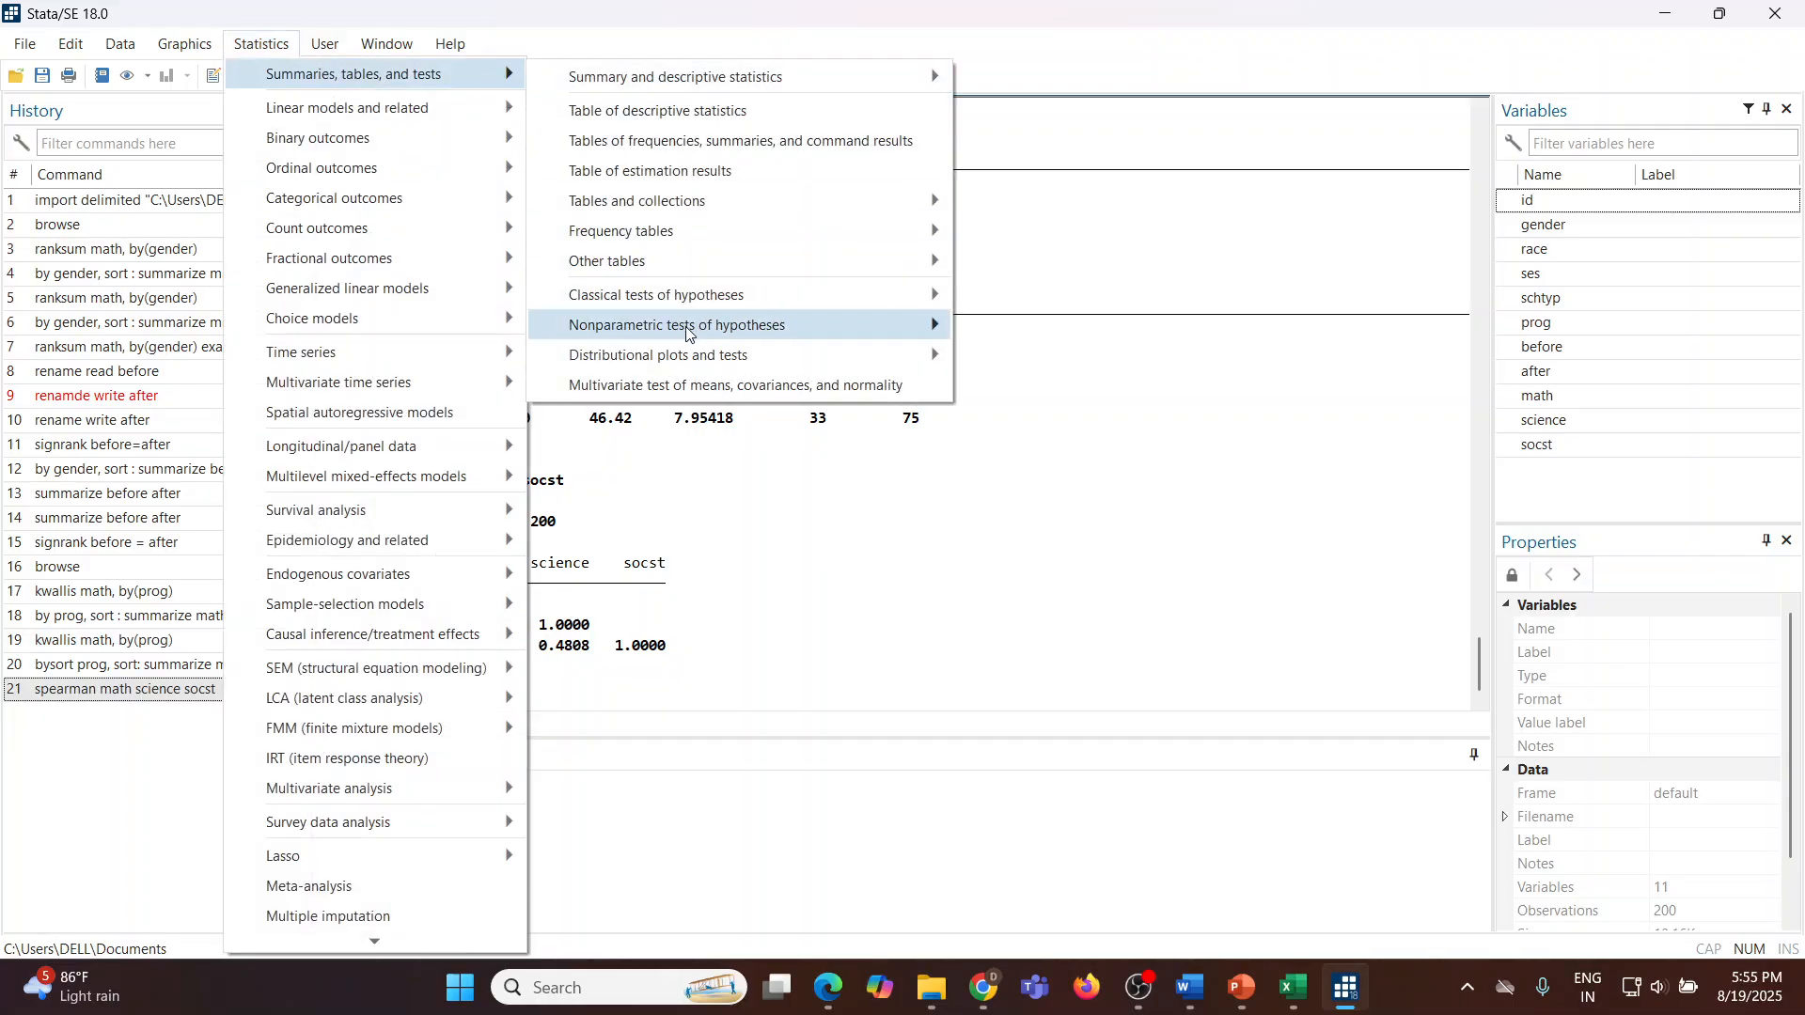
mouse_move(780, 327)
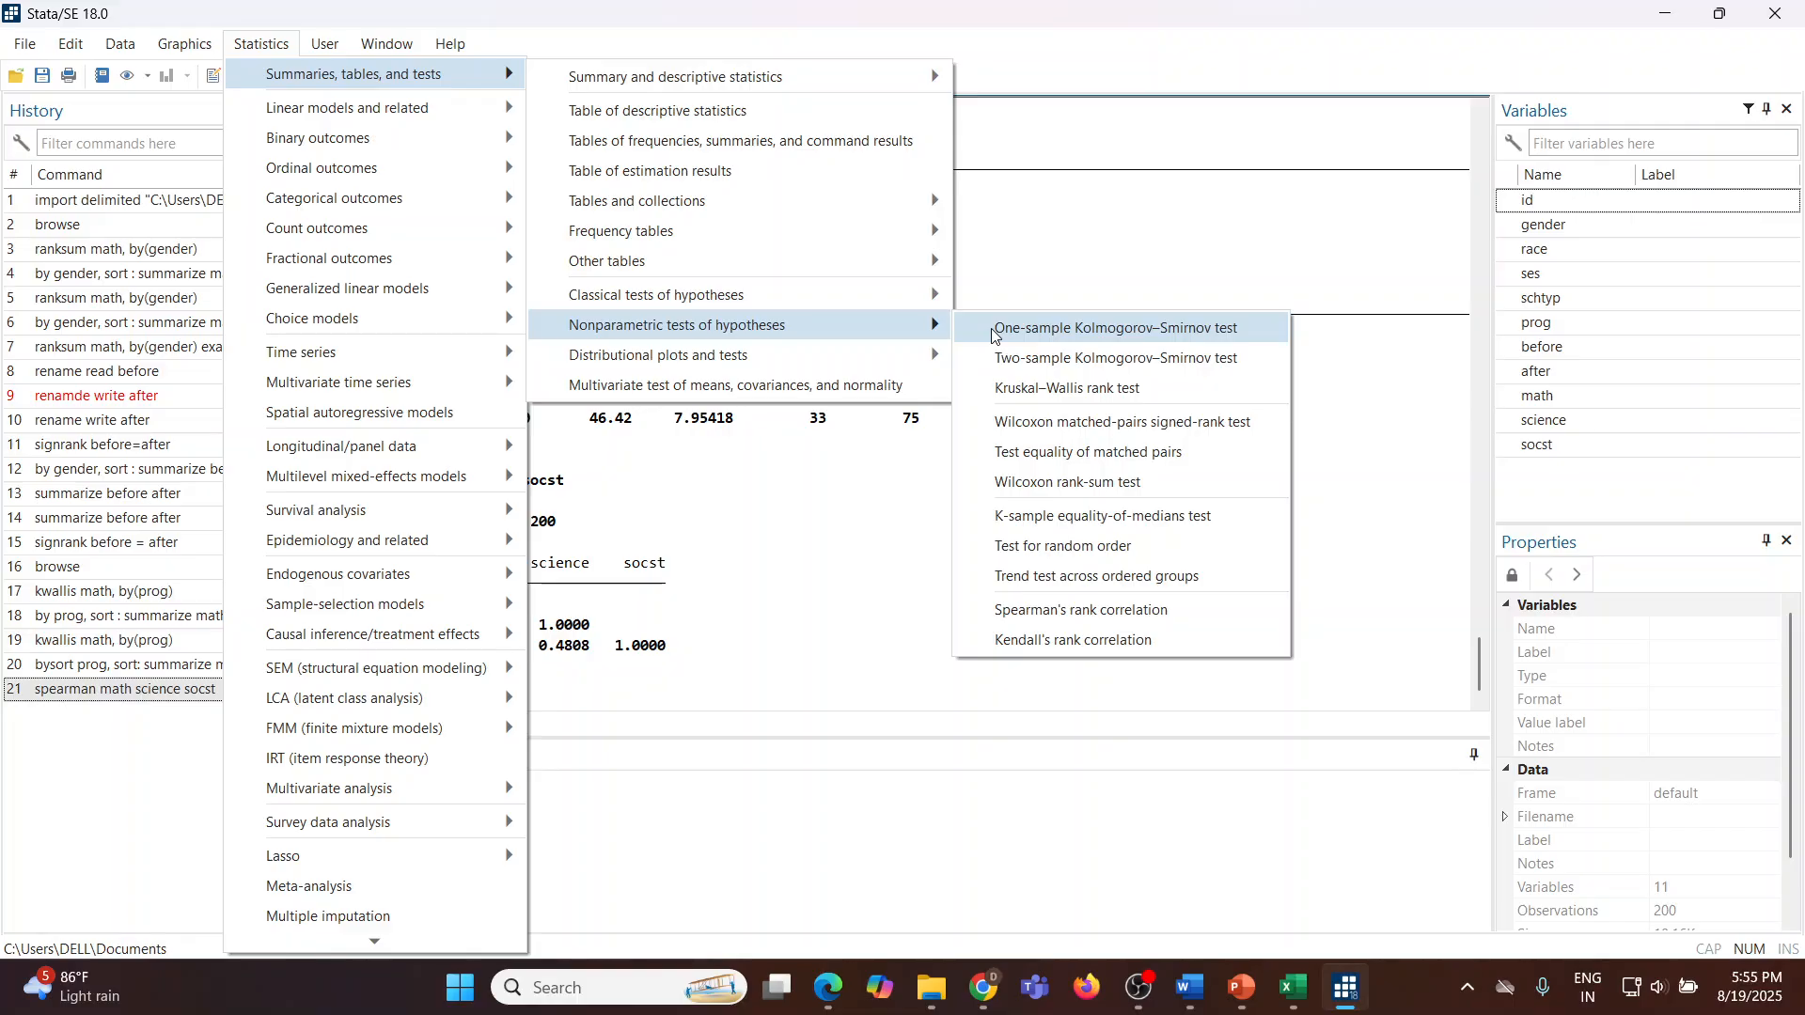
click(1071, 615)
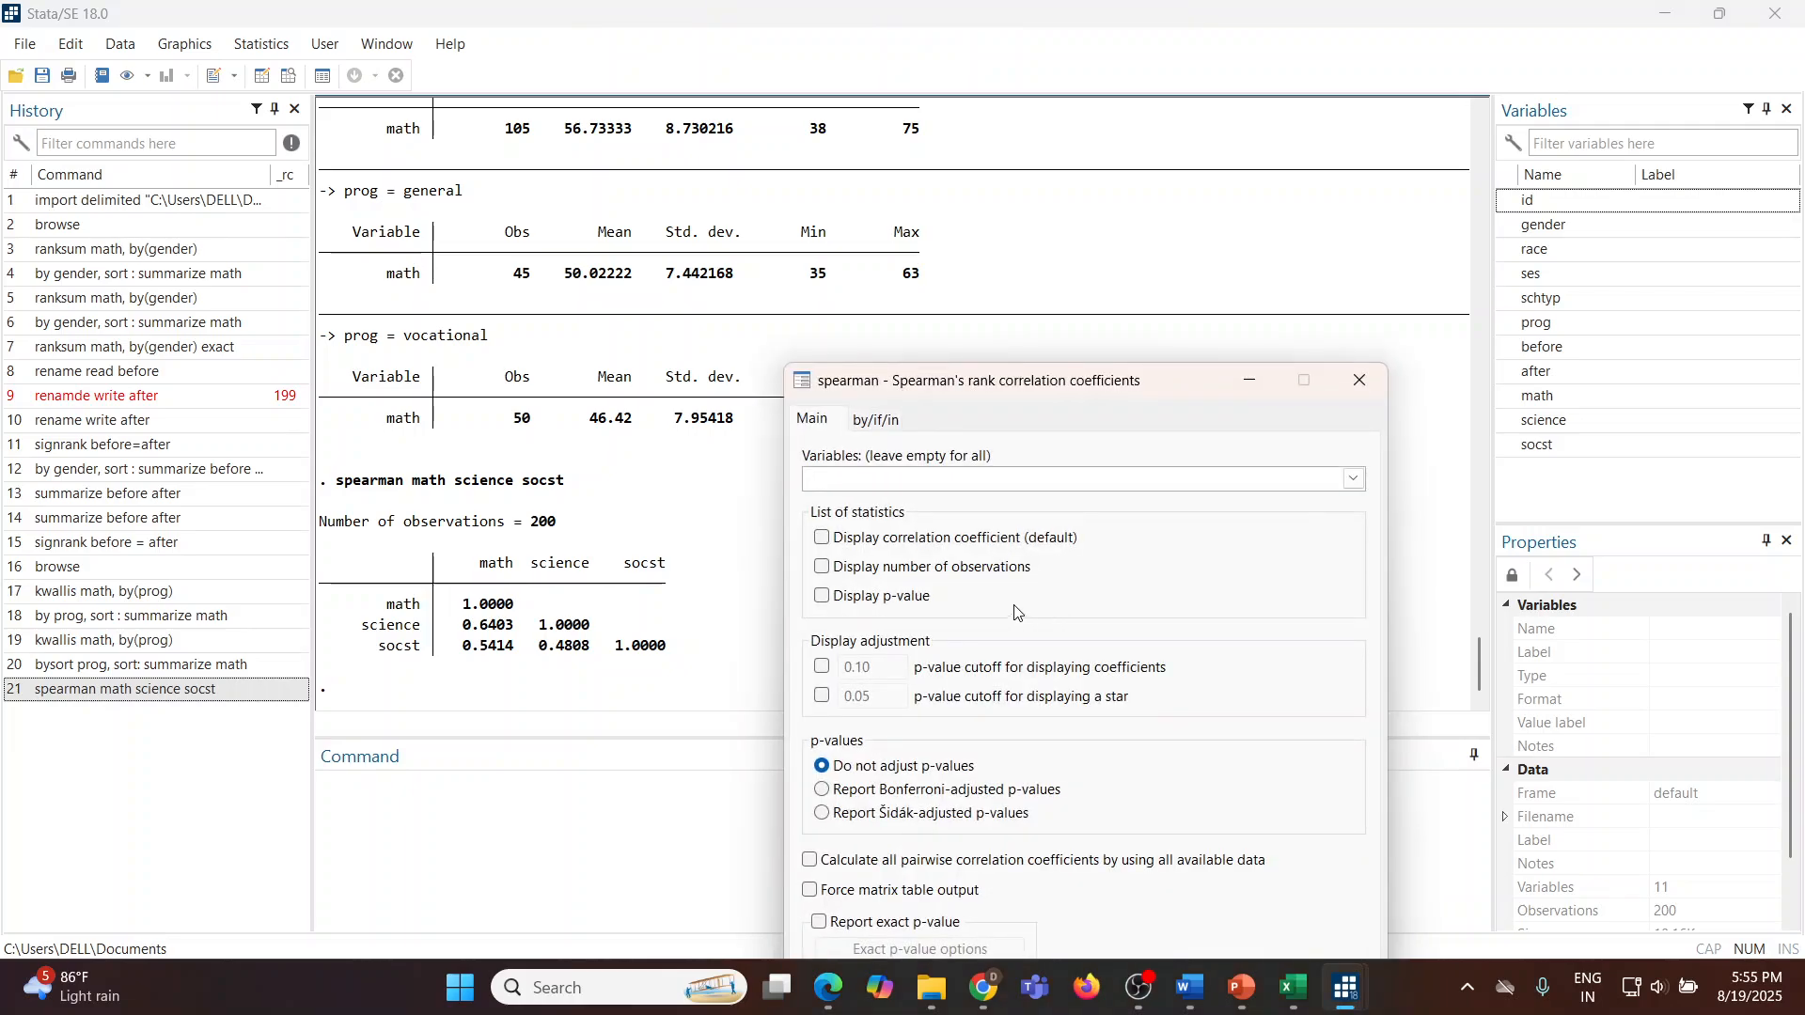
drag(832, 234, 767, 148)
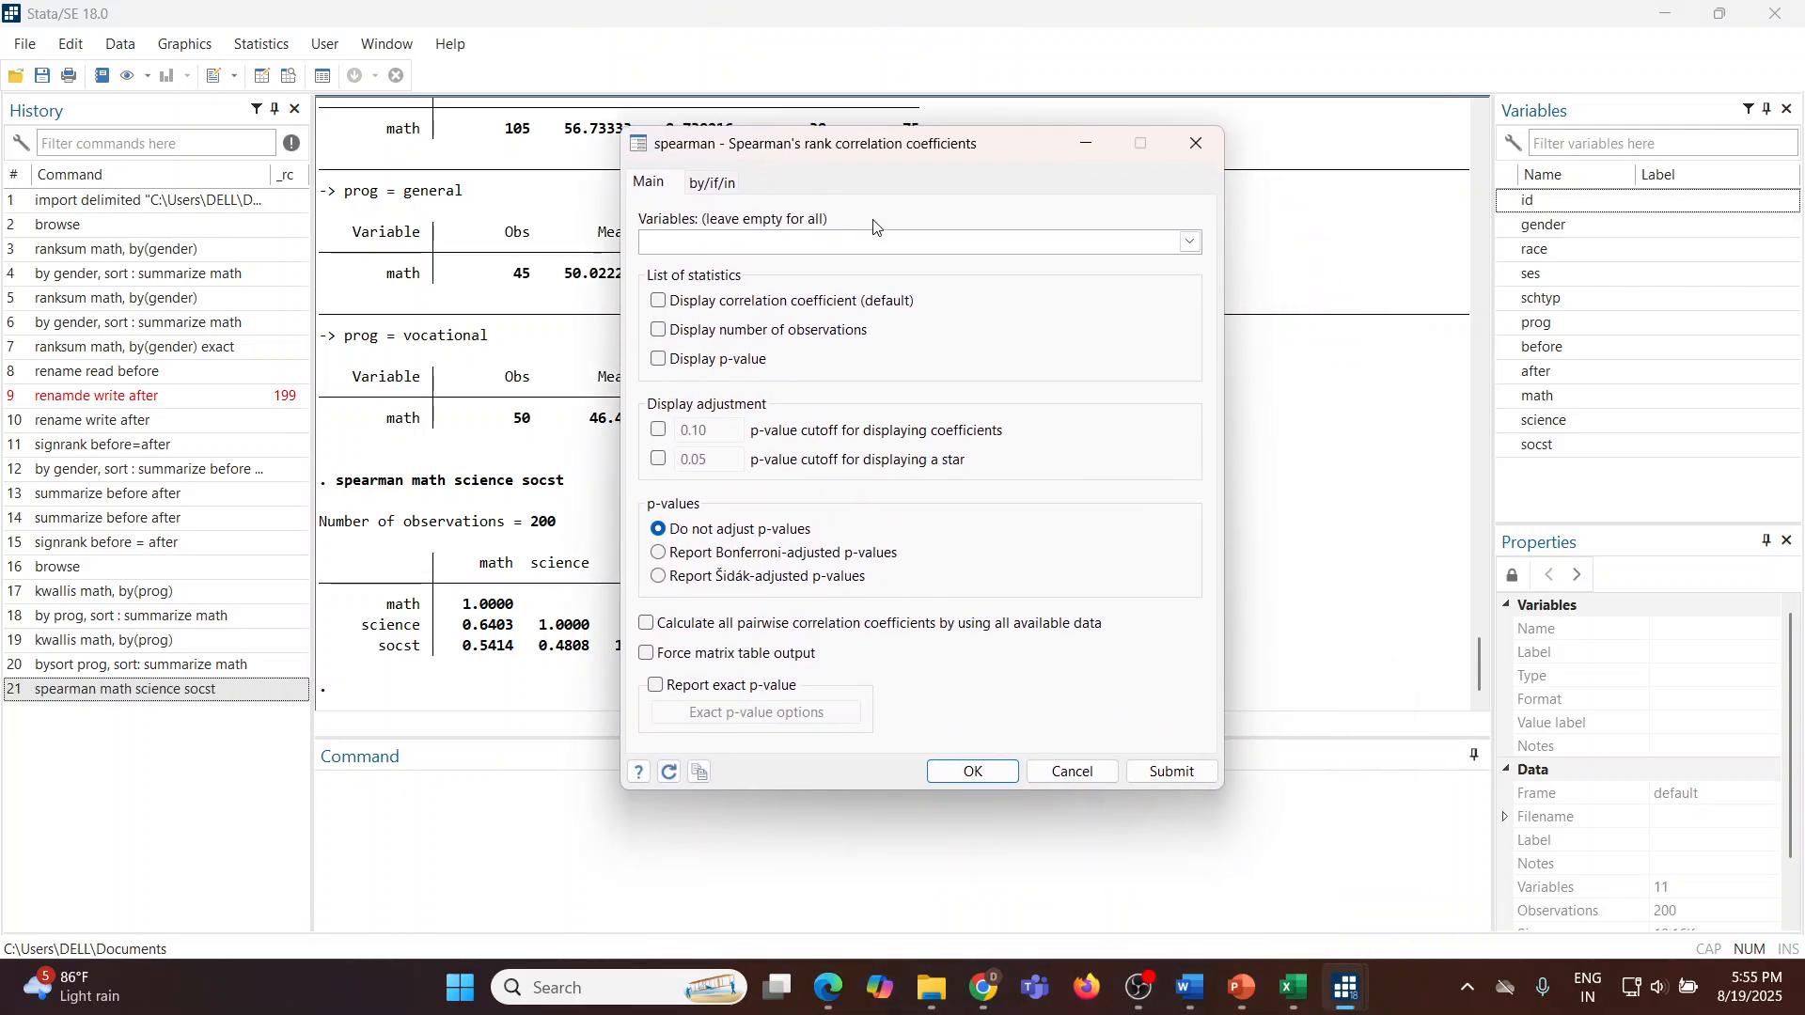
click(1191, 242)
click(722, 323)
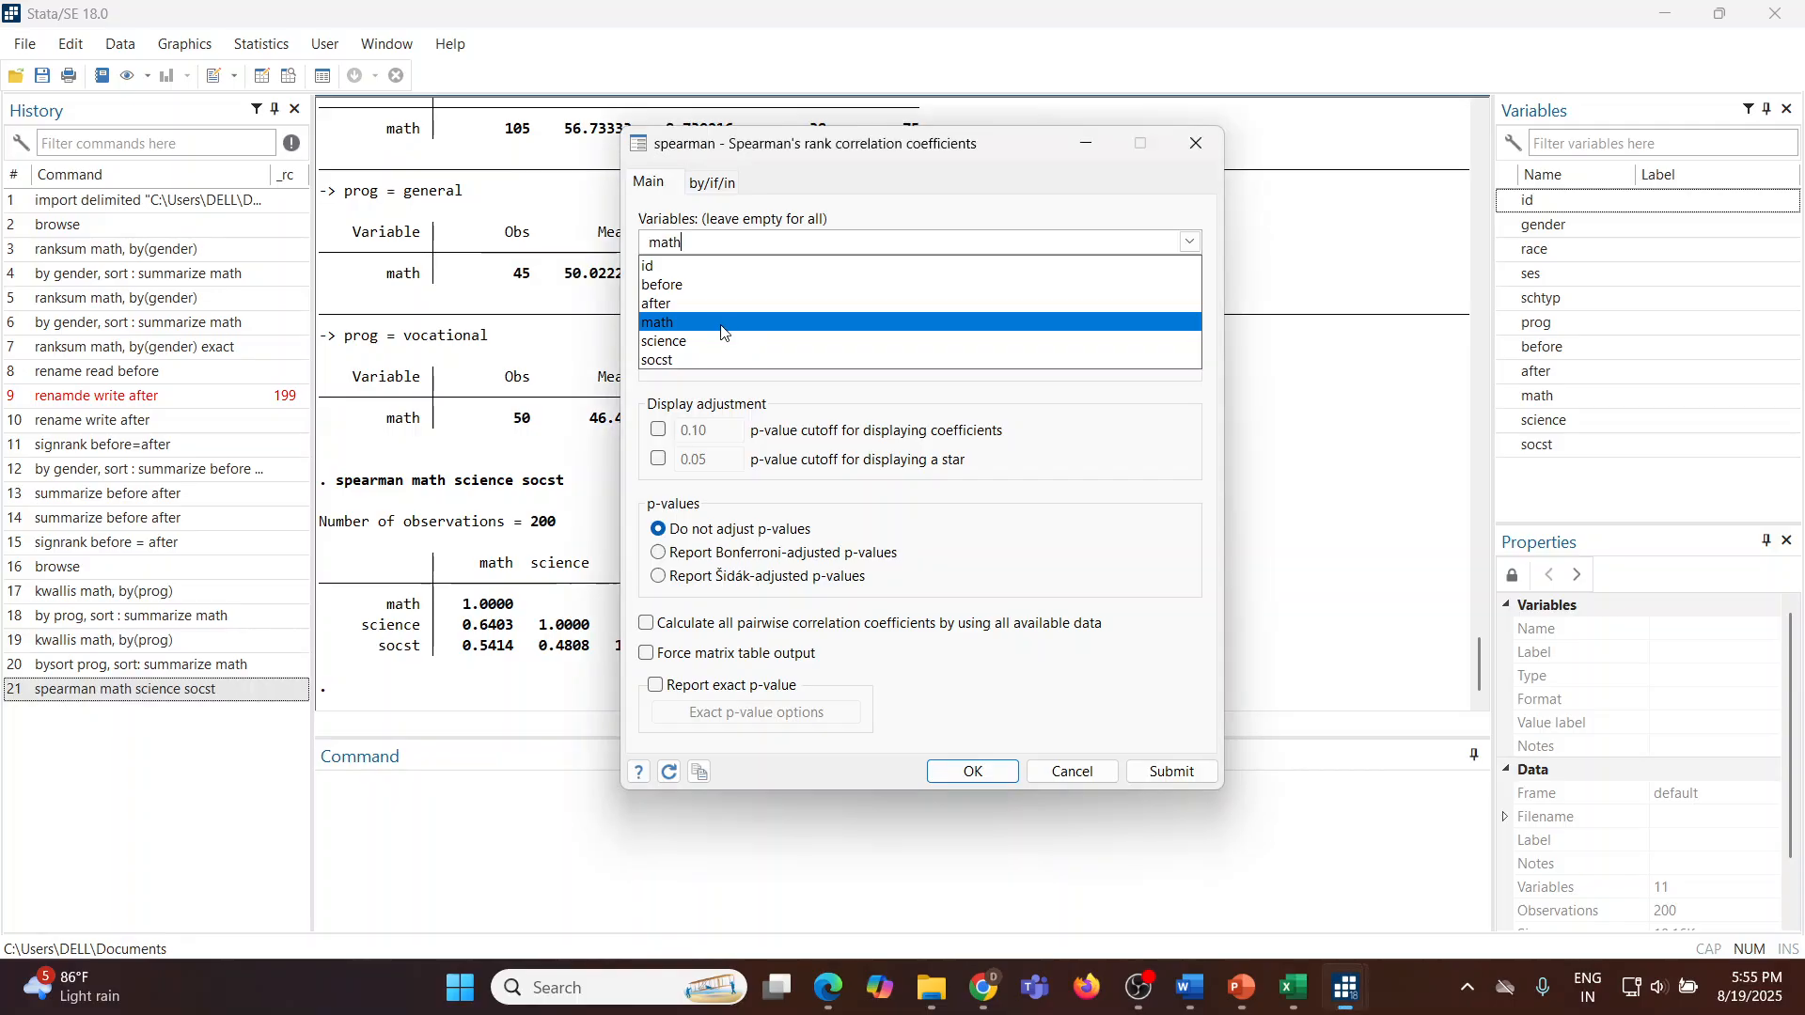
click(714, 344)
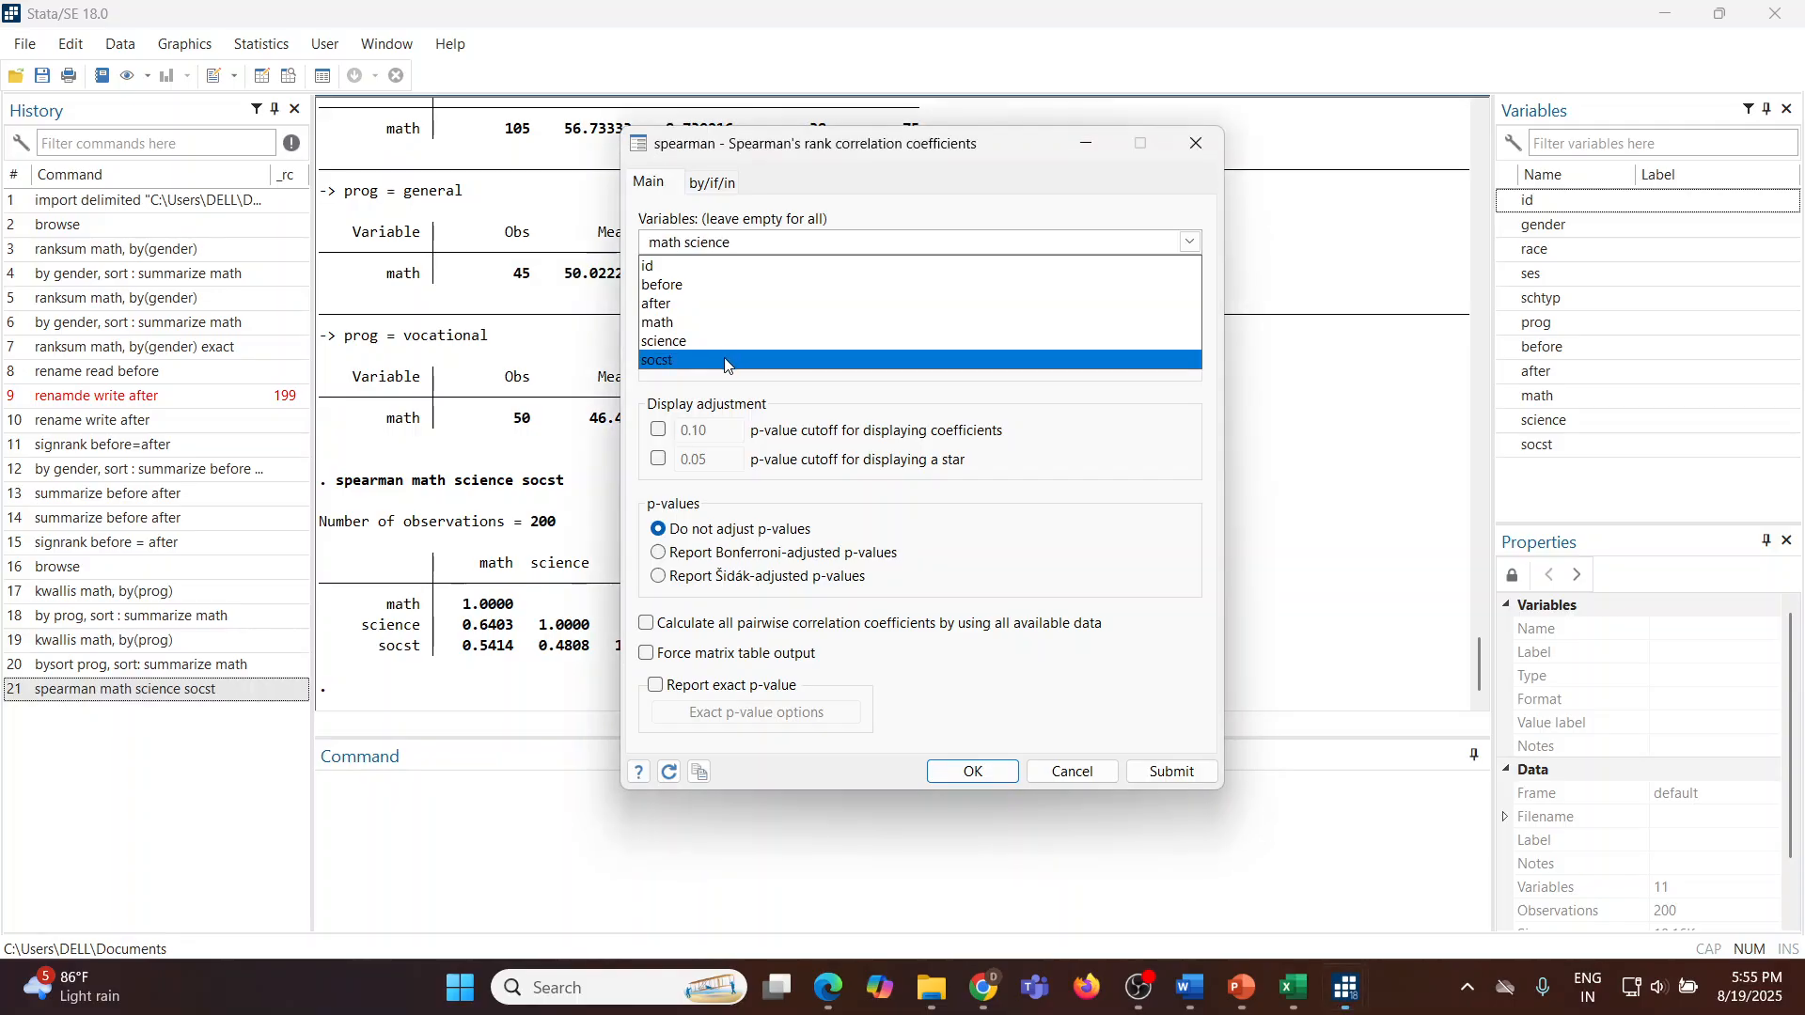
click(723, 361)
click(935, 209)
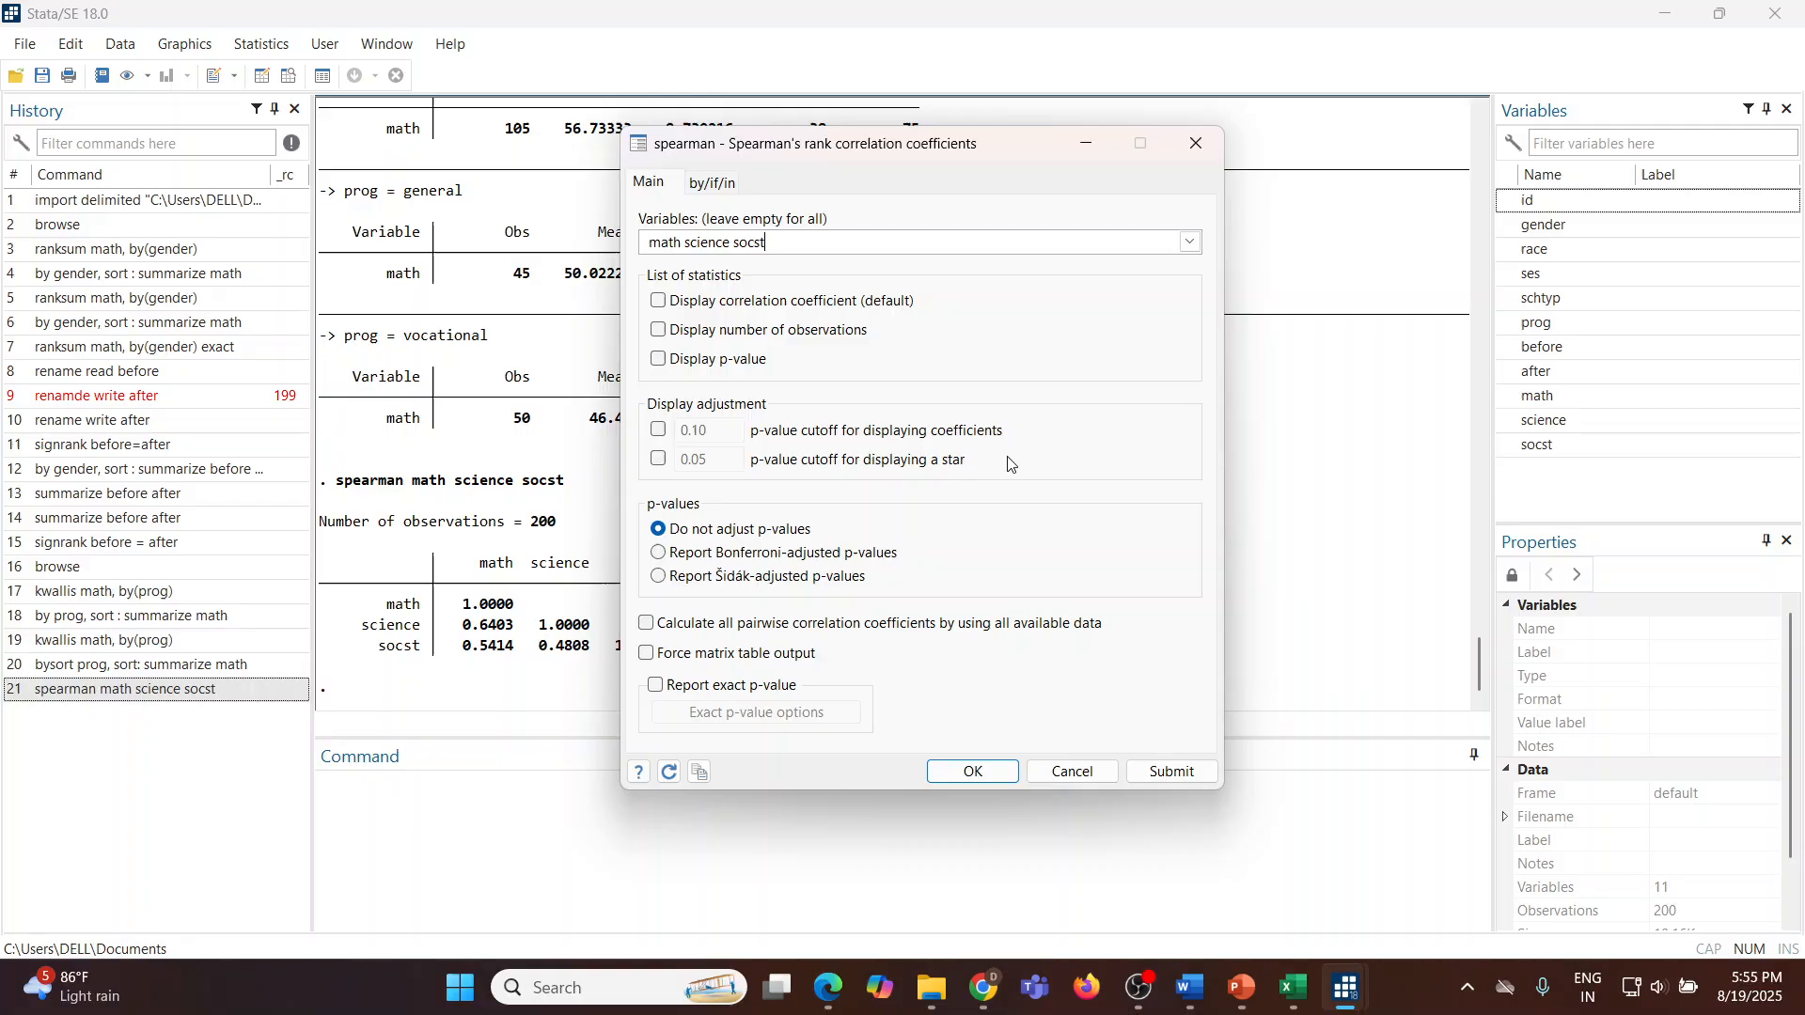
click(1159, 776)
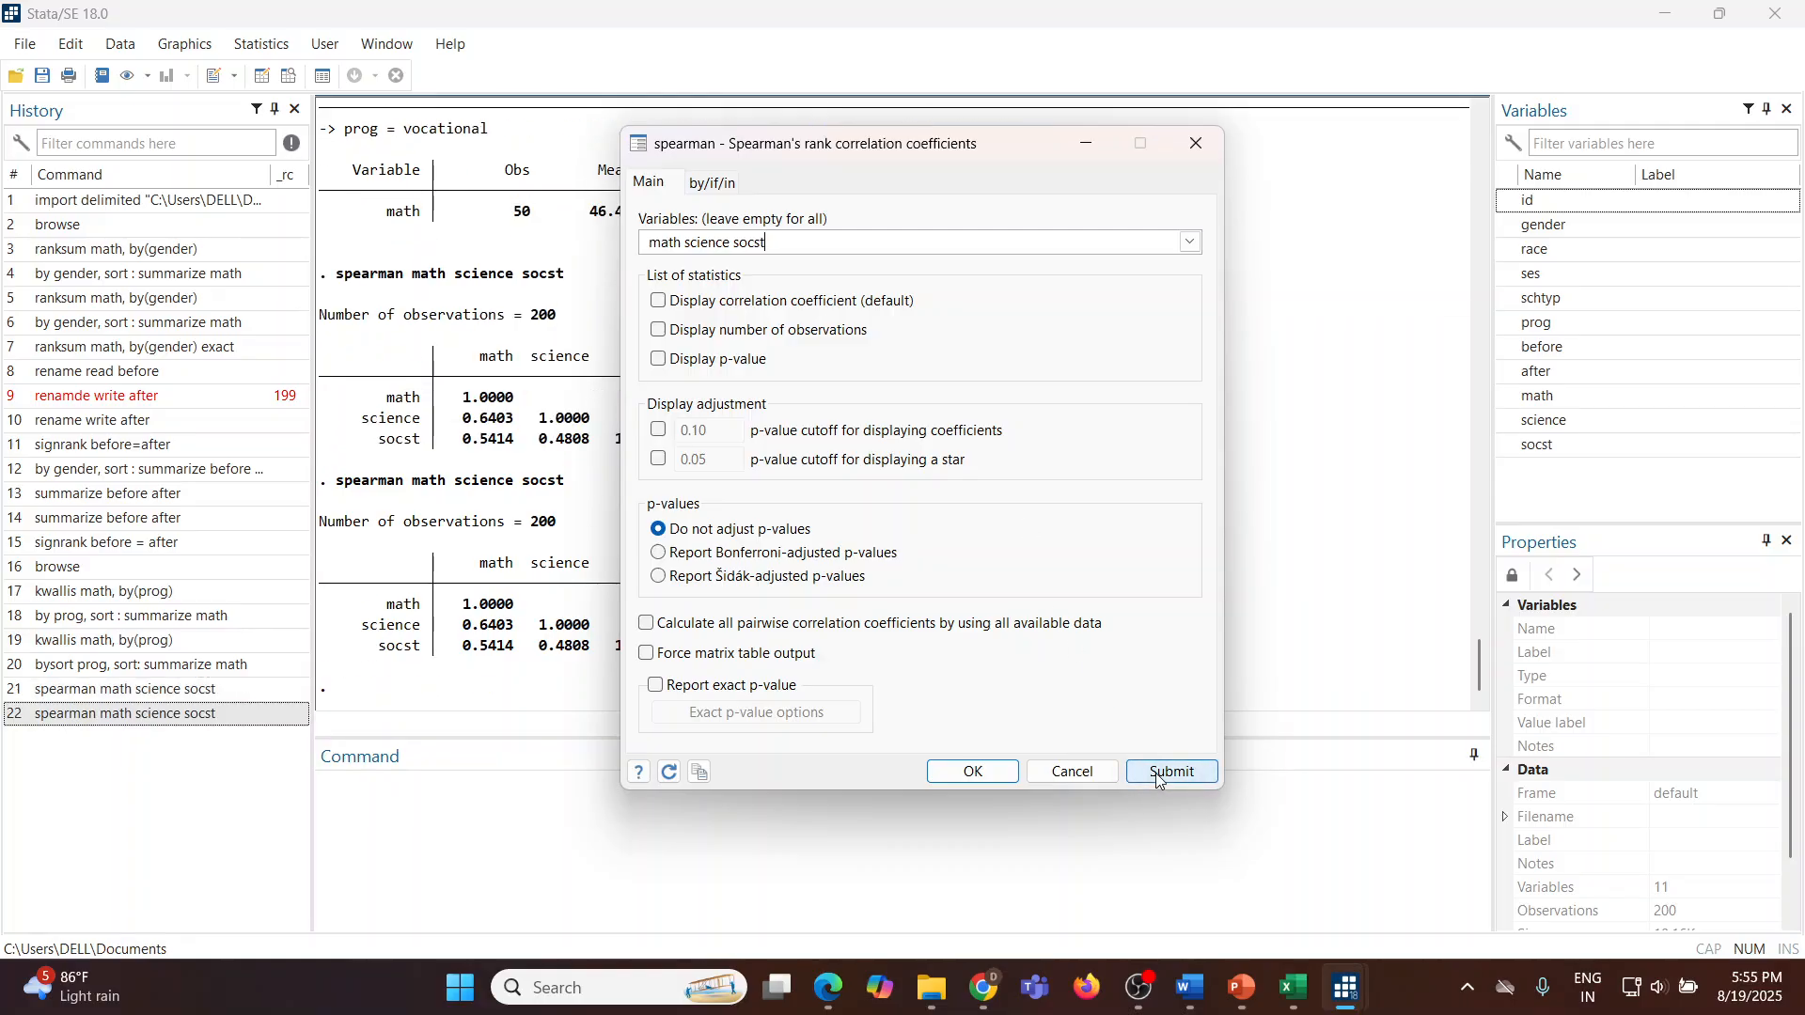
Step: Rerun the Spearman correlation displaying both the correlation coefficient and the p-value, then close the dialog
click(659, 302)
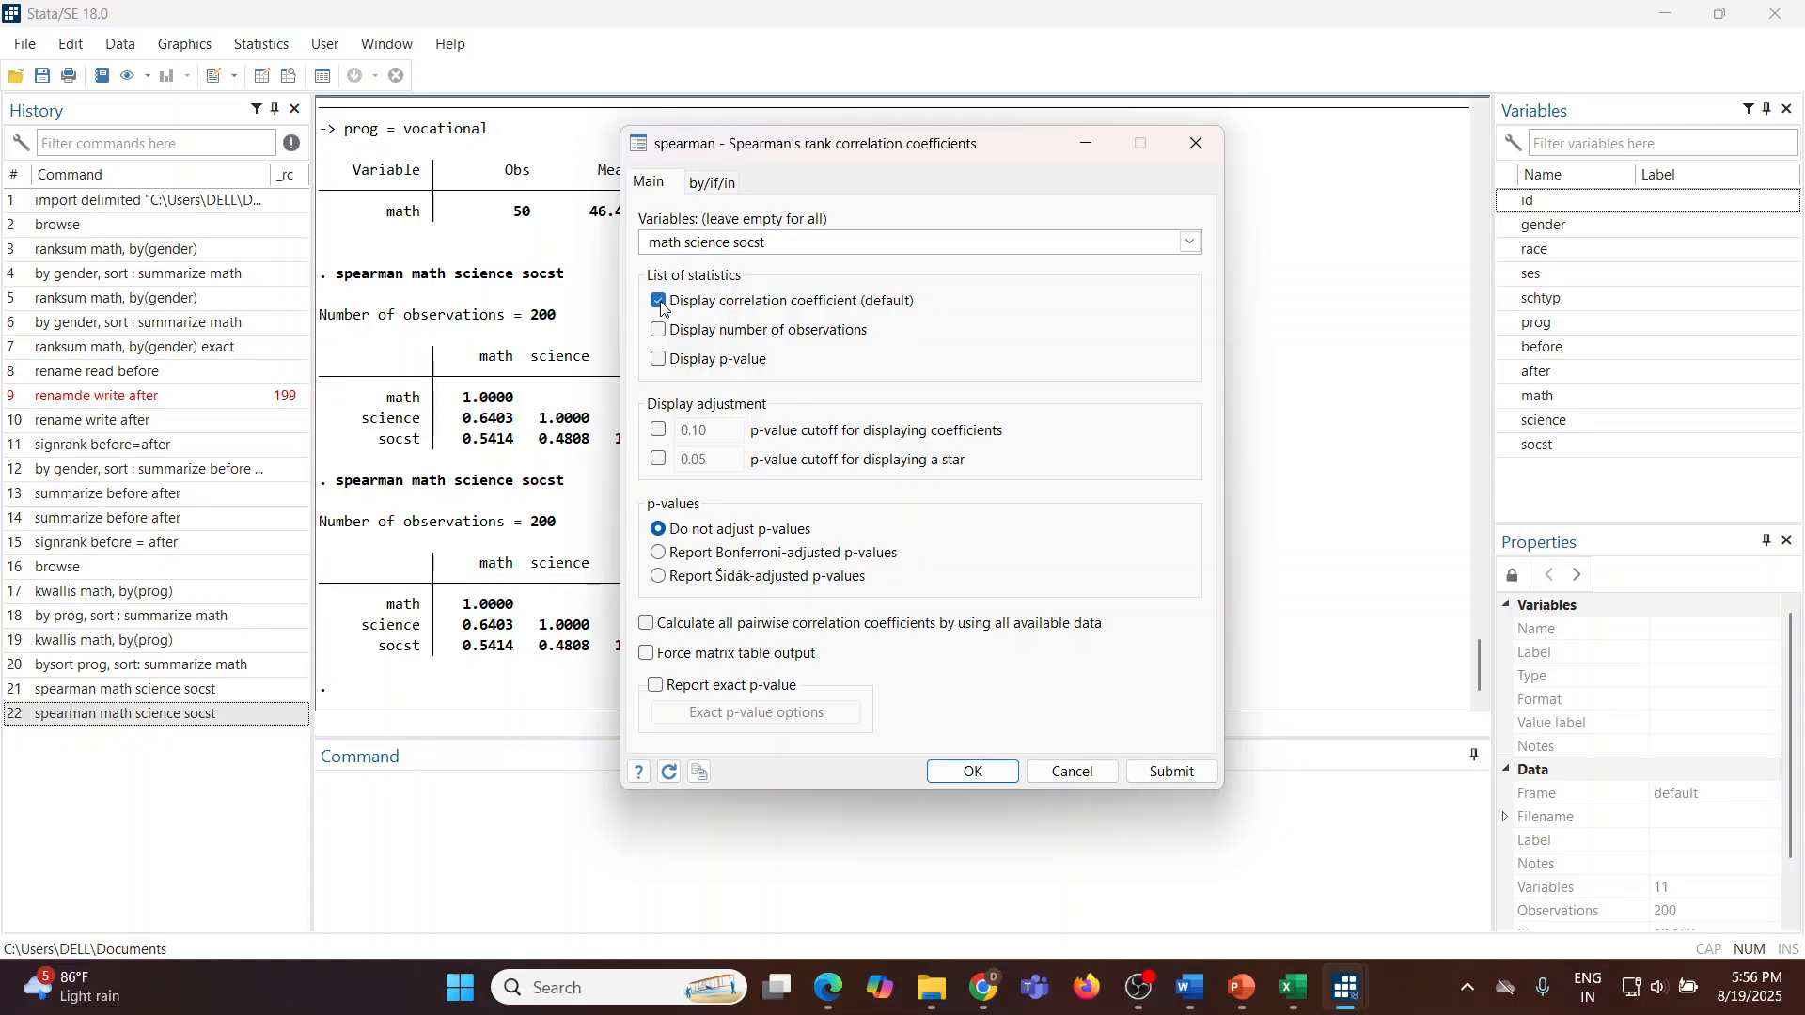
click(659, 359)
click(1142, 776)
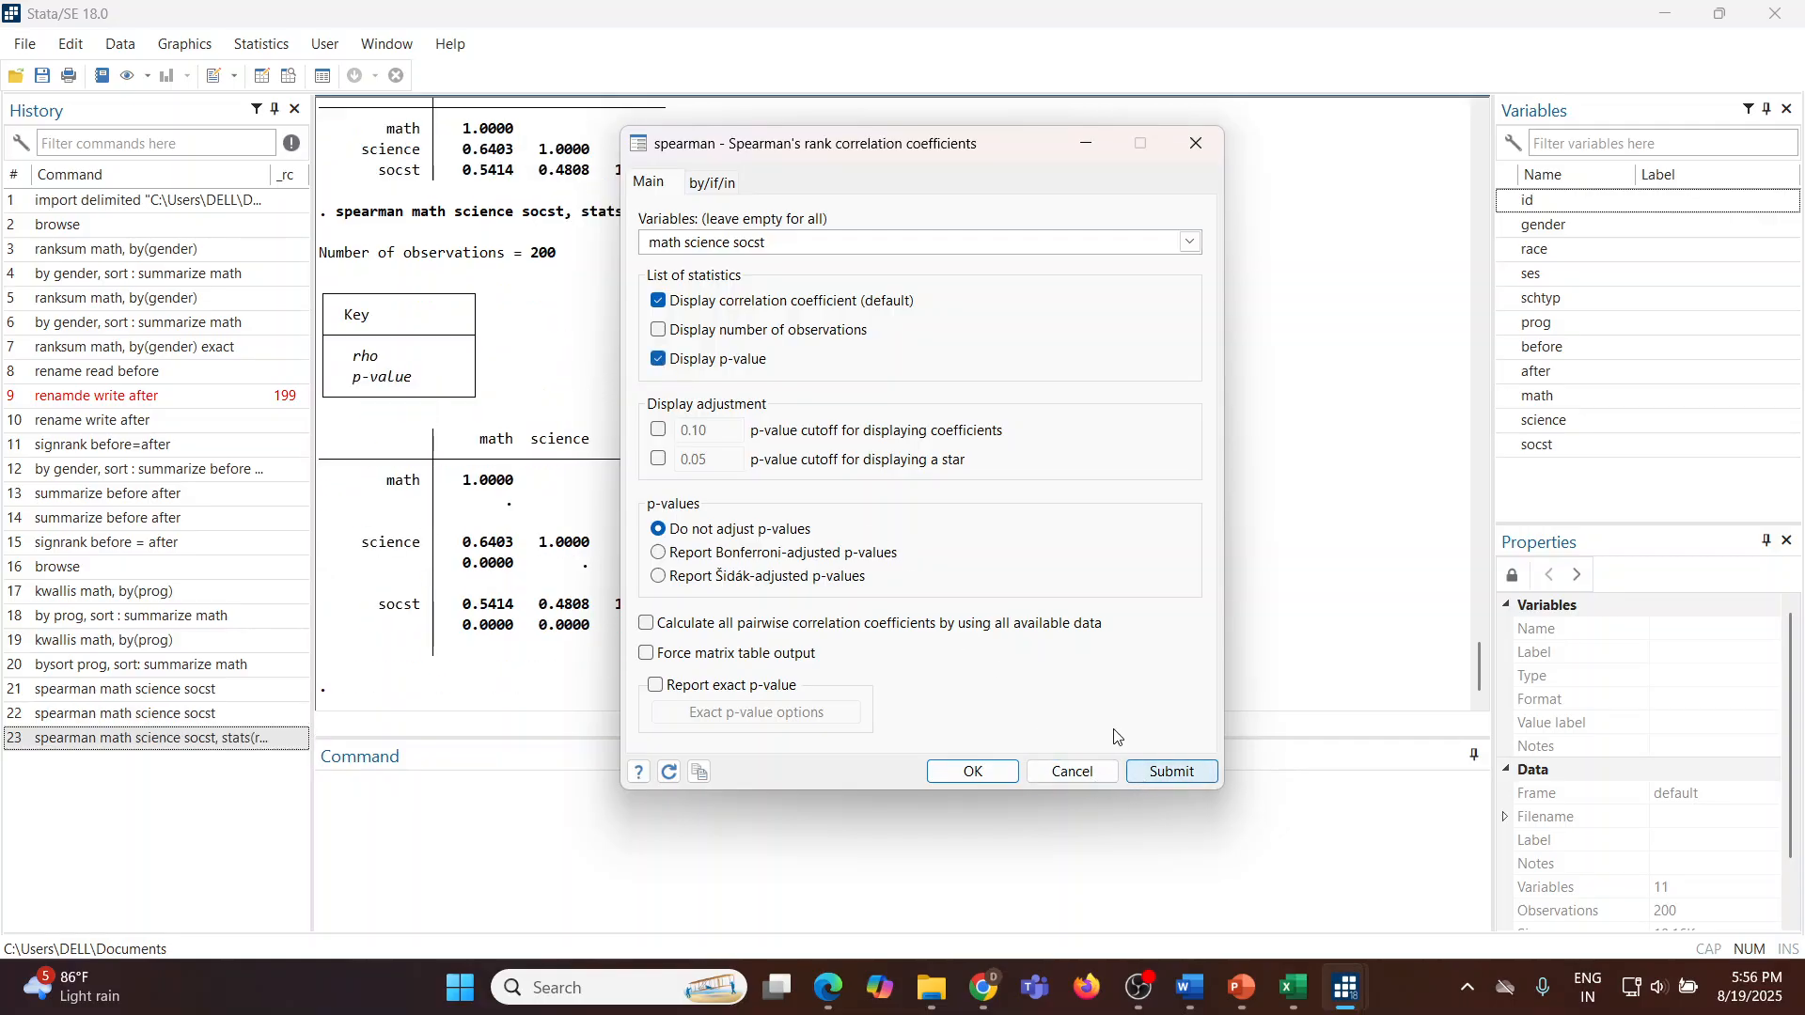
drag(919, 167, 1260, 200)
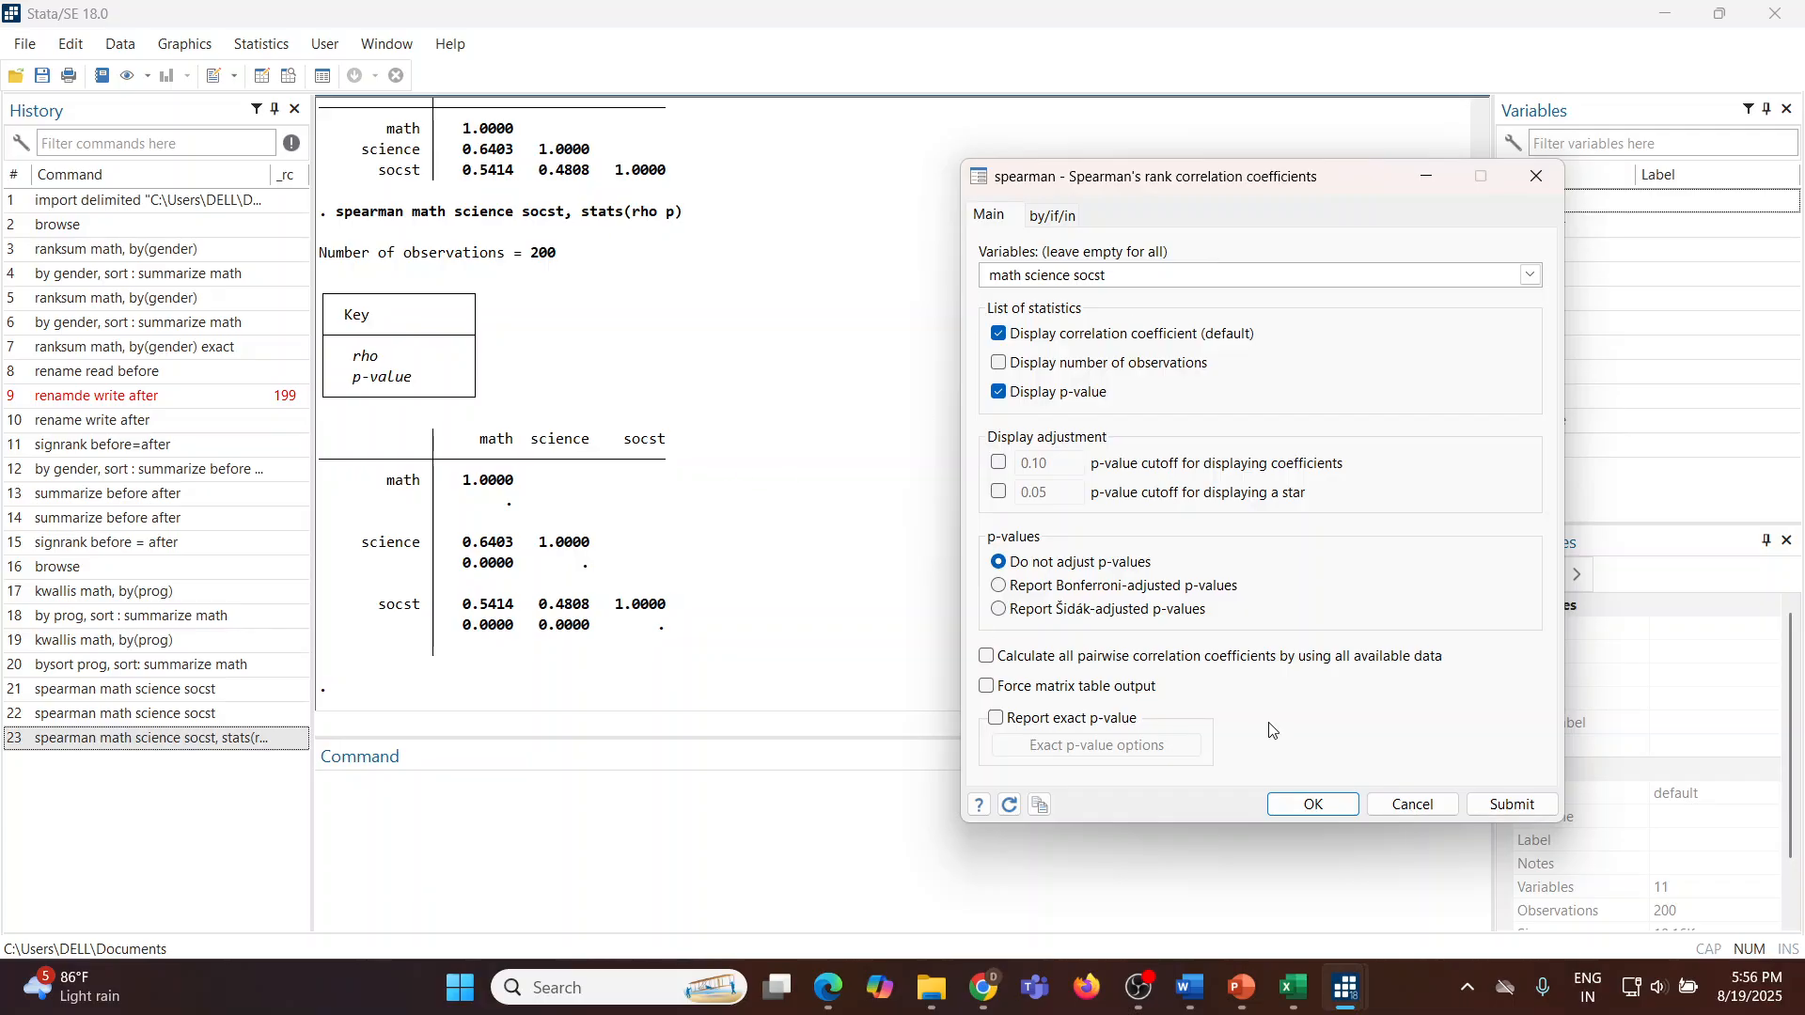
click(1411, 805)
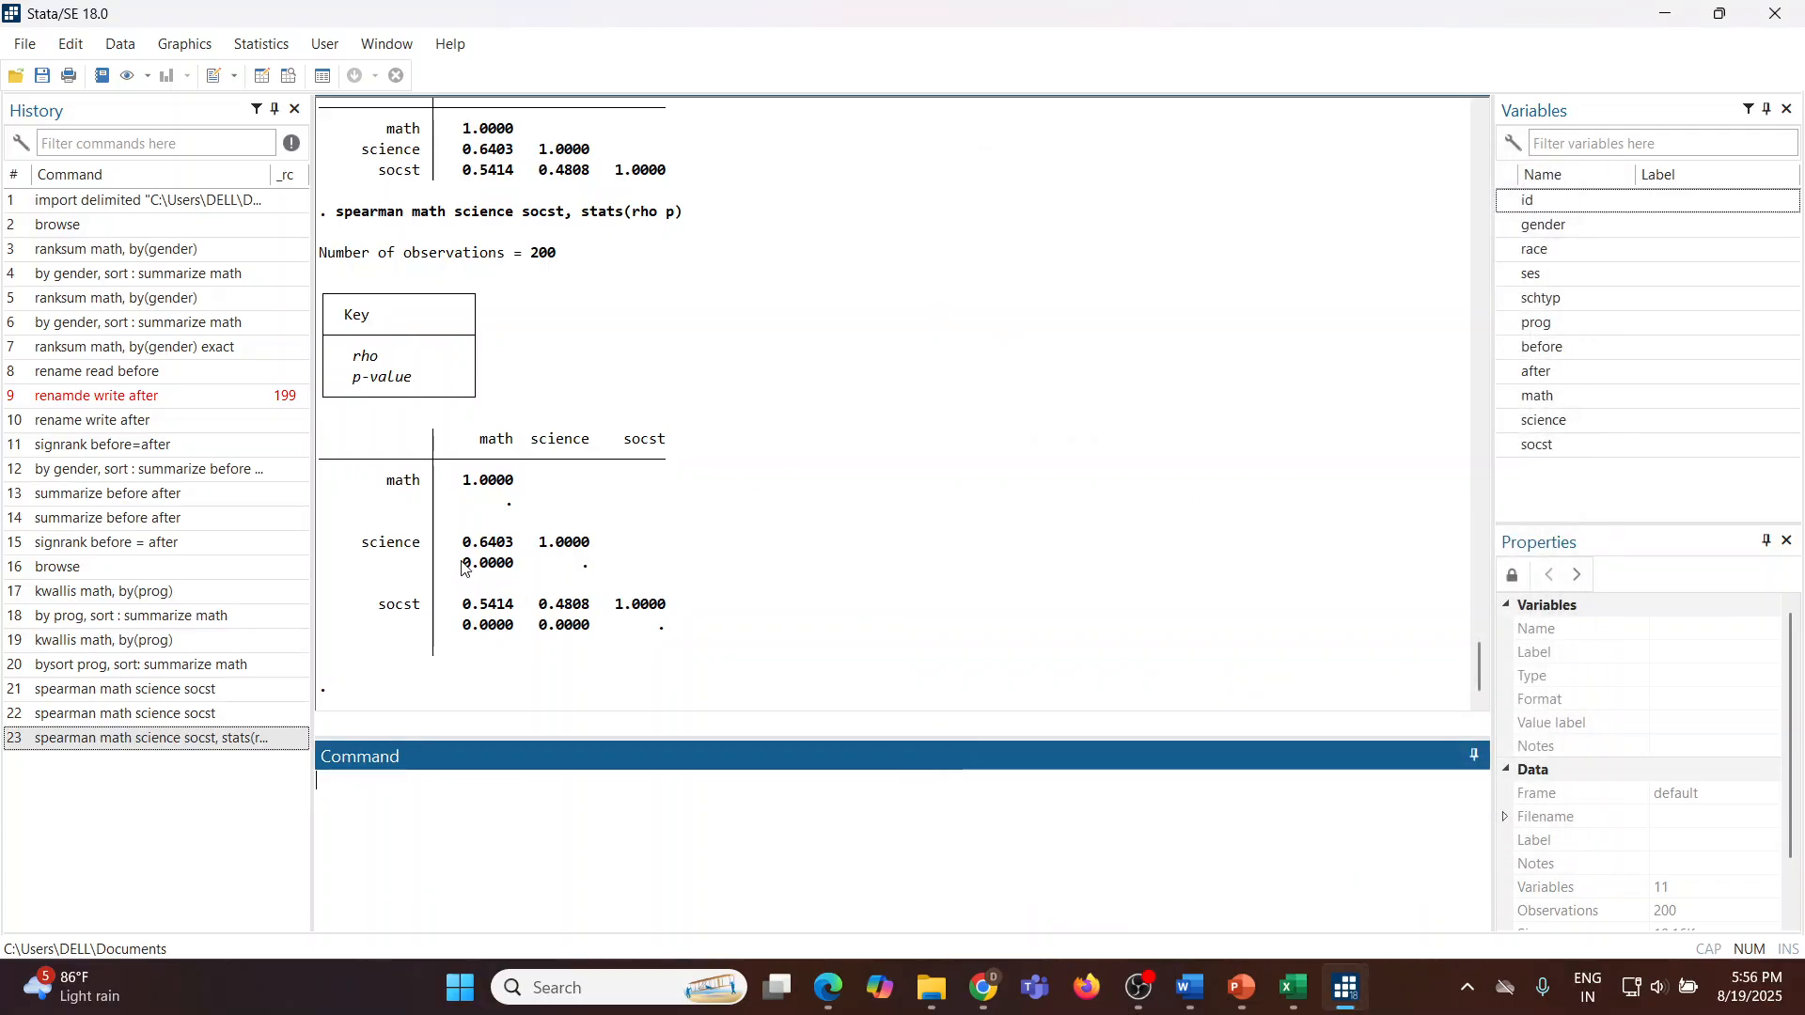
Step: Highlight the coefficients and p-values of the math correlations with science and socst in the output
drag(457, 564, 515, 577)
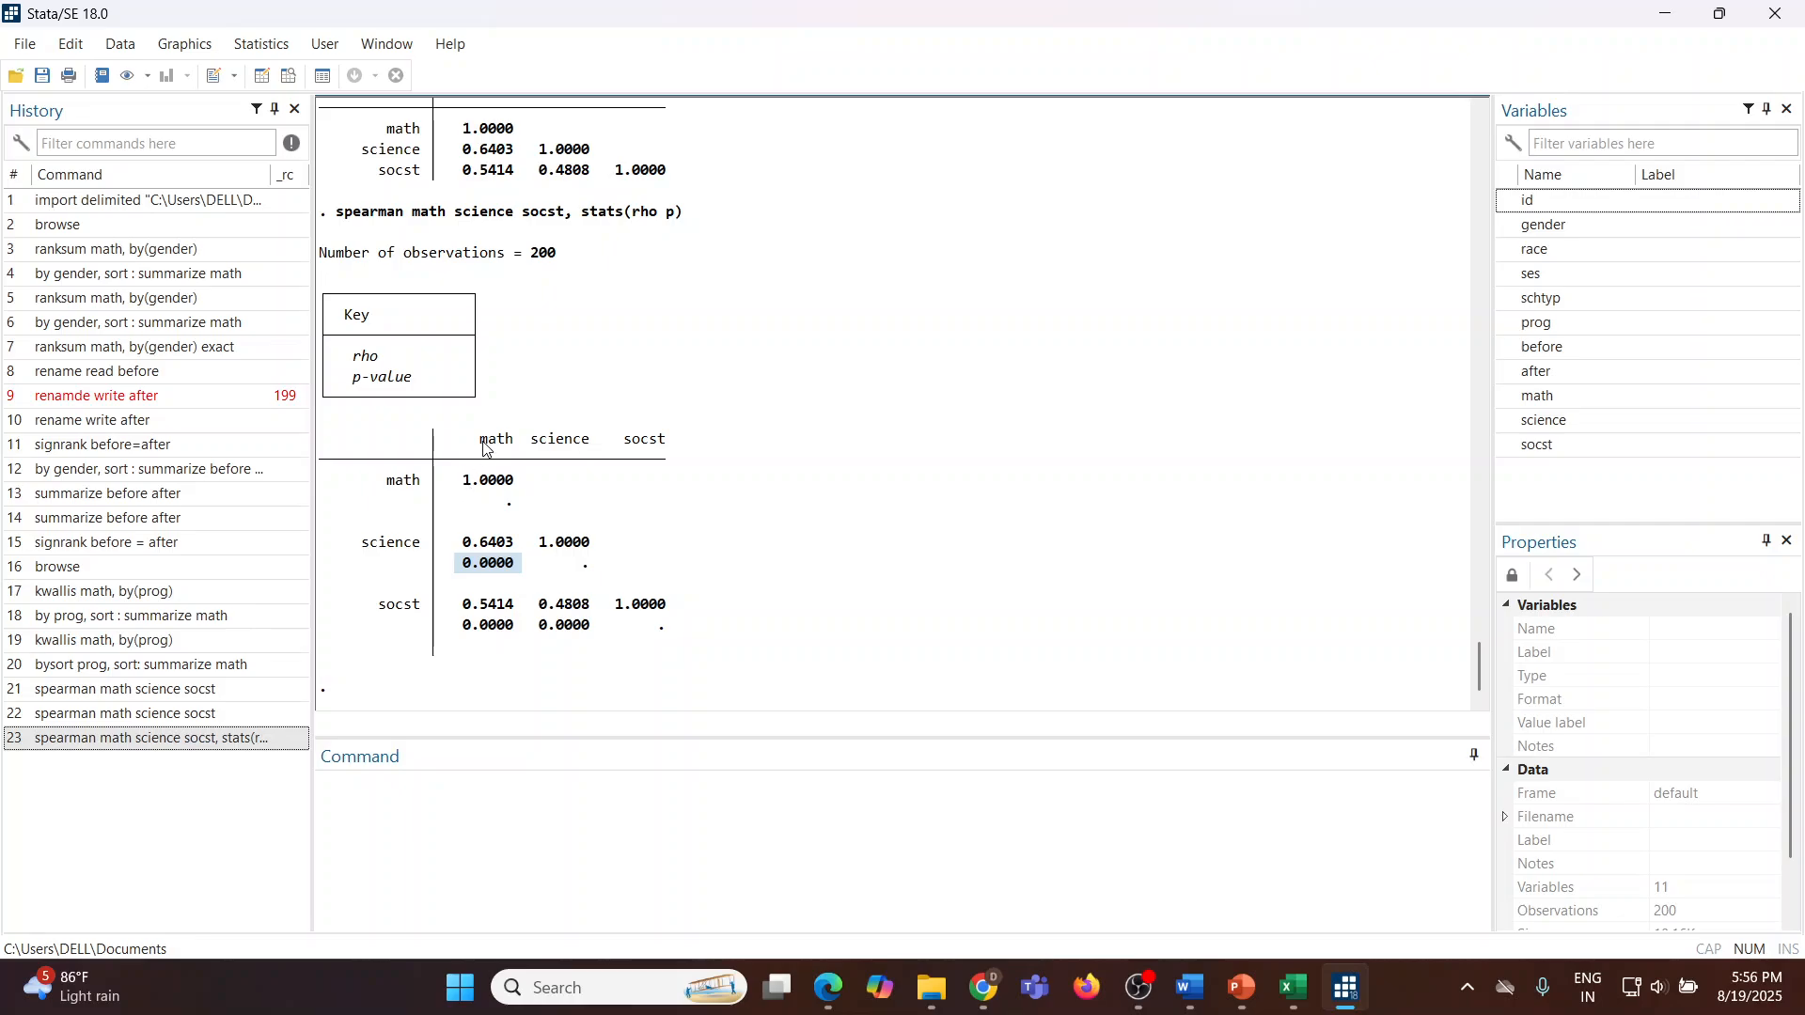
drag(482, 442, 515, 445)
drag(363, 543, 422, 554)
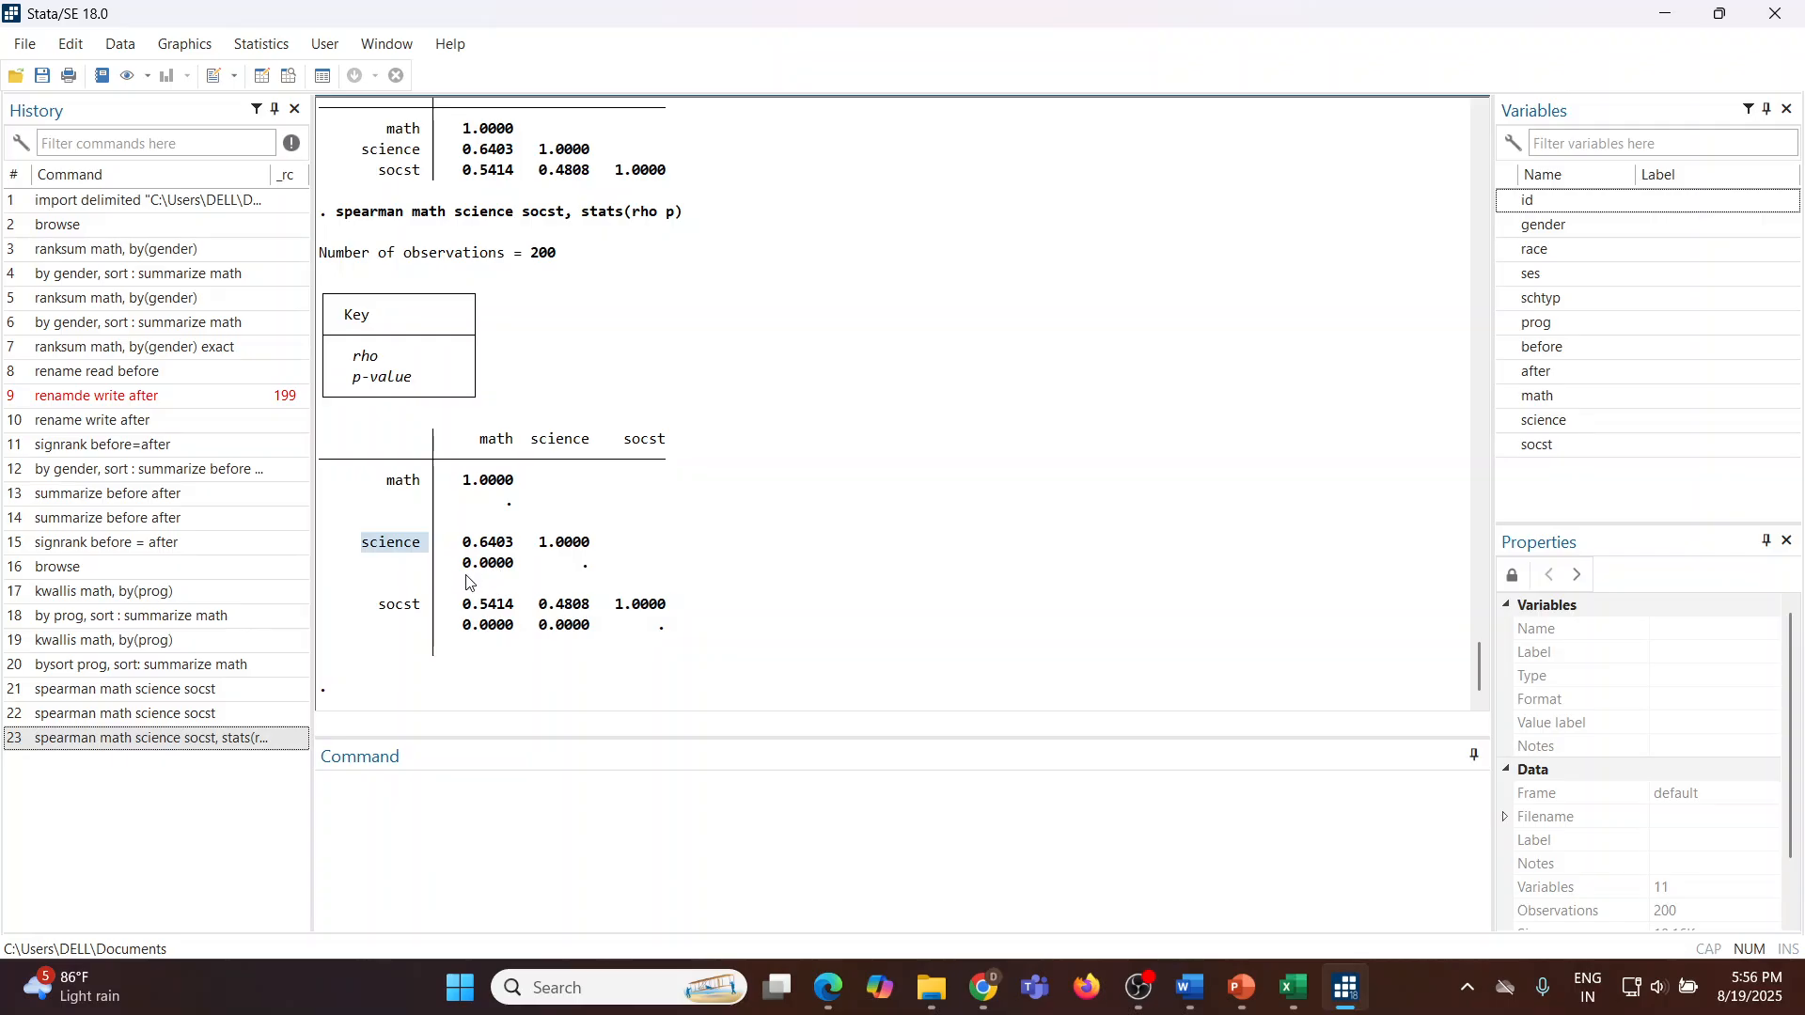
drag(458, 564, 515, 573)
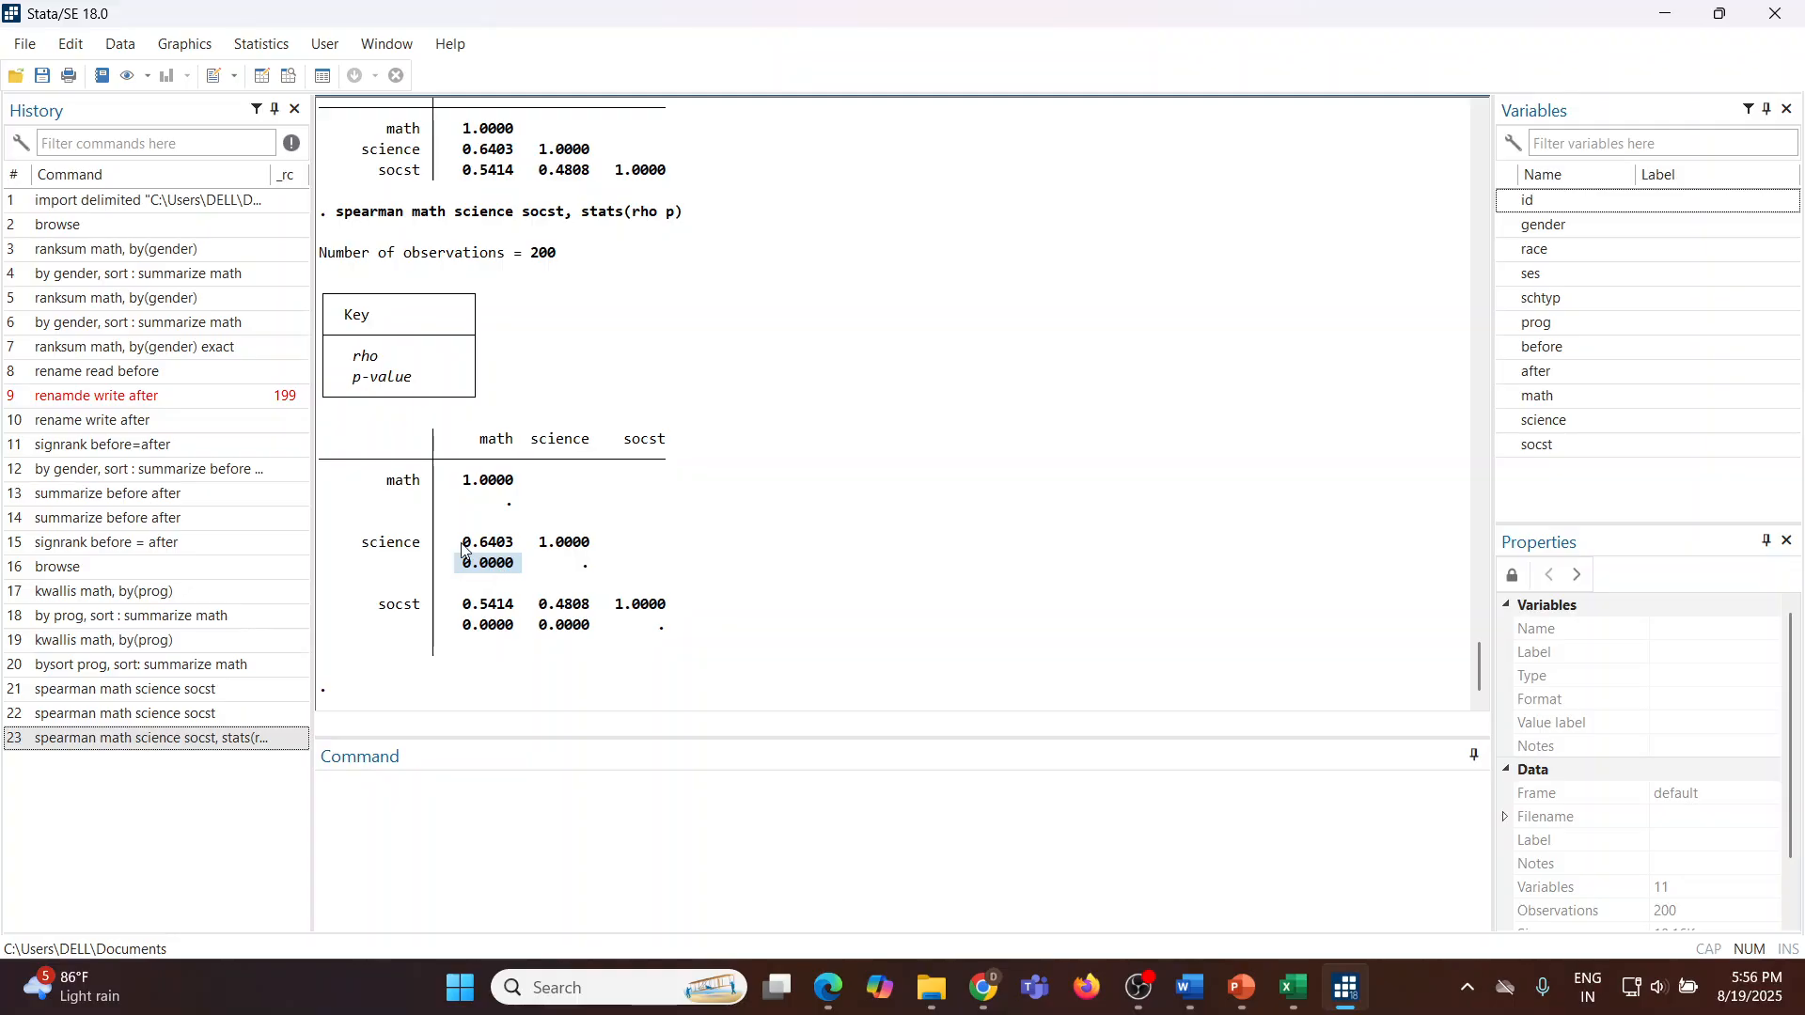
drag(458, 544, 522, 551)
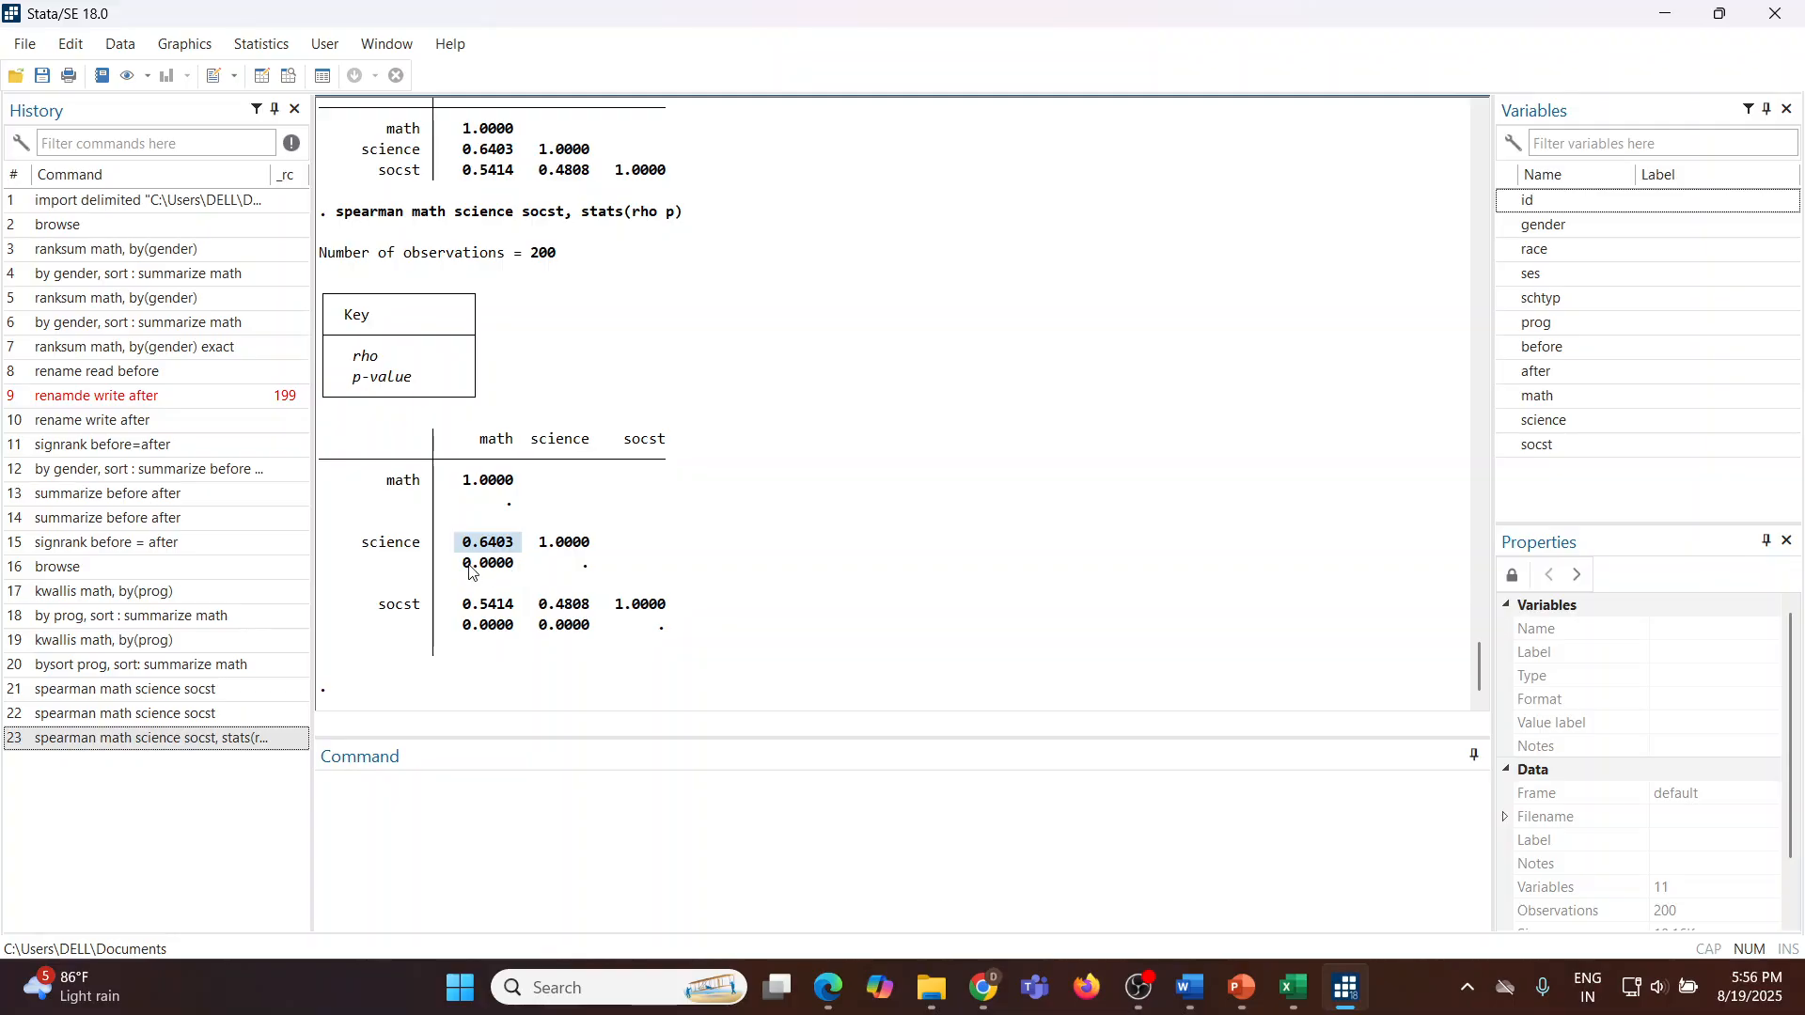
drag(461, 566, 516, 573)
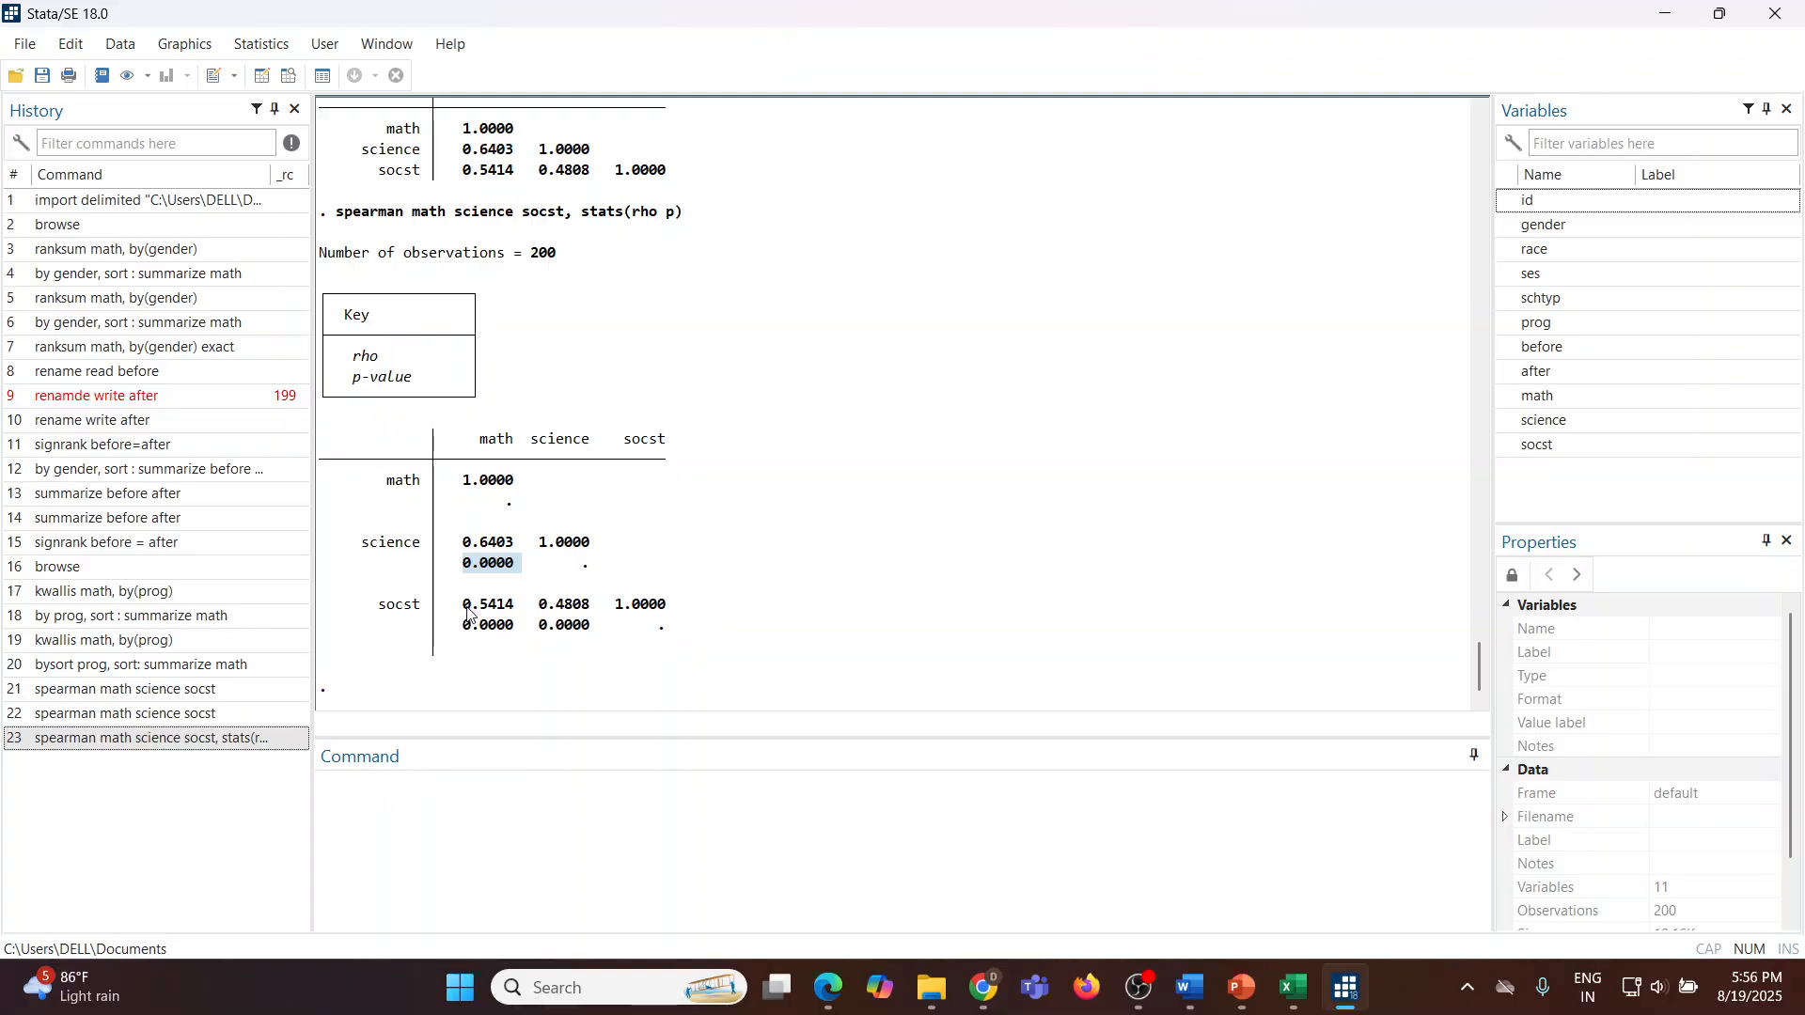
drag(468, 610, 516, 612)
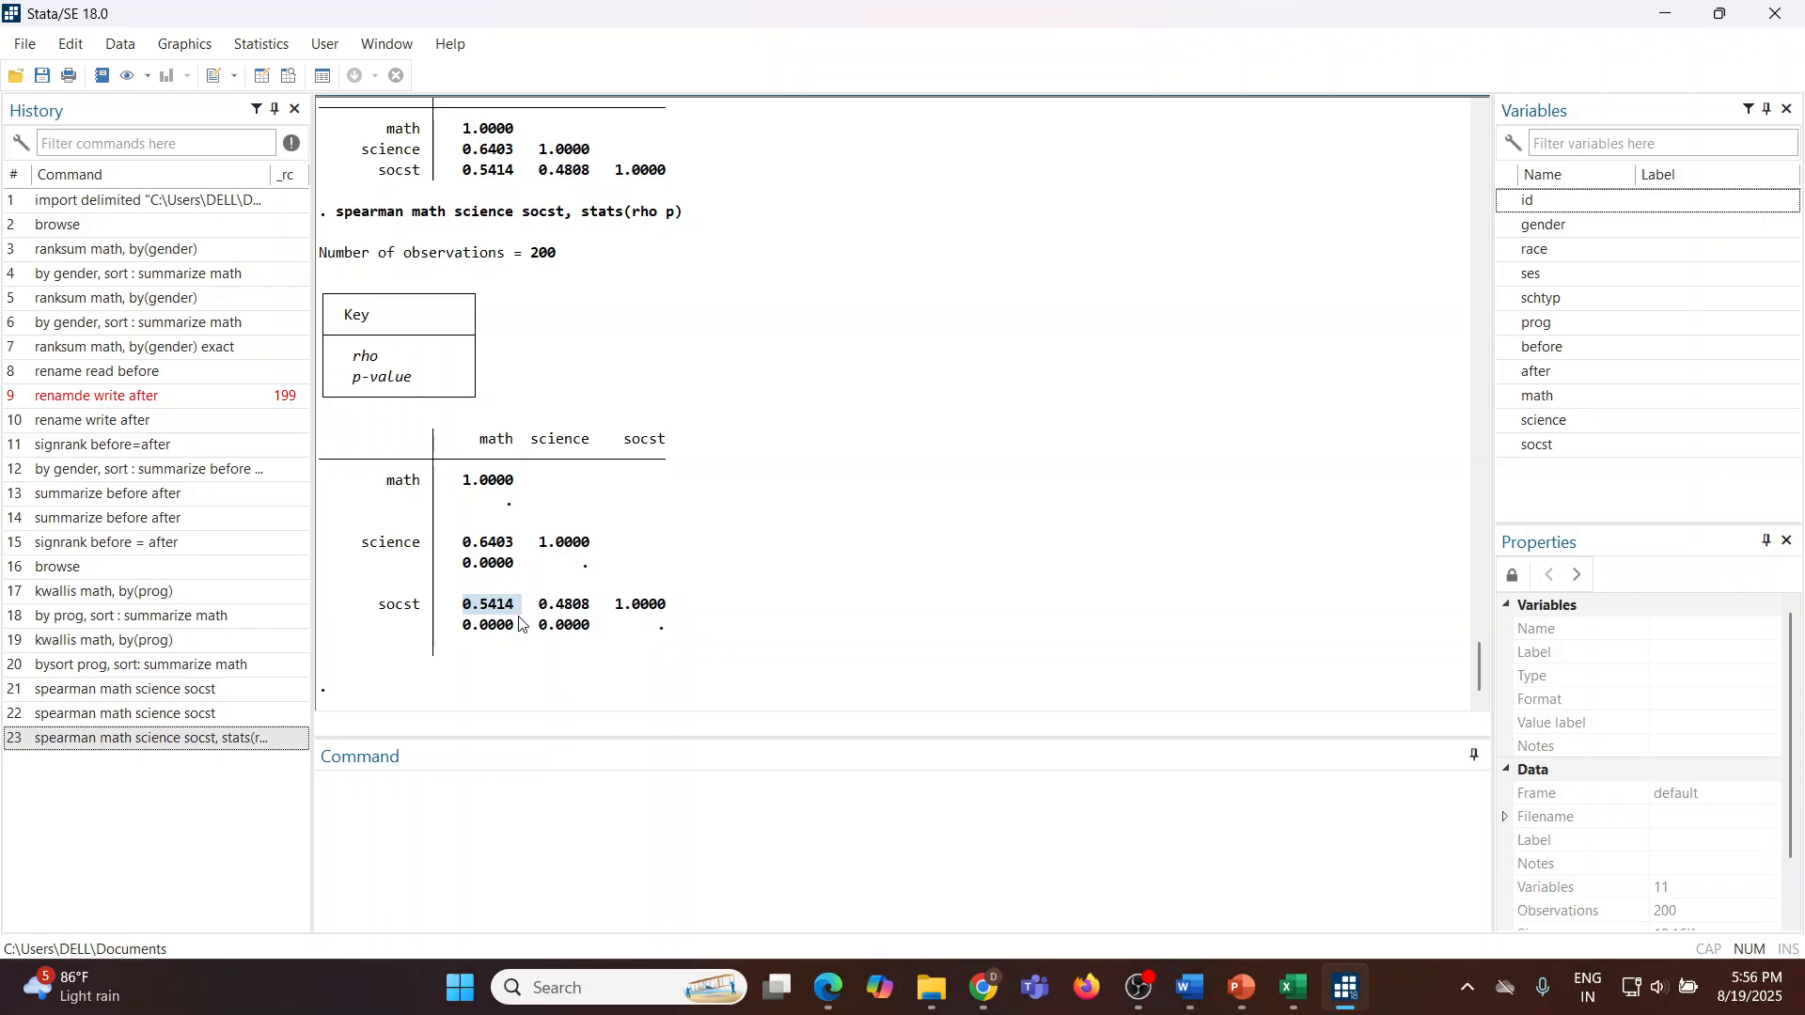
drag(458, 628, 512, 635)
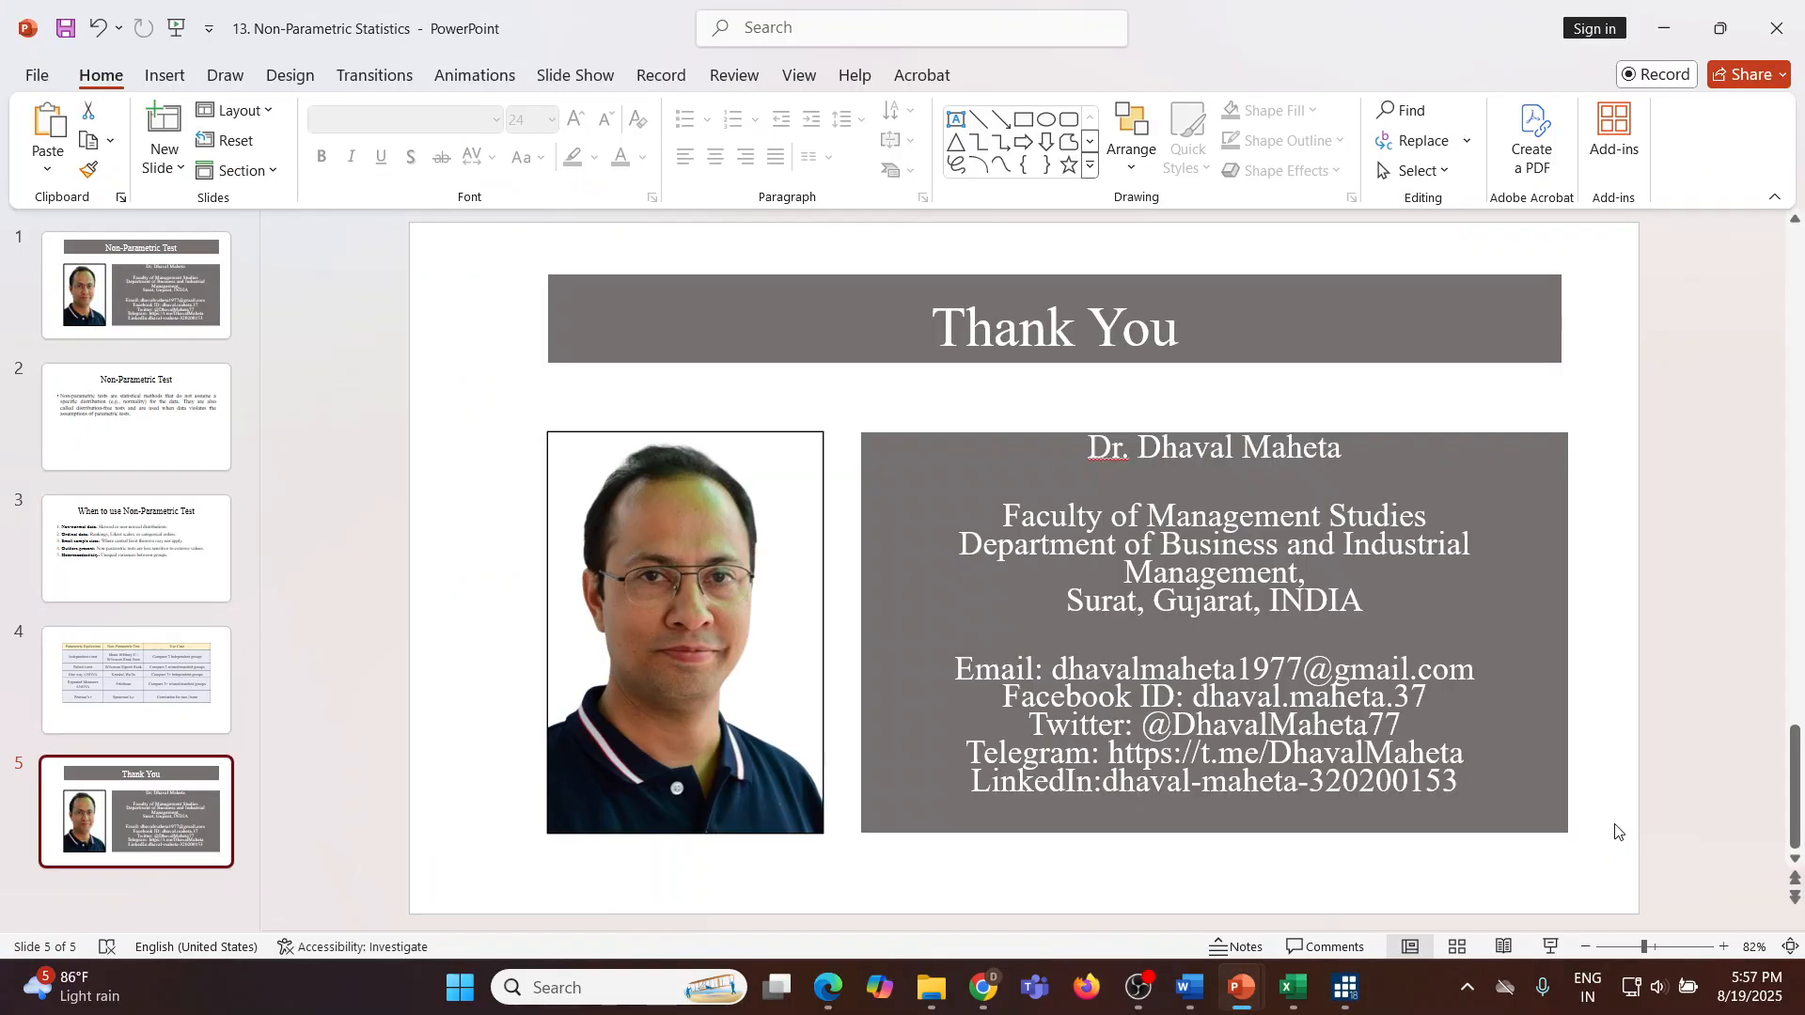
Step: Switch to the PowerPoint presentation and start the slide show from the Thank You slide
click(1551, 947)
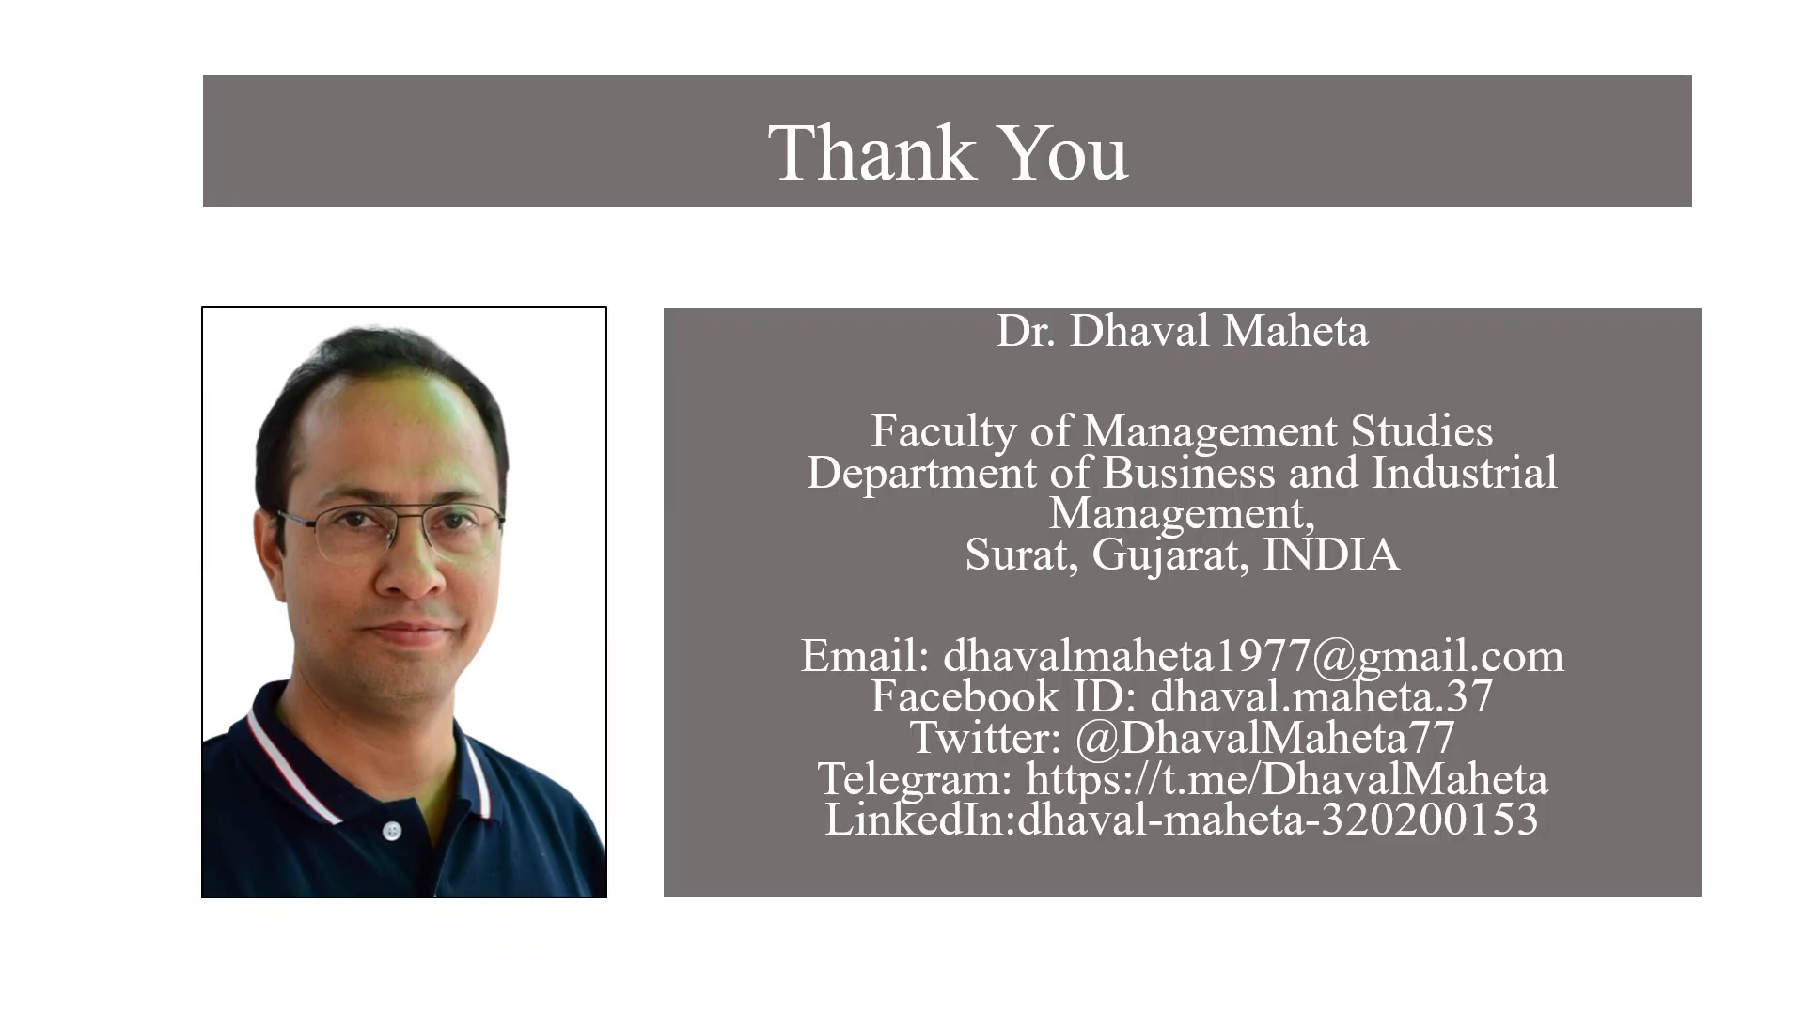